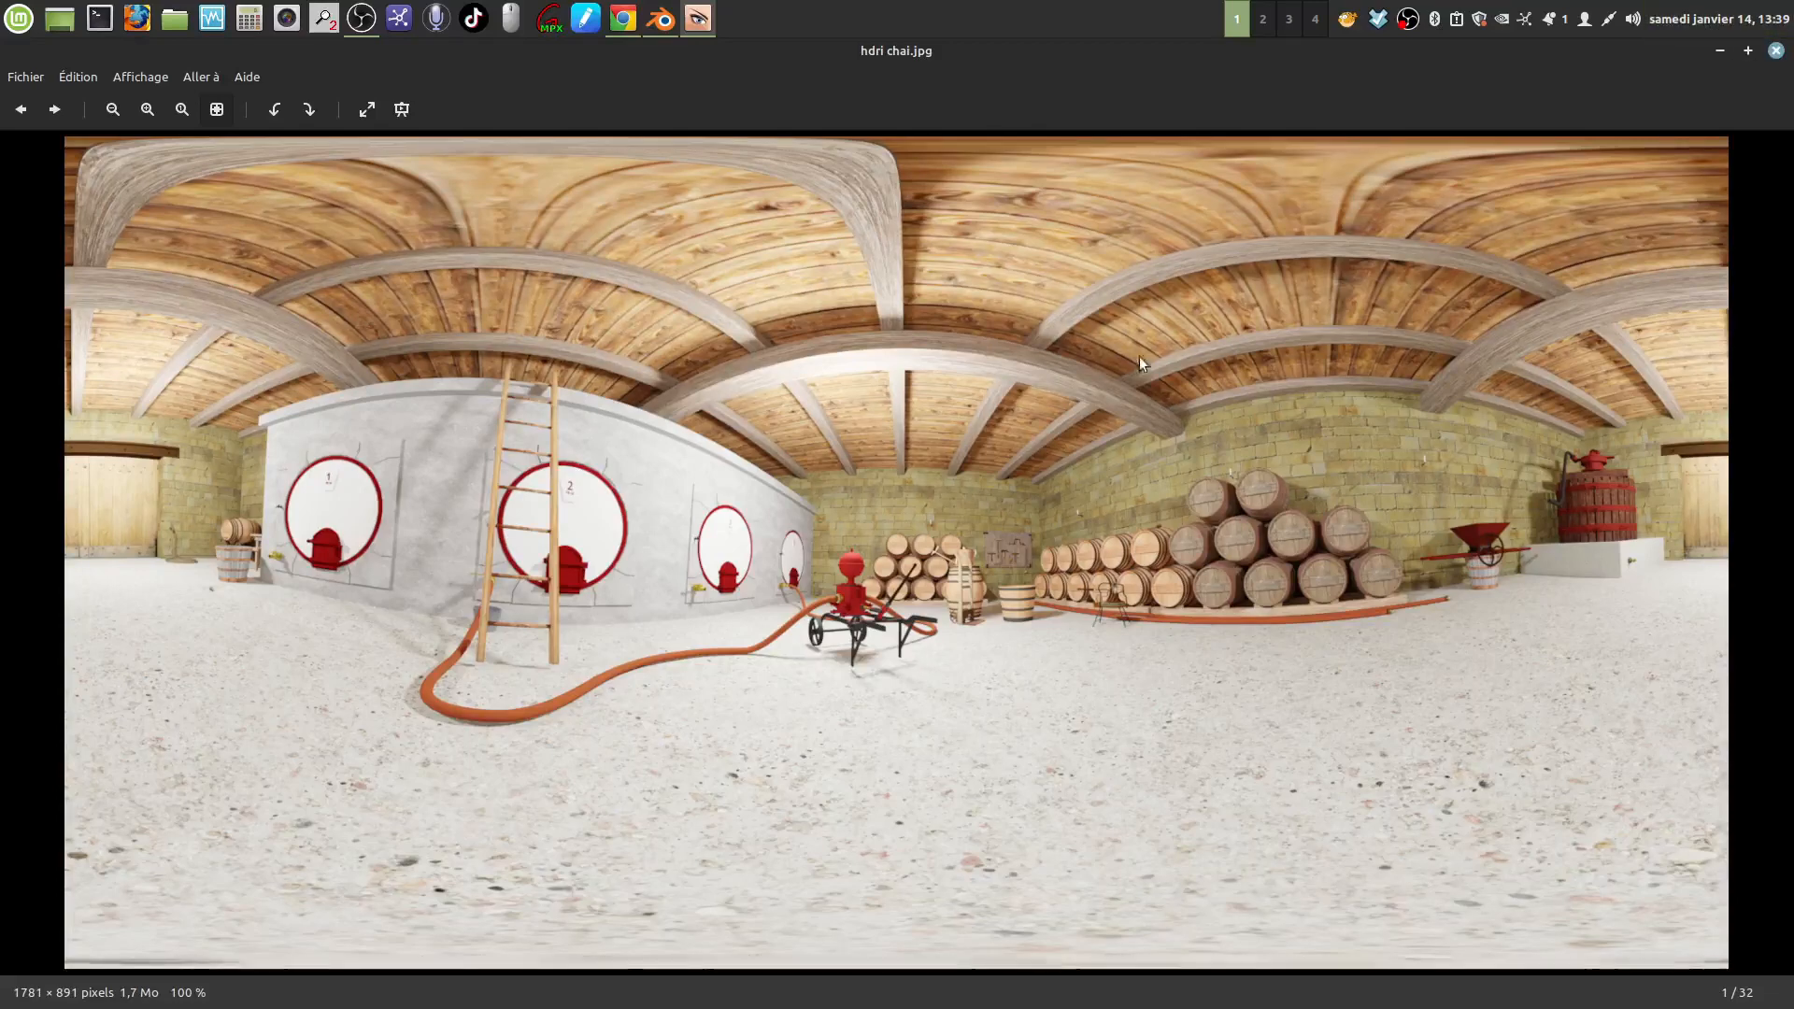
Close the hdri chai.jpg image preview and look over the exterior of the cellar building
left_click(1775, 52)
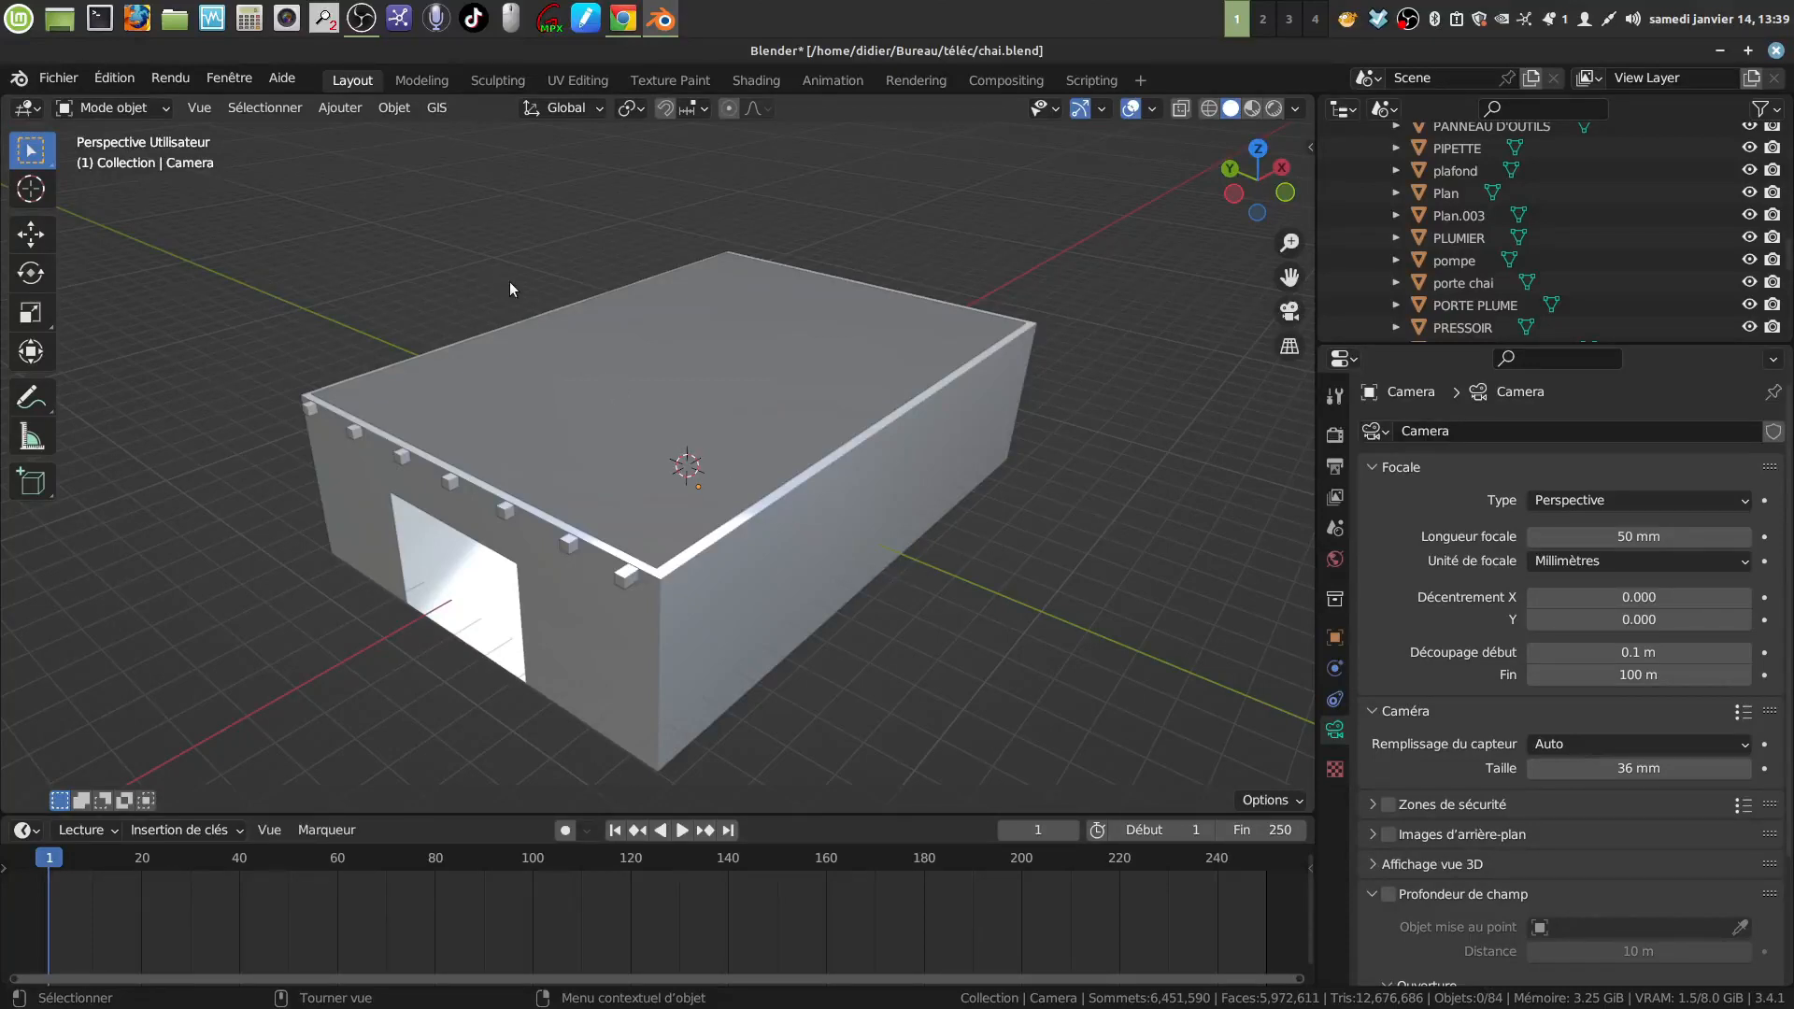
middle_click_drag(522, 282, 846, 530)
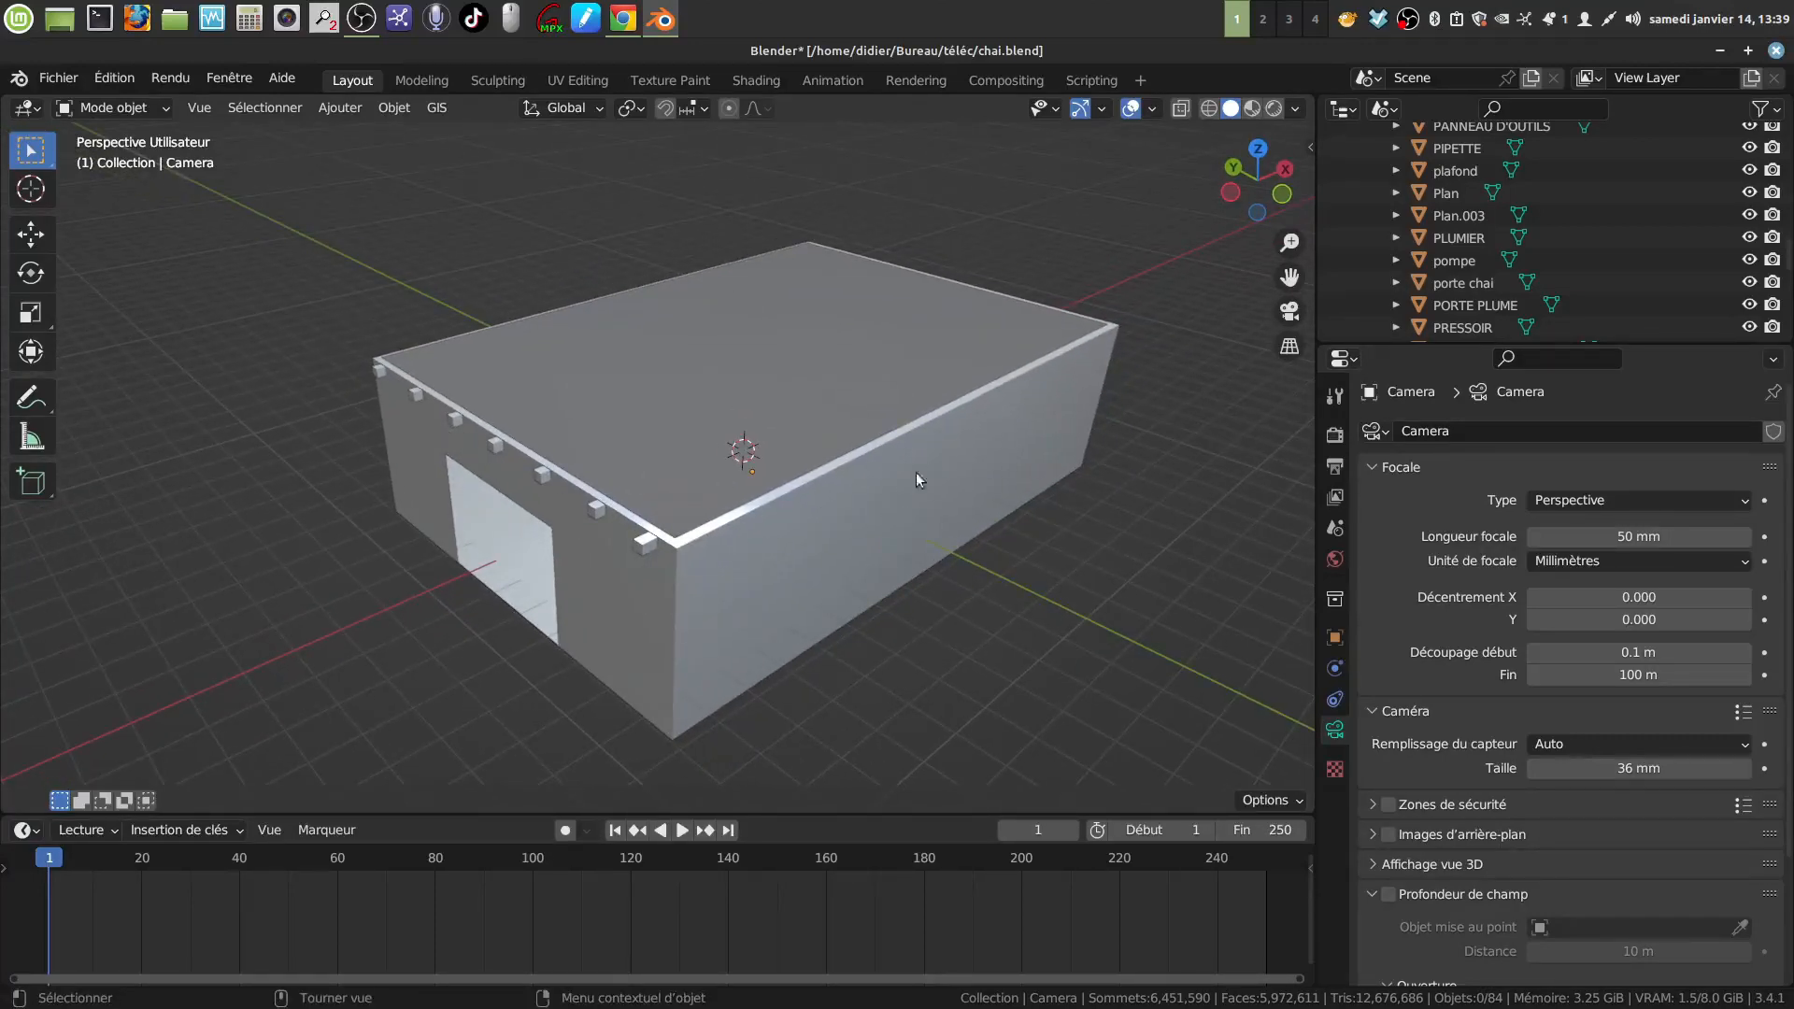
middle_click_drag(847, 555, 703, 411)
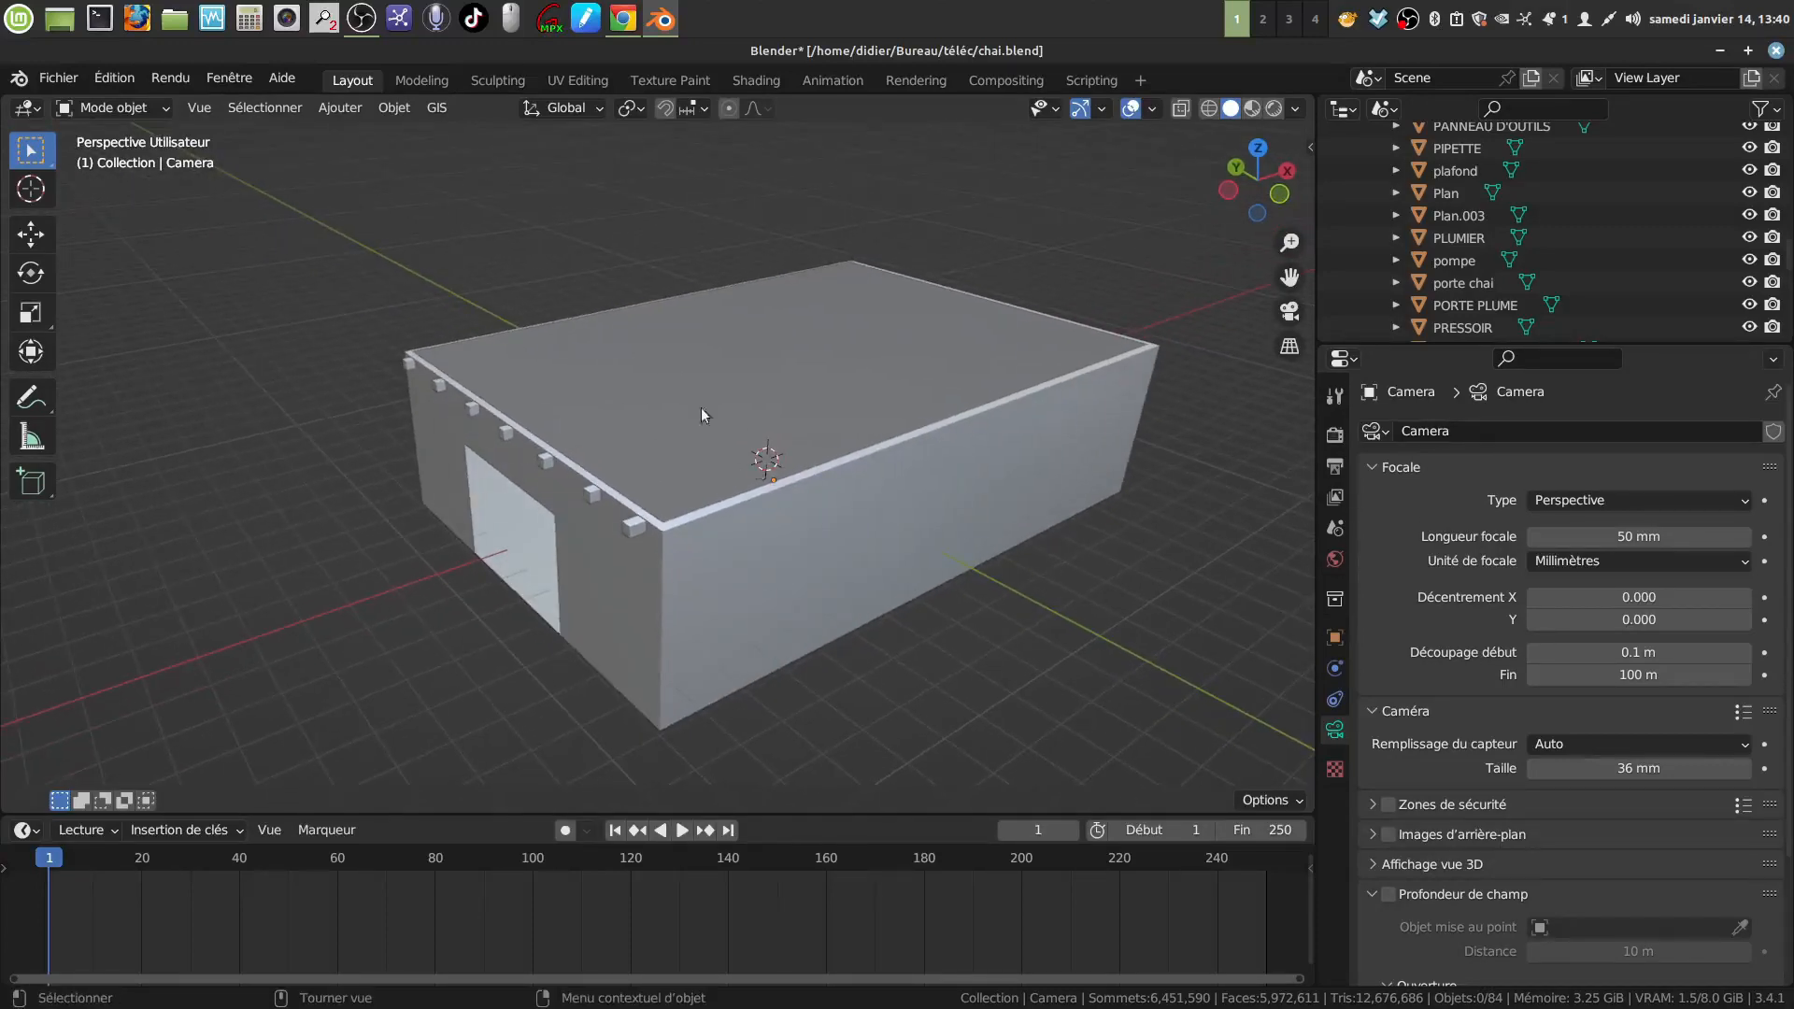
mouse_move(703, 493)
middle_mouse_down()
mouse_move(713, 433)
mouse_move(725, 490)
middle_mouse_up()
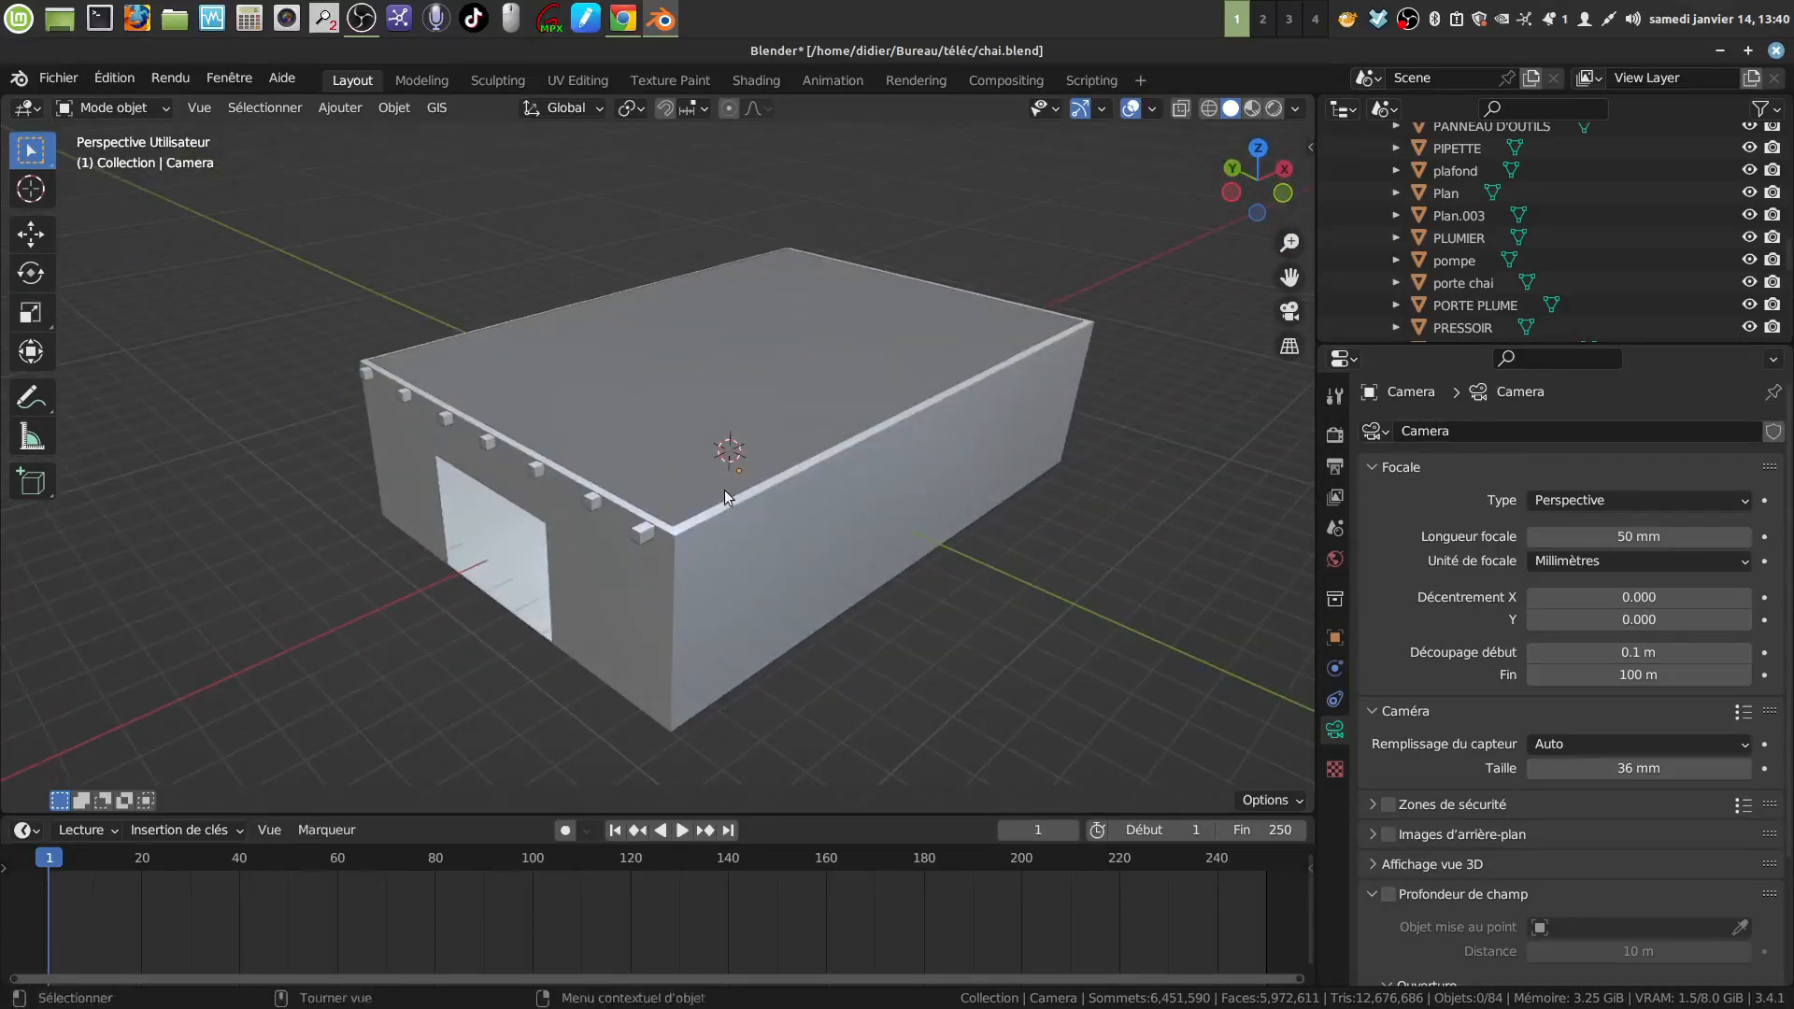
Hide the cellar's ceiling object (plafond) to expose the interior from above
left_click(667, 454)
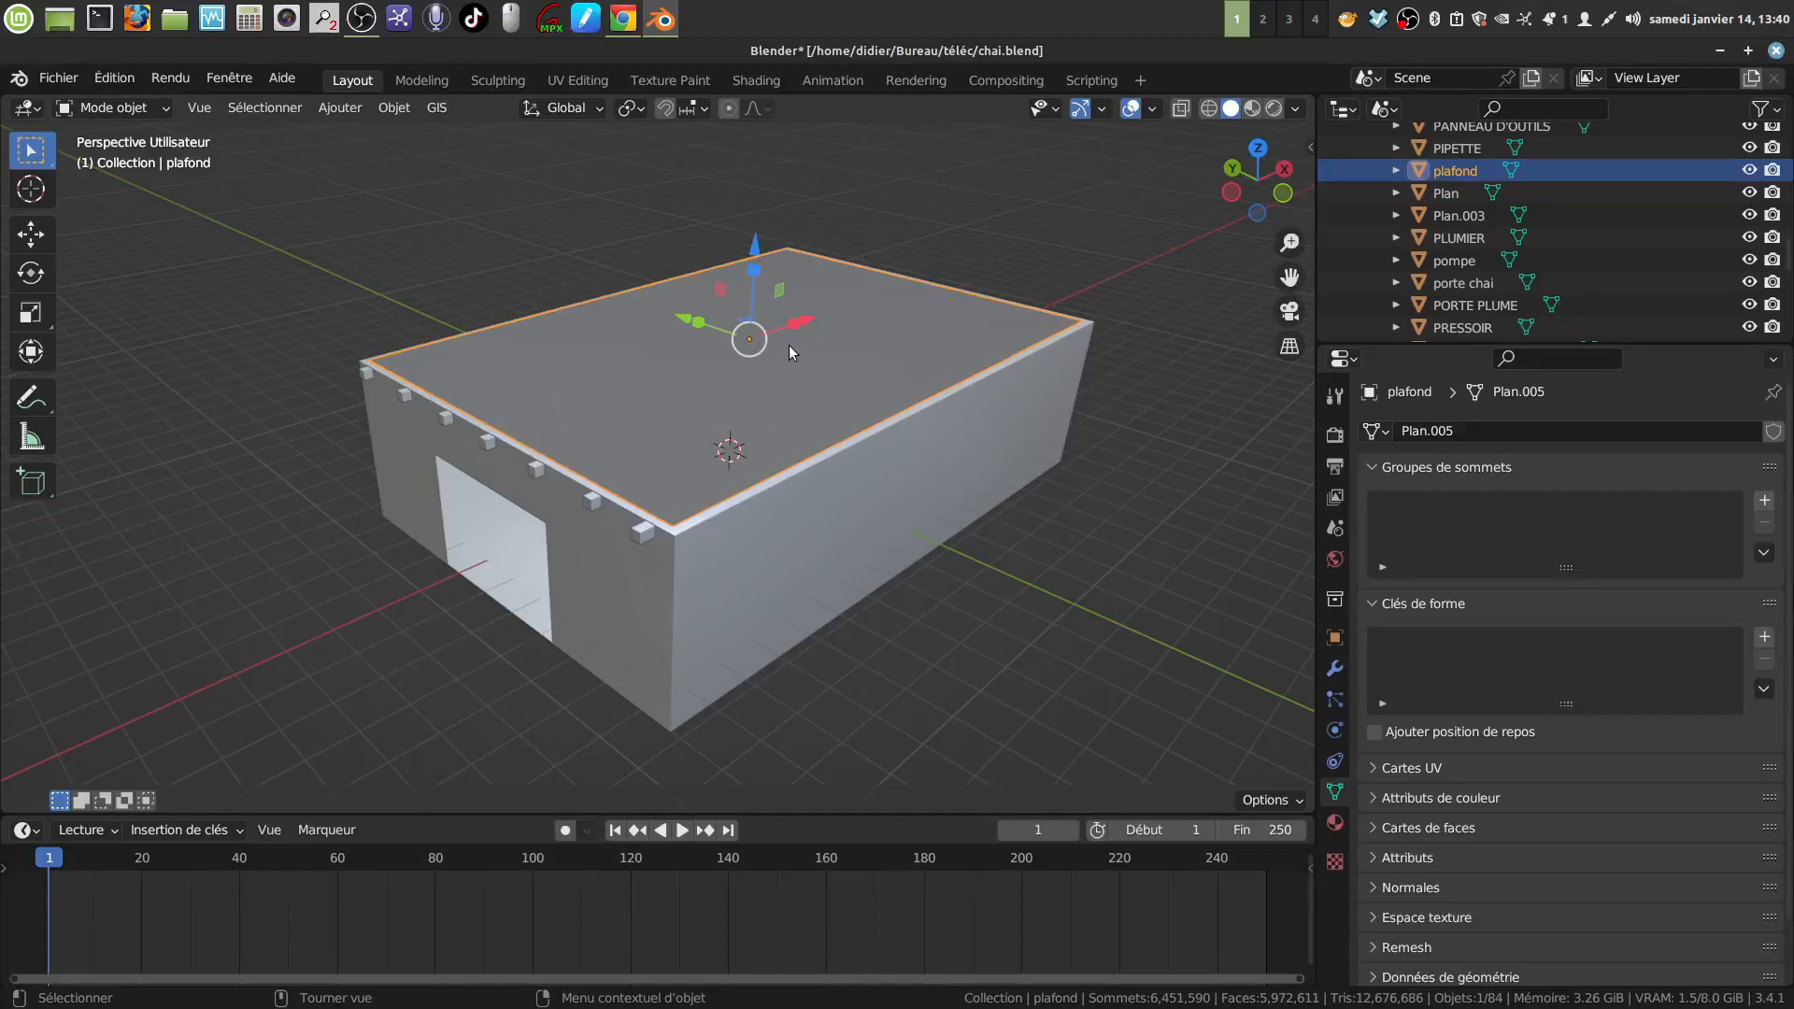
key("h")
scroll(835, 475, "up", 4)
middle_click_drag(835, 475, 777, 426)
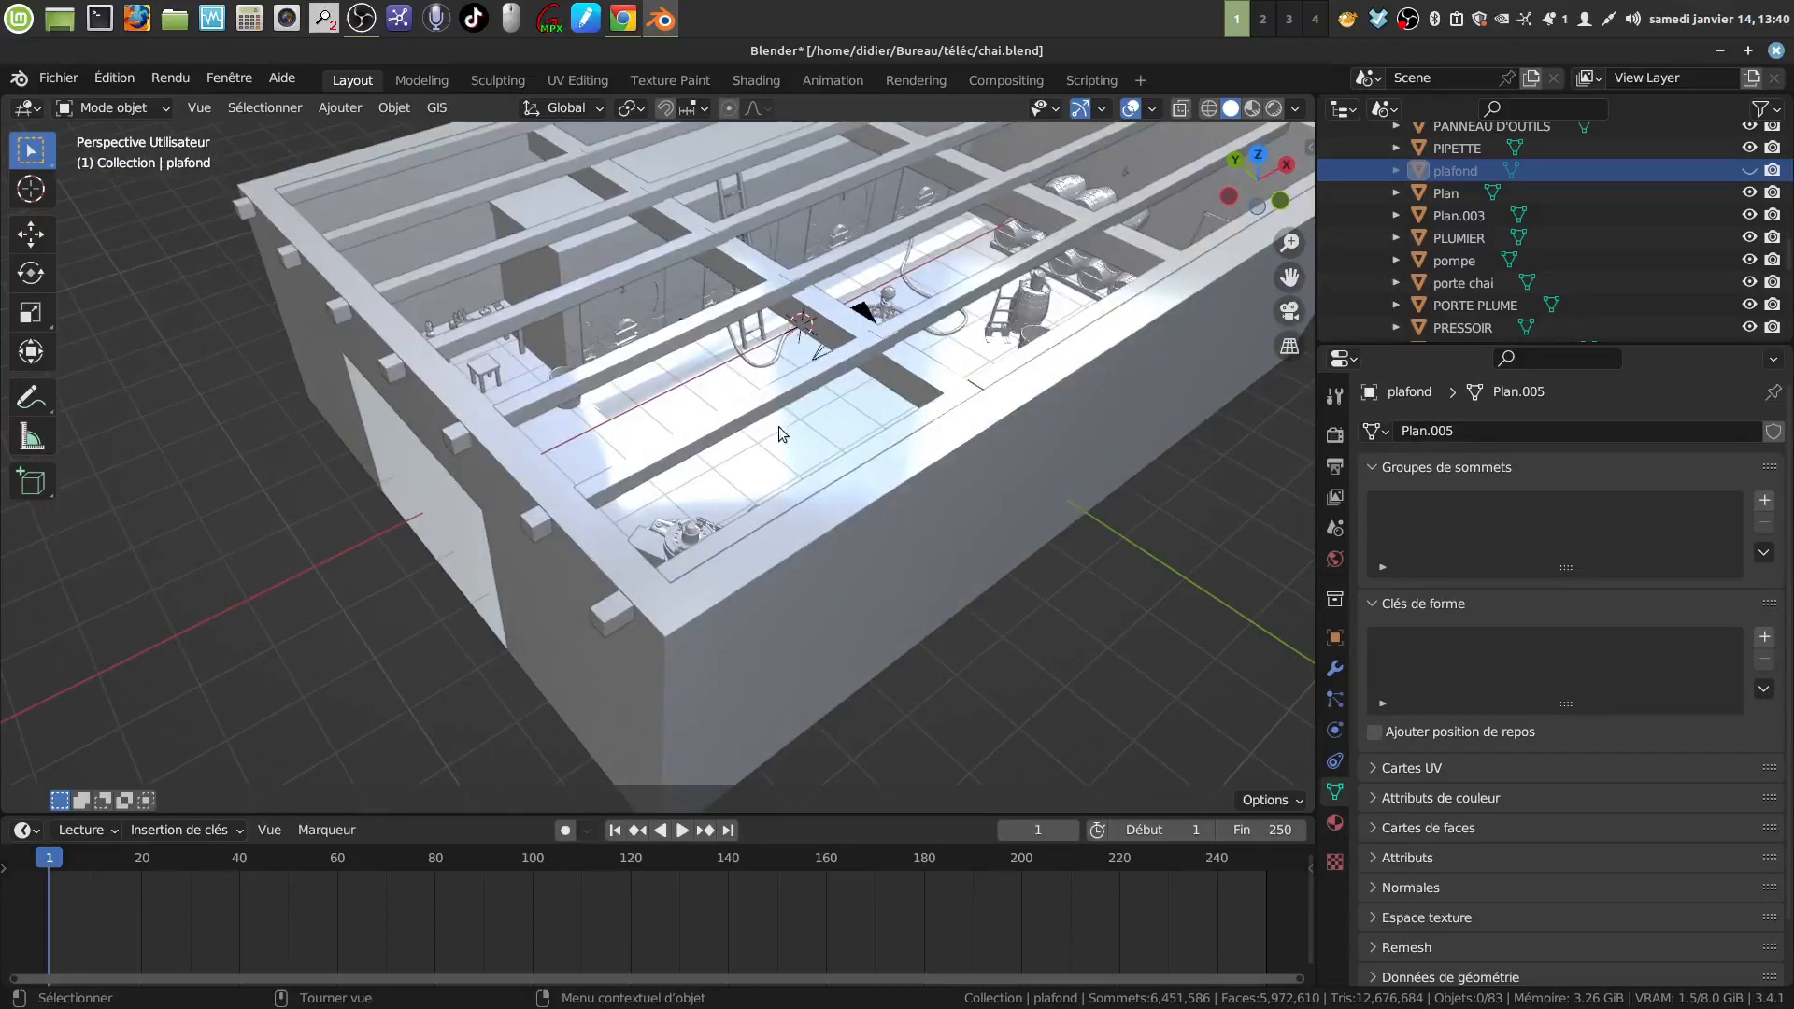
Hide the roof beams object (charpente) spanning the top of the cellar walls
scroll(777, 426, "down", 3)
left_click(746, 412)
scroll(764, 418, "down", 4)
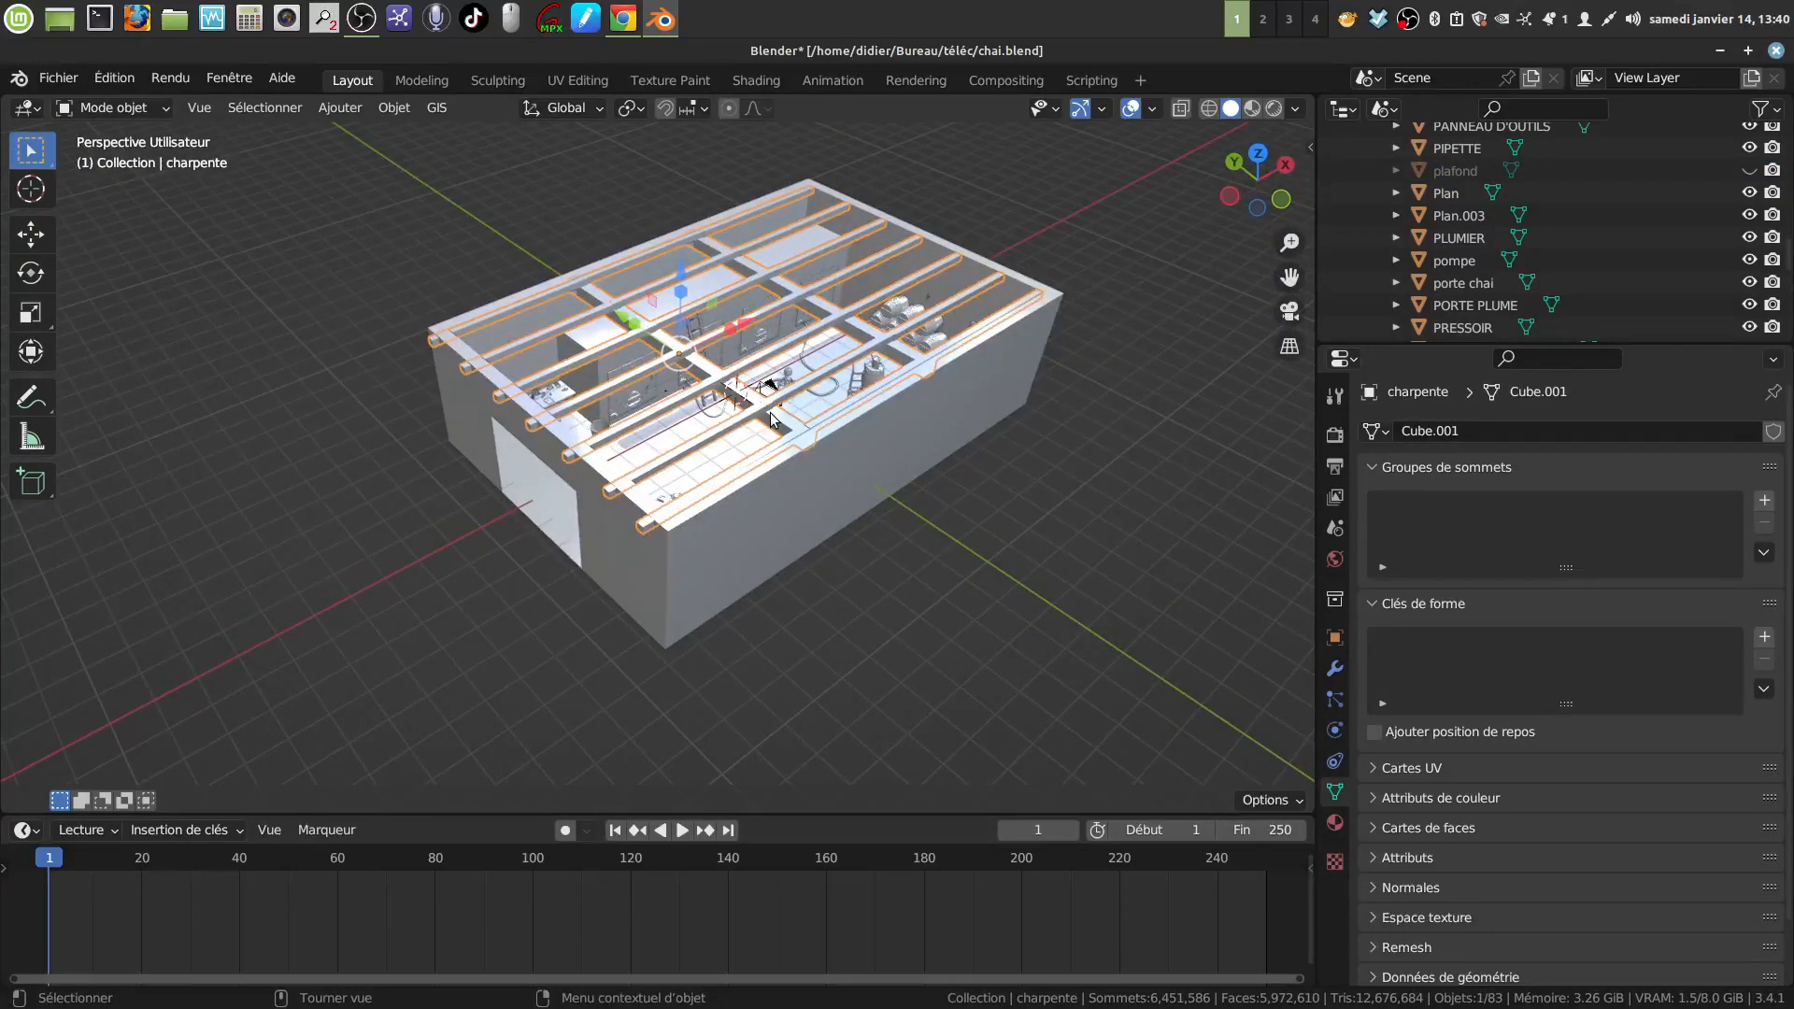
key("x")
key("h")
scroll(906, 568, "up", 5)
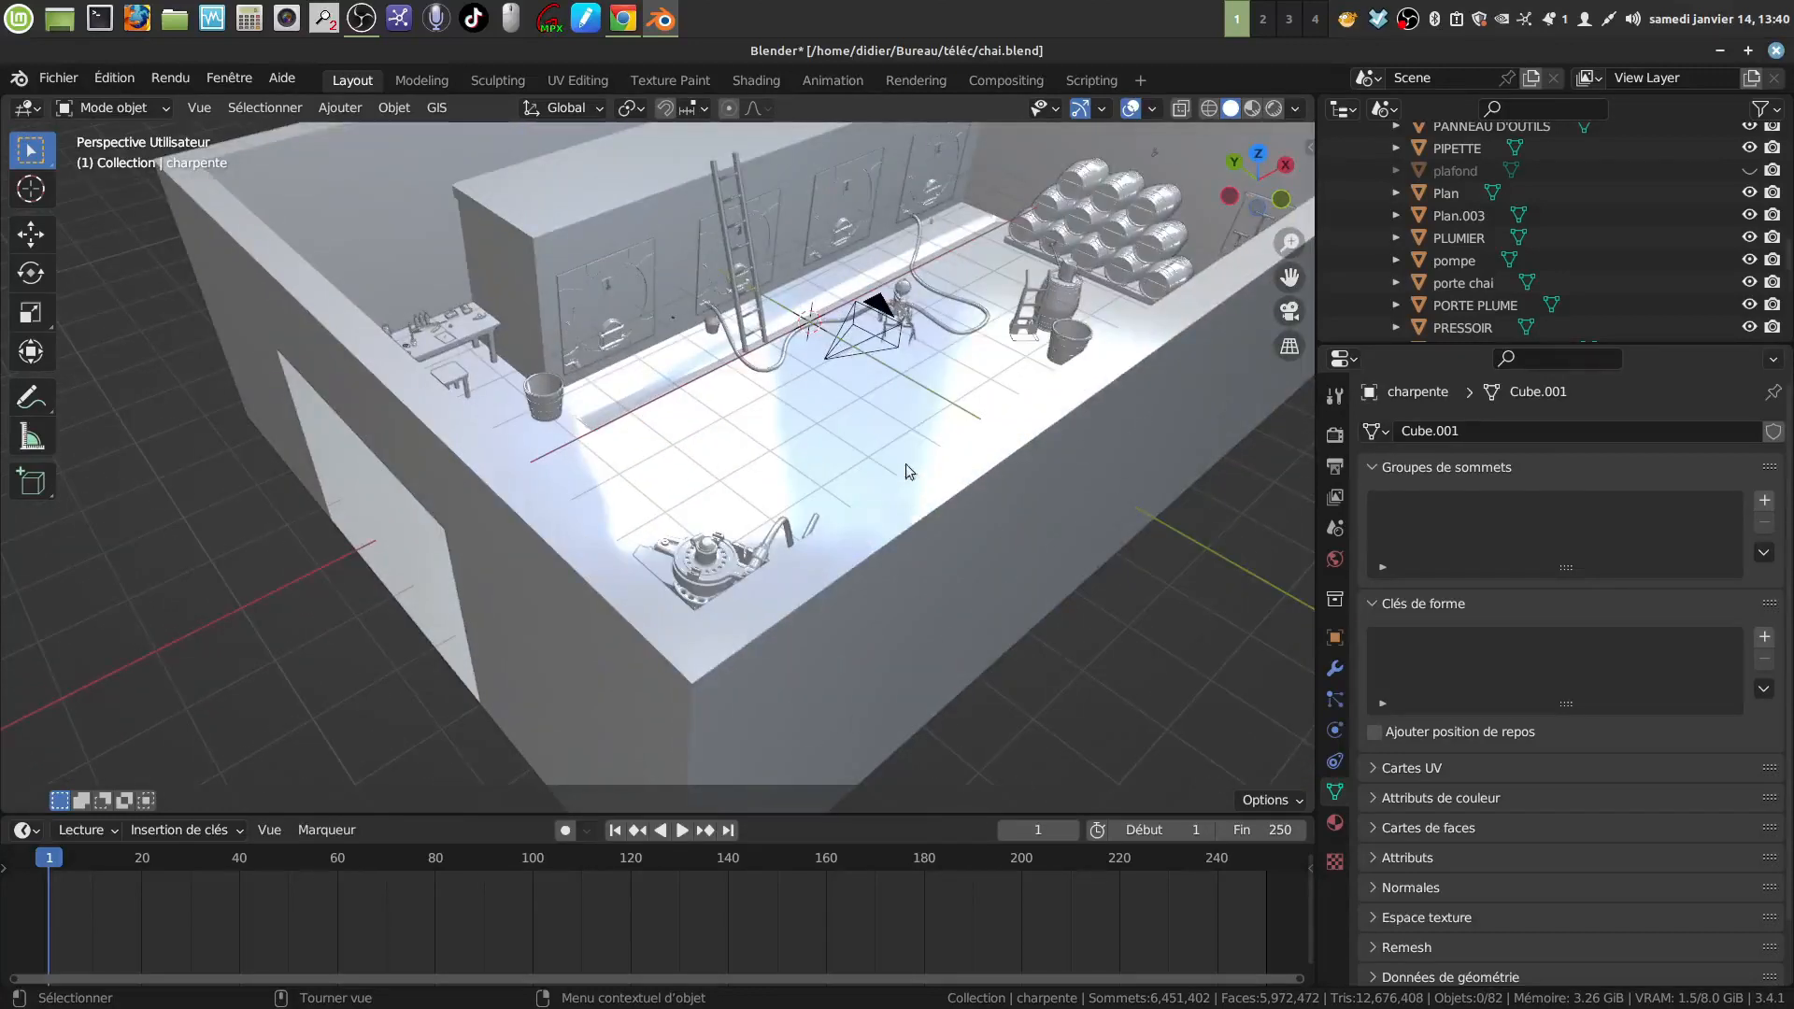
mouse_move(905, 464)
middle_mouse_down()
mouse_move(901, 418)
mouse_move(780, 598)
middle_mouse_up()
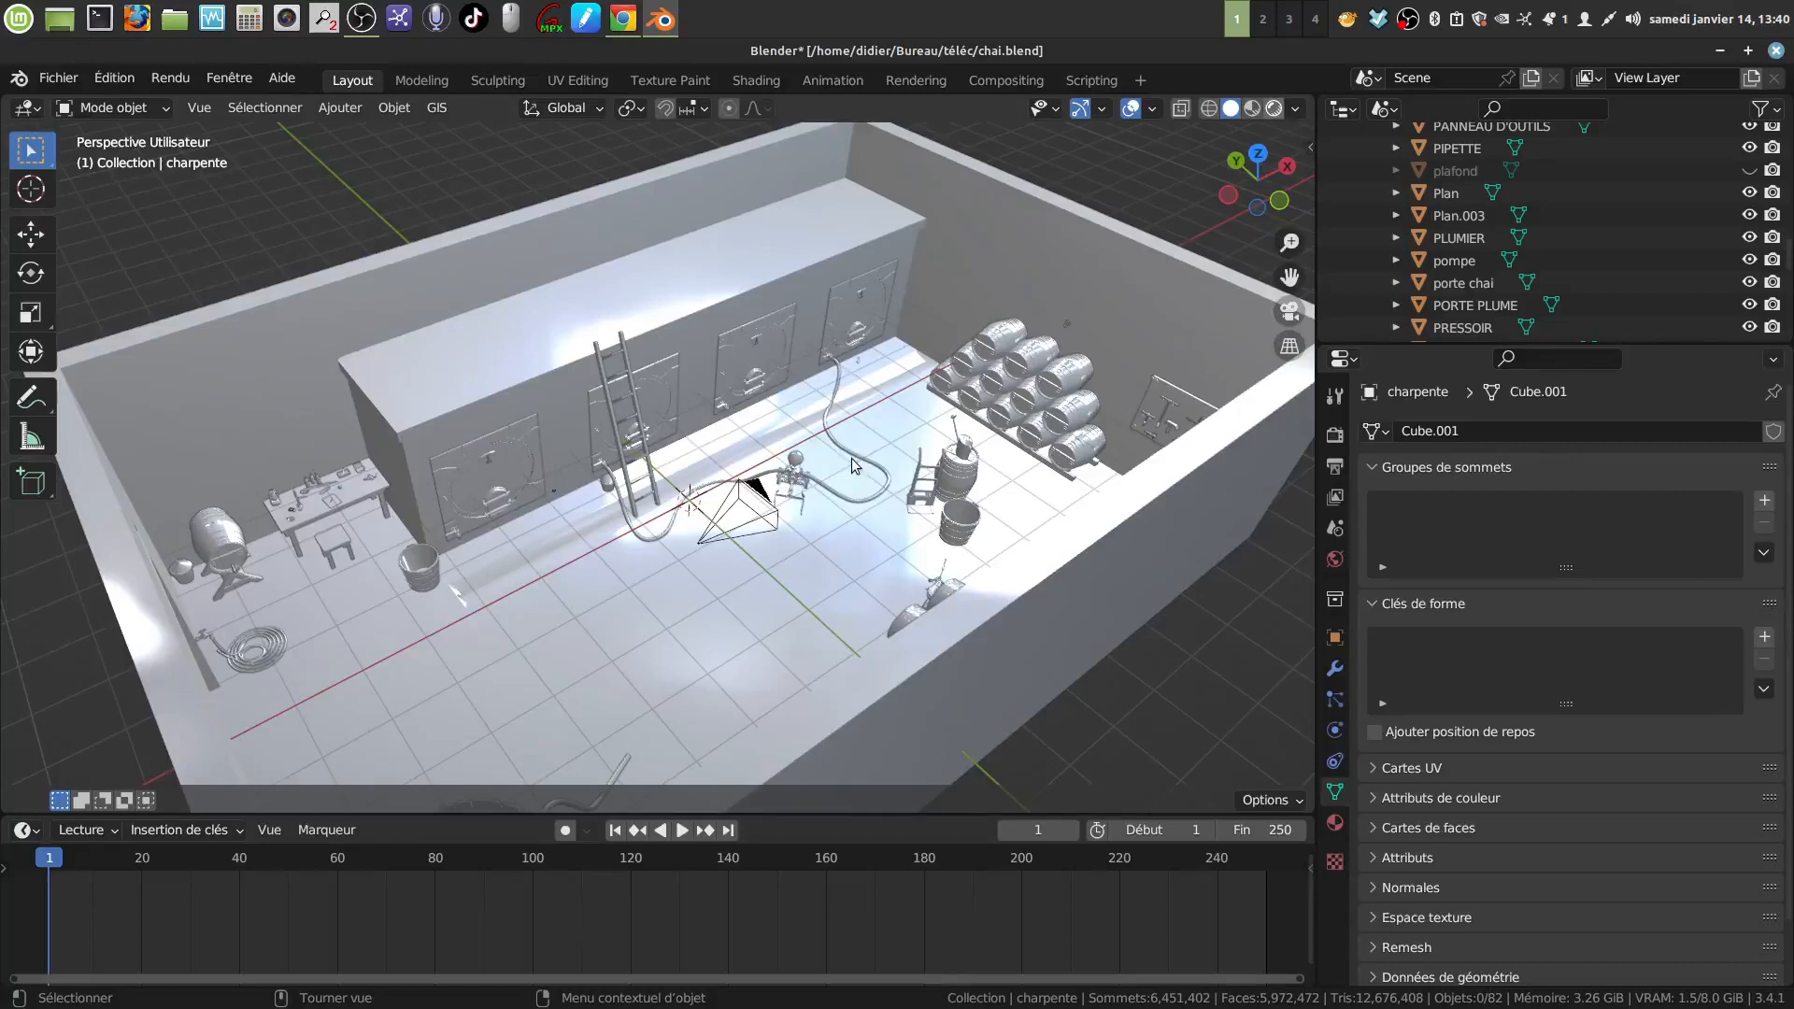
Preview the open cellar in rendered shading and return the viewport to solid shading
left_click(1274, 109)
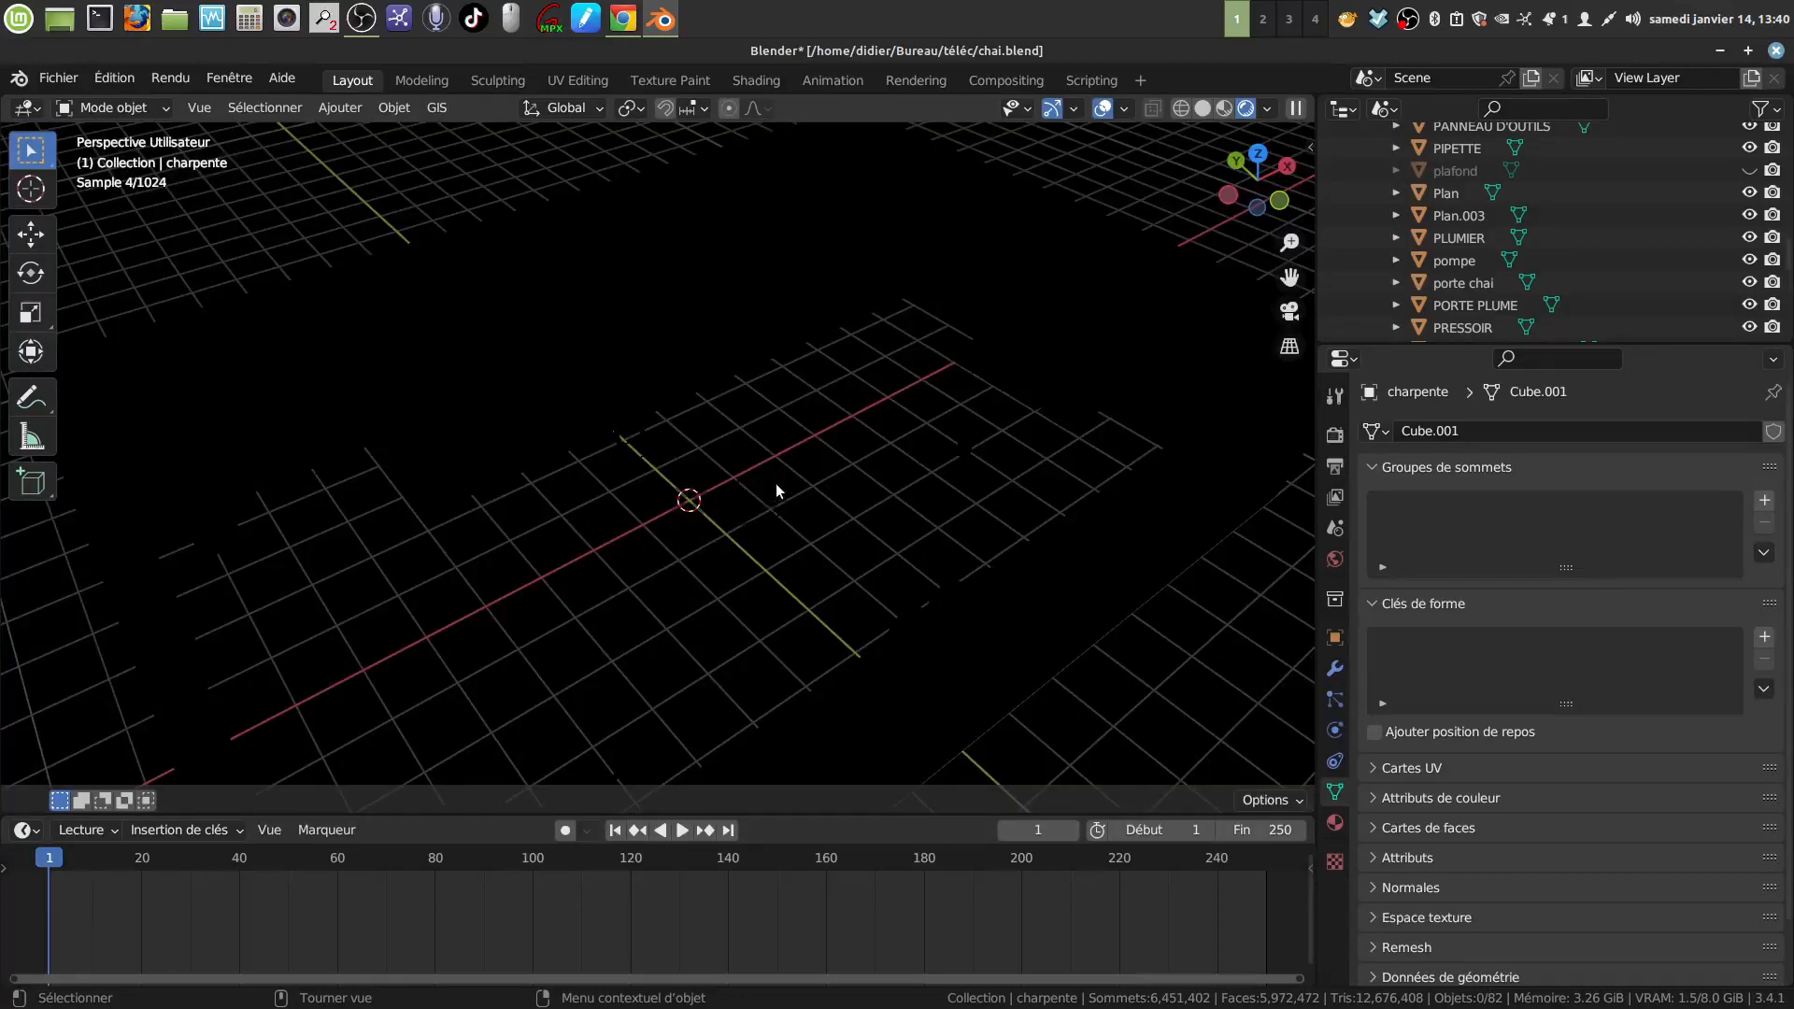
scroll(878, 503, "down", 5)
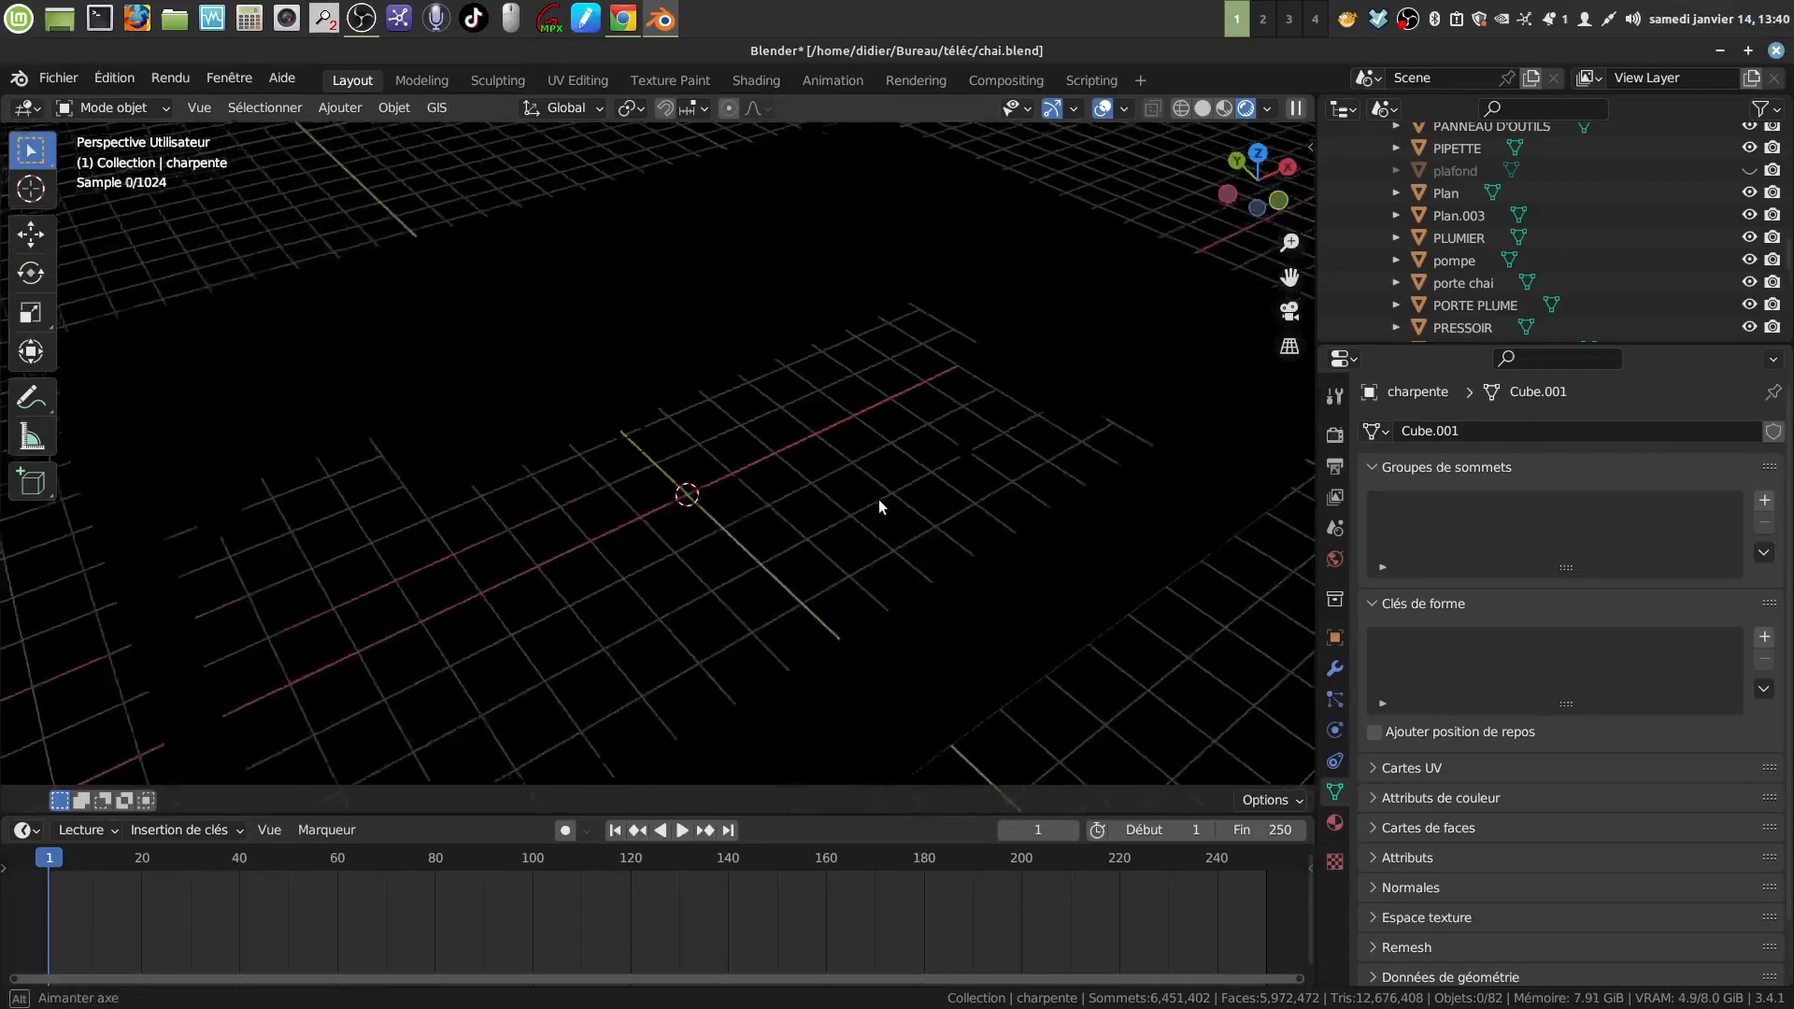
middle_click_drag(873, 496, 799, 474)
left_click(1203, 108)
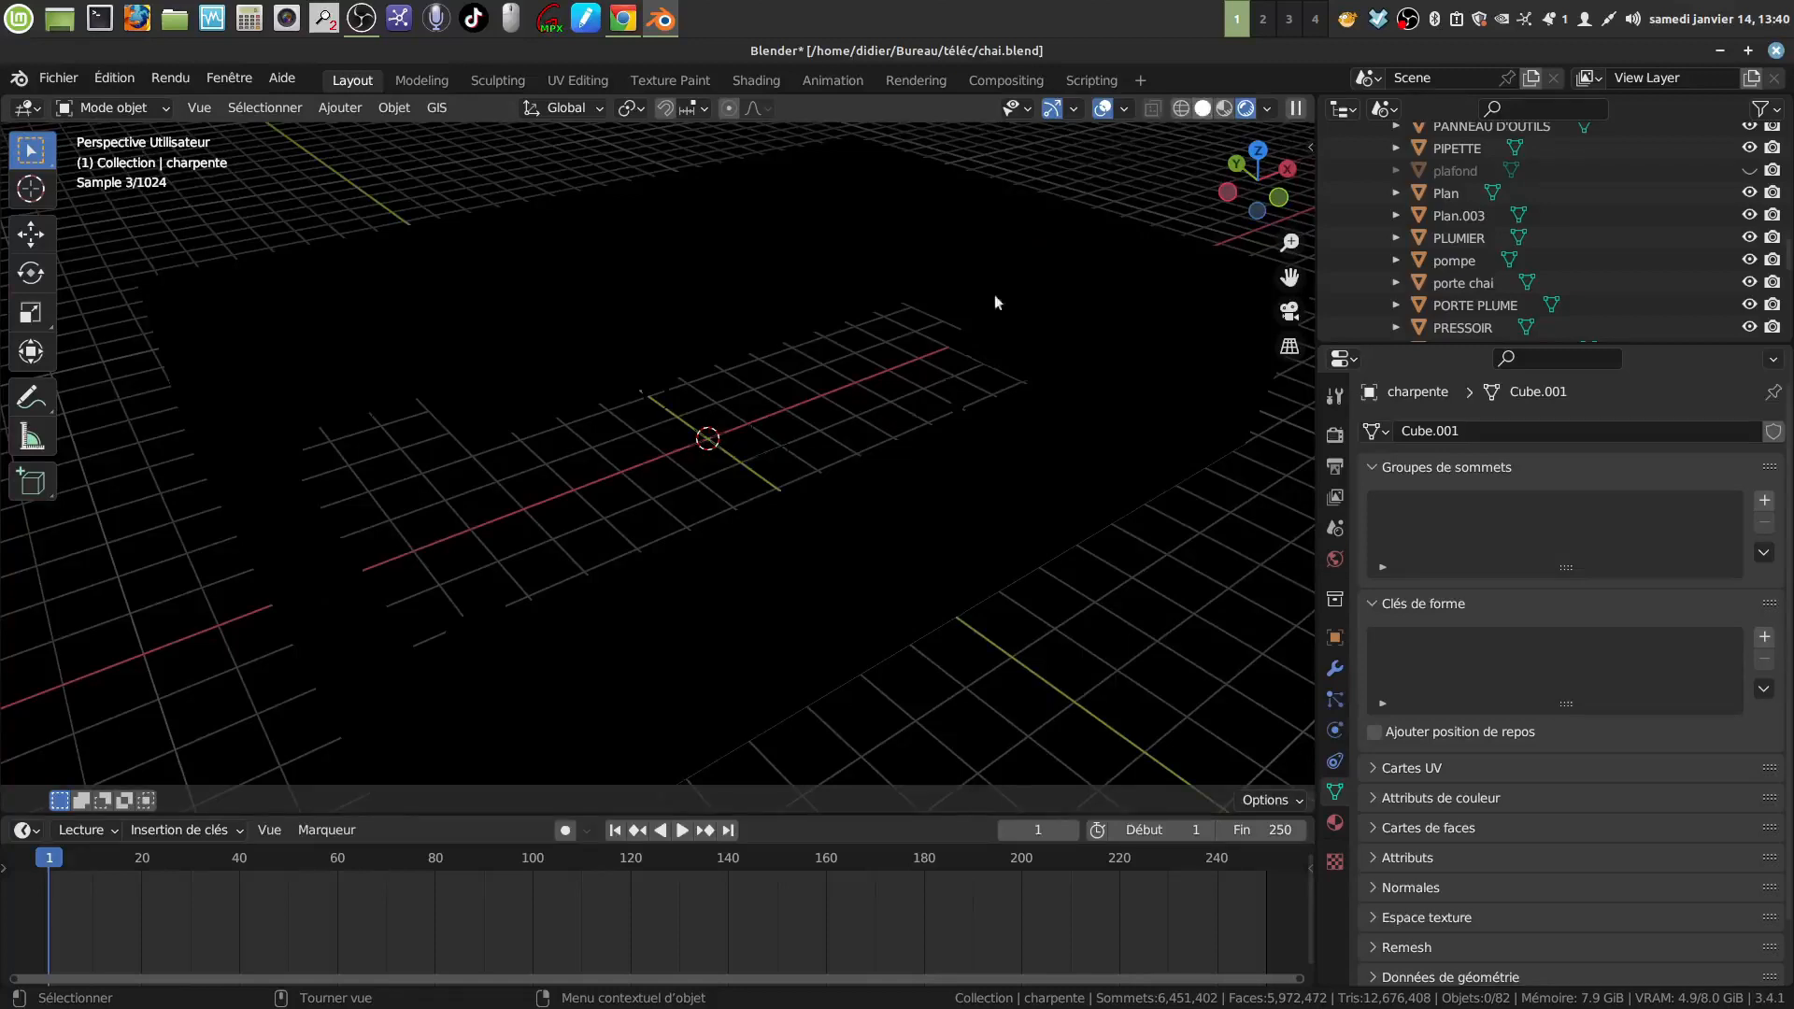
middle_click_drag(923, 432, 766, 449)
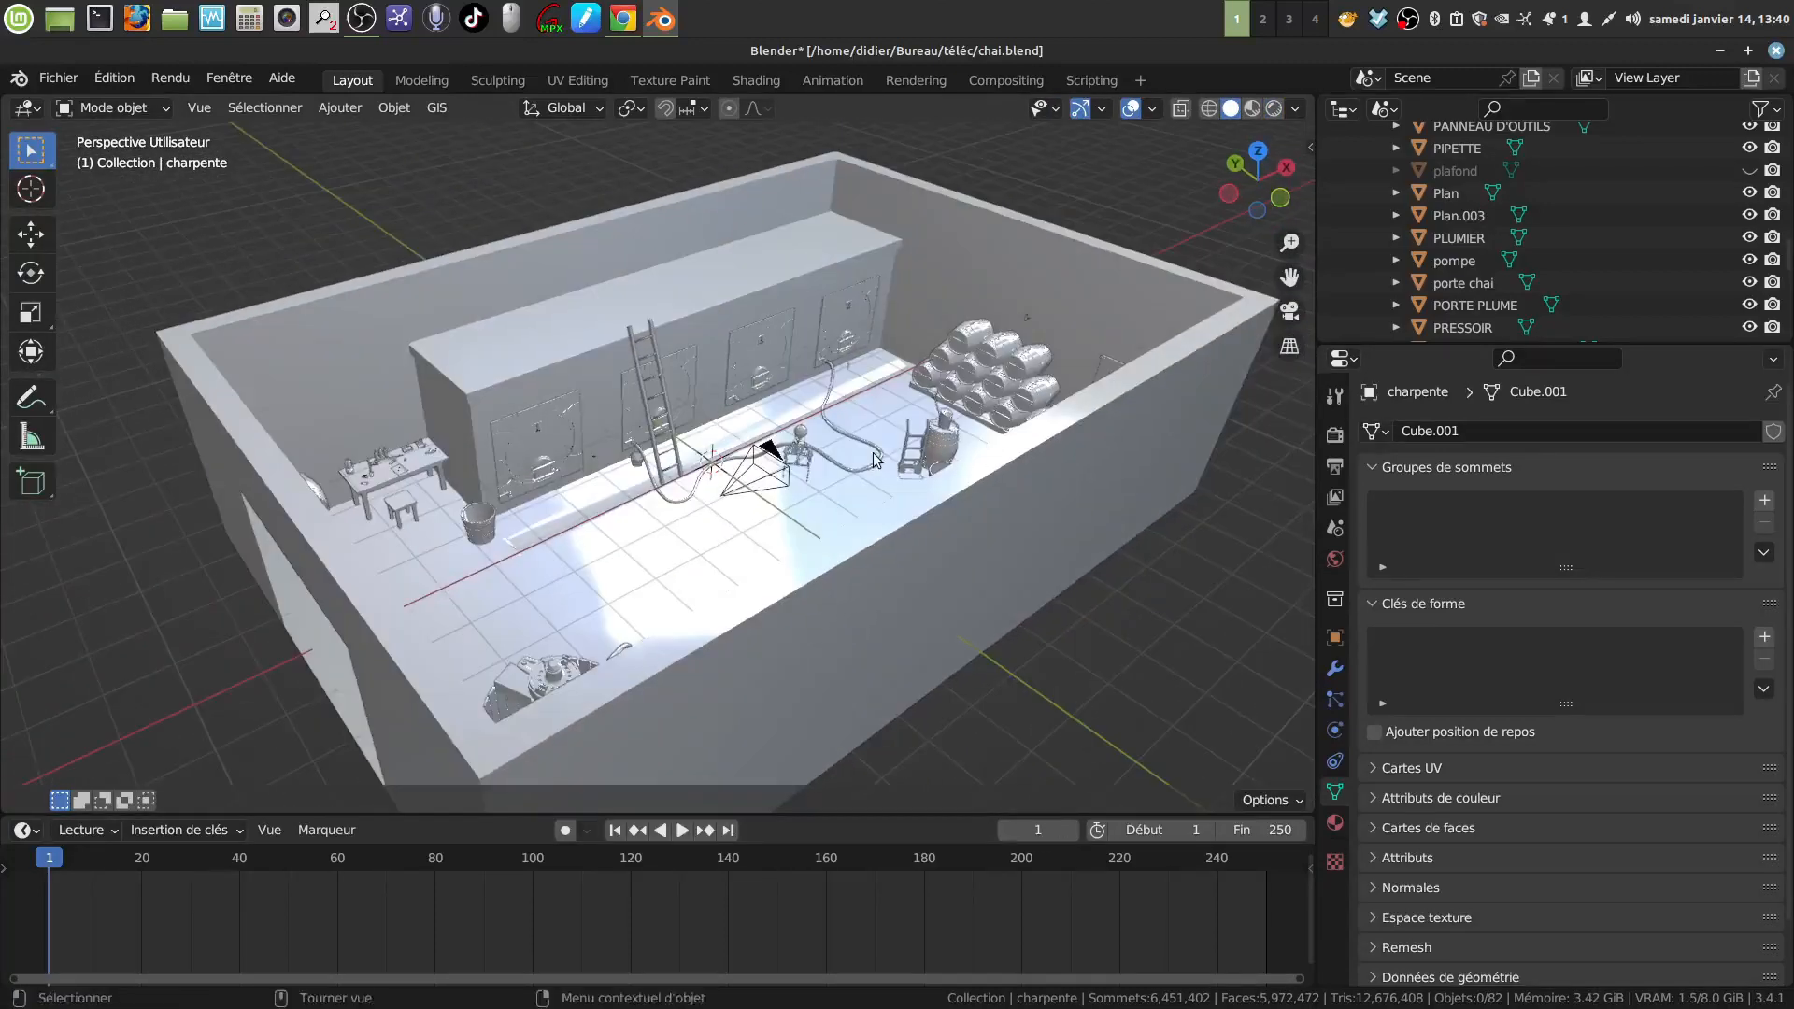
Show the world properties to check the surface setting, and view the cellar interior from above
left_click(1334, 559)
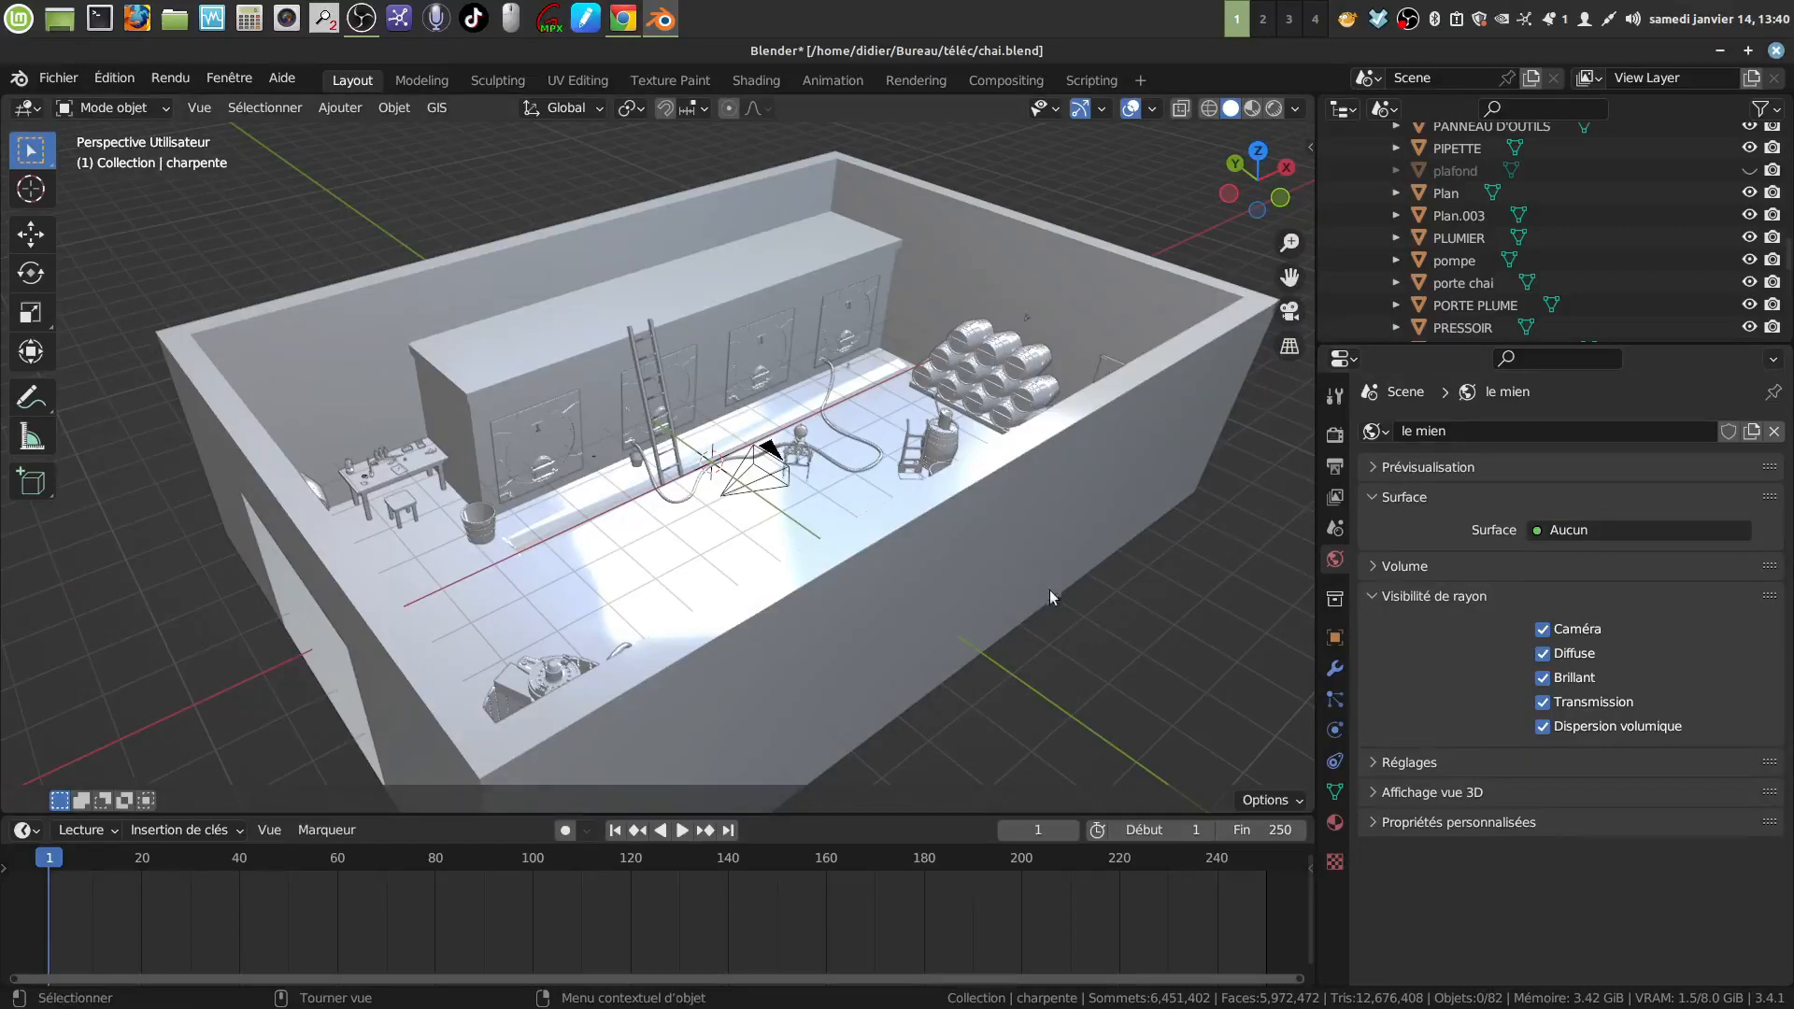
middle_click_drag(1050, 590, 912, 596)
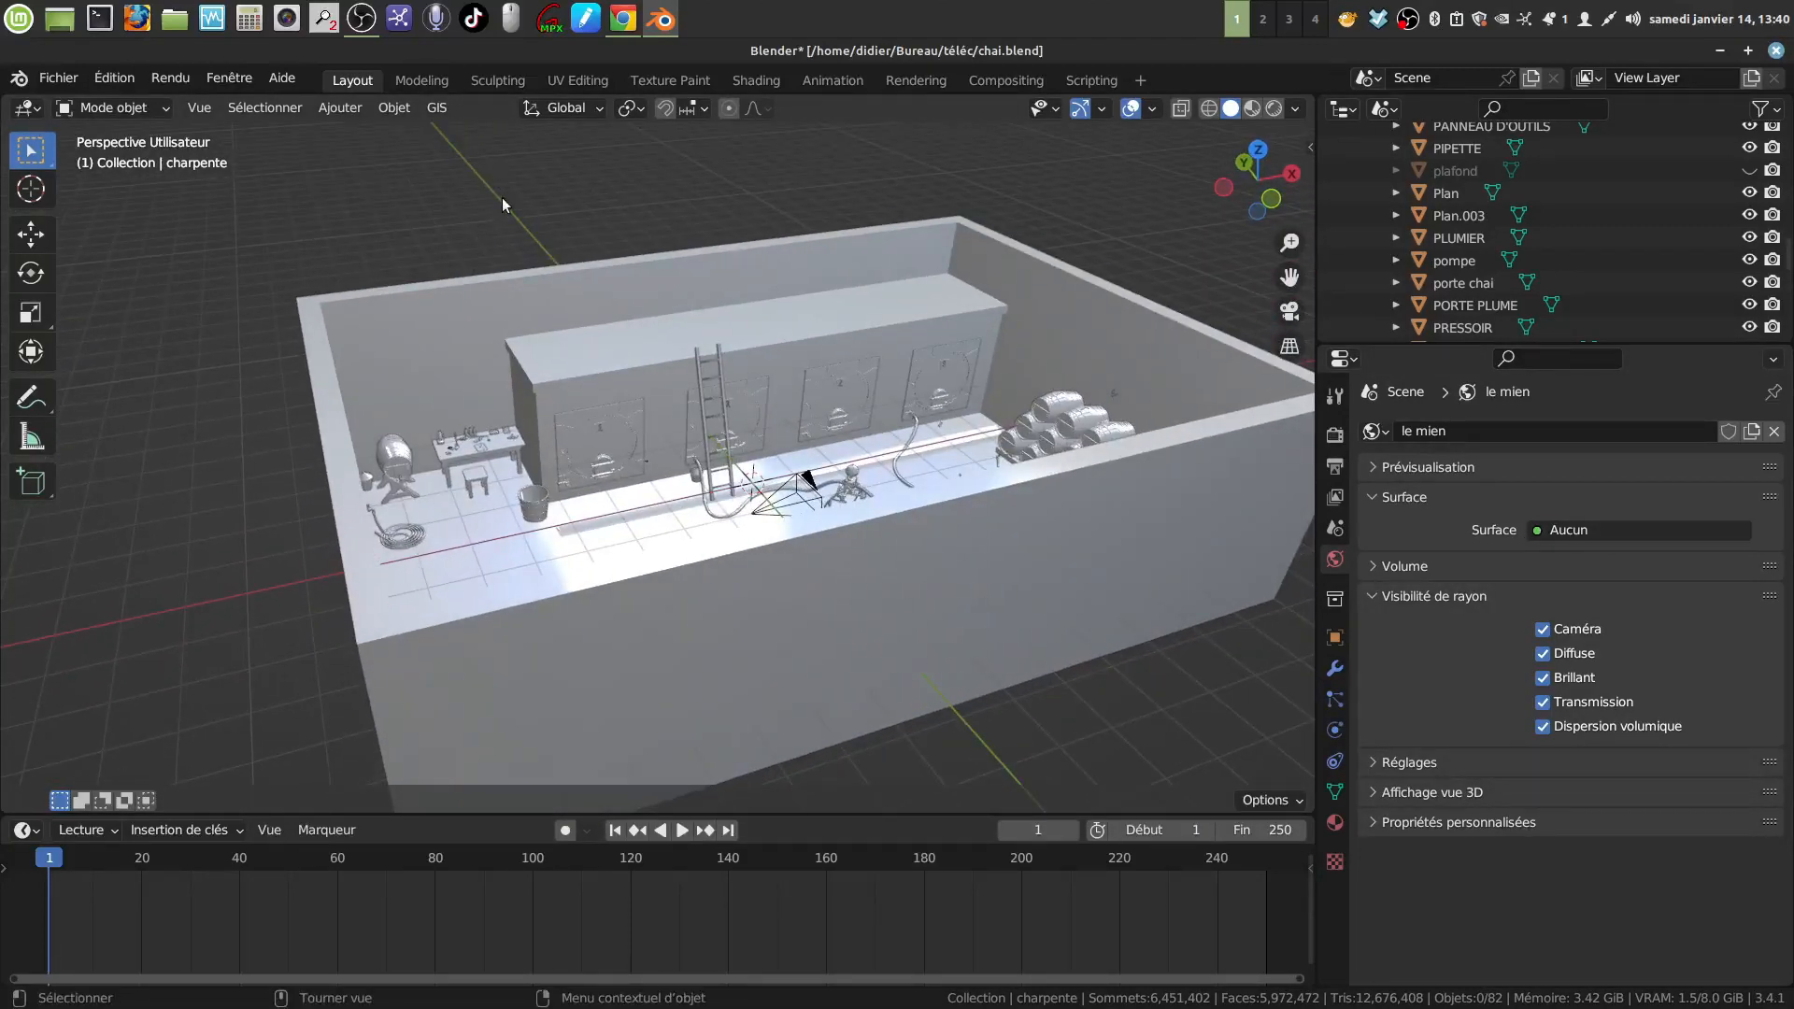
mouse_move(882, 413)
middle_mouse_down()
mouse_move(911, 417)
mouse_move(854, 418)
middle_mouse_up()
middle_click_drag(450, 295, 530, 214)
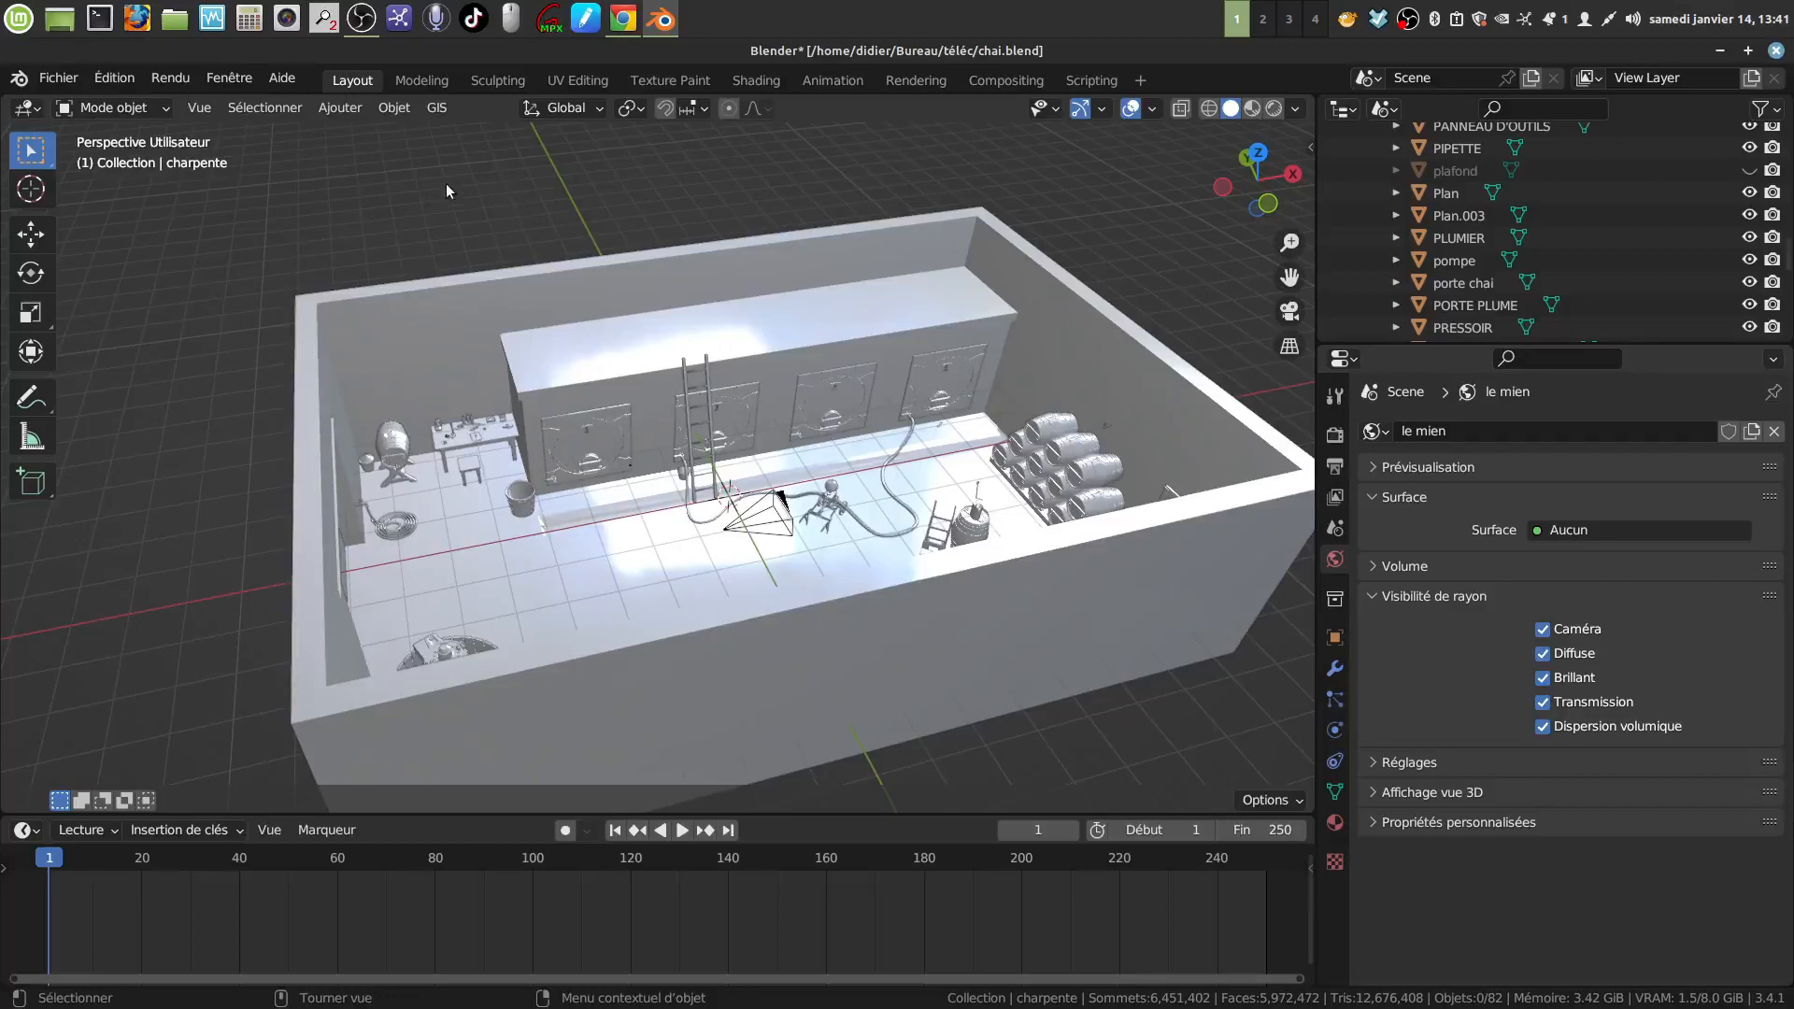
Add a point light to the cellar scene
left_click(329, 109)
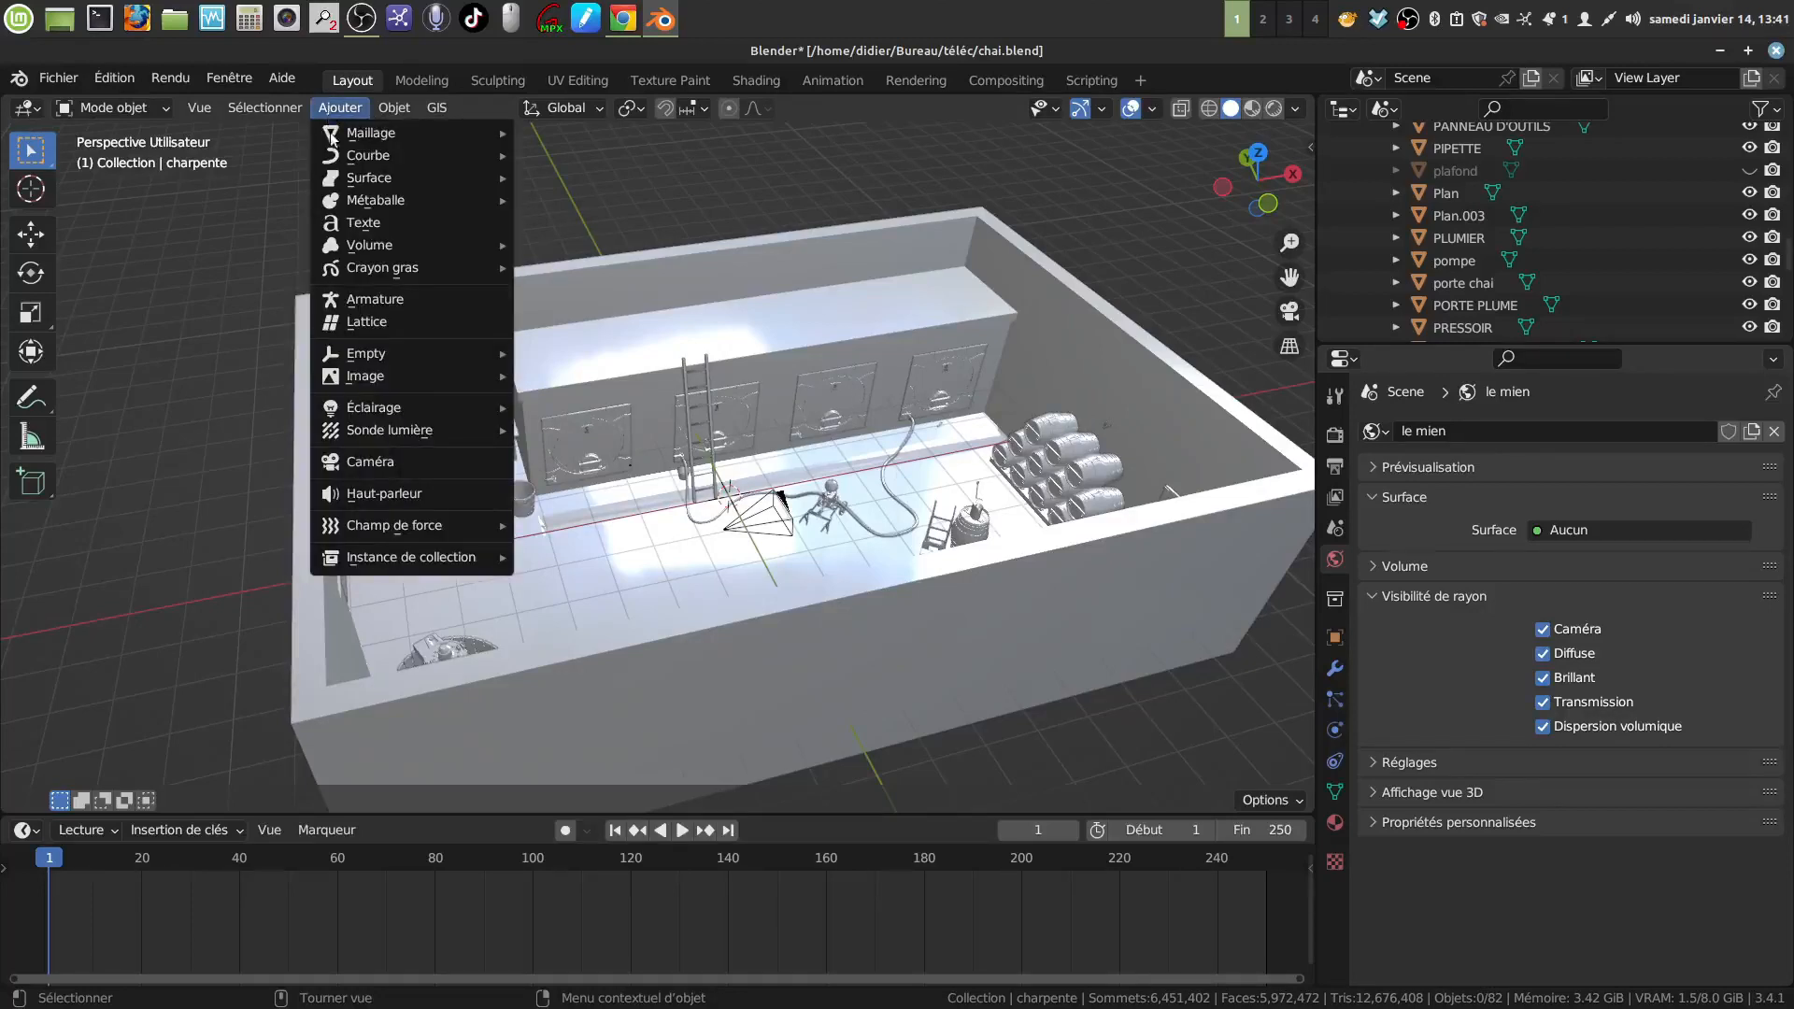
mouse_move(356, 158)
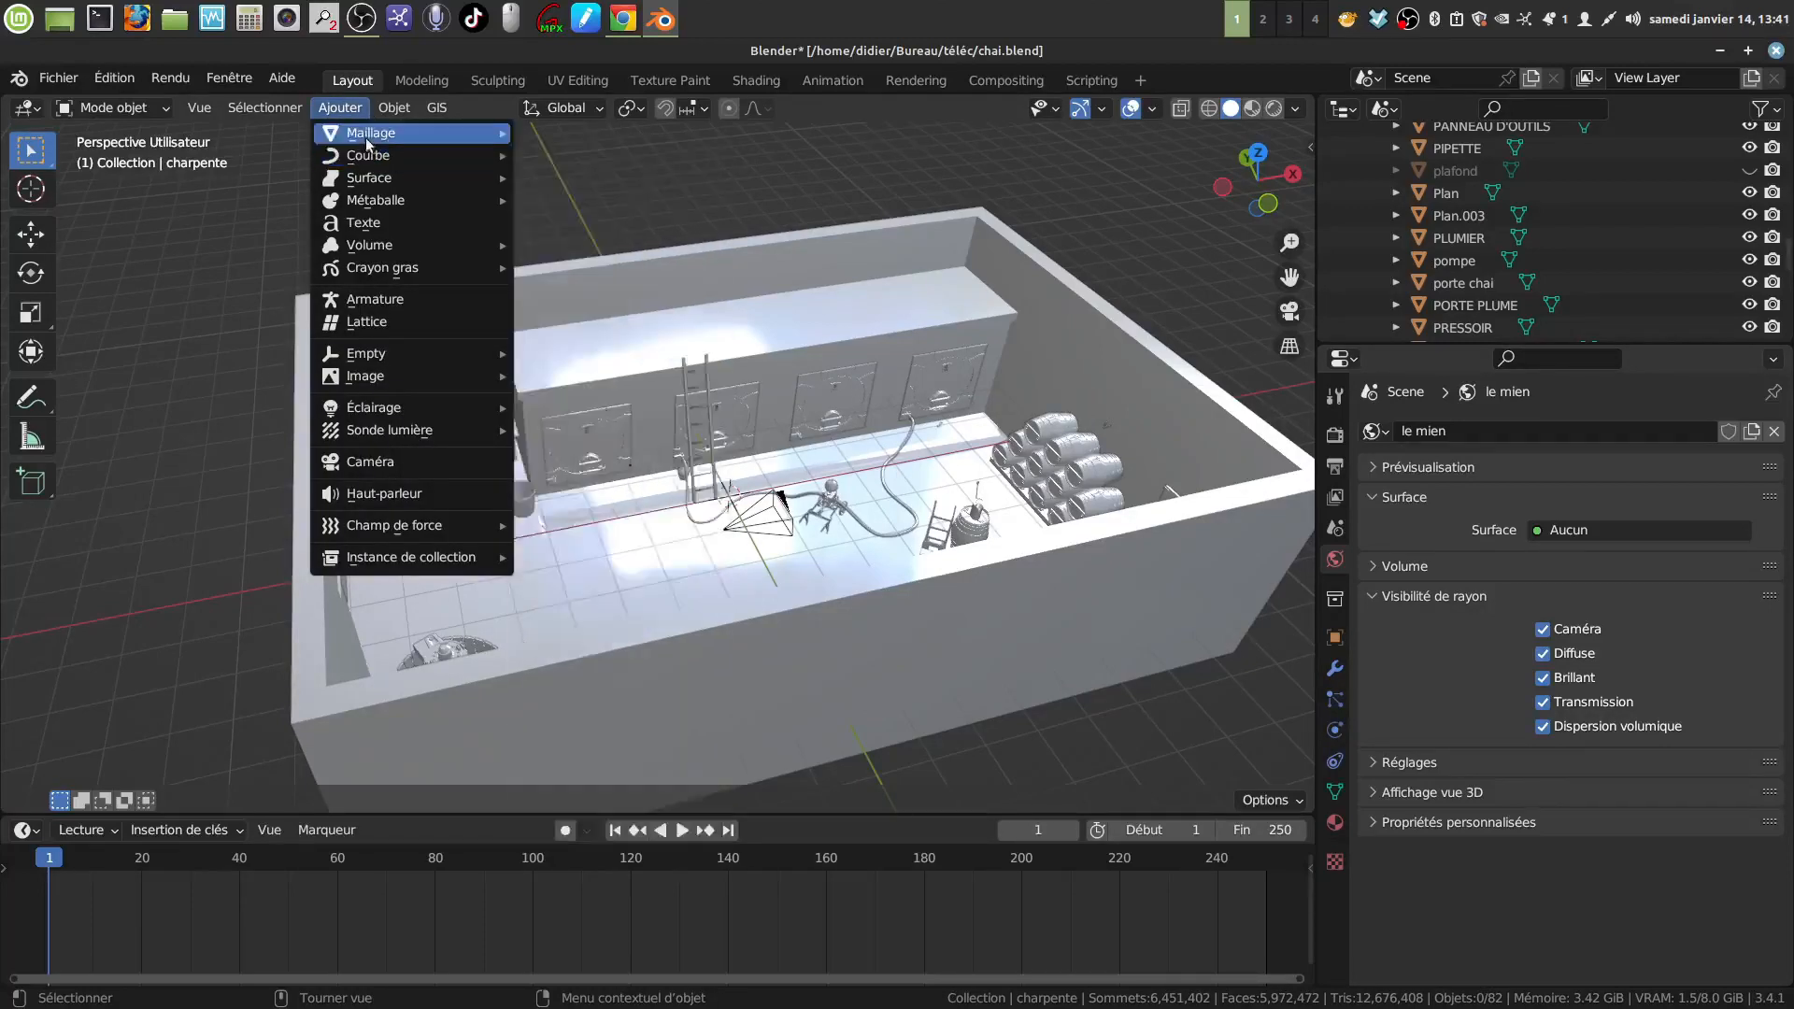
mouse_move(404, 362)
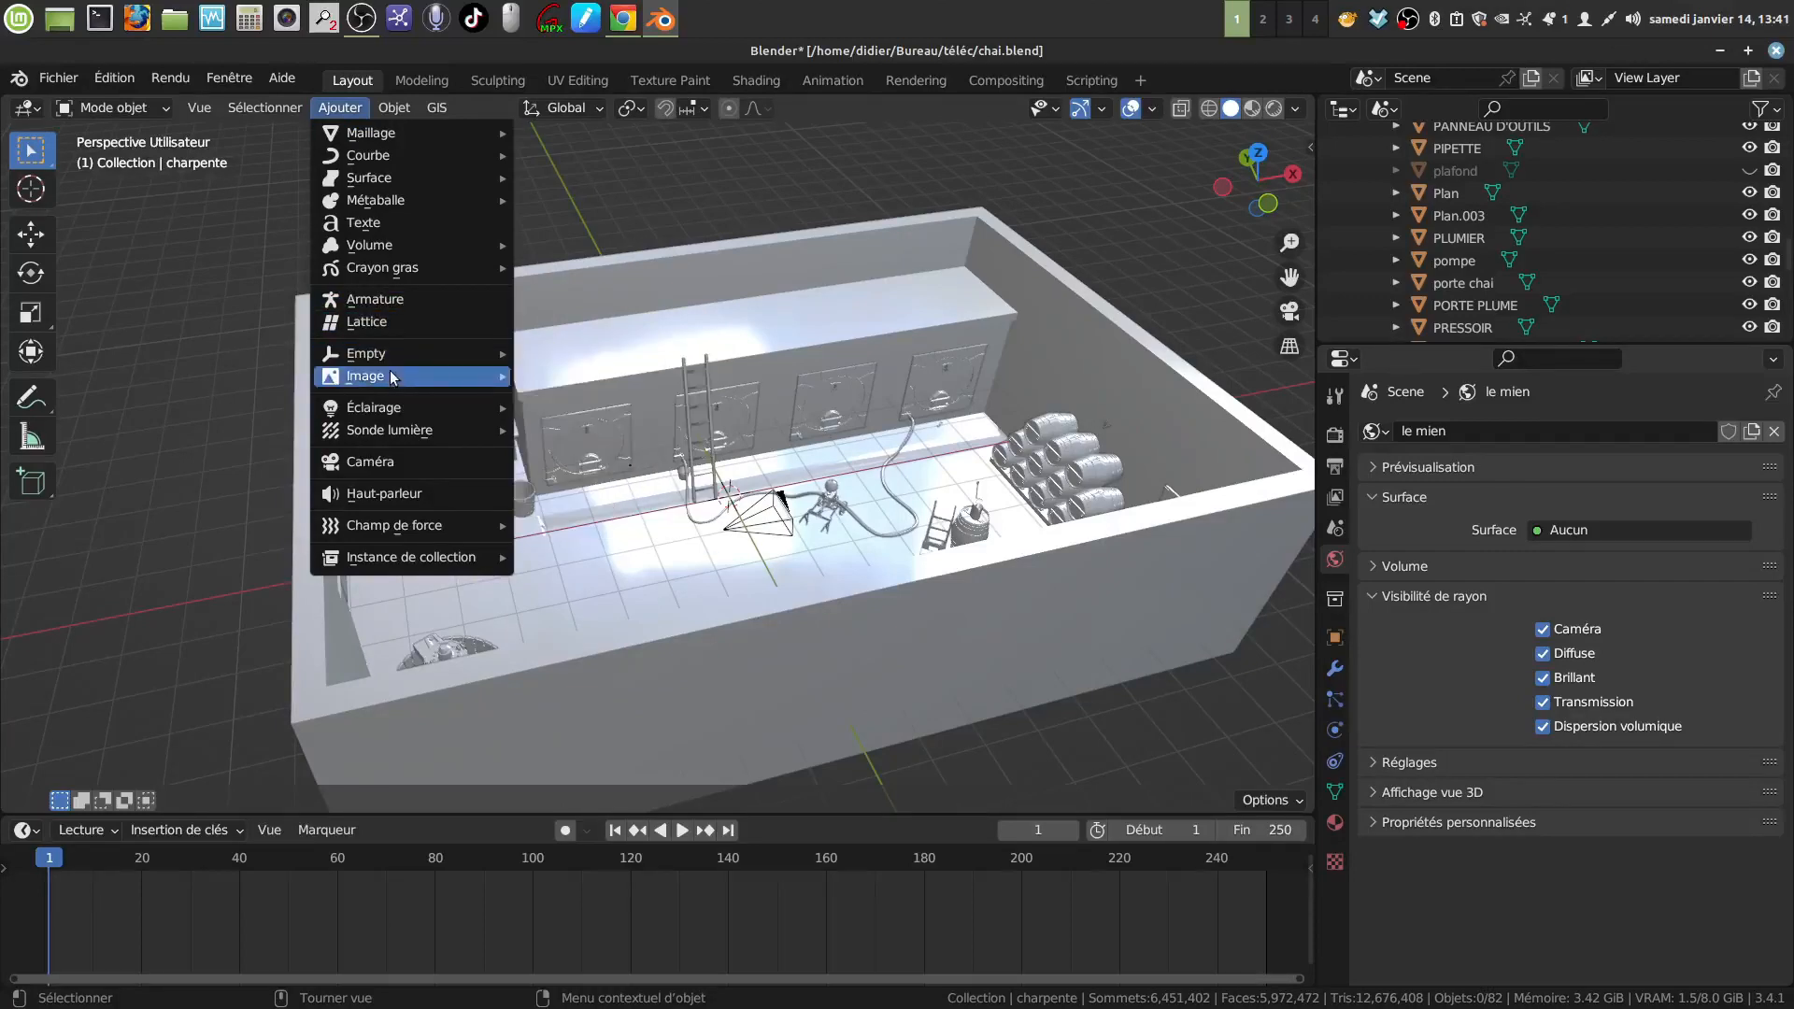
mouse_move(393, 414)
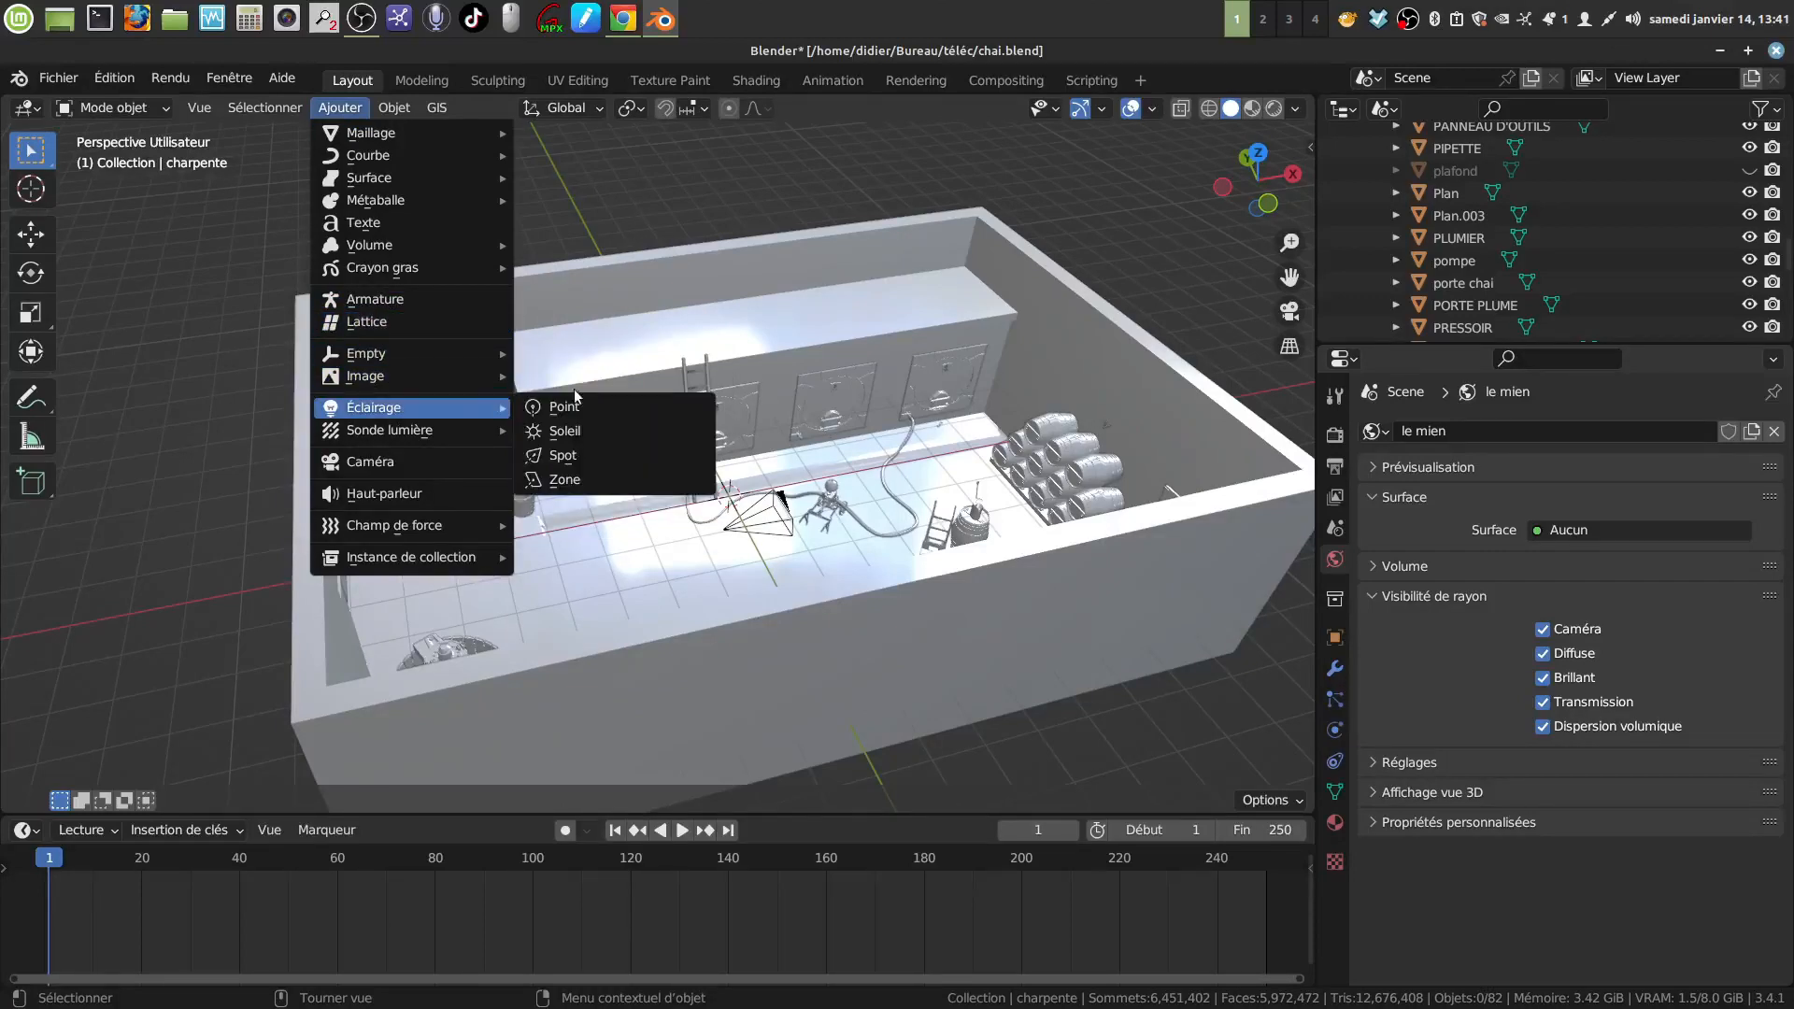
left_click(581, 415)
Move the point light along X toward the worktable end of the cellar and raise it above the floor
mouse_move(724, 450)
middle_mouse_down()
mouse_move(684, 438)
mouse_move(710, 454)
middle_mouse_up()
left_click_drag(797, 490, 596, 495)
middle_click_drag(596, 495, 664, 441)
left_click_drag(565, 406, 555, 349)
middle_click_drag(602, 372, 552, 435)
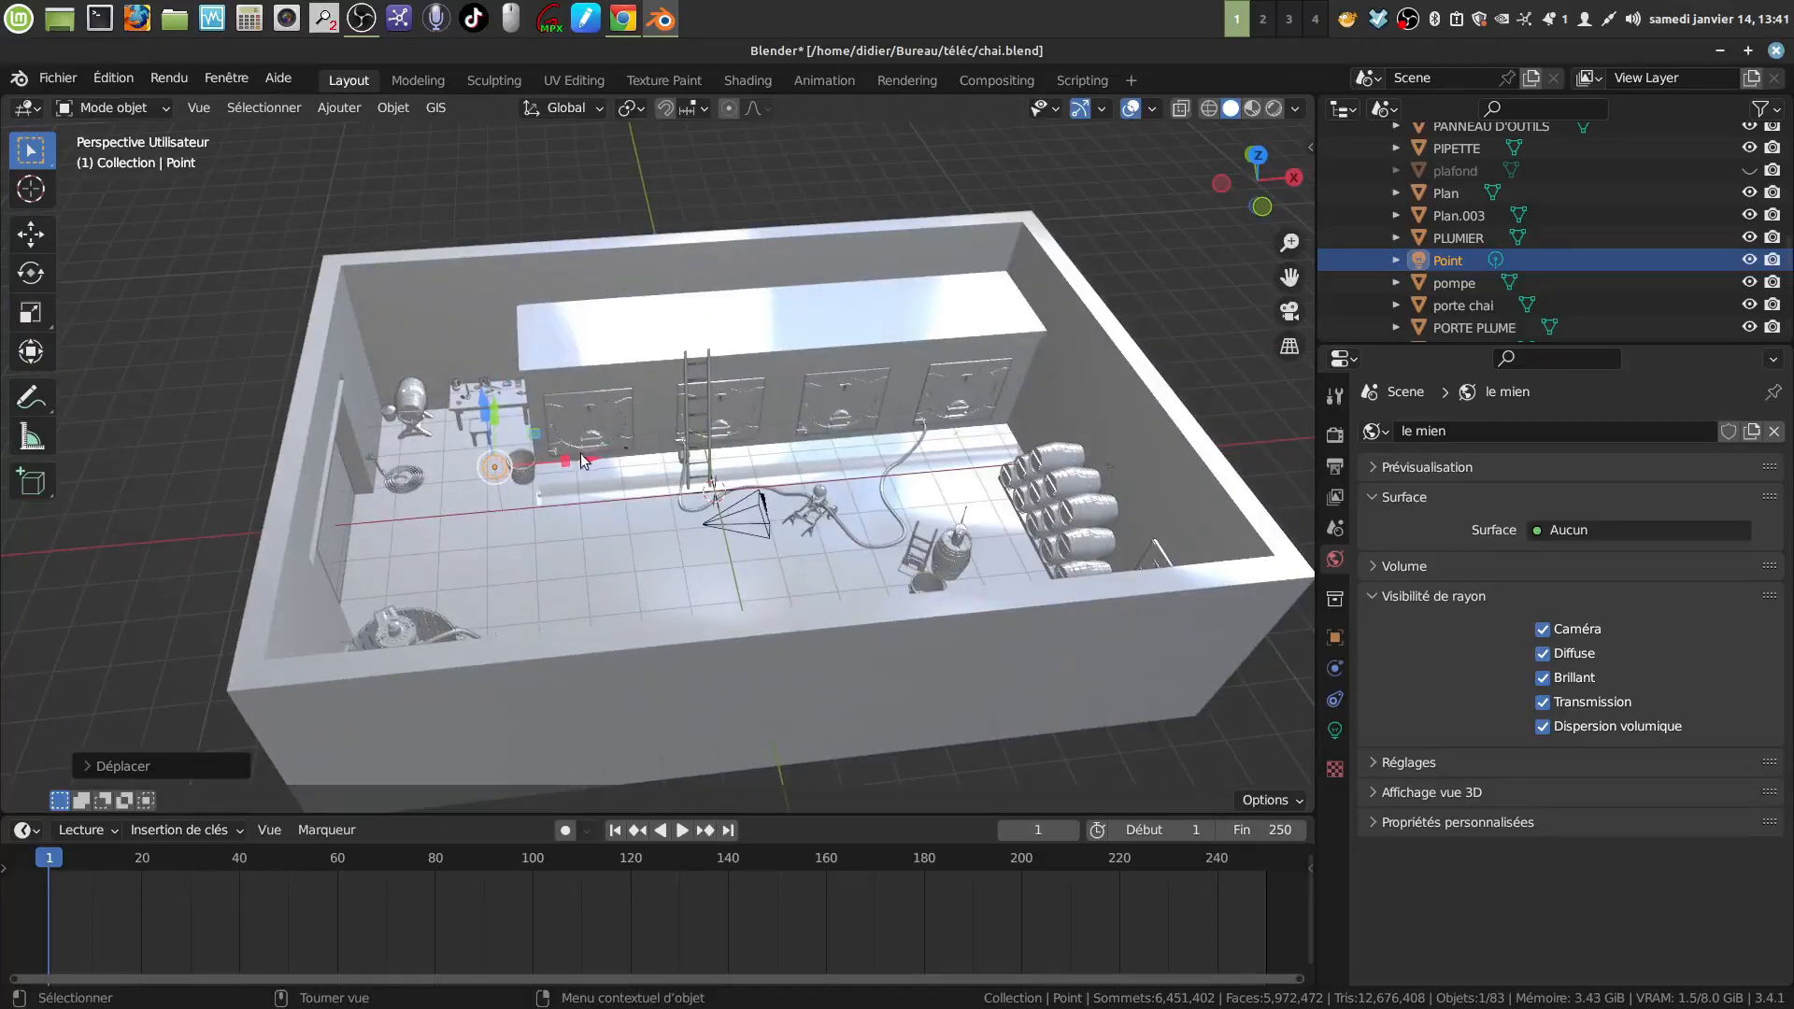
left_click_drag(589, 462, 602, 465)
From the front view, raise the point light a little more and shift it slightly along X toward the door end
middle_click_drag(603, 459, 857, 321)
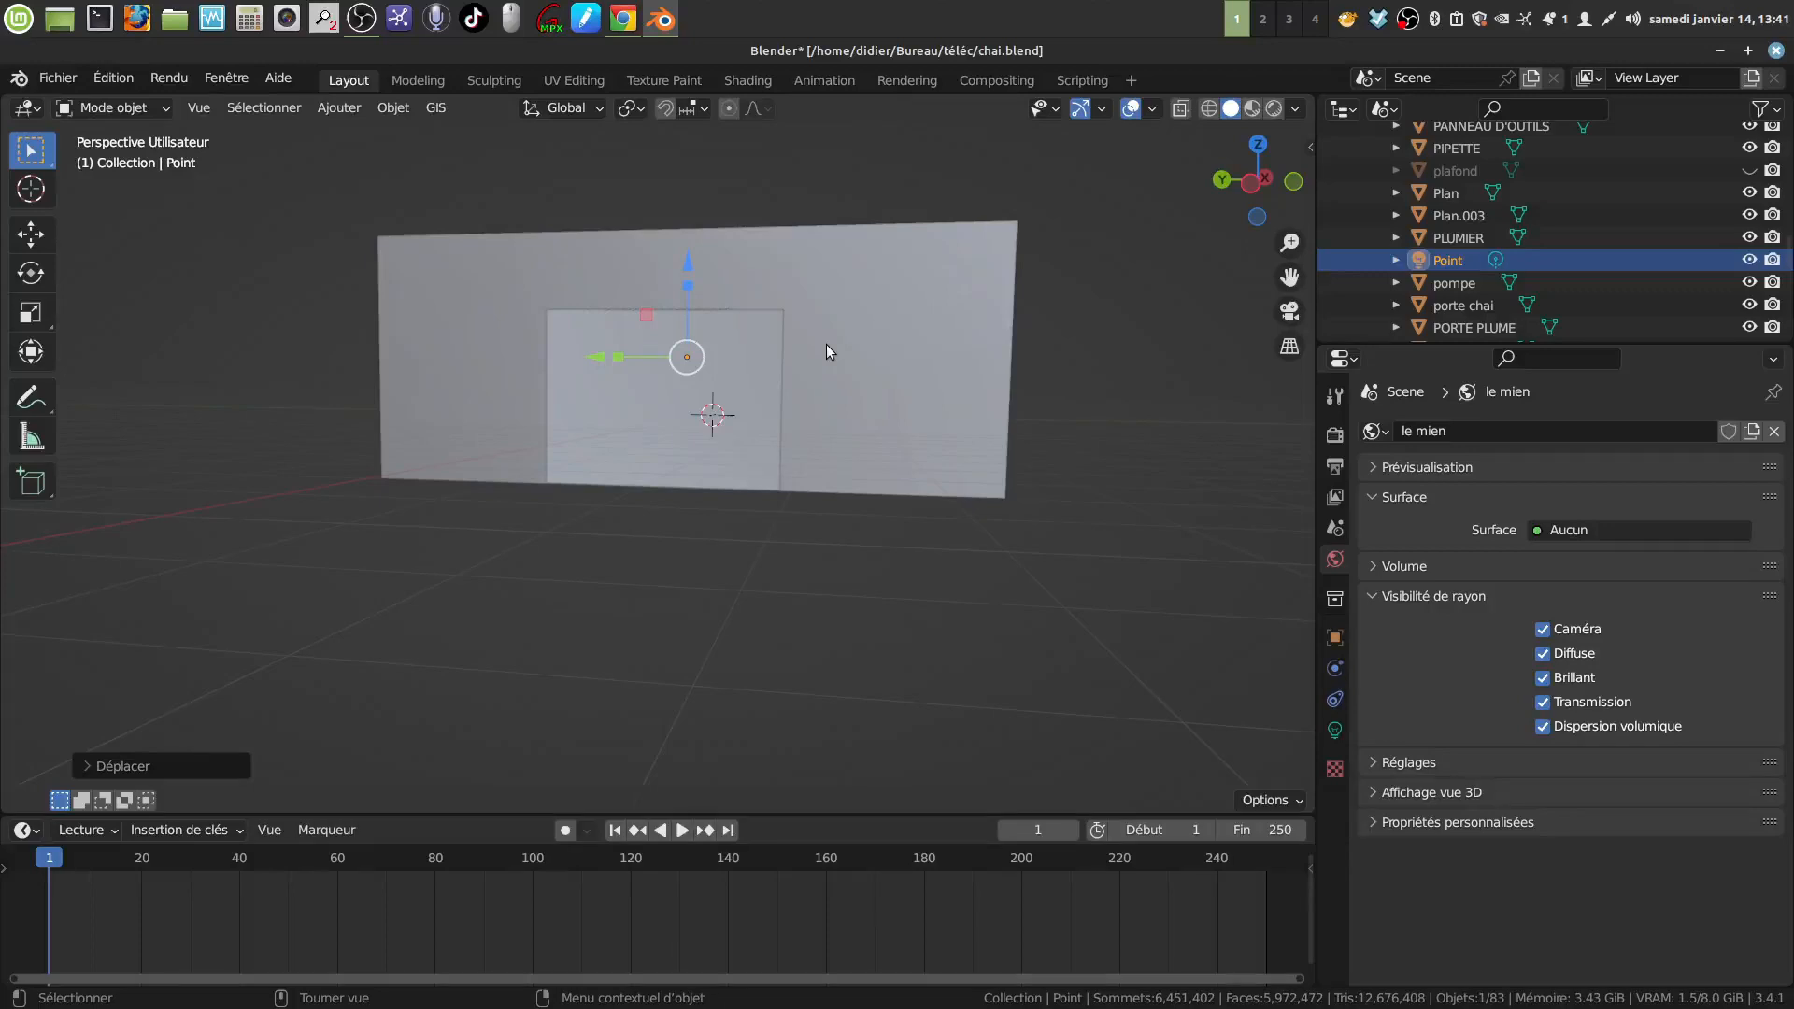
middle_click_drag(882, 149, 700, 341)
key("KP_1")
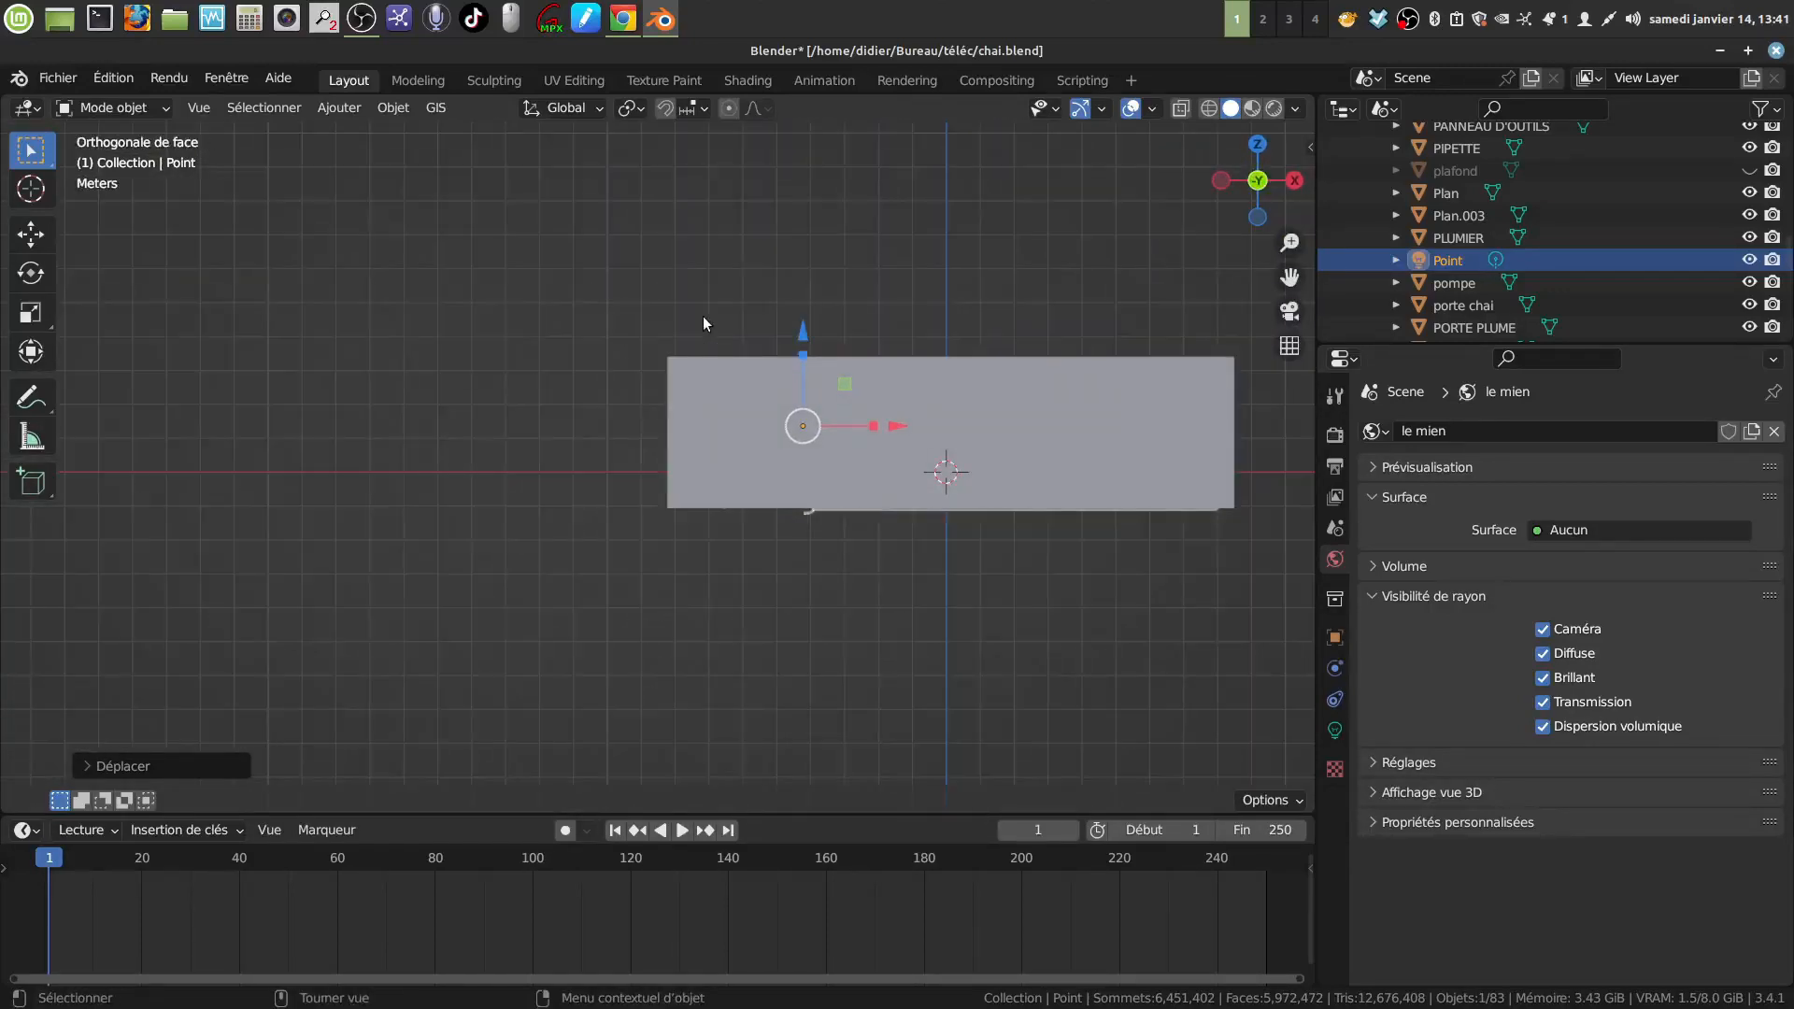
left_click_drag(804, 329, 803, 297)
left_click_drag(899, 398, 882, 395)
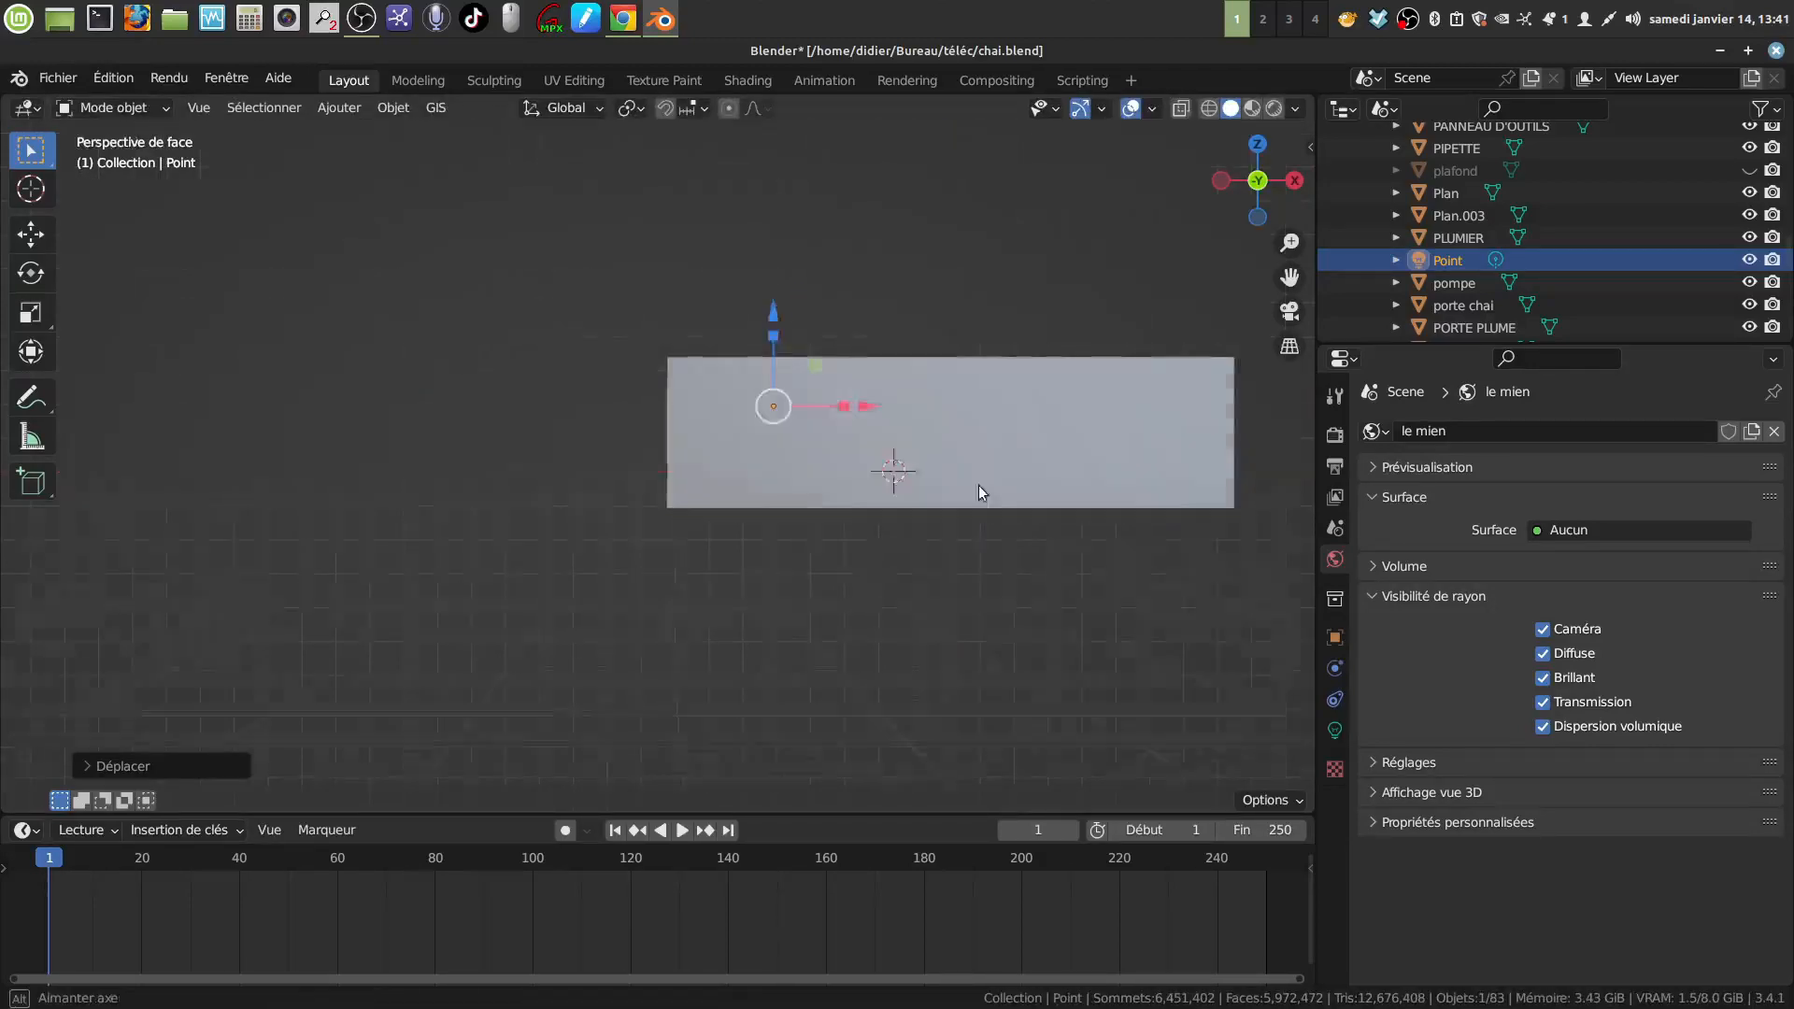
Set the point light's power to 1000 W
middle_click_drag(979, 485, 1106, 569)
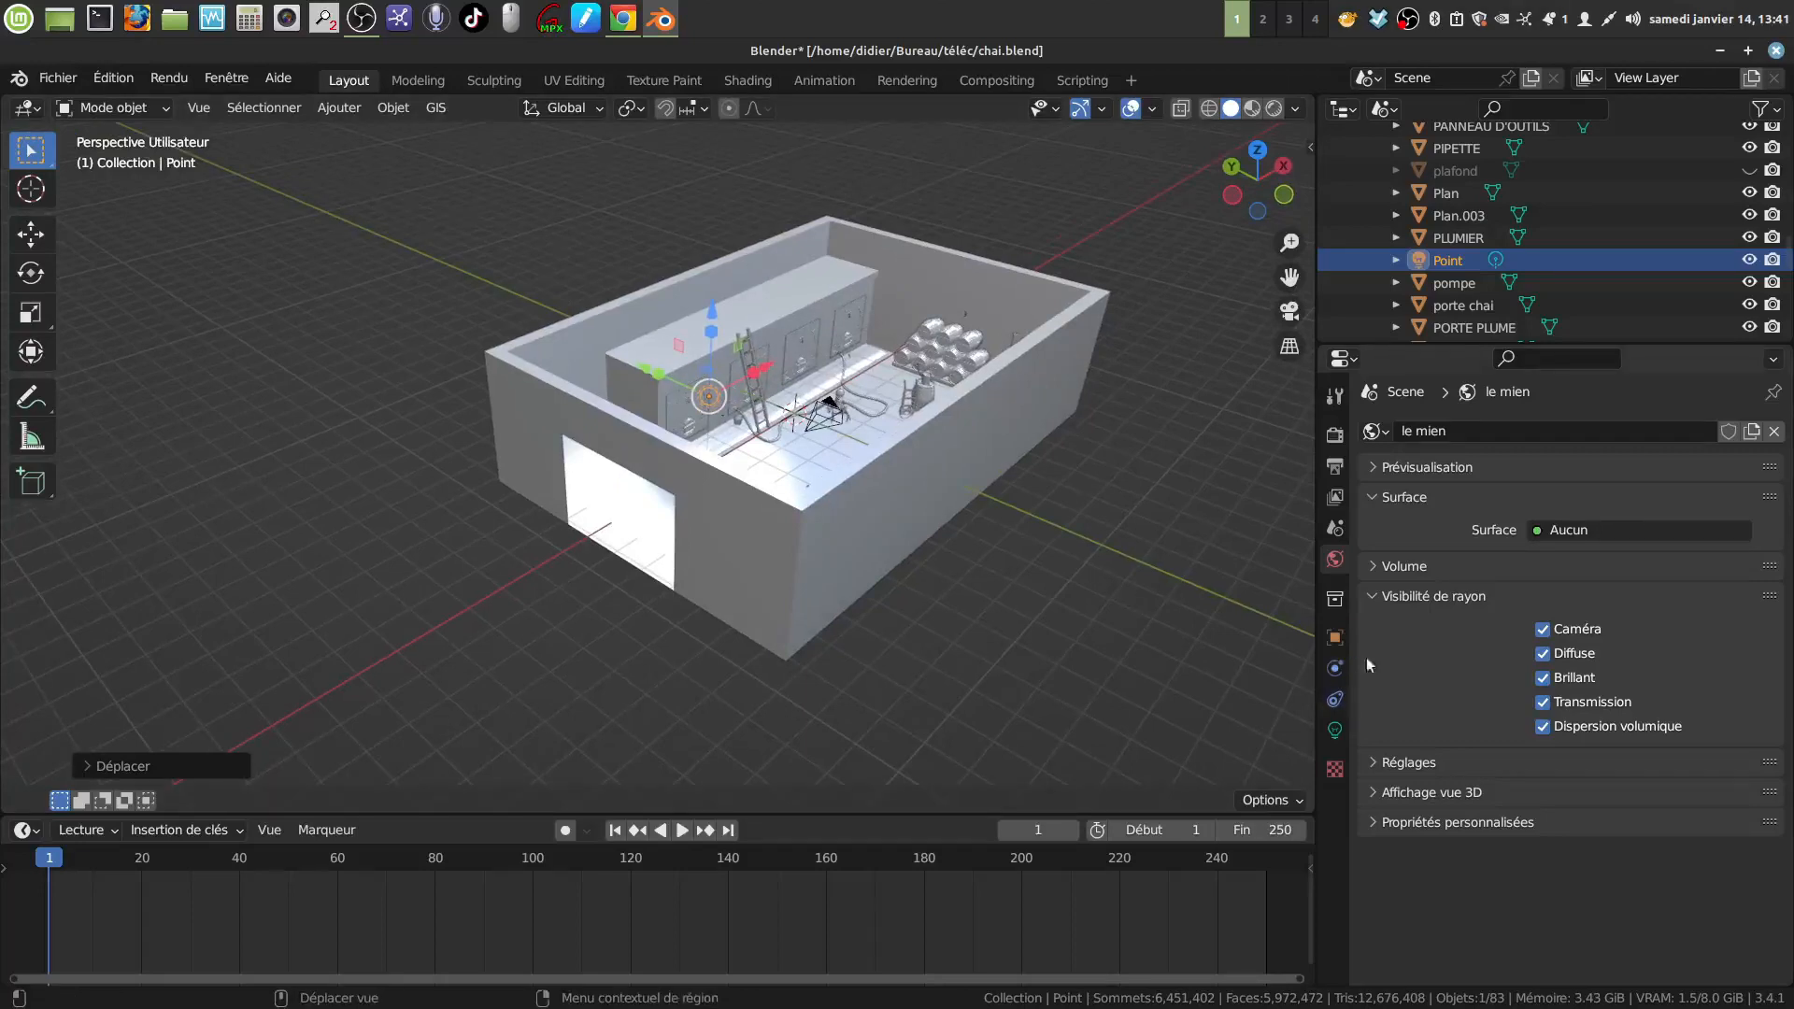
left_click(1335, 732)
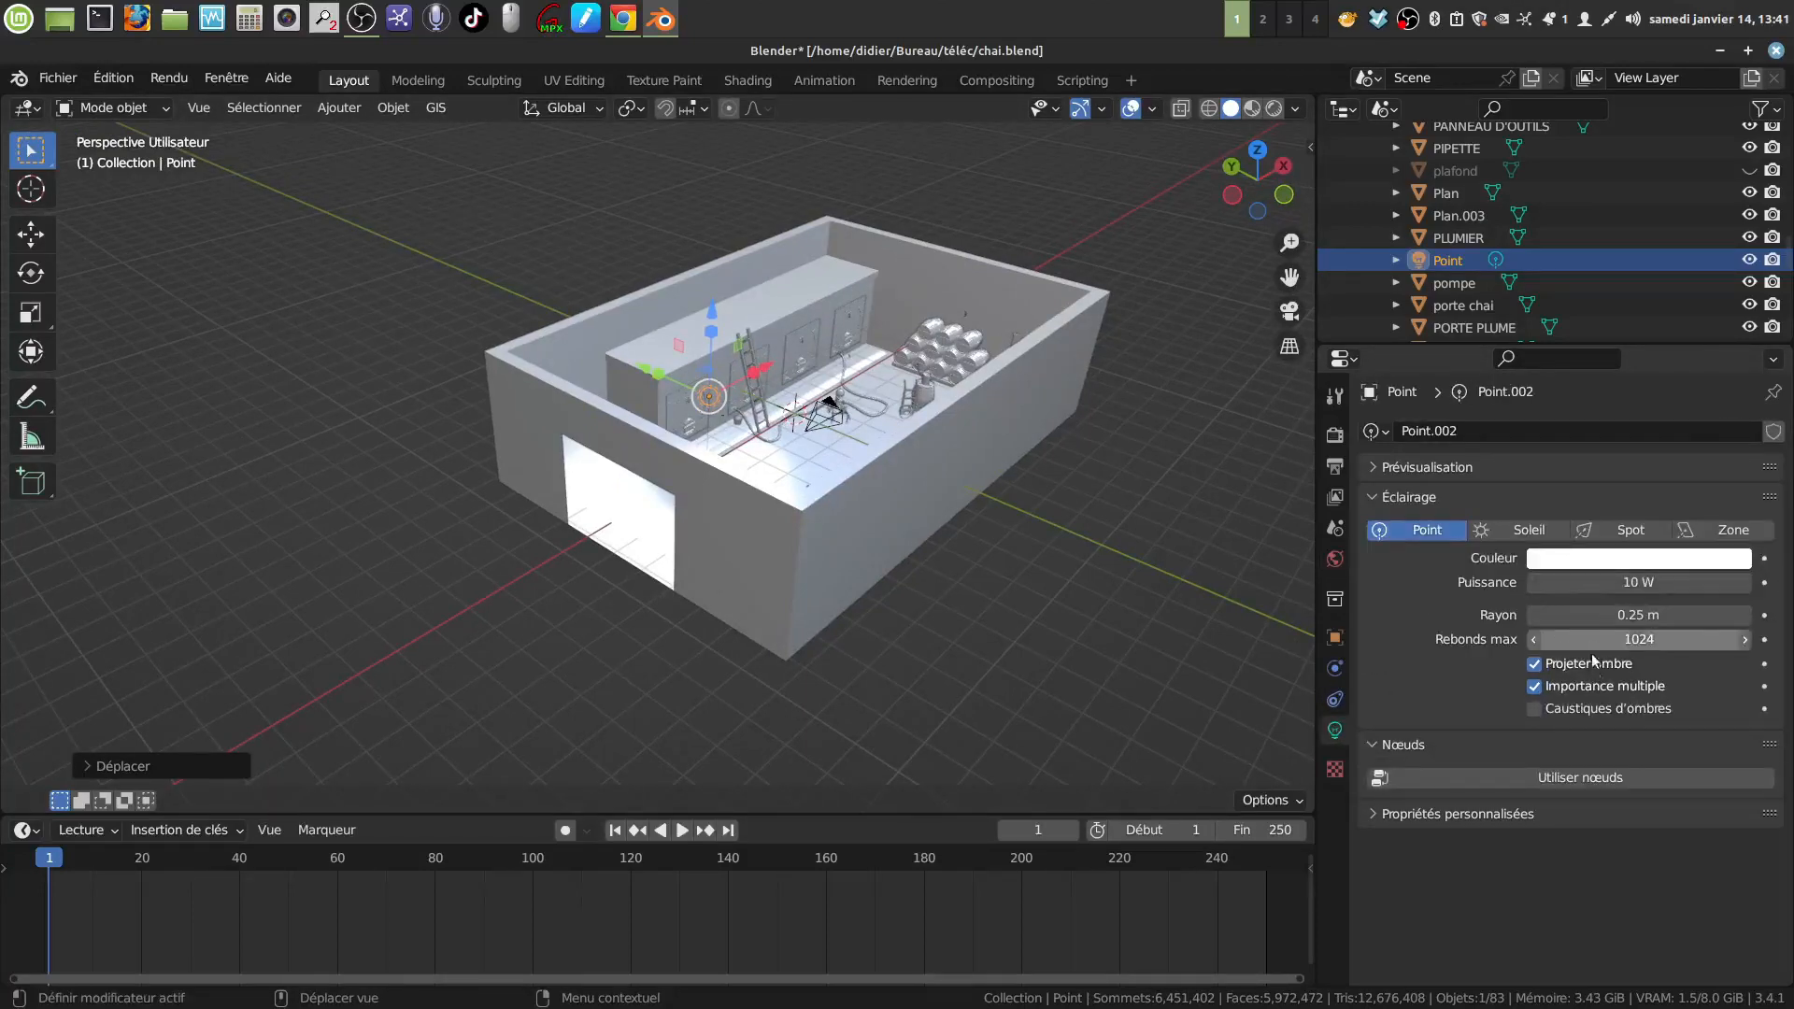
left_click(1638, 574)
key("BackSpace")
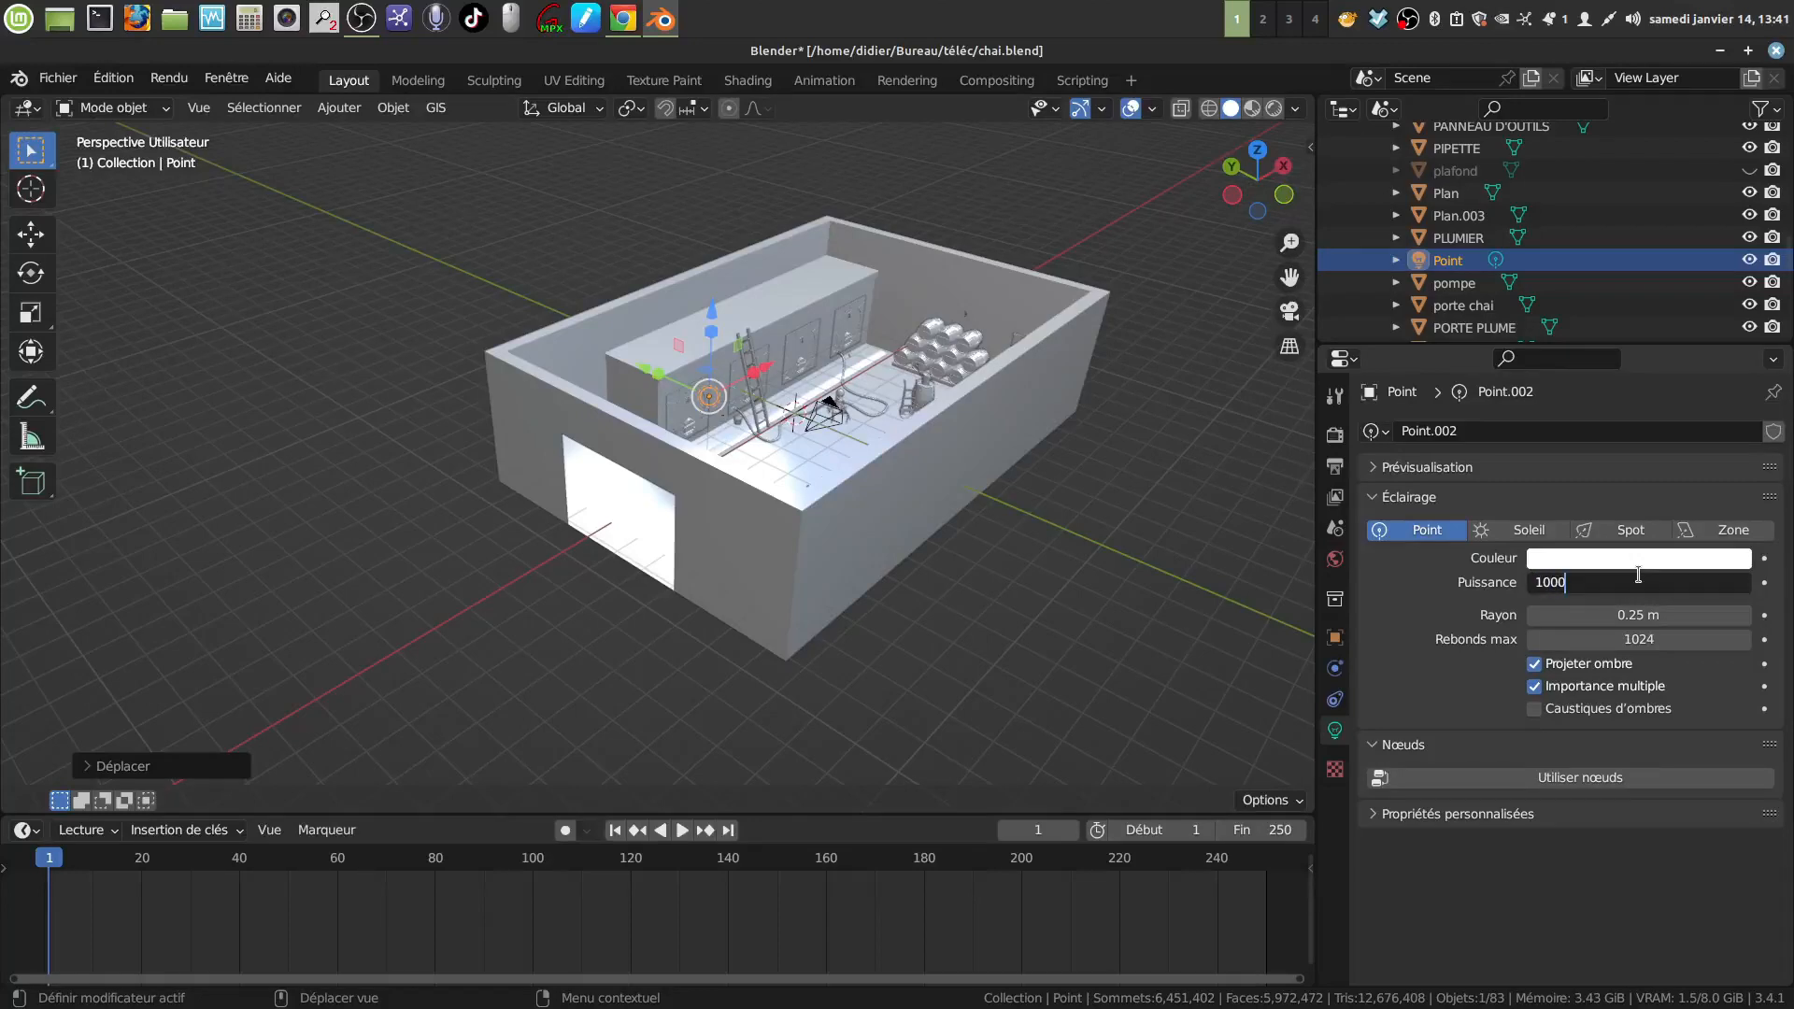
key("Return")
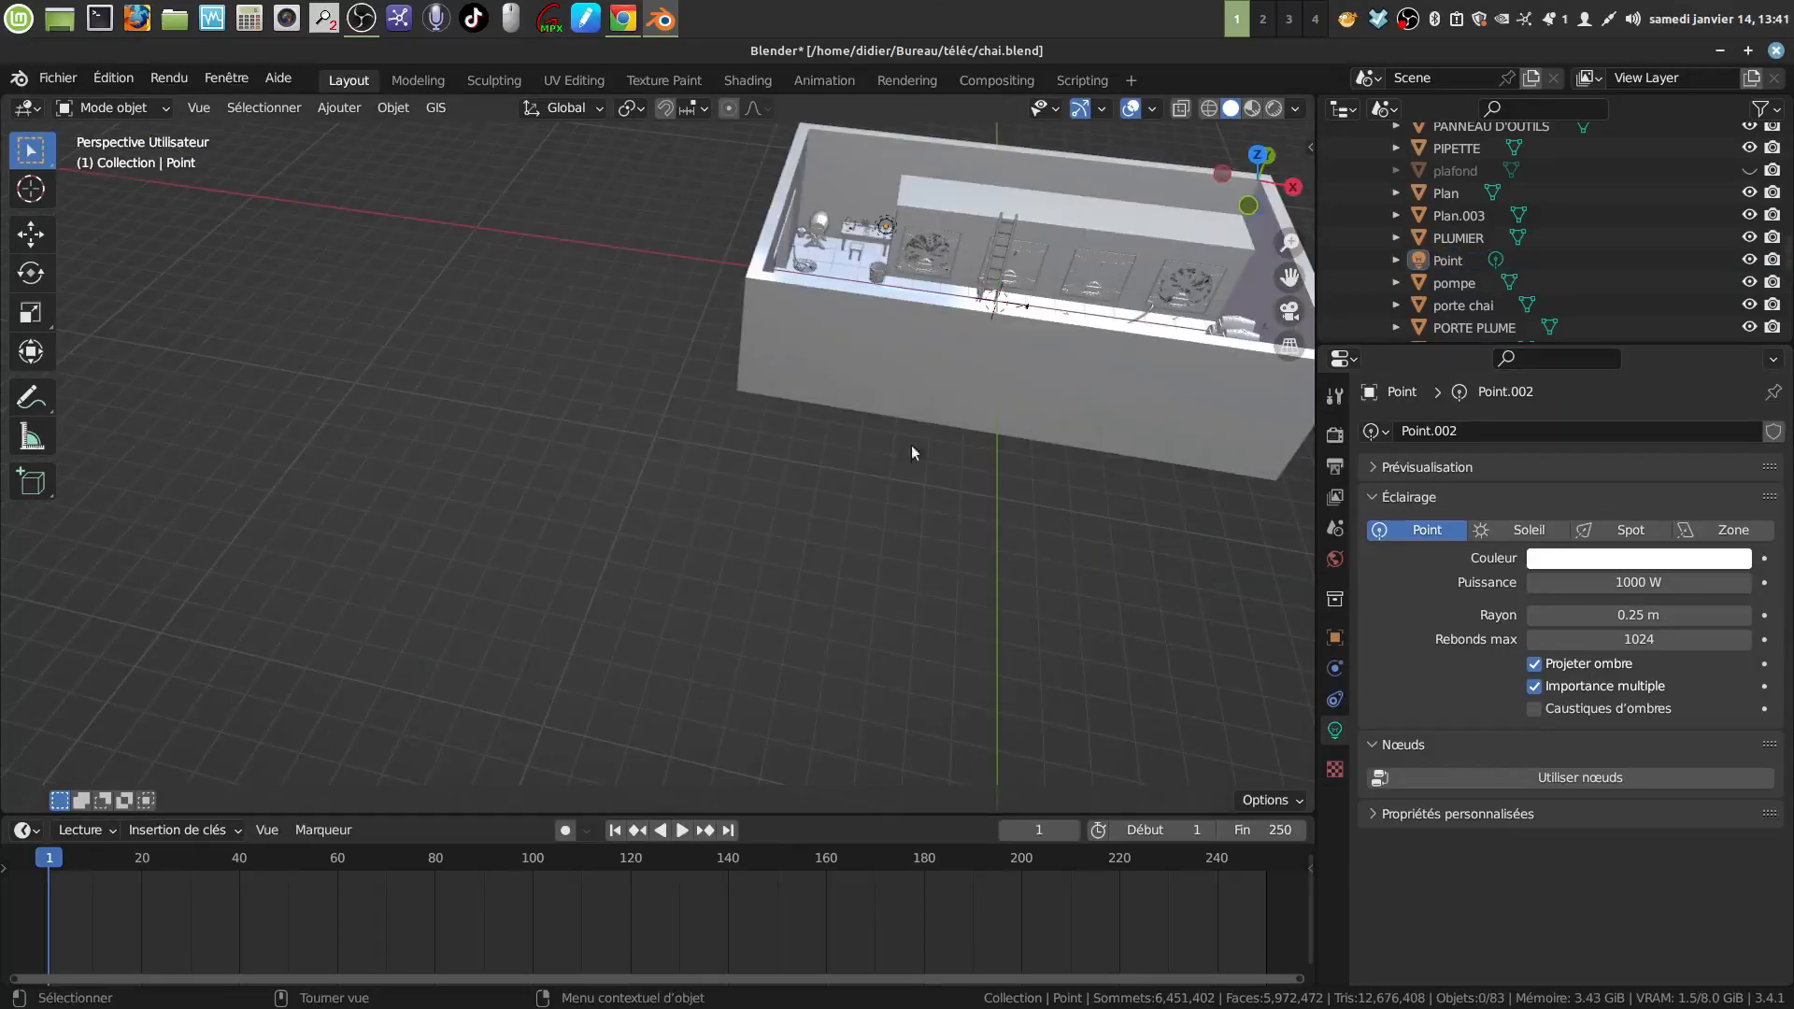
Duplicate the point light and move the copy about 7.5 m along X toward the barrel end of the cellar
middle_click_drag(911, 445, 985, 411)
middle_click_drag(1063, 256, 871, 318, "shift")
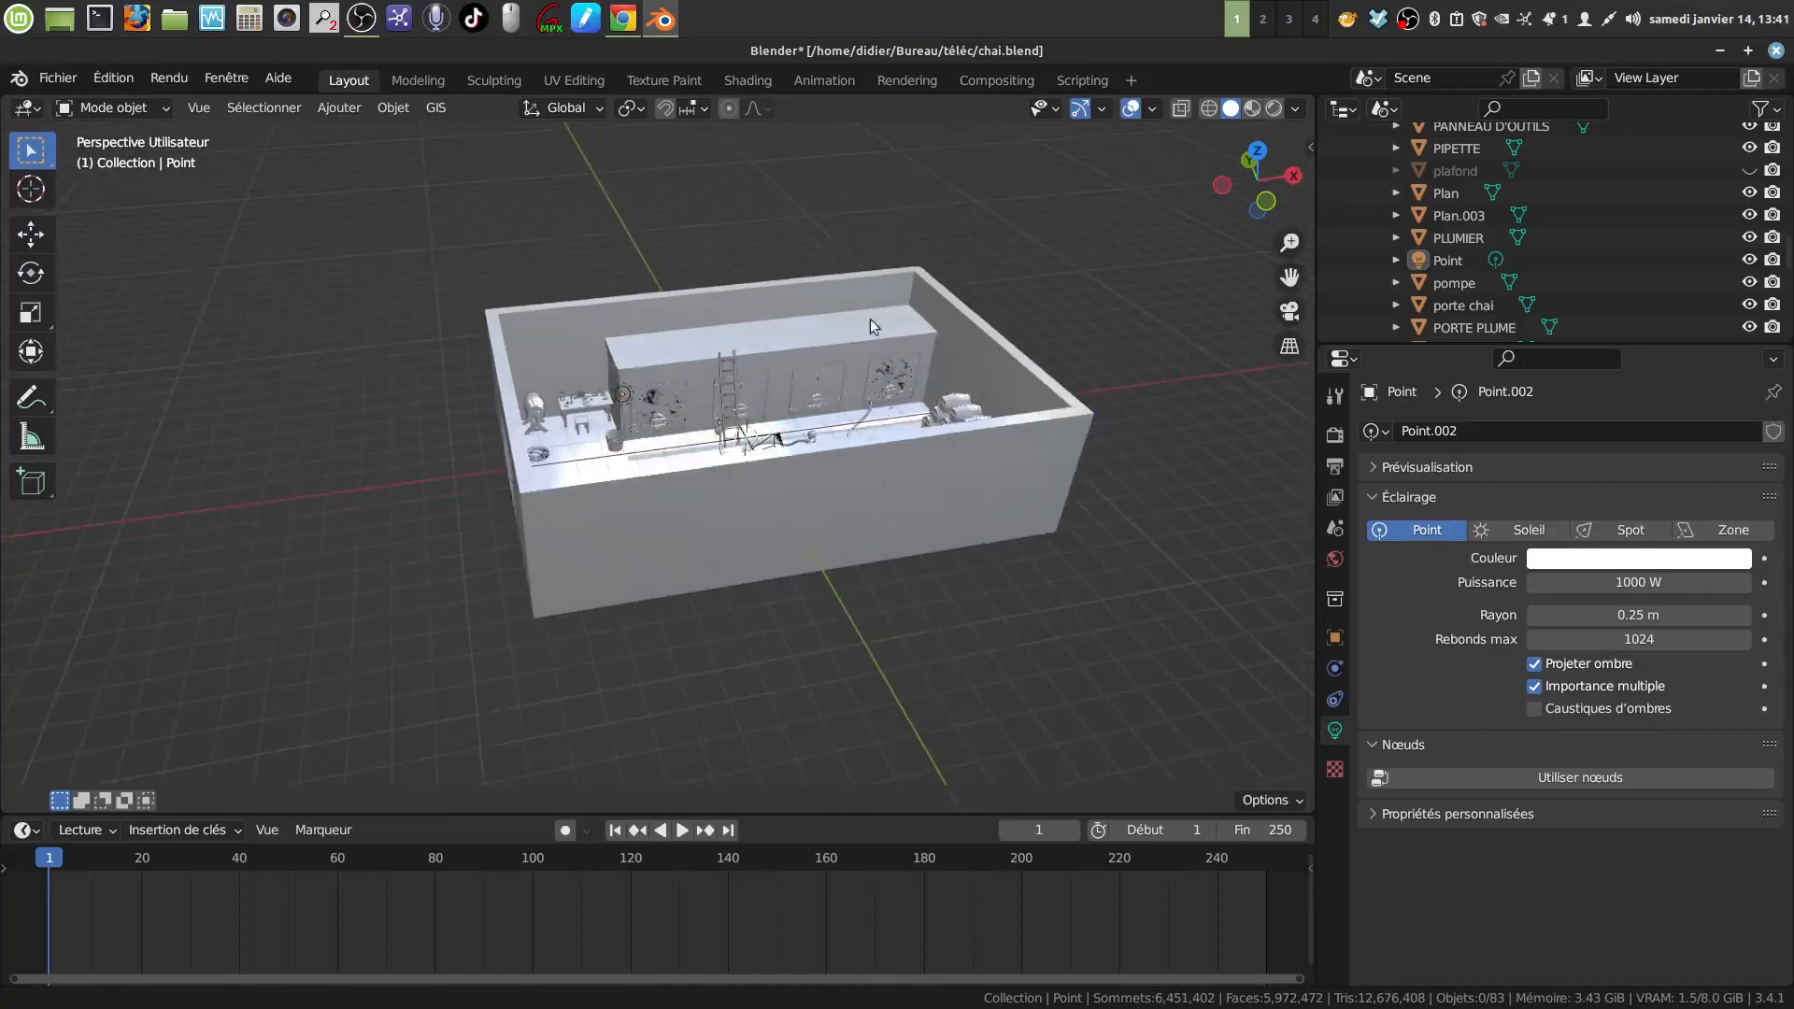
scroll(897, 447, "up", 3)
mouse_move(898, 446)
middle_mouse_down()
mouse_move(857, 496)
mouse_move(716, 439)
mouse_move(823, 425)
mouse_move(887, 441)
middle_mouse_up()
left_click(548, 385)
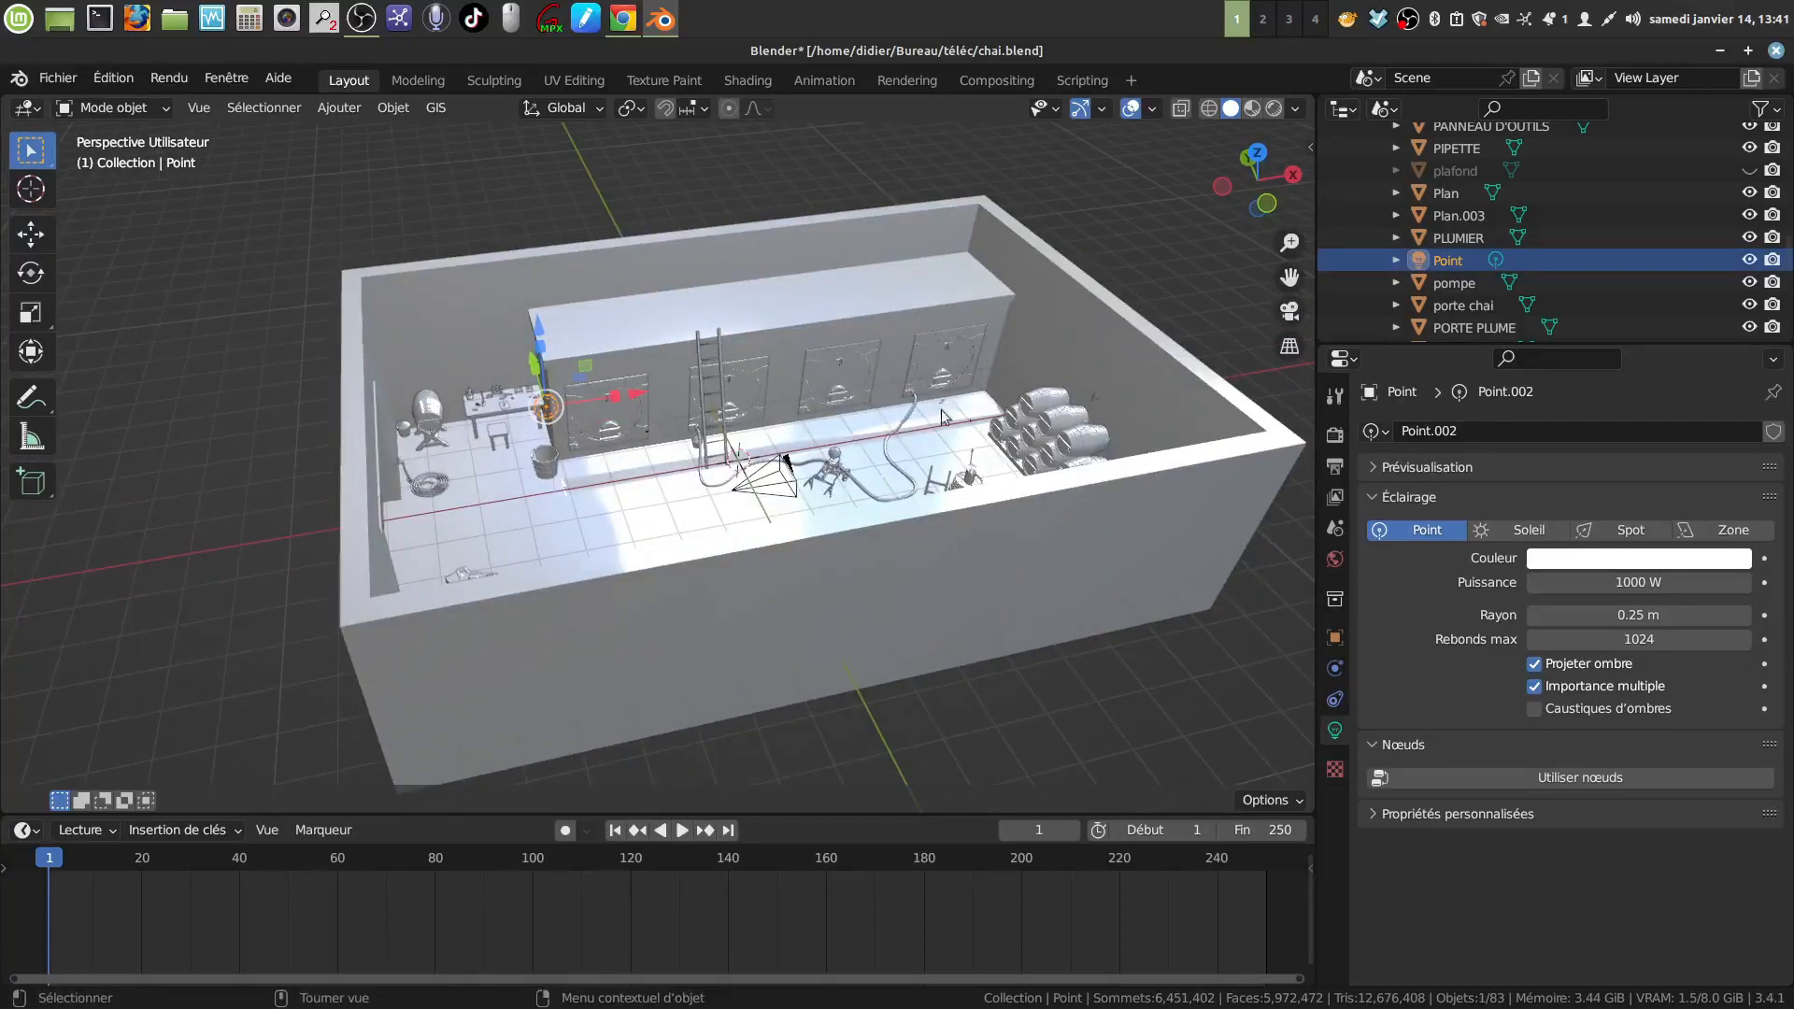
key("shift+d")
right_click(894, 435)
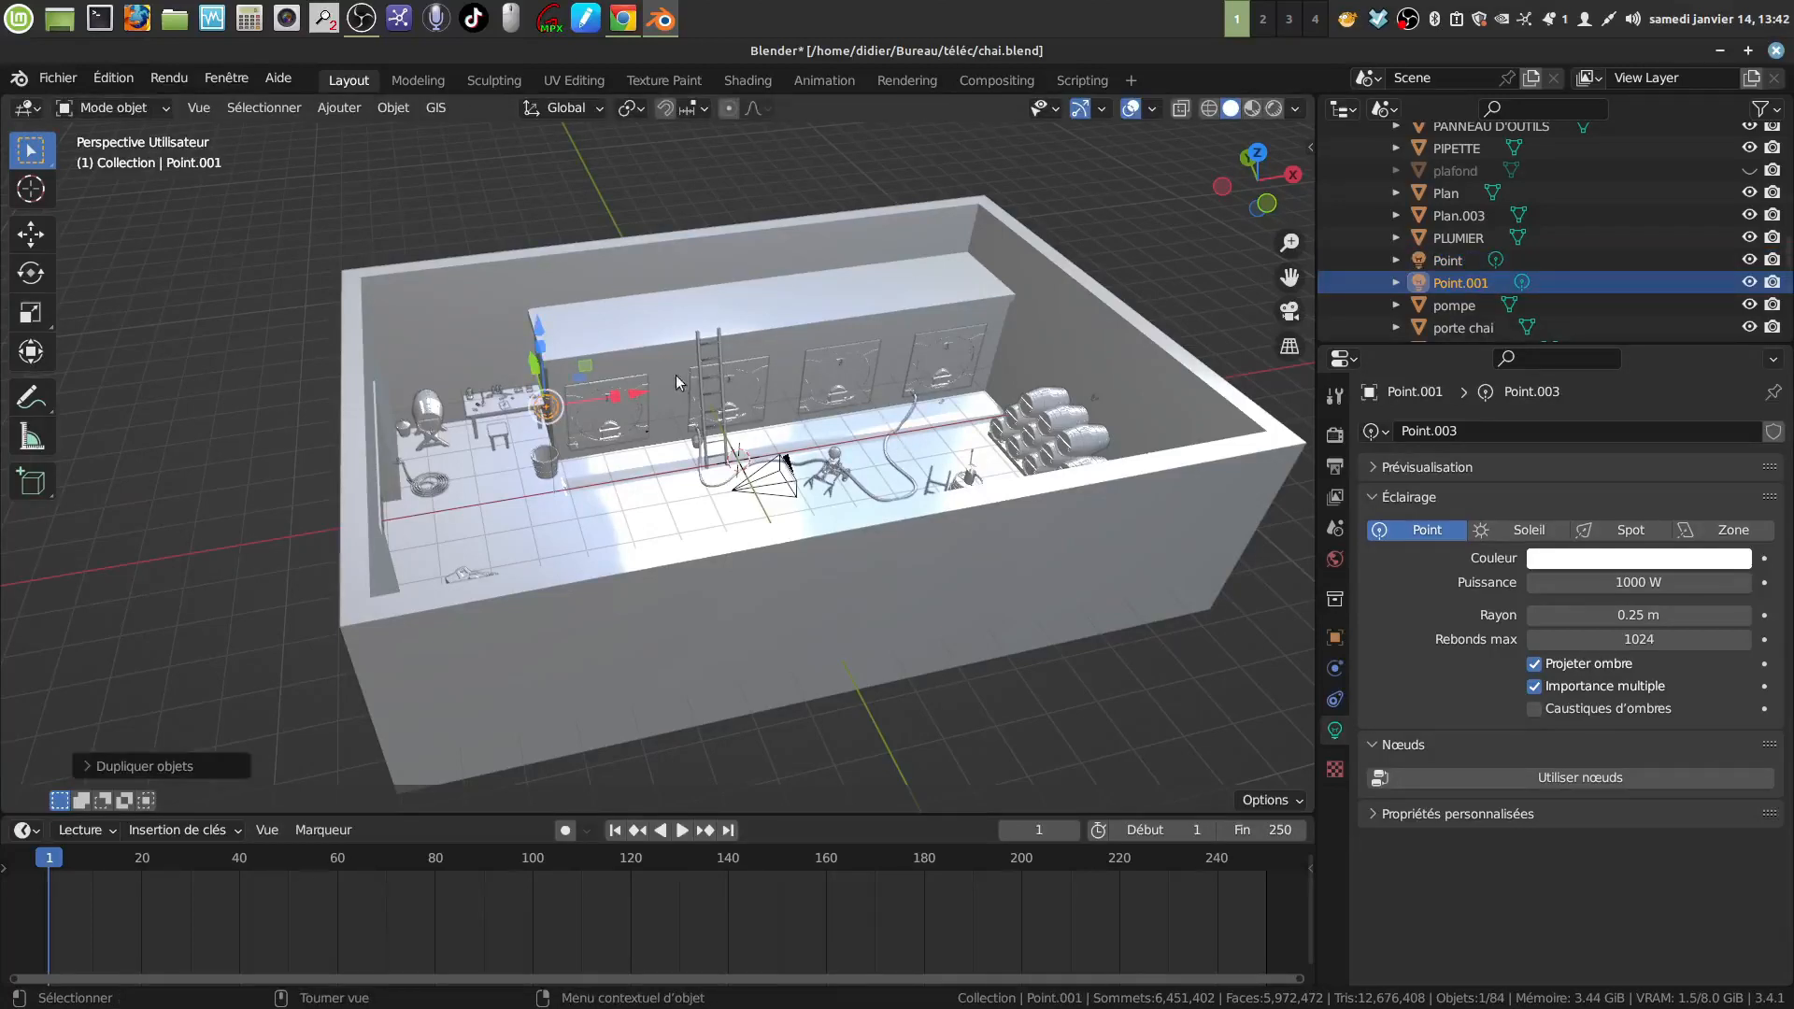
key("g")
key("x")
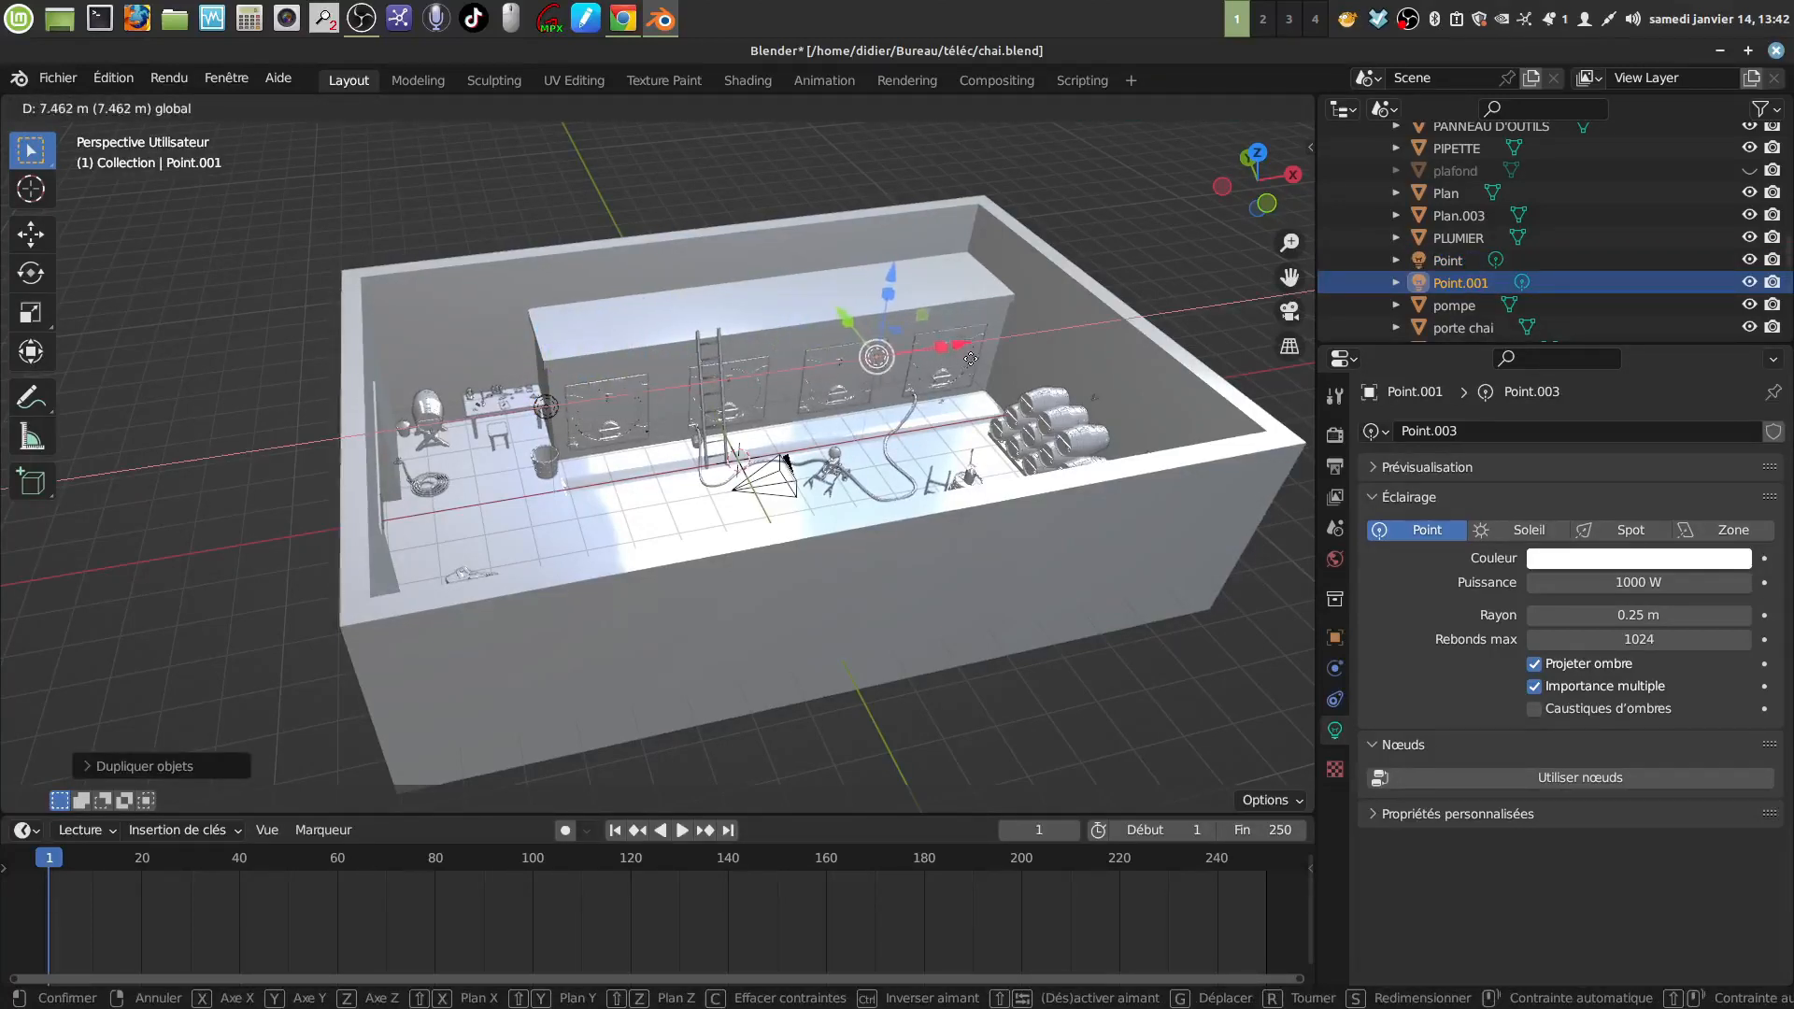
left_click(977, 375)
mouse_move(977, 375)
middle_mouse_down()
mouse_move(1052, 321)
mouse_move(963, 399)
middle_mouse_up()
left_click(1117, 263)
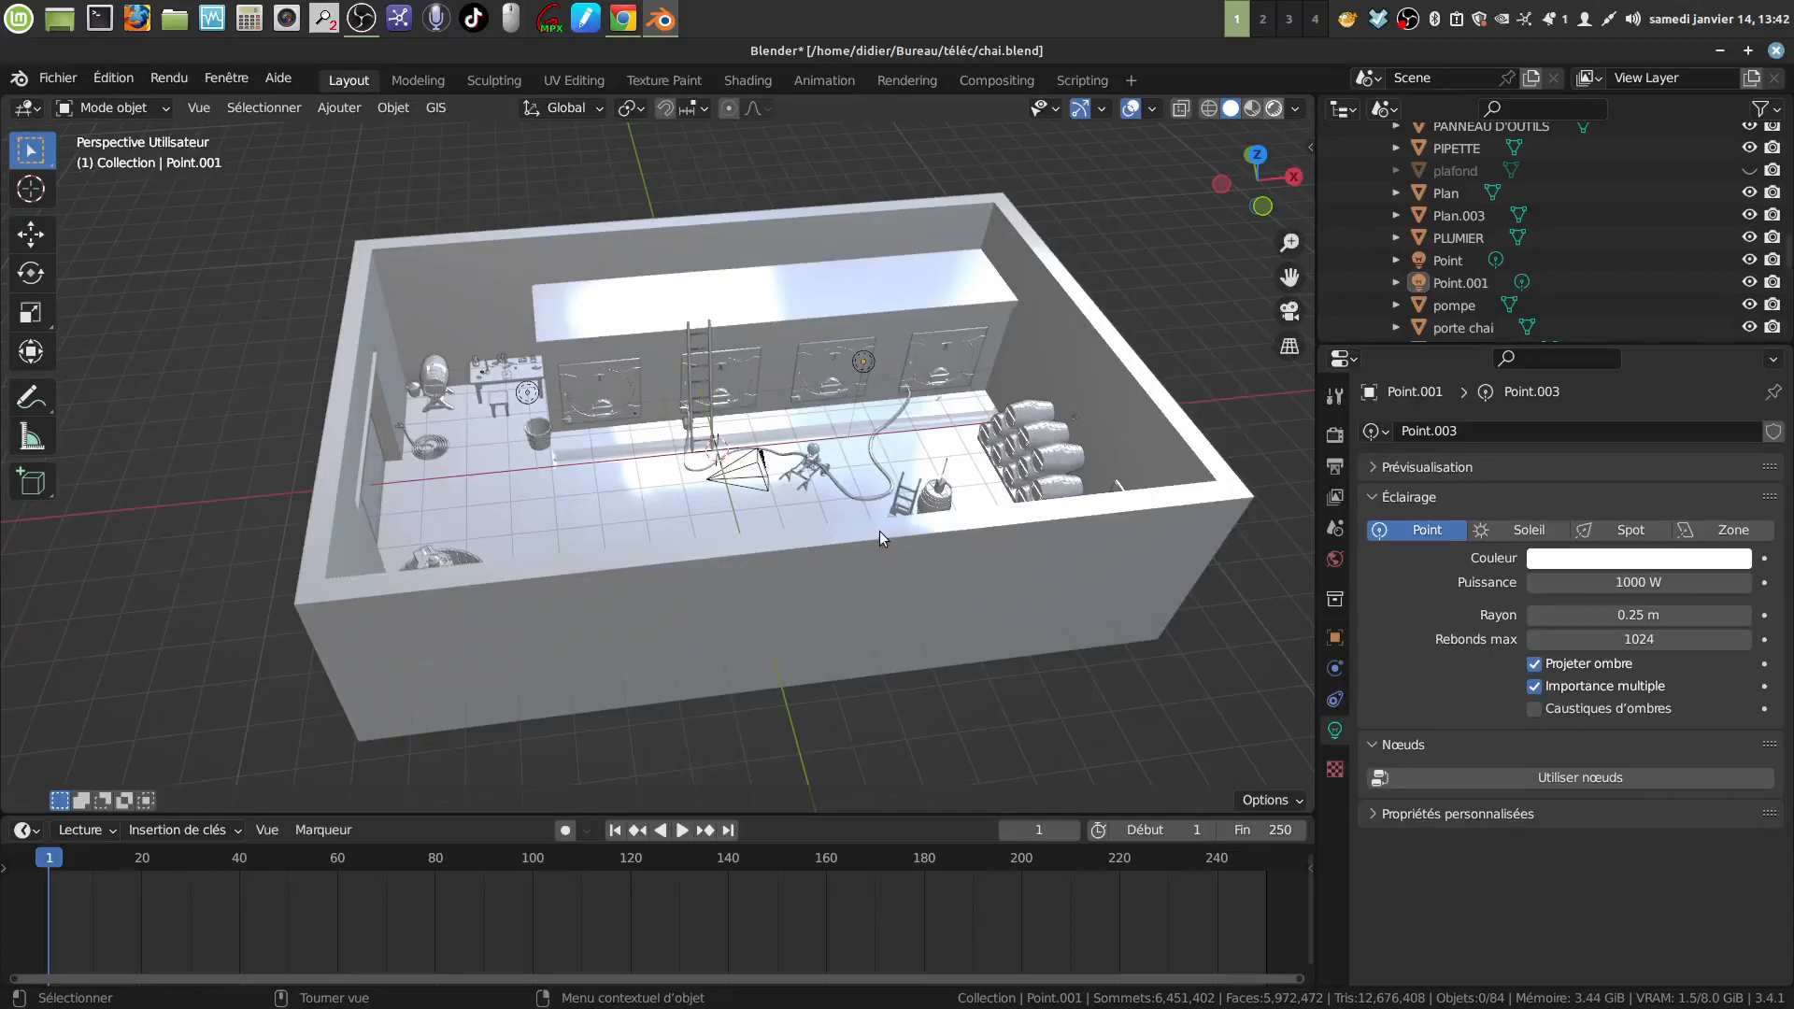
Switch the viewport to rendered shading and examine the lit cellar interior up close
left_click(1273, 108)
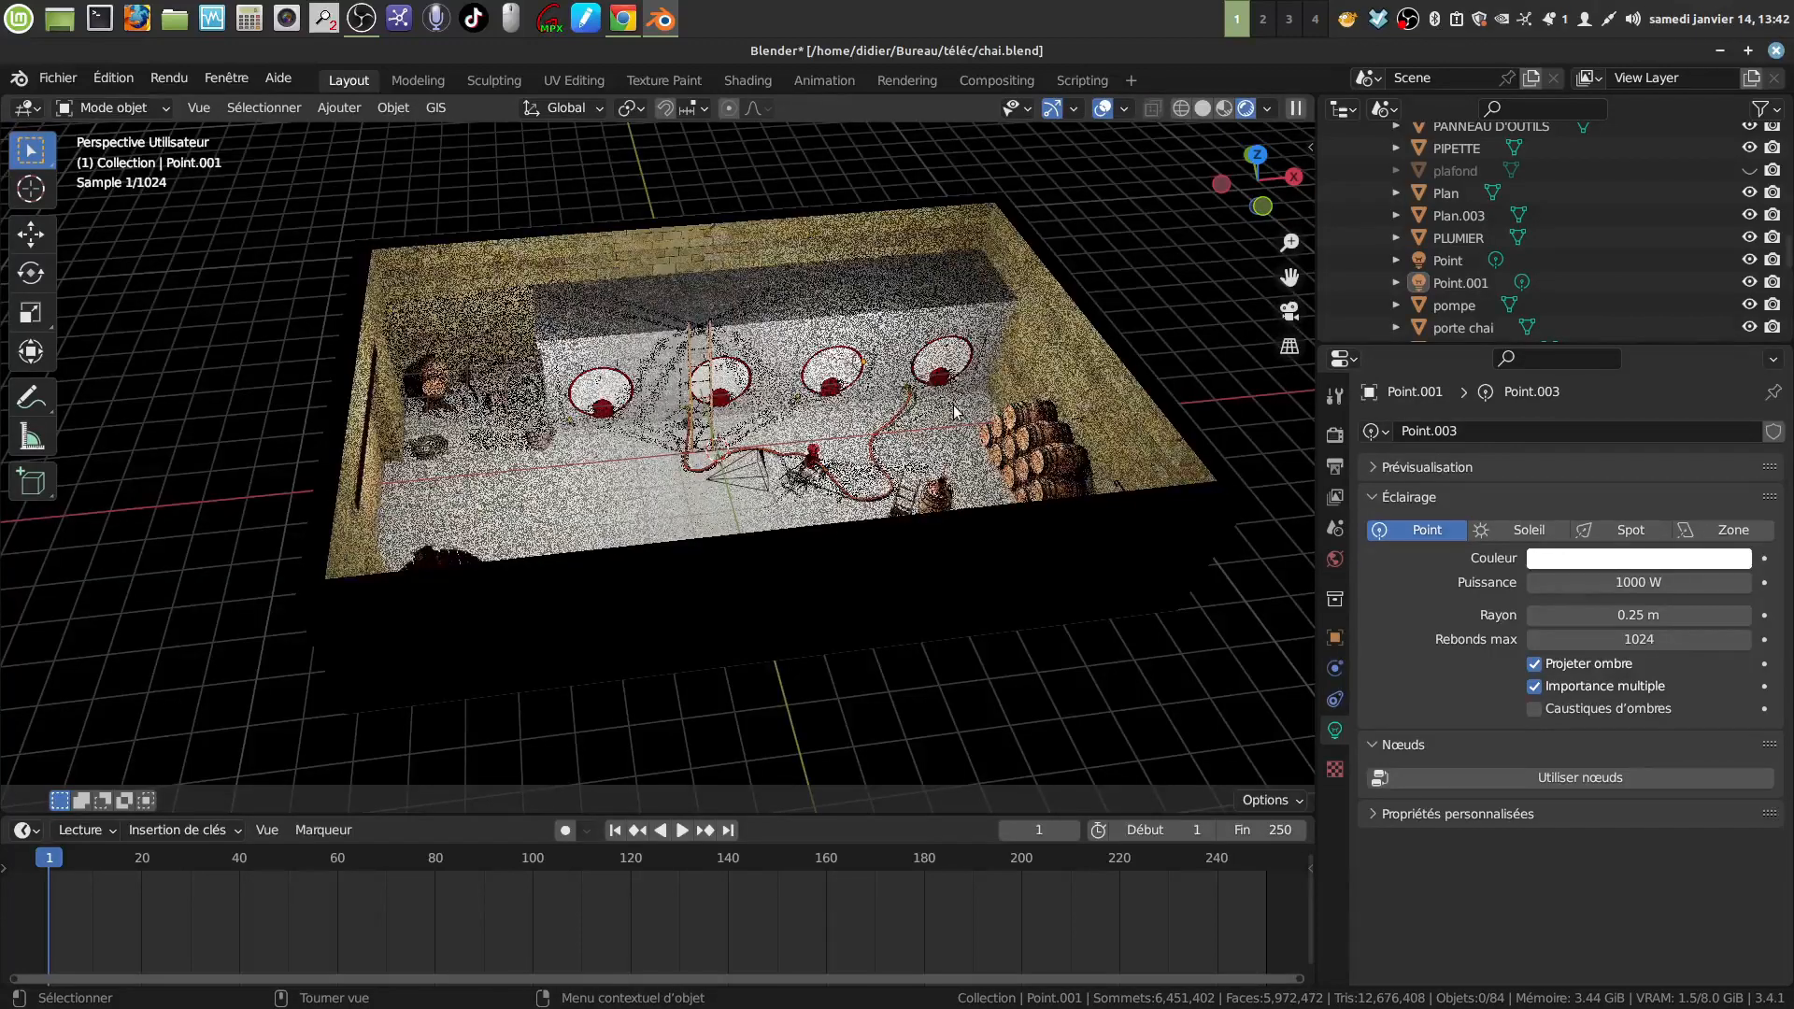
middle_click_drag(953, 406, 1050, 404)
scroll(915, 425, "up", 5)
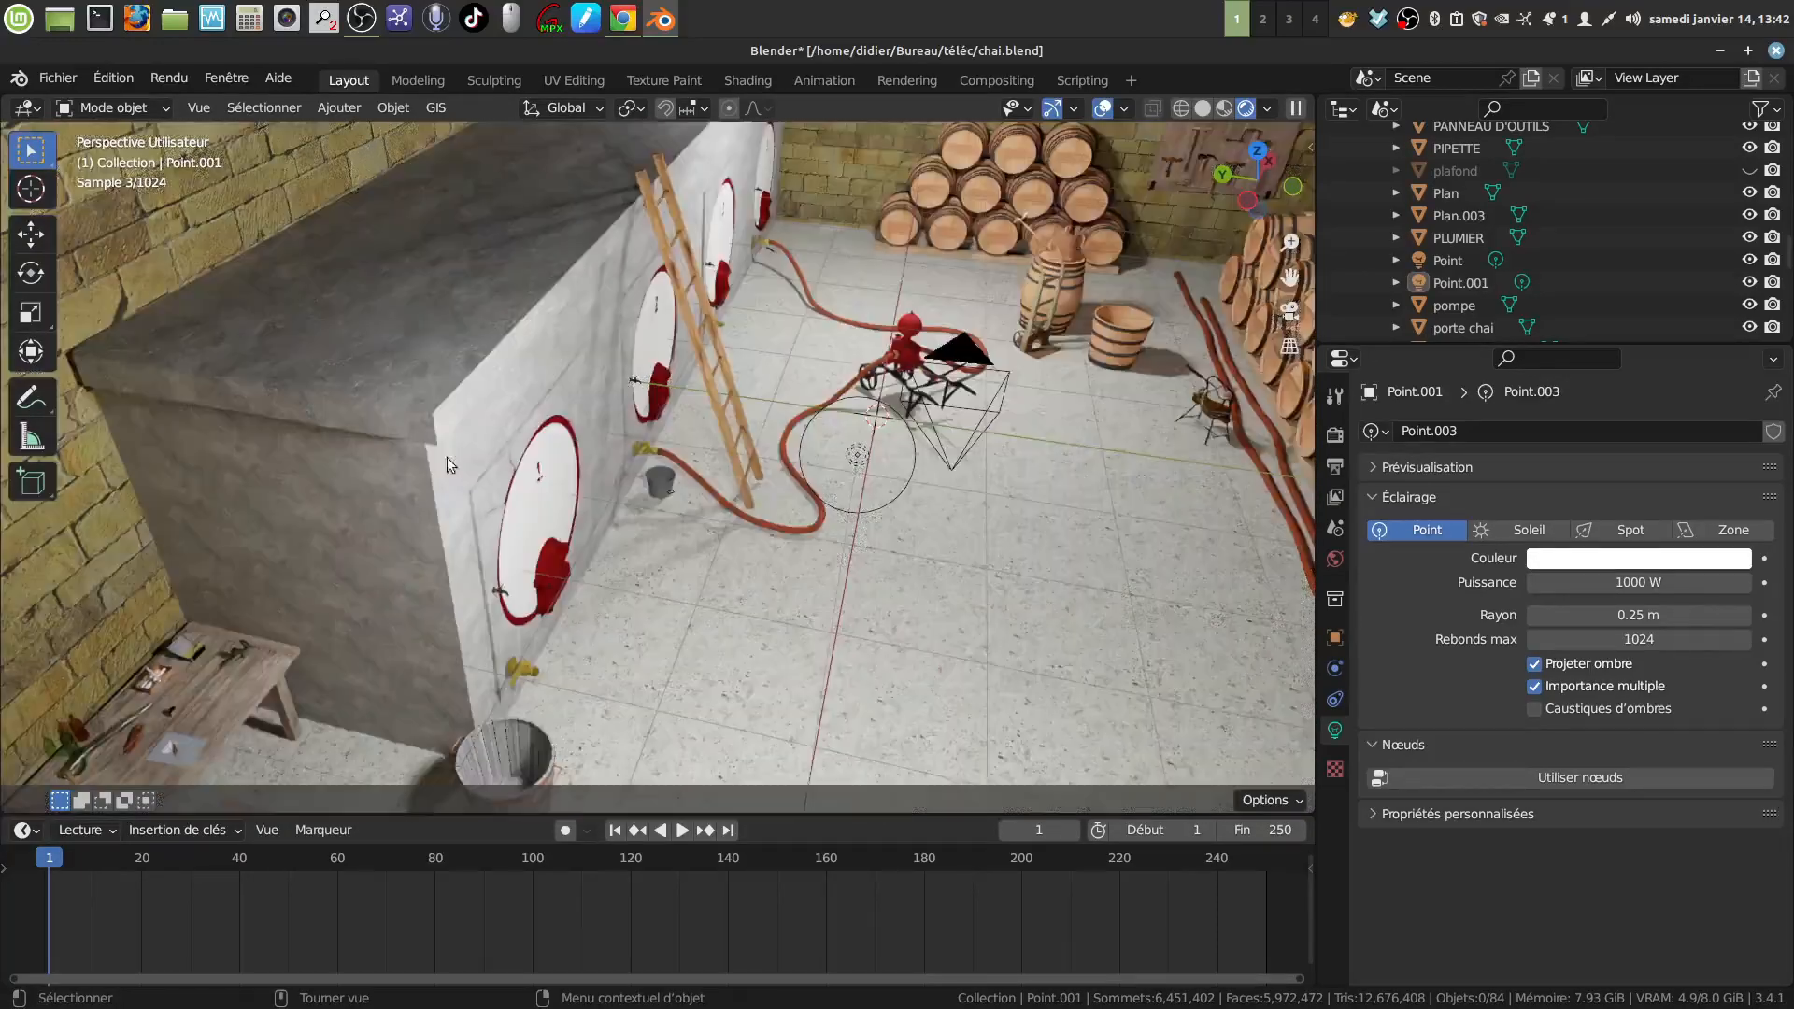
Inspect the rendered lighting on the vats, ladder and workbench up close and from an overall view of the cellar
middle_click_drag(491, 436, 886, 645)
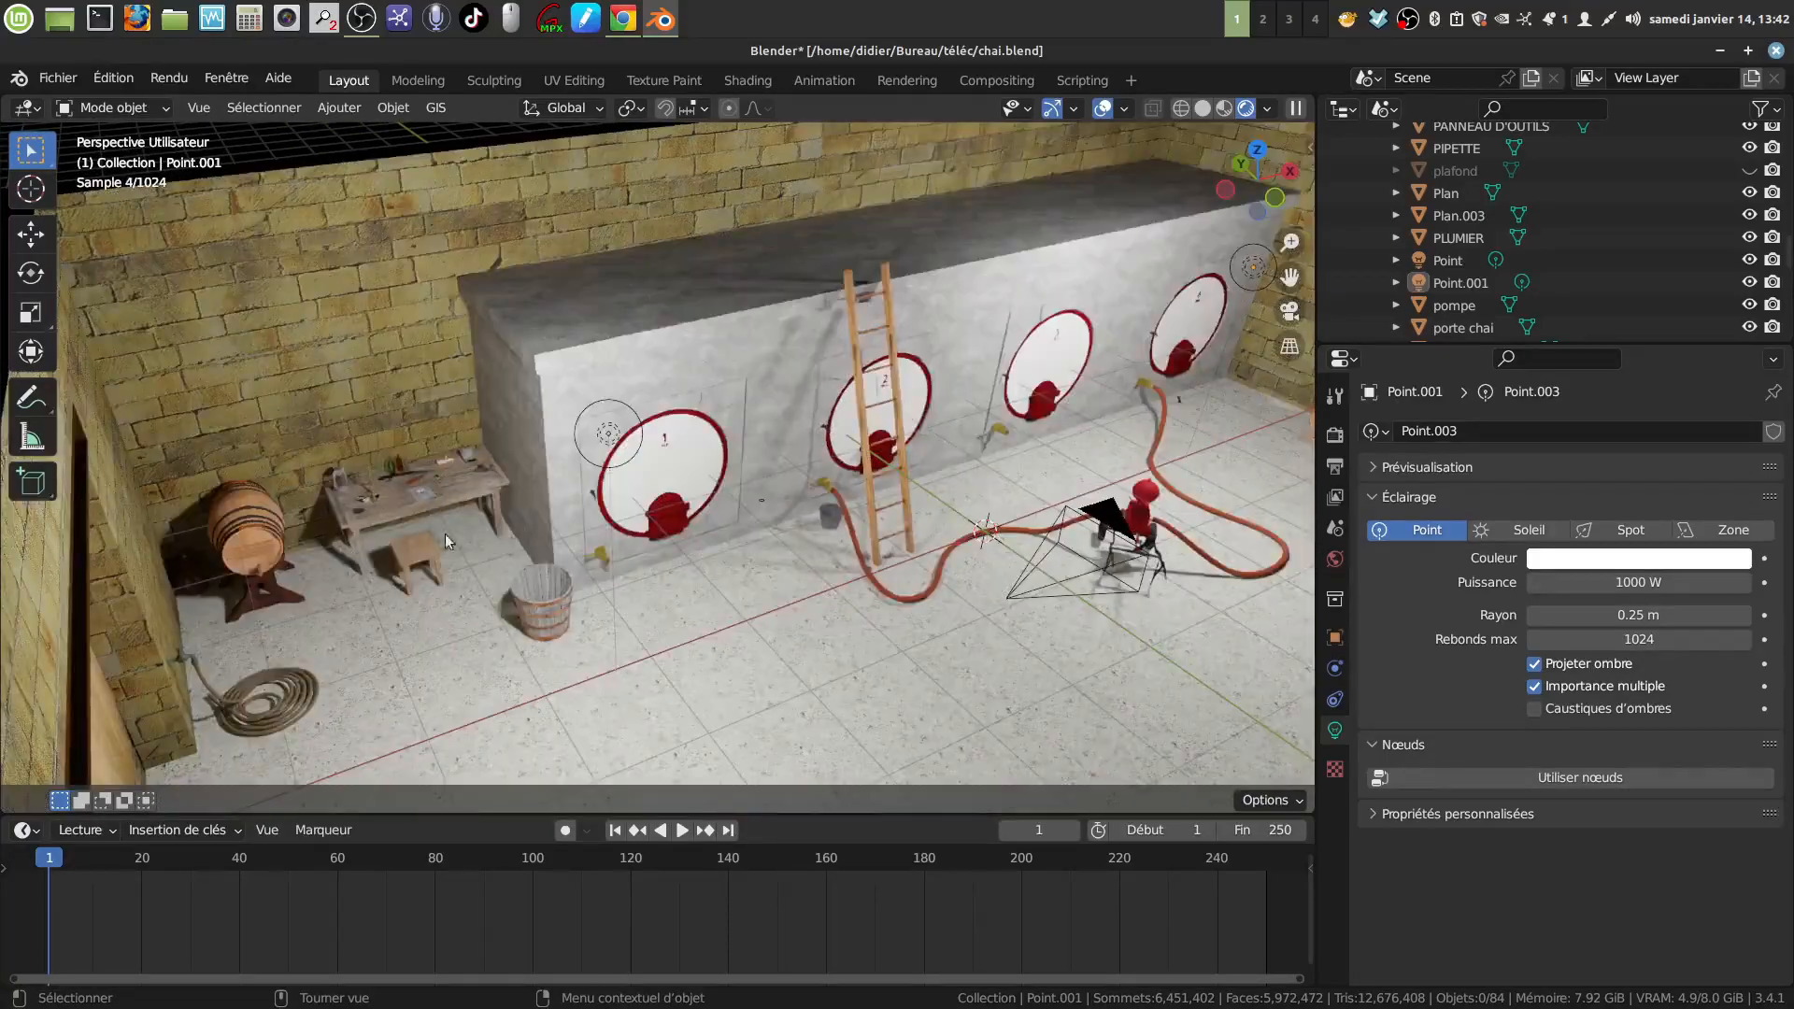
mouse_move(445, 534)
middle_mouse_down()
mouse_move(412, 535)
mouse_move(450, 530)
middle_mouse_up()
scroll(805, 555, "up", 1)
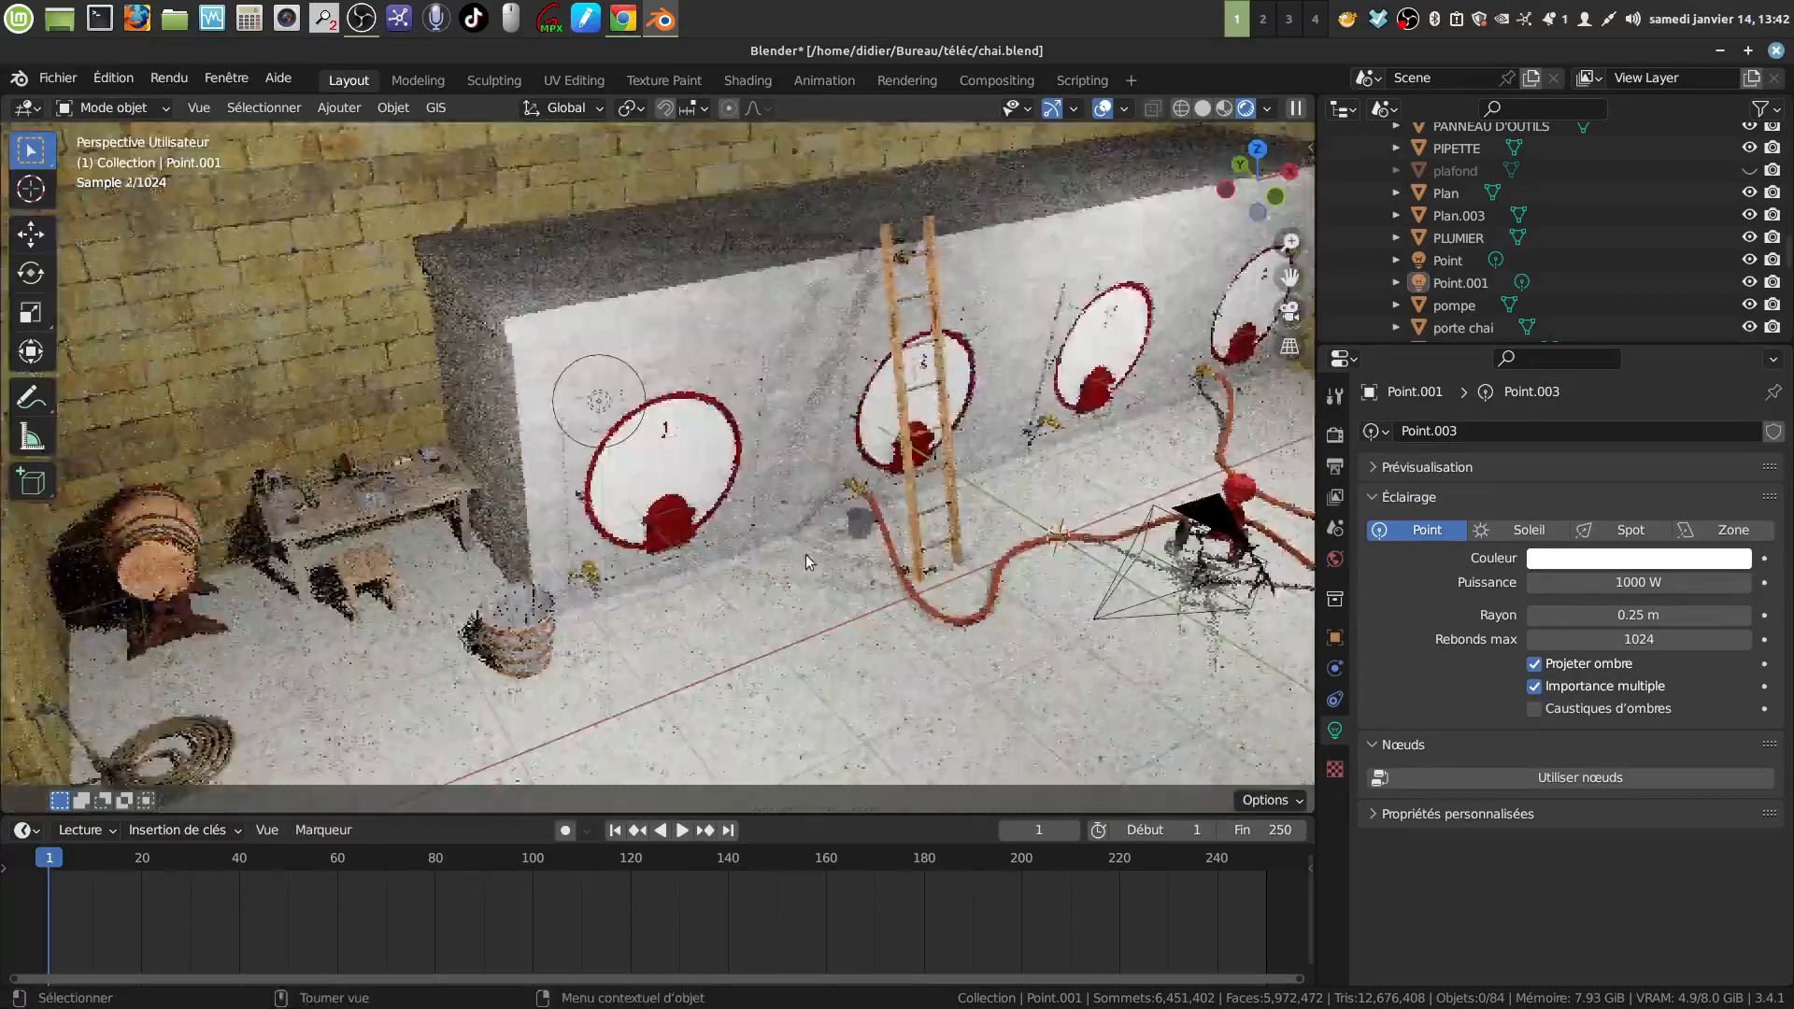
middle_click_drag(806, 555, 790, 550)
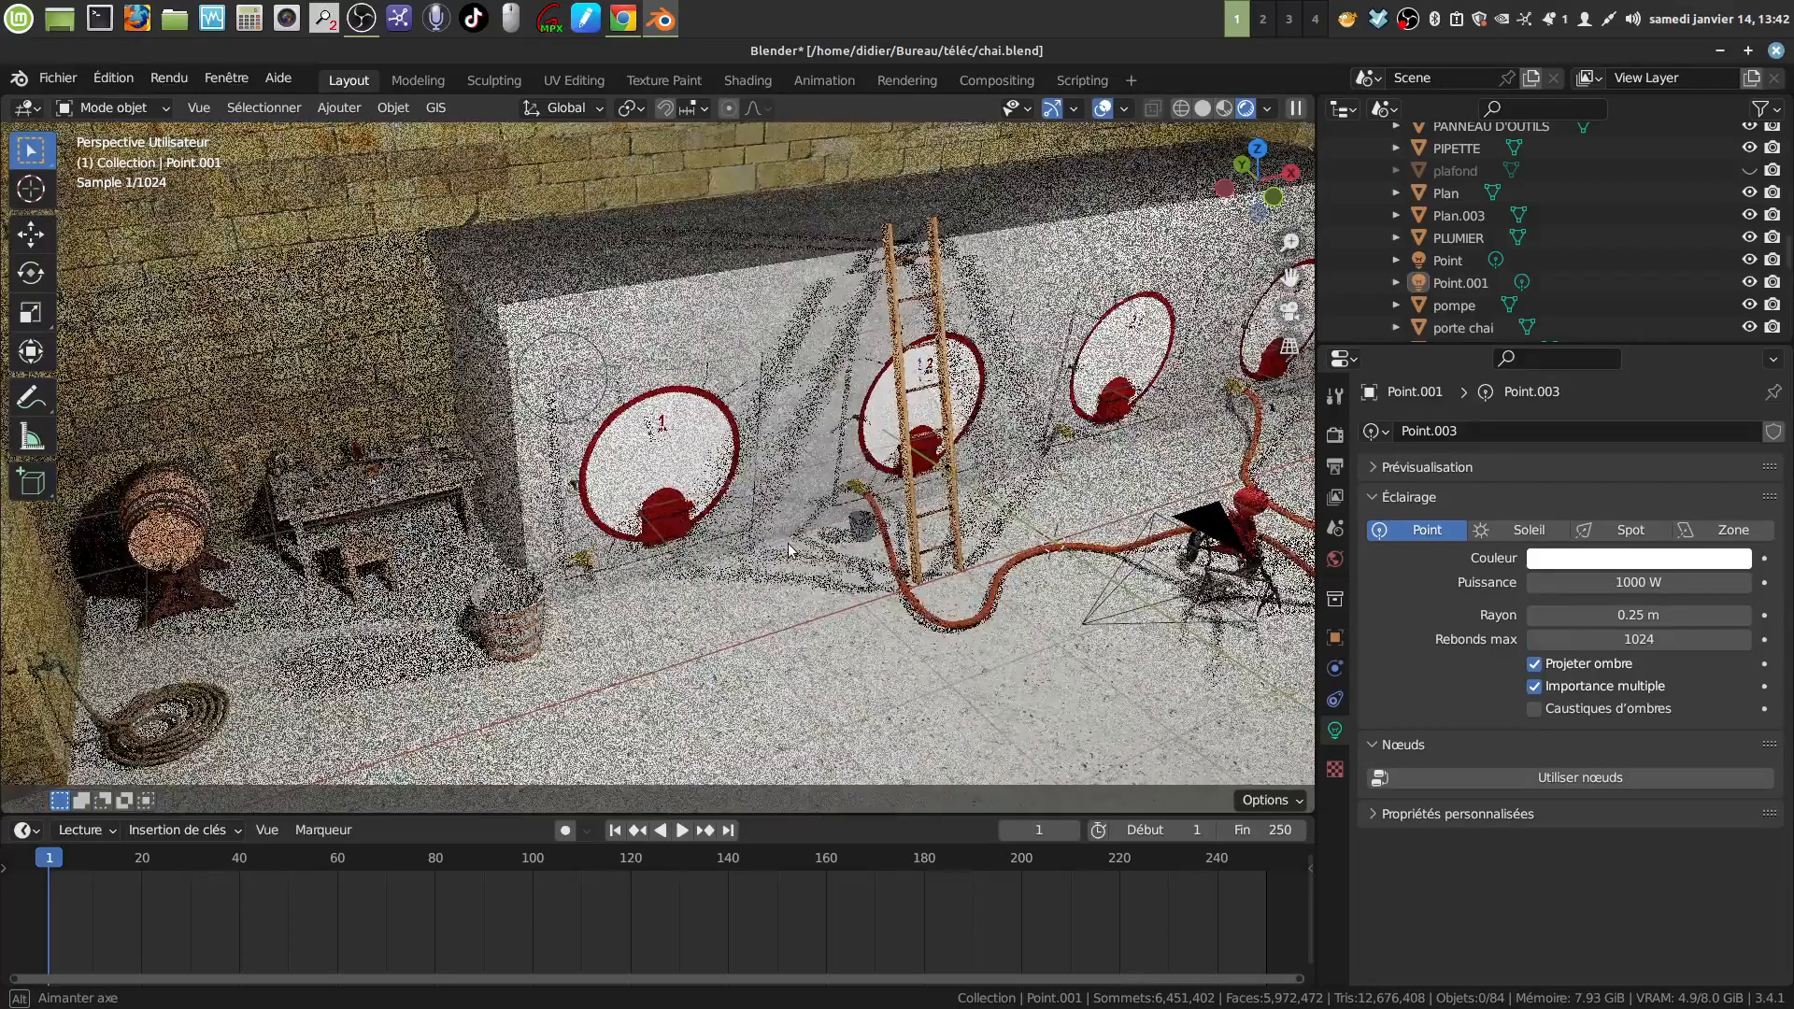
scroll(790, 549, "down", 8)
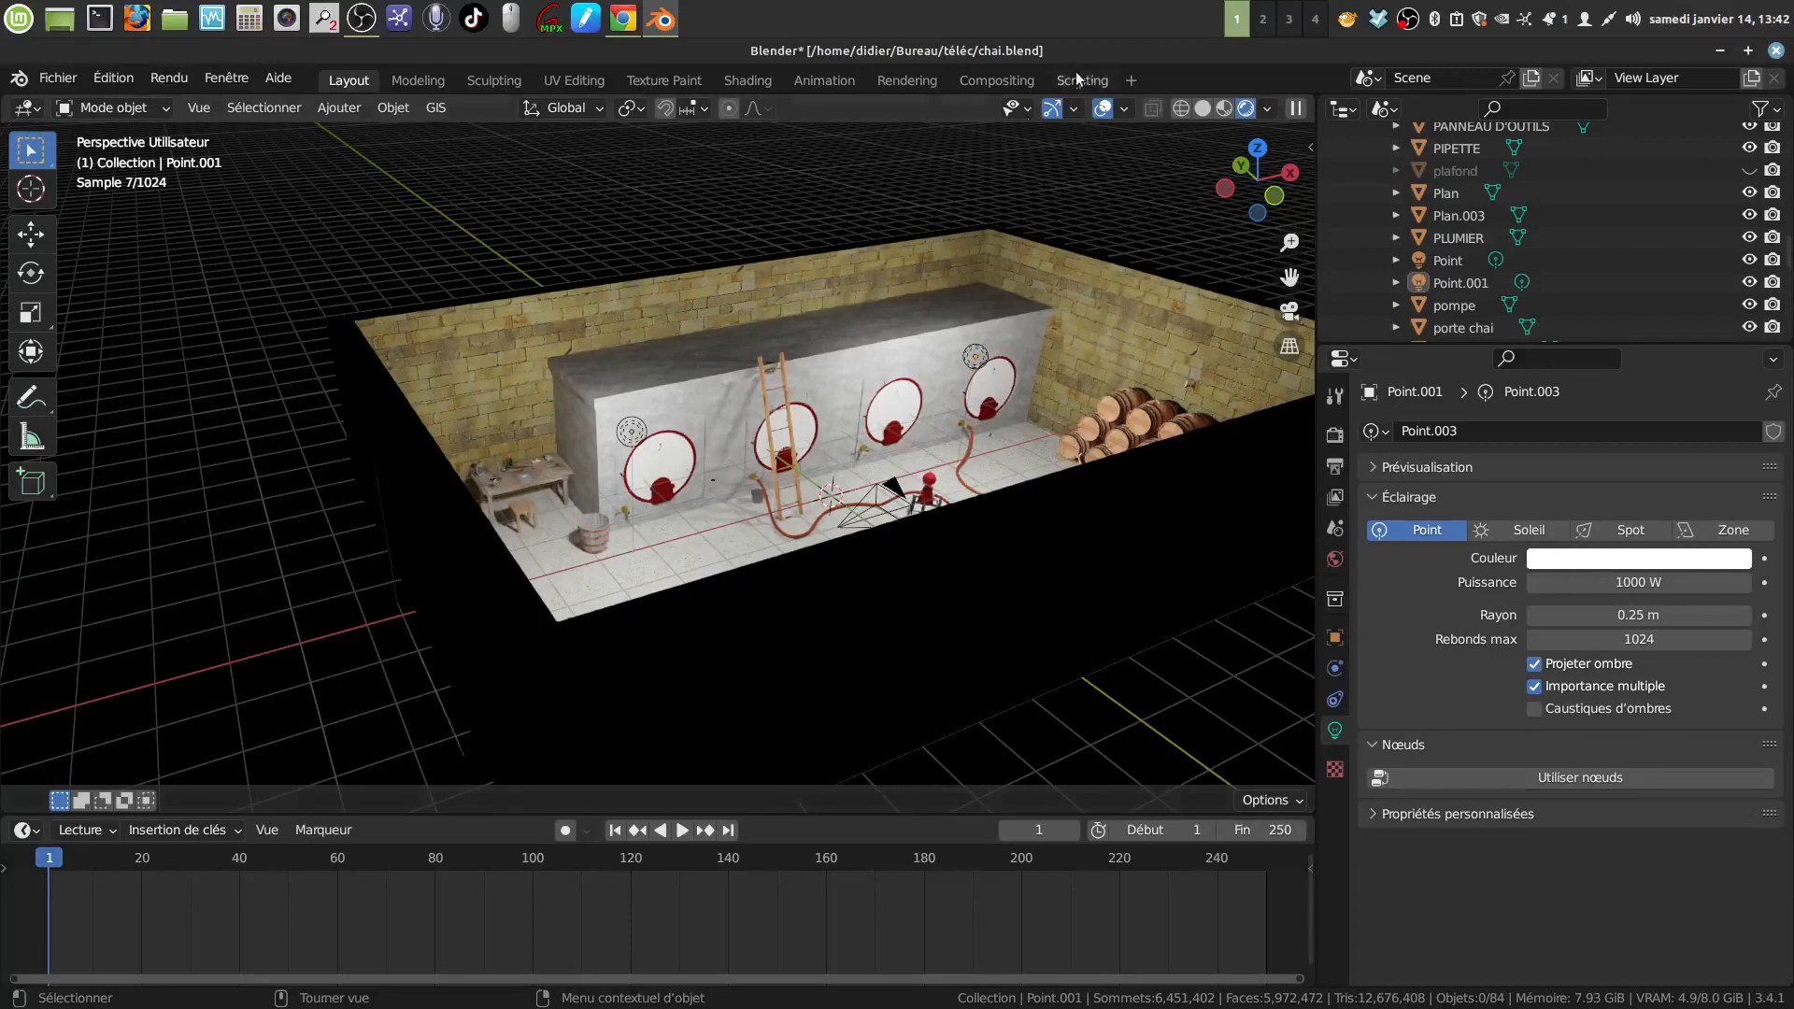
Return the viewport to solid shading, select the camera, and raise it along Z in the front view
left_click(1203, 109)
mouse_move(811, 481)
middle_mouse_down()
mouse_move(738, 490)
mouse_move(768, 547)
mouse_move(839, 531)
mouse_move(815, 566)
mouse_move(830, 581)
mouse_move(966, 456)
mouse_move(1033, 433)
mouse_move(831, 424)
mouse_move(857, 402)
middle_mouse_up()
left_click(783, 540)
key("KP_1")
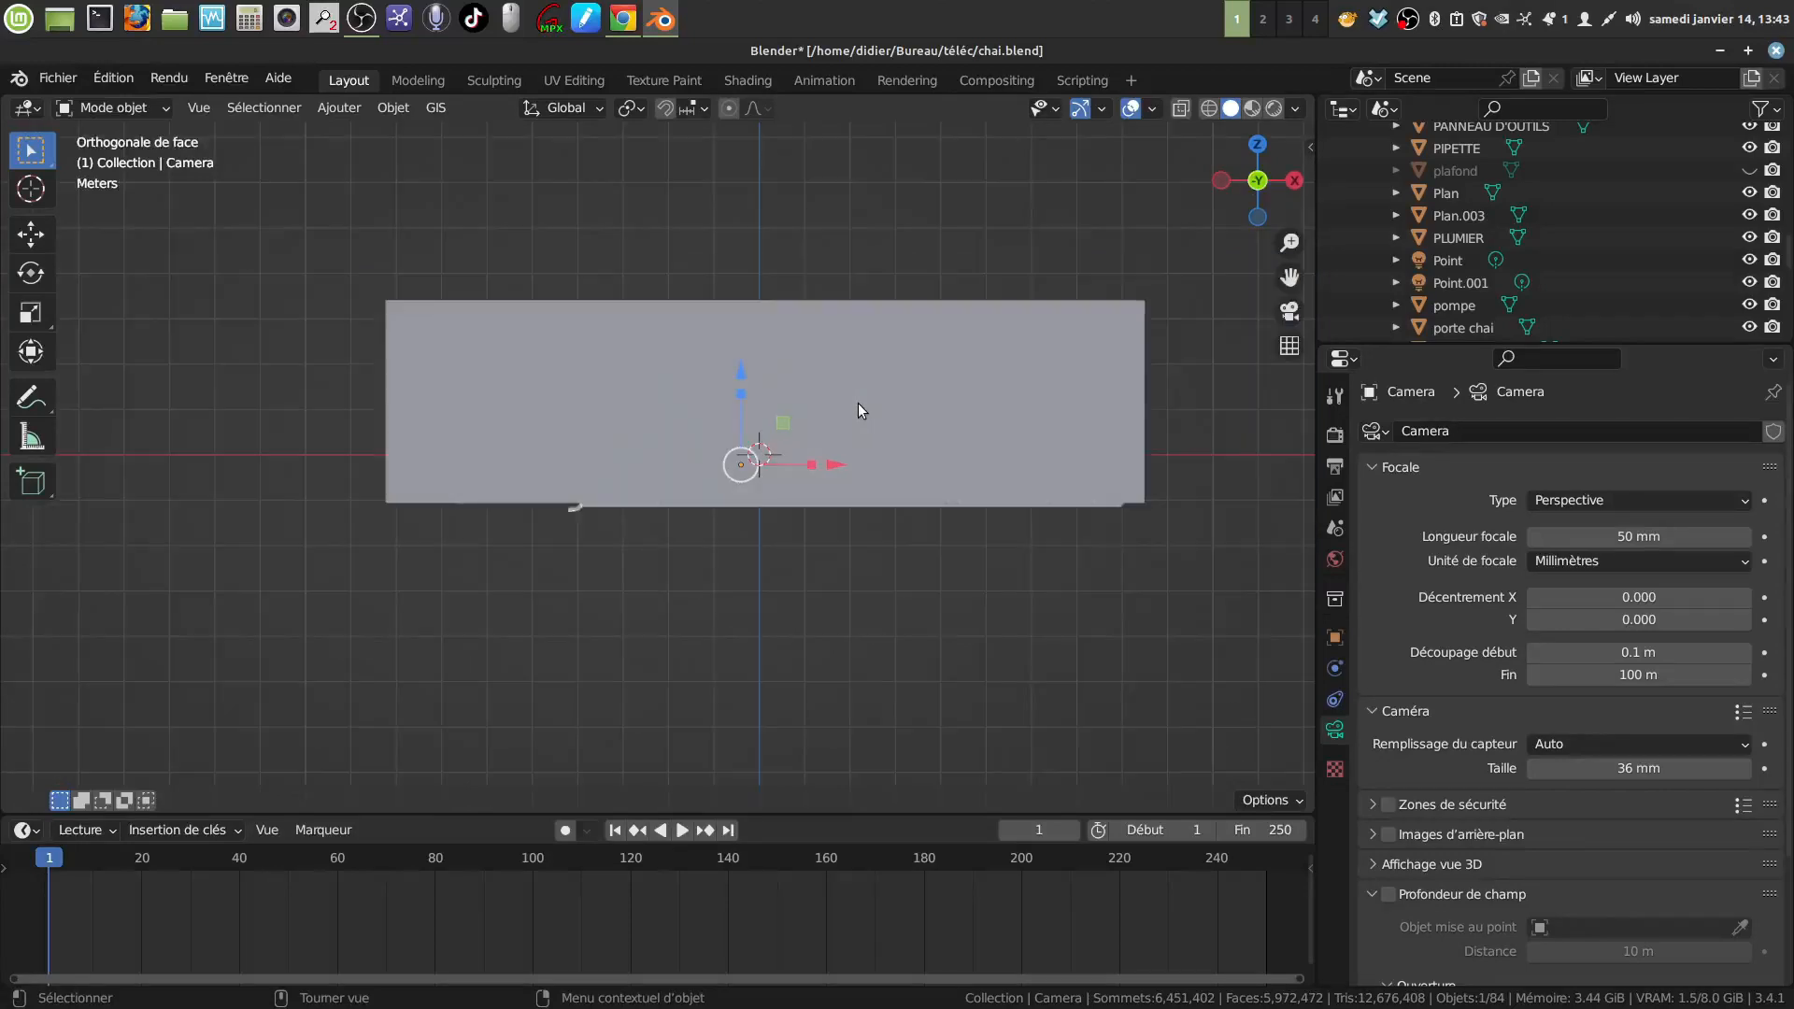
left_click_drag(744, 373, 743, 329)
Shift the camera slightly along Y, away from the vats and toward the row of barrels
middle_click_drag(744, 328, 804, 372)
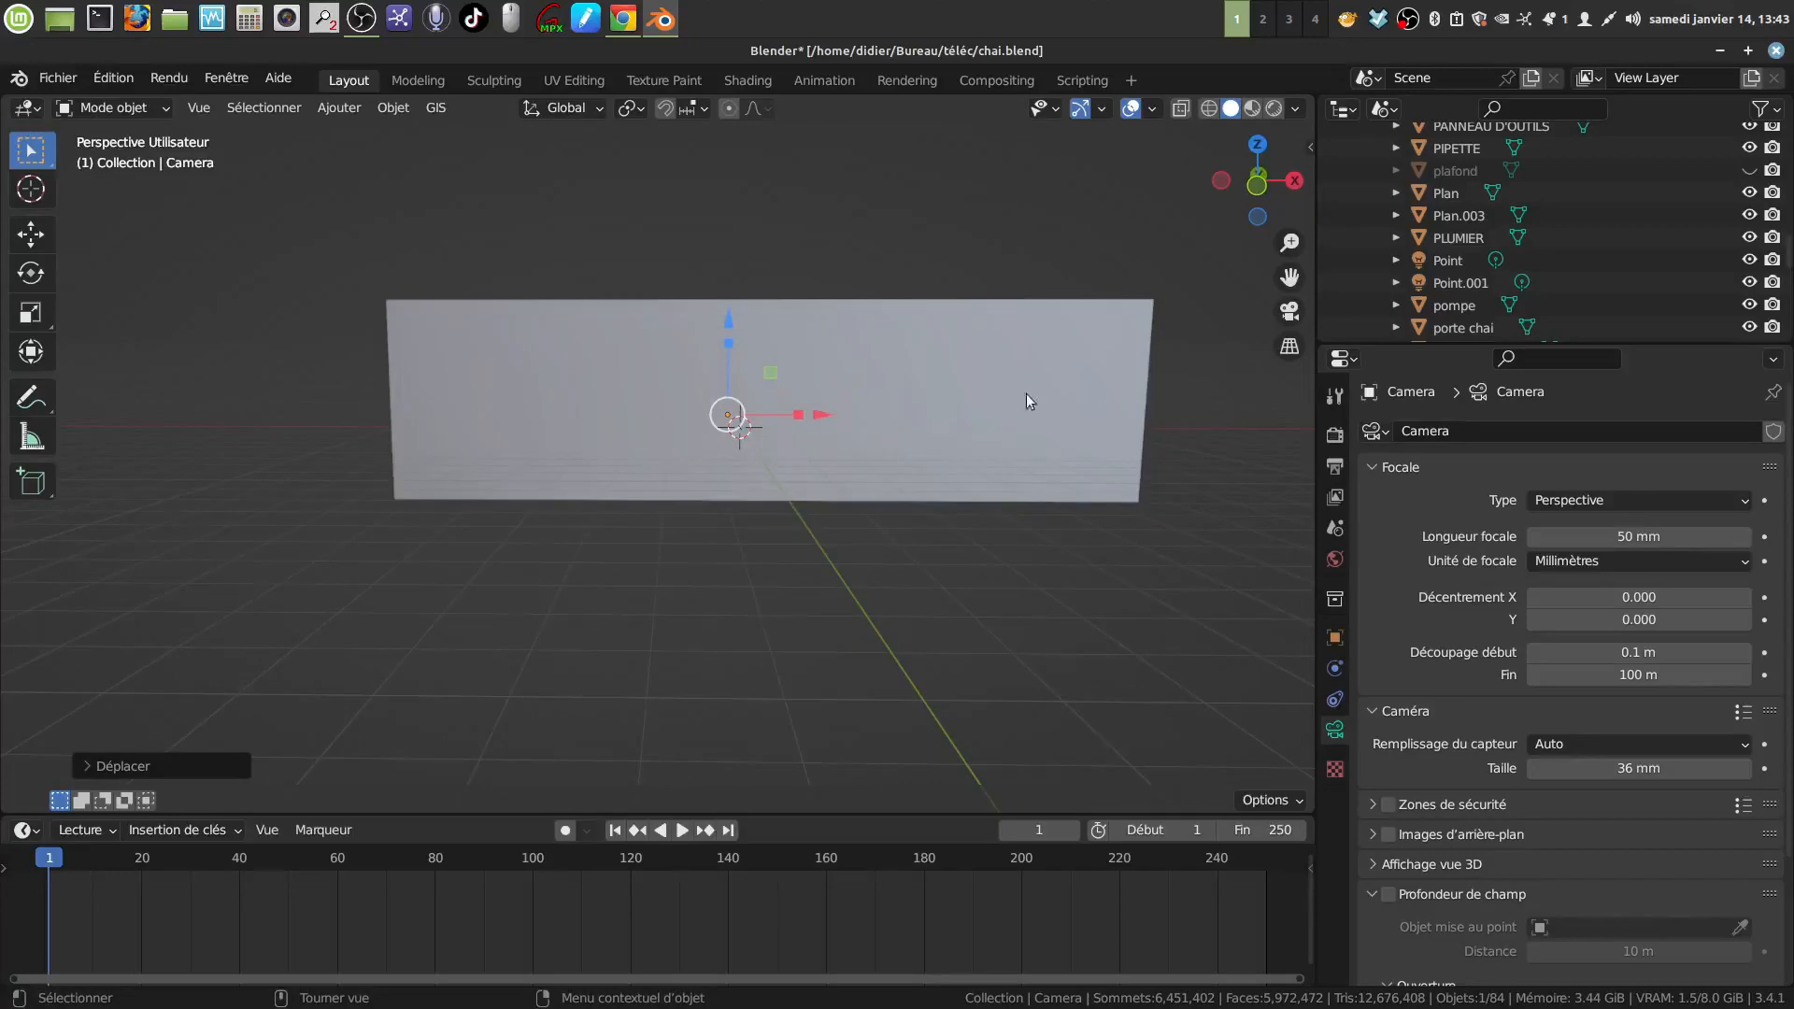
middle_click_drag(1028, 396, 583, 516)
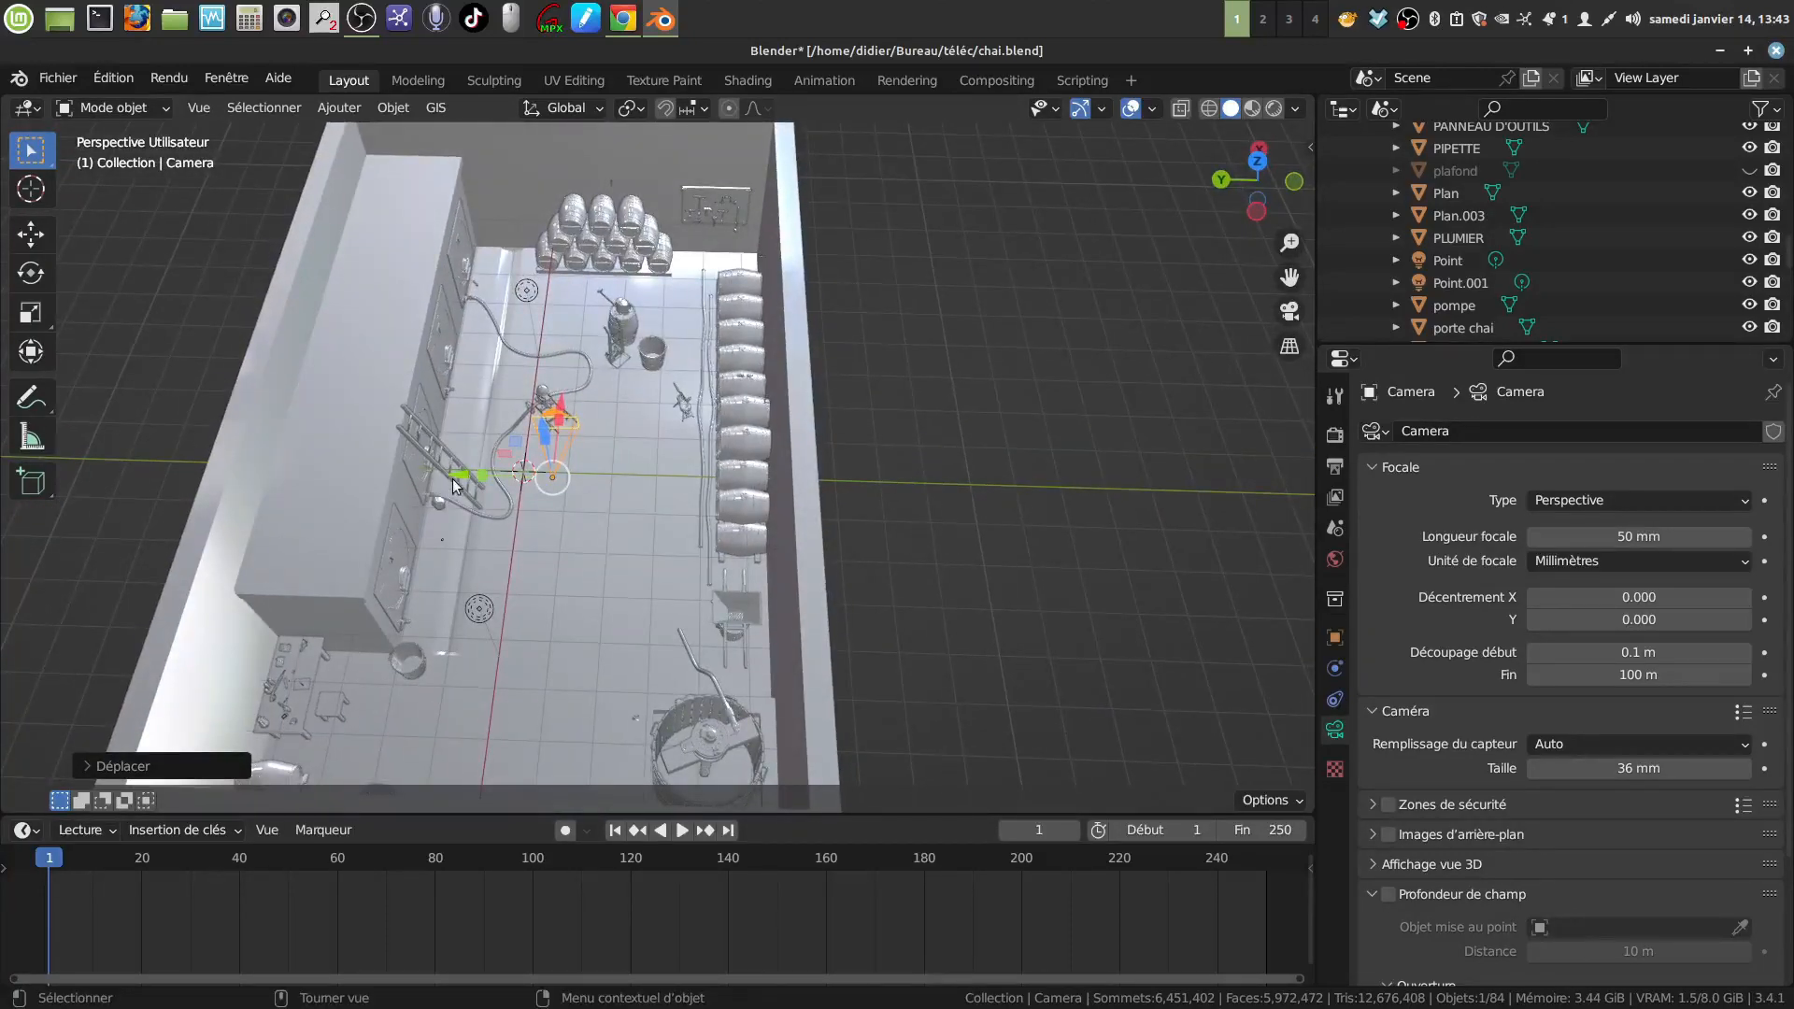
left_click_drag(455, 485, 465, 484)
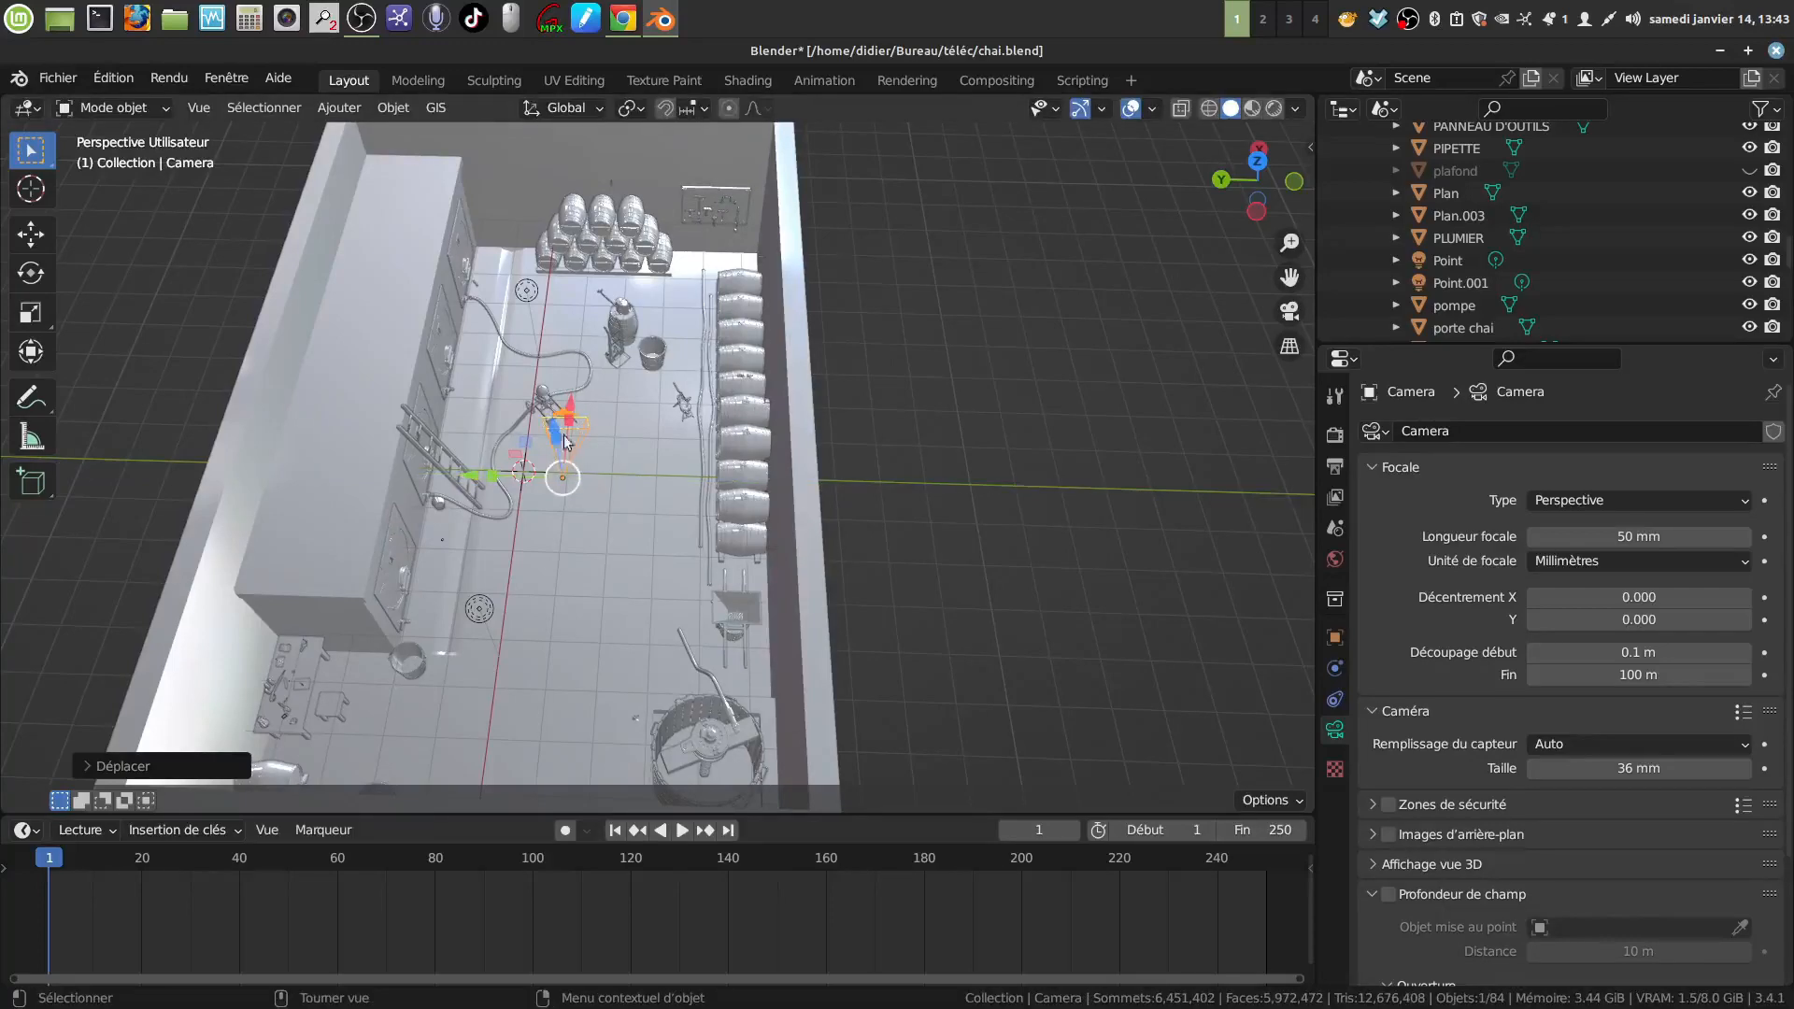
middle_click_drag(423, 441, 545, 411)
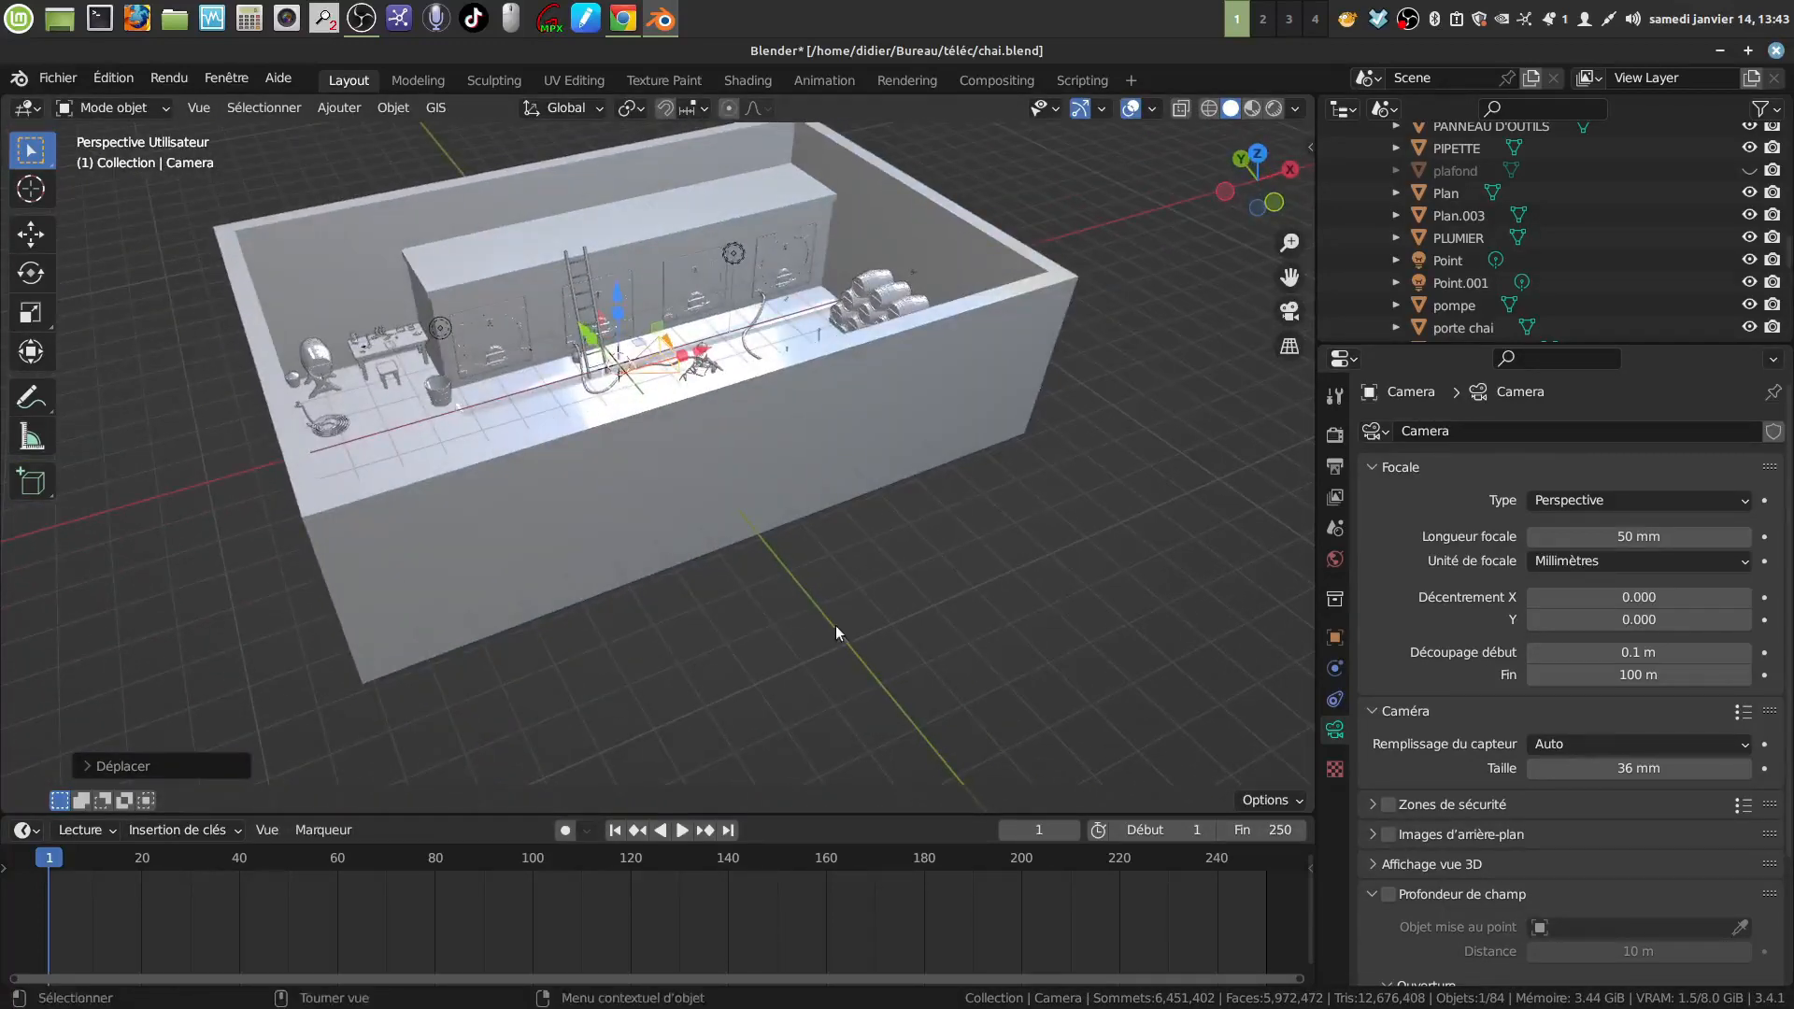
Unhide the ceiling and all other hidden objects, and view the cellar interior through the camera
middle_click_drag(836, 625, 803, 530)
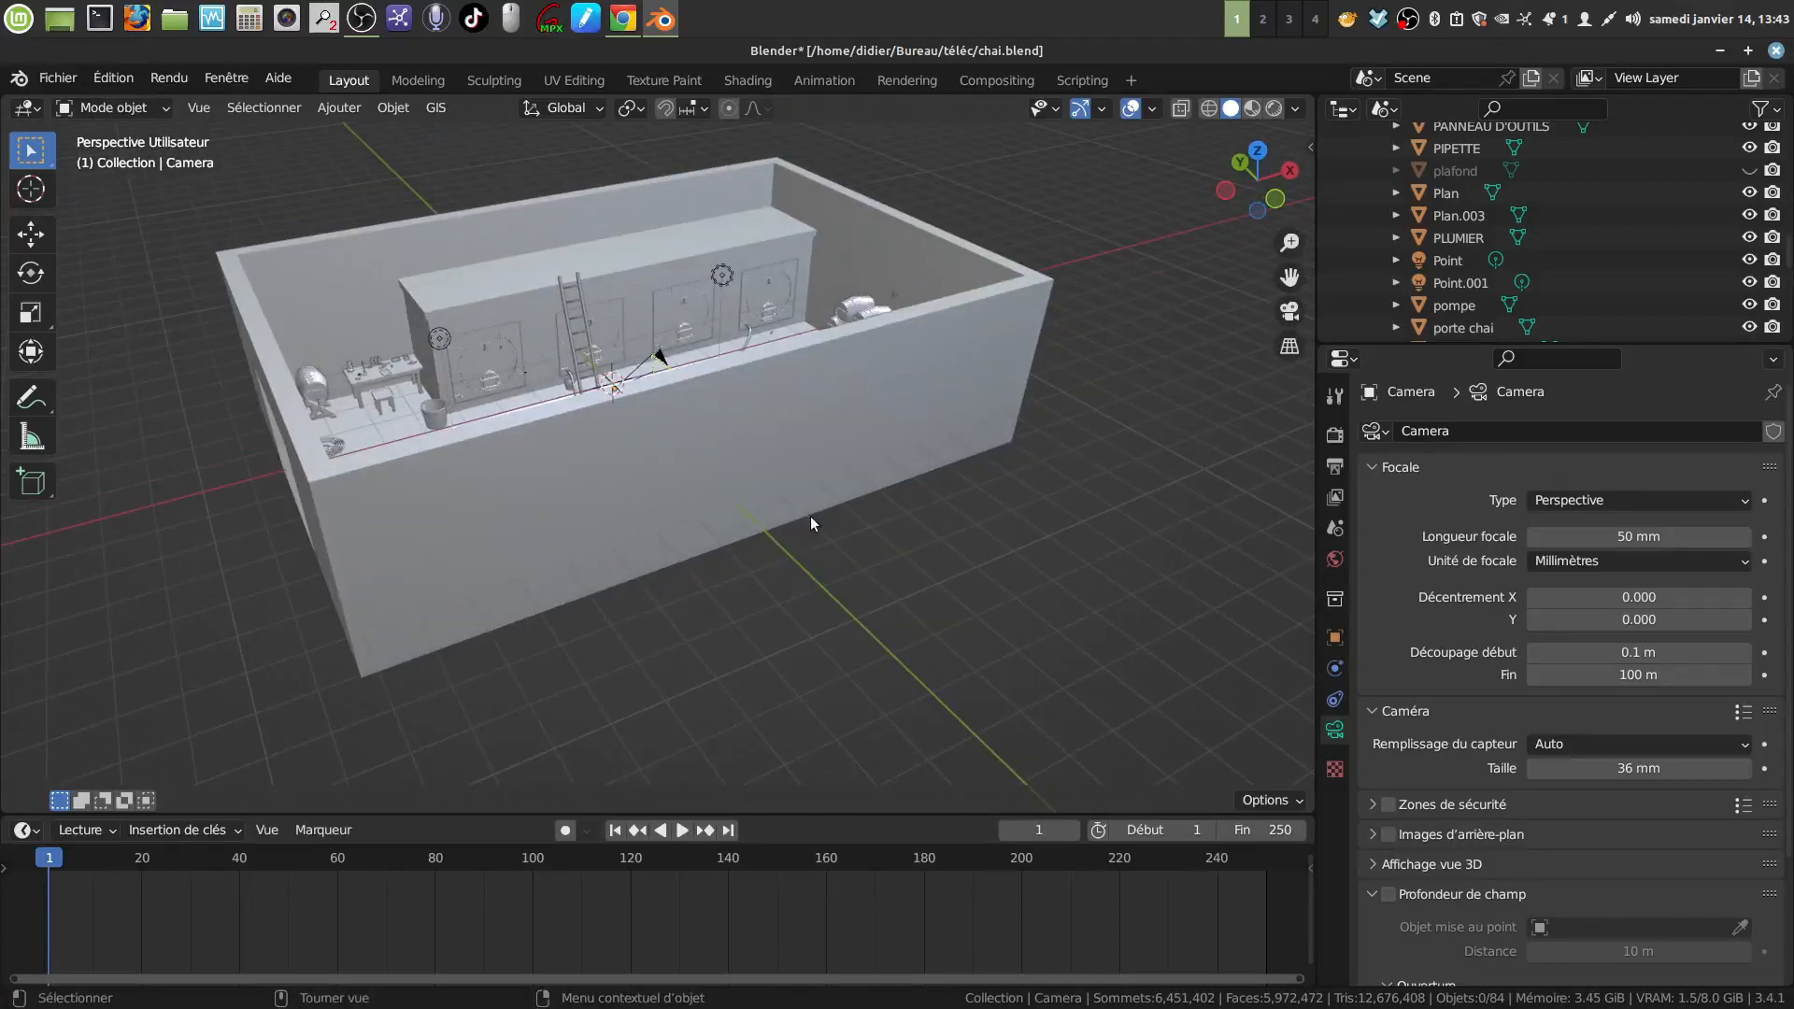
key("alt+h")
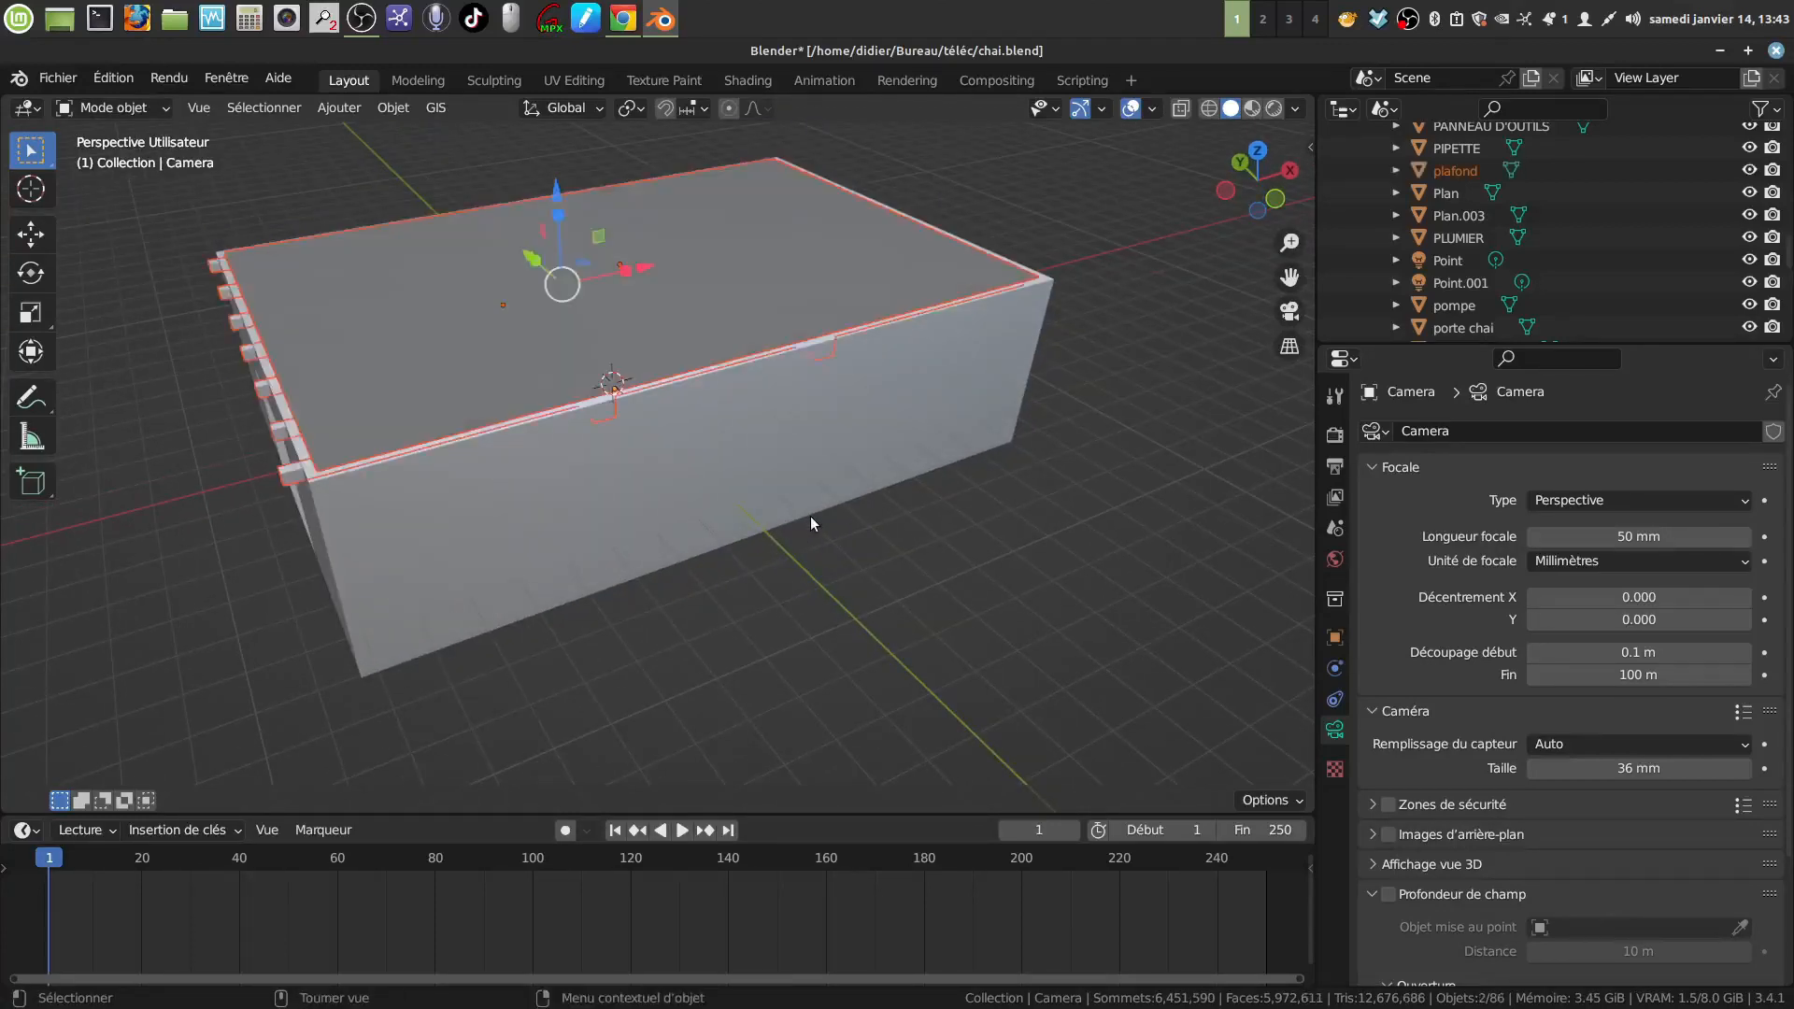
left_click(1010, 702)
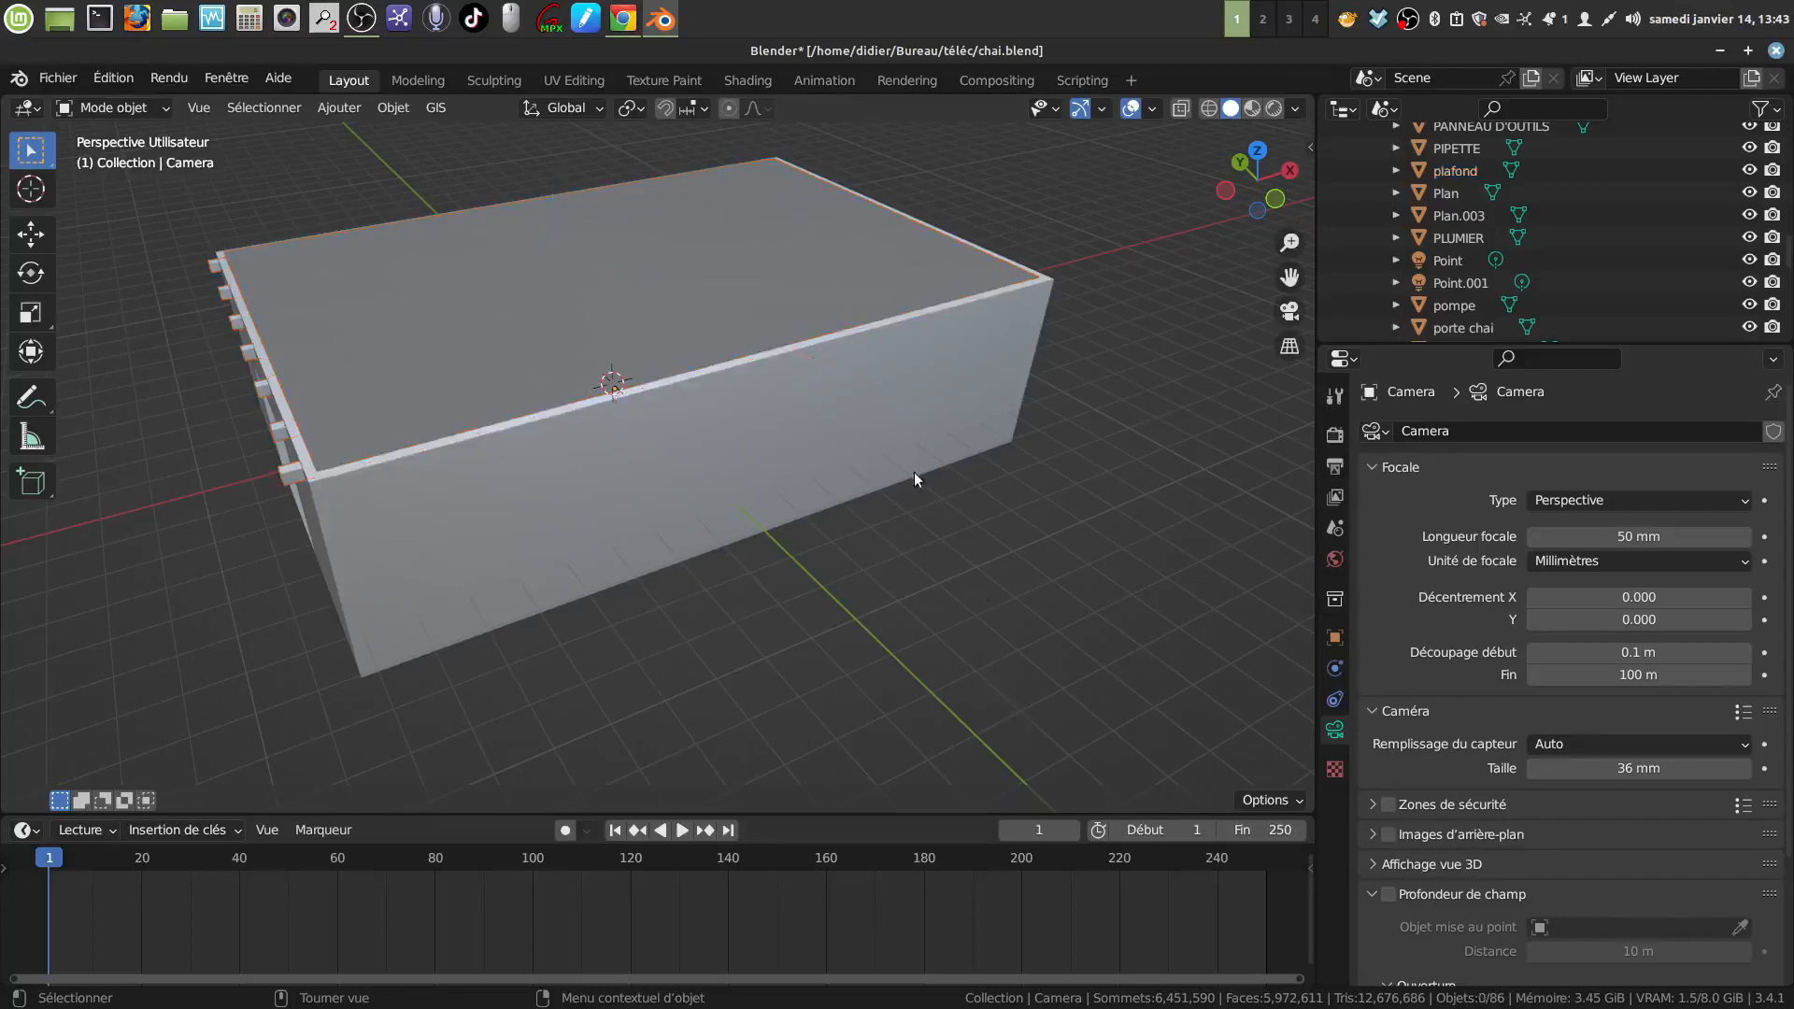
middle_click_drag(914, 473, 939, 446)
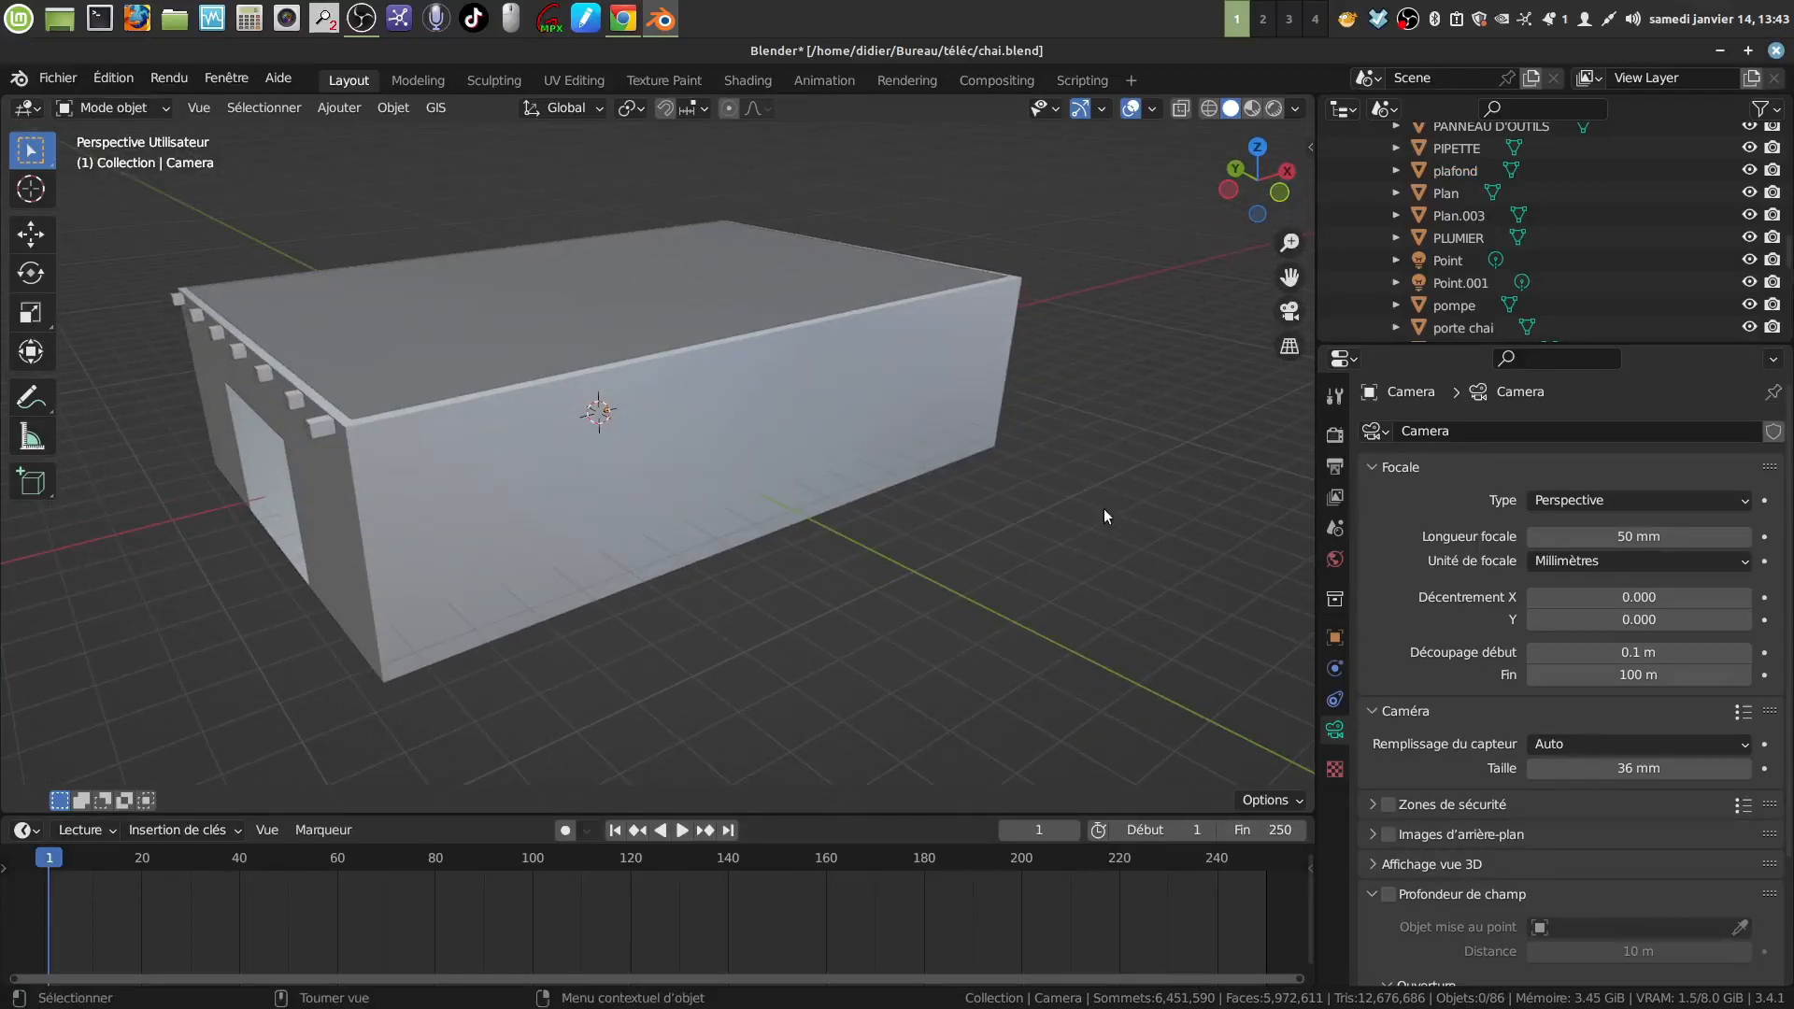
key("KP_0")
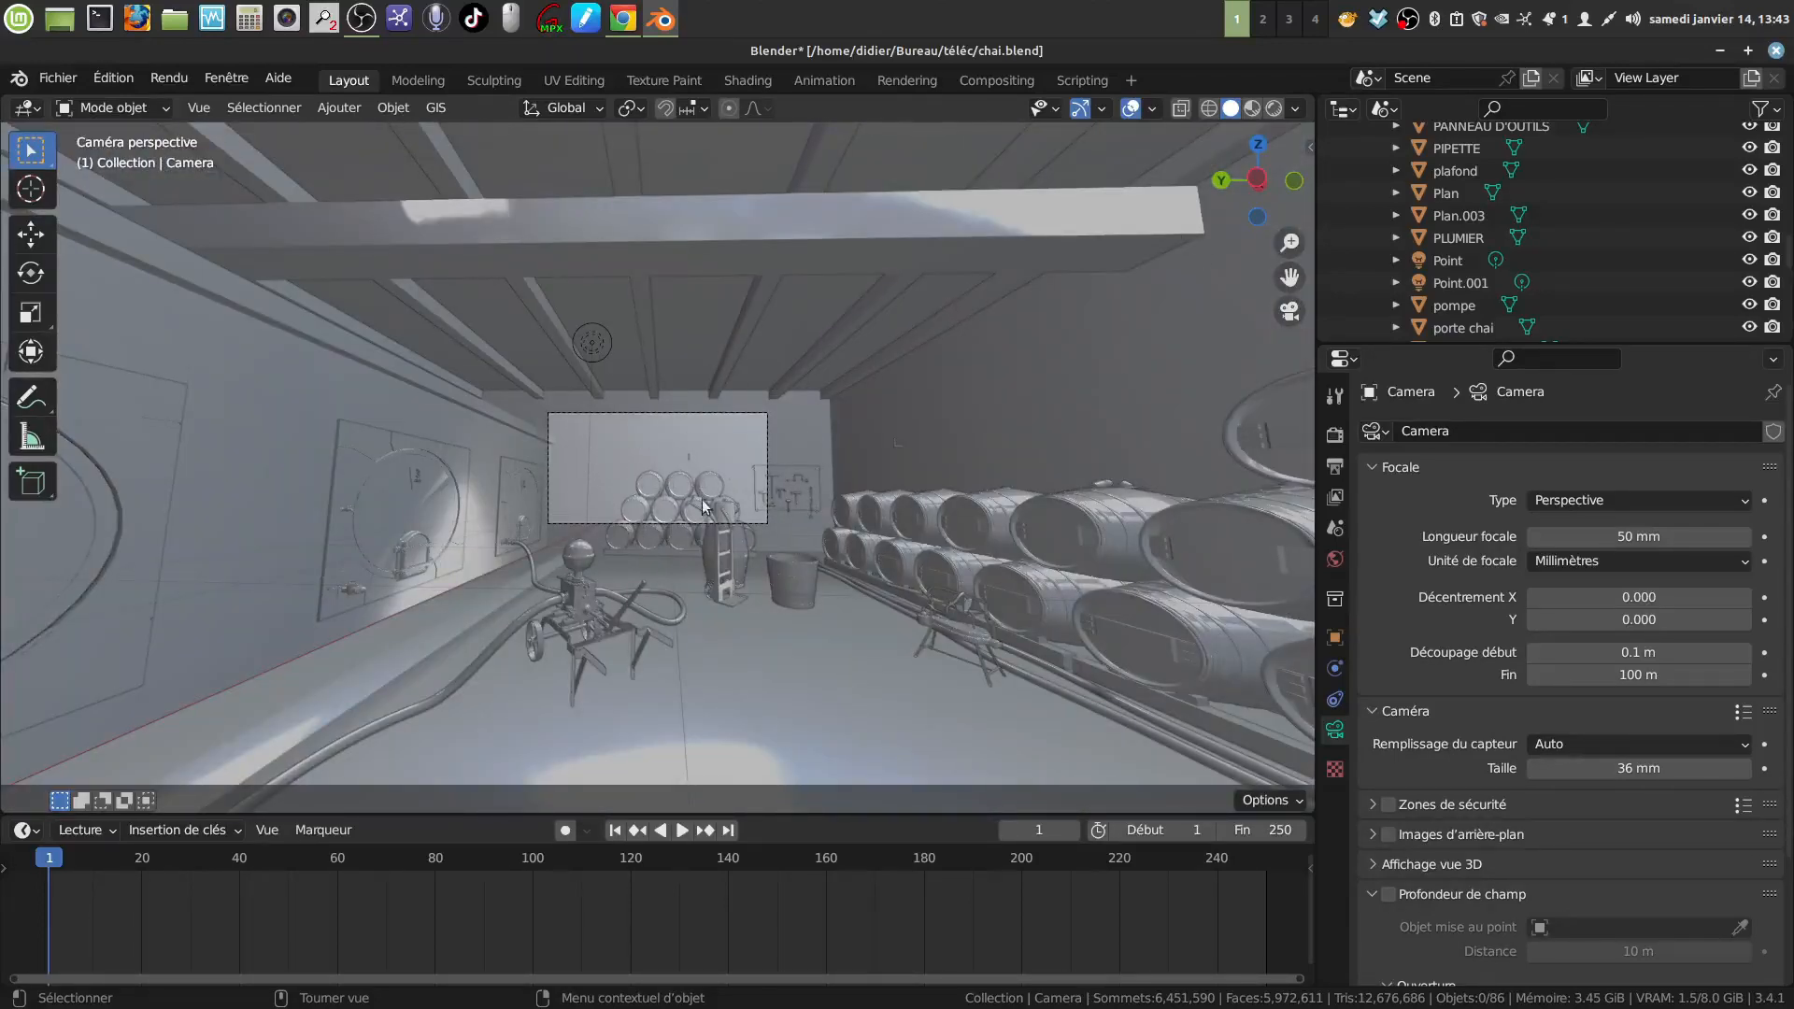
scroll(857, 470, "up", 5)
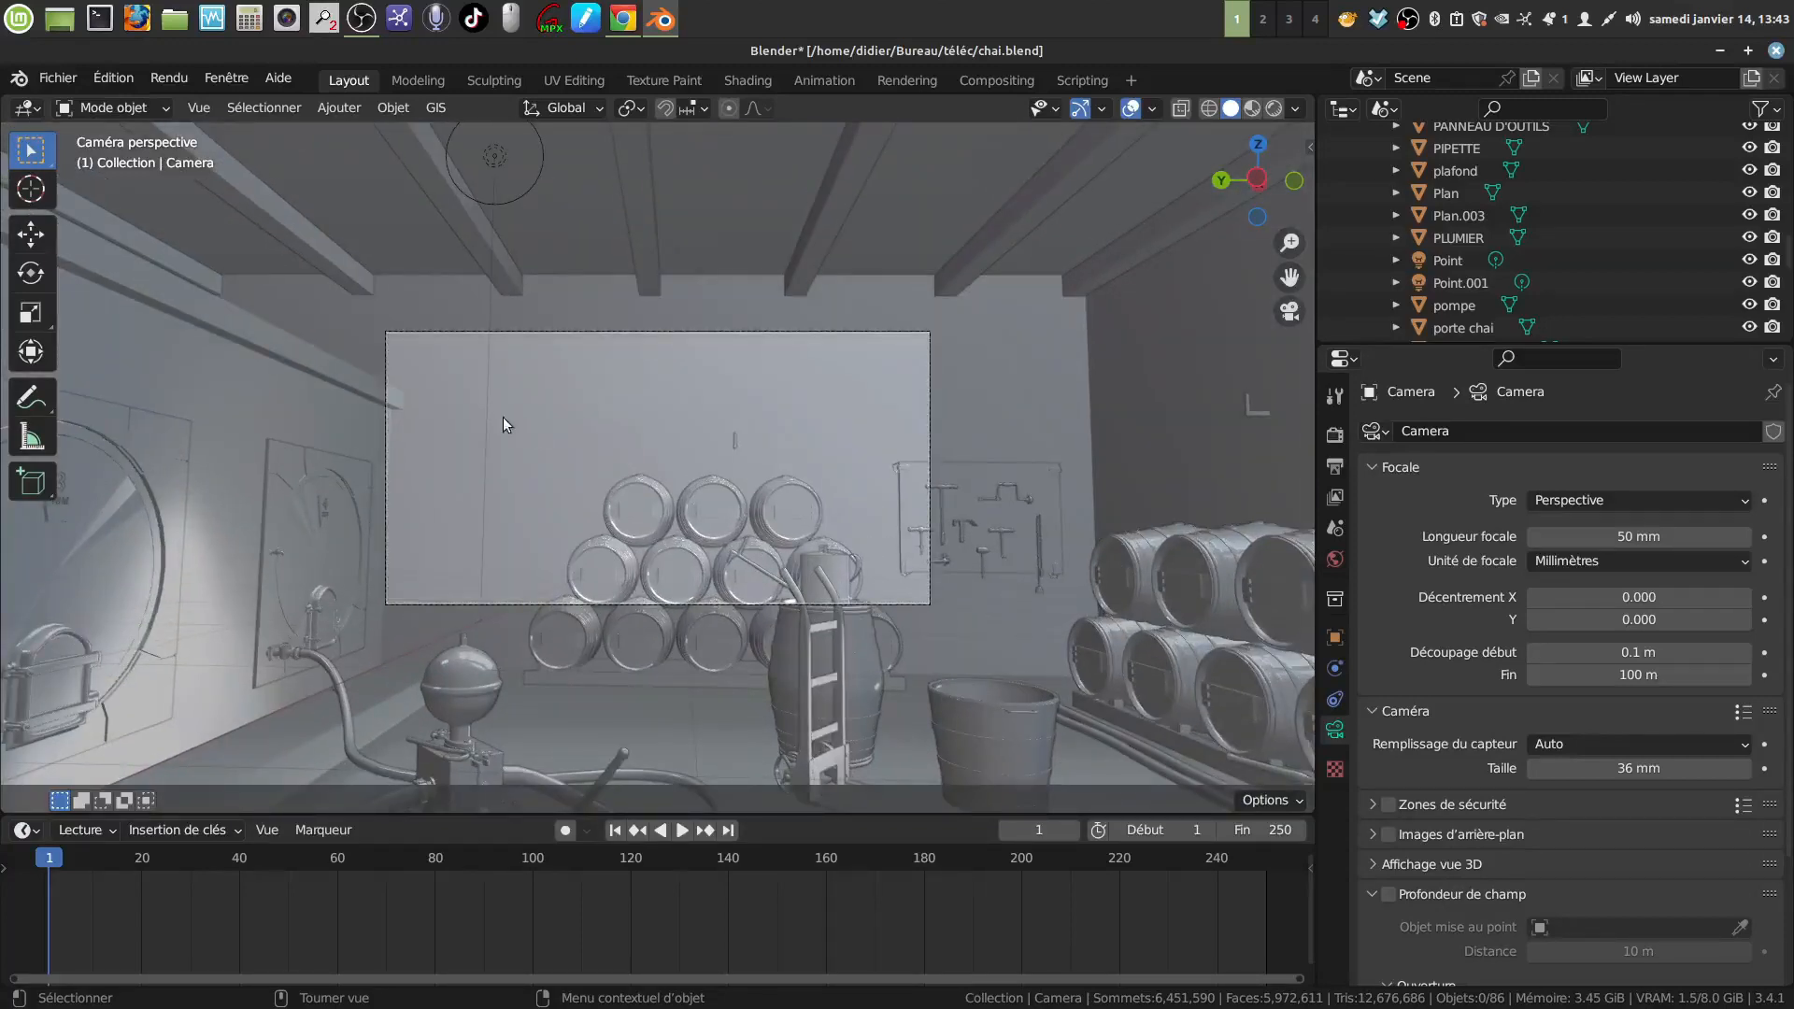
scroll(911, 515, "down", 3)
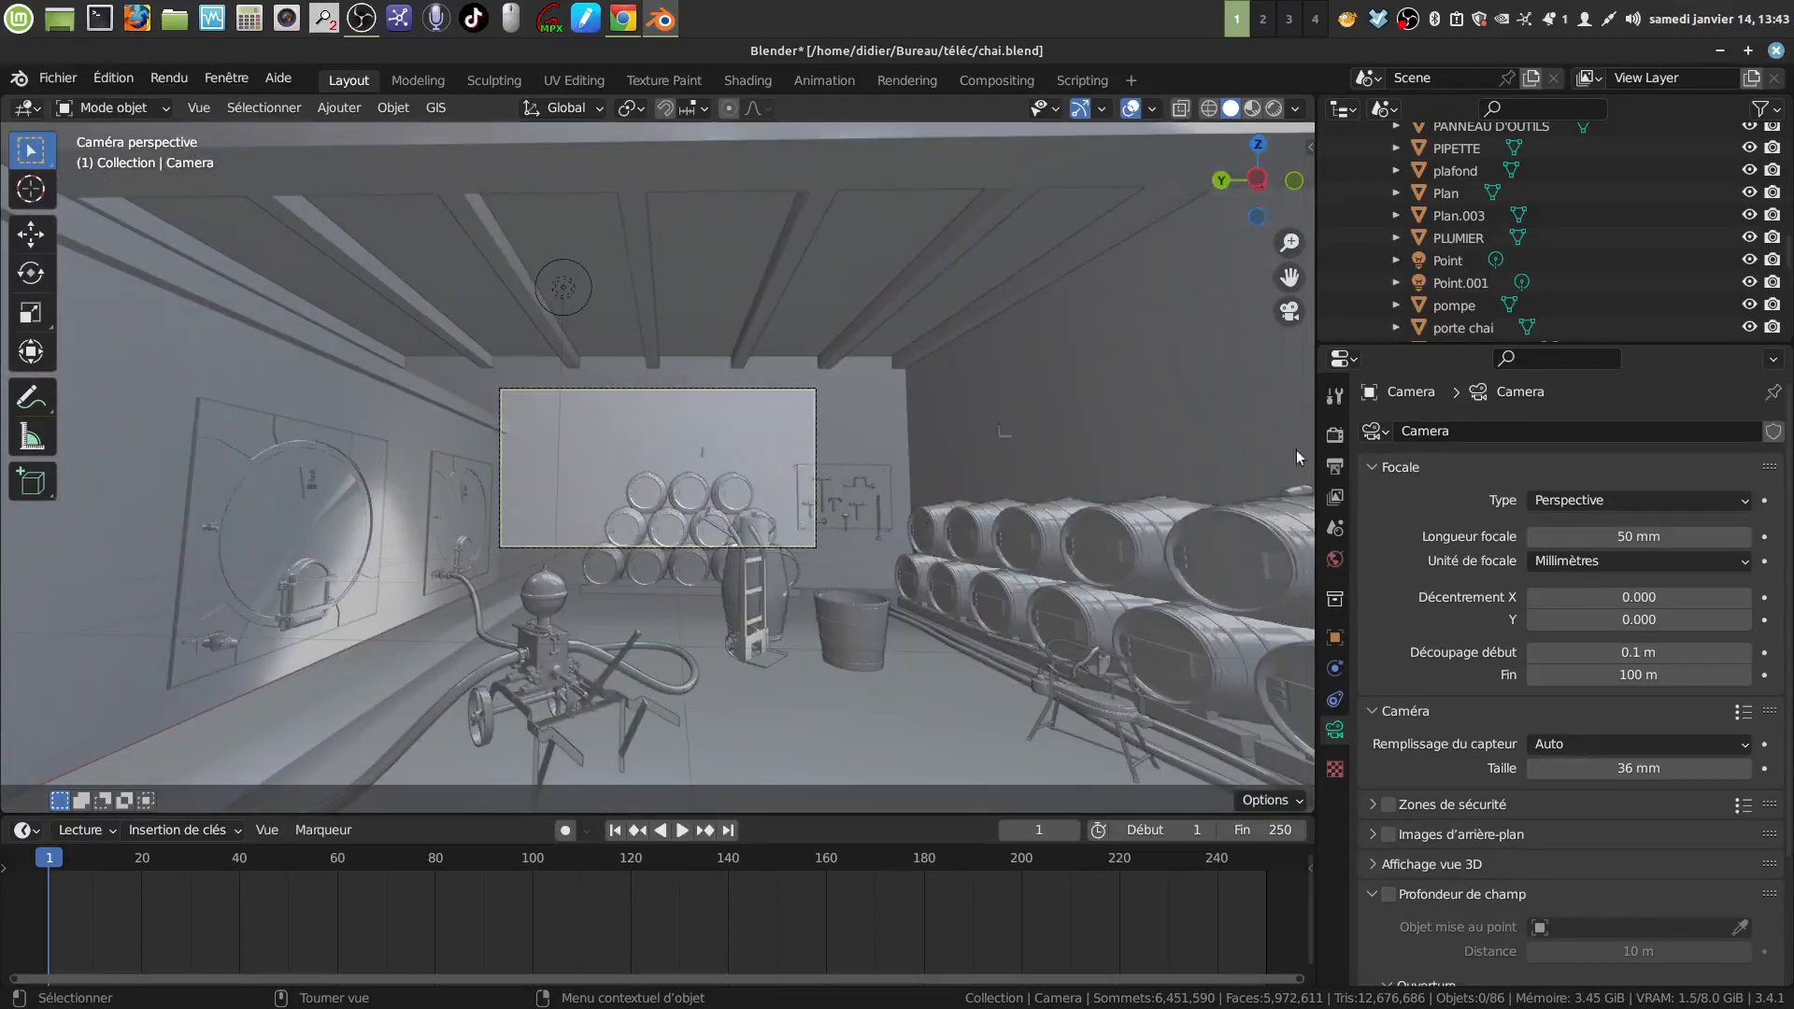
Find the Camera object in the scene's object list and select it to show its lens settings
key("g")
left_click(702, 385)
scroll(1483, 289, "down", 3)
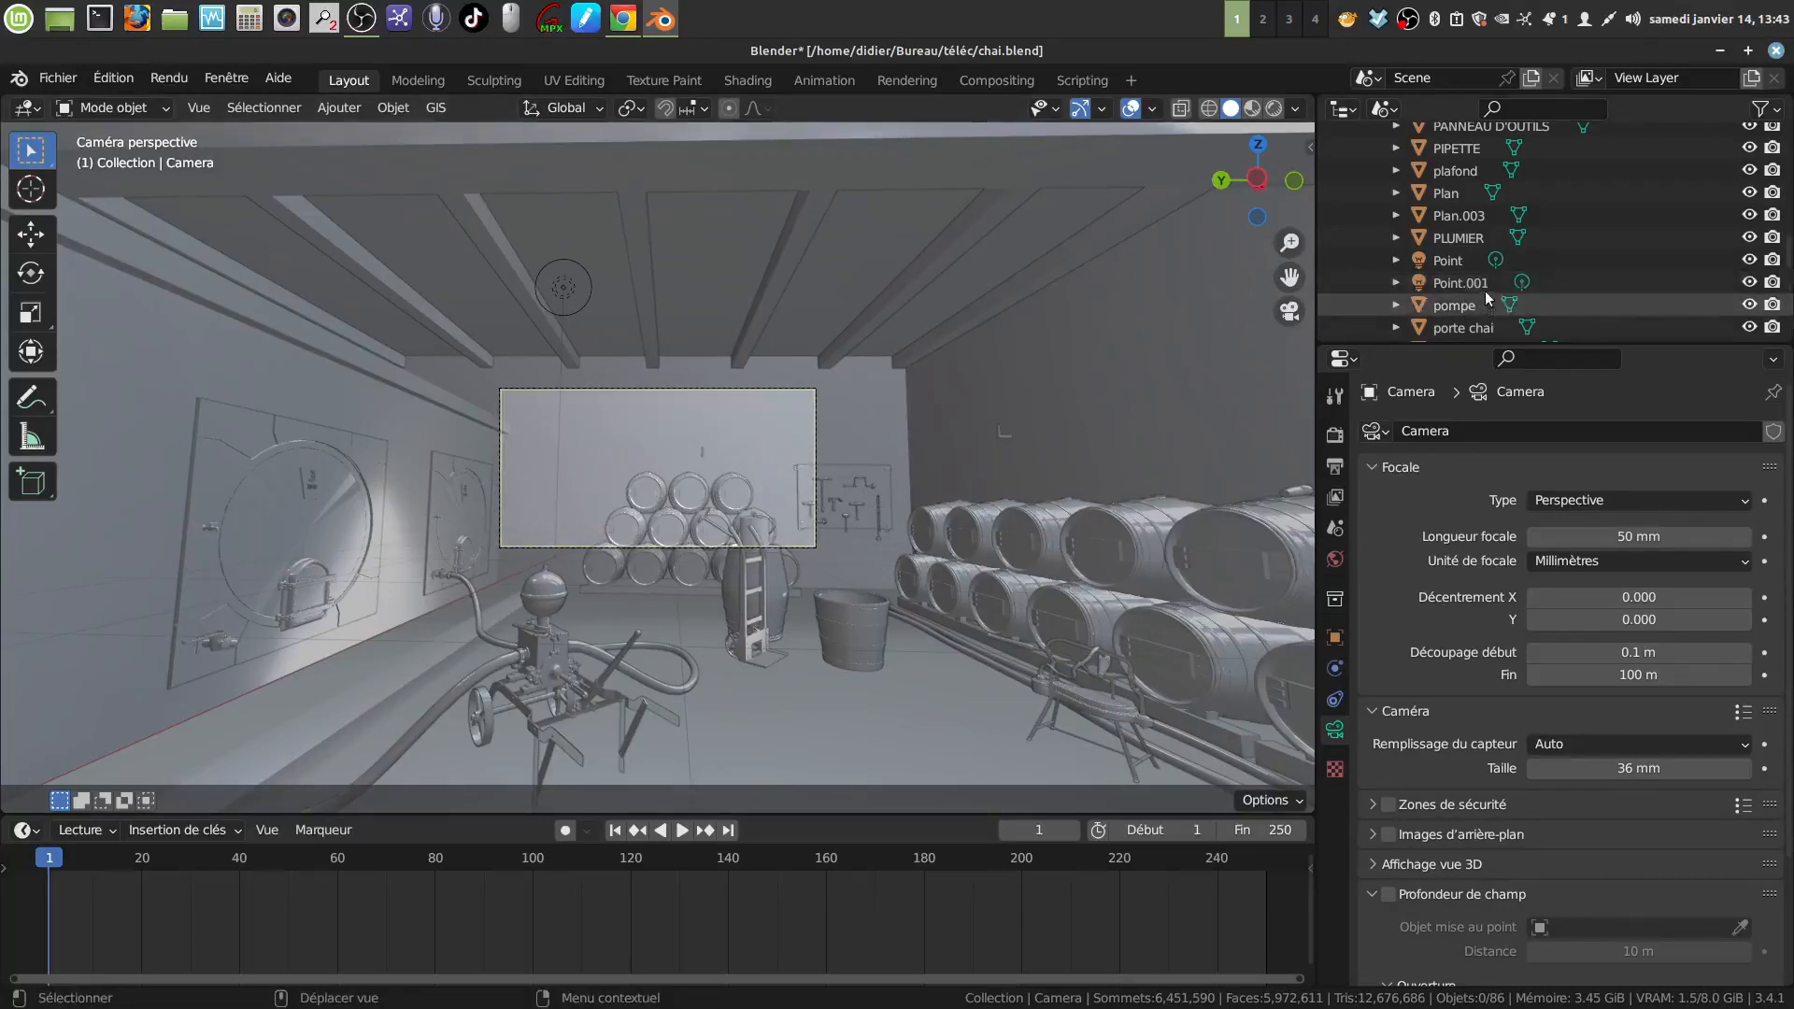
scroll(1484, 288, "down", 2)
scroll(1484, 288, "up", 10)
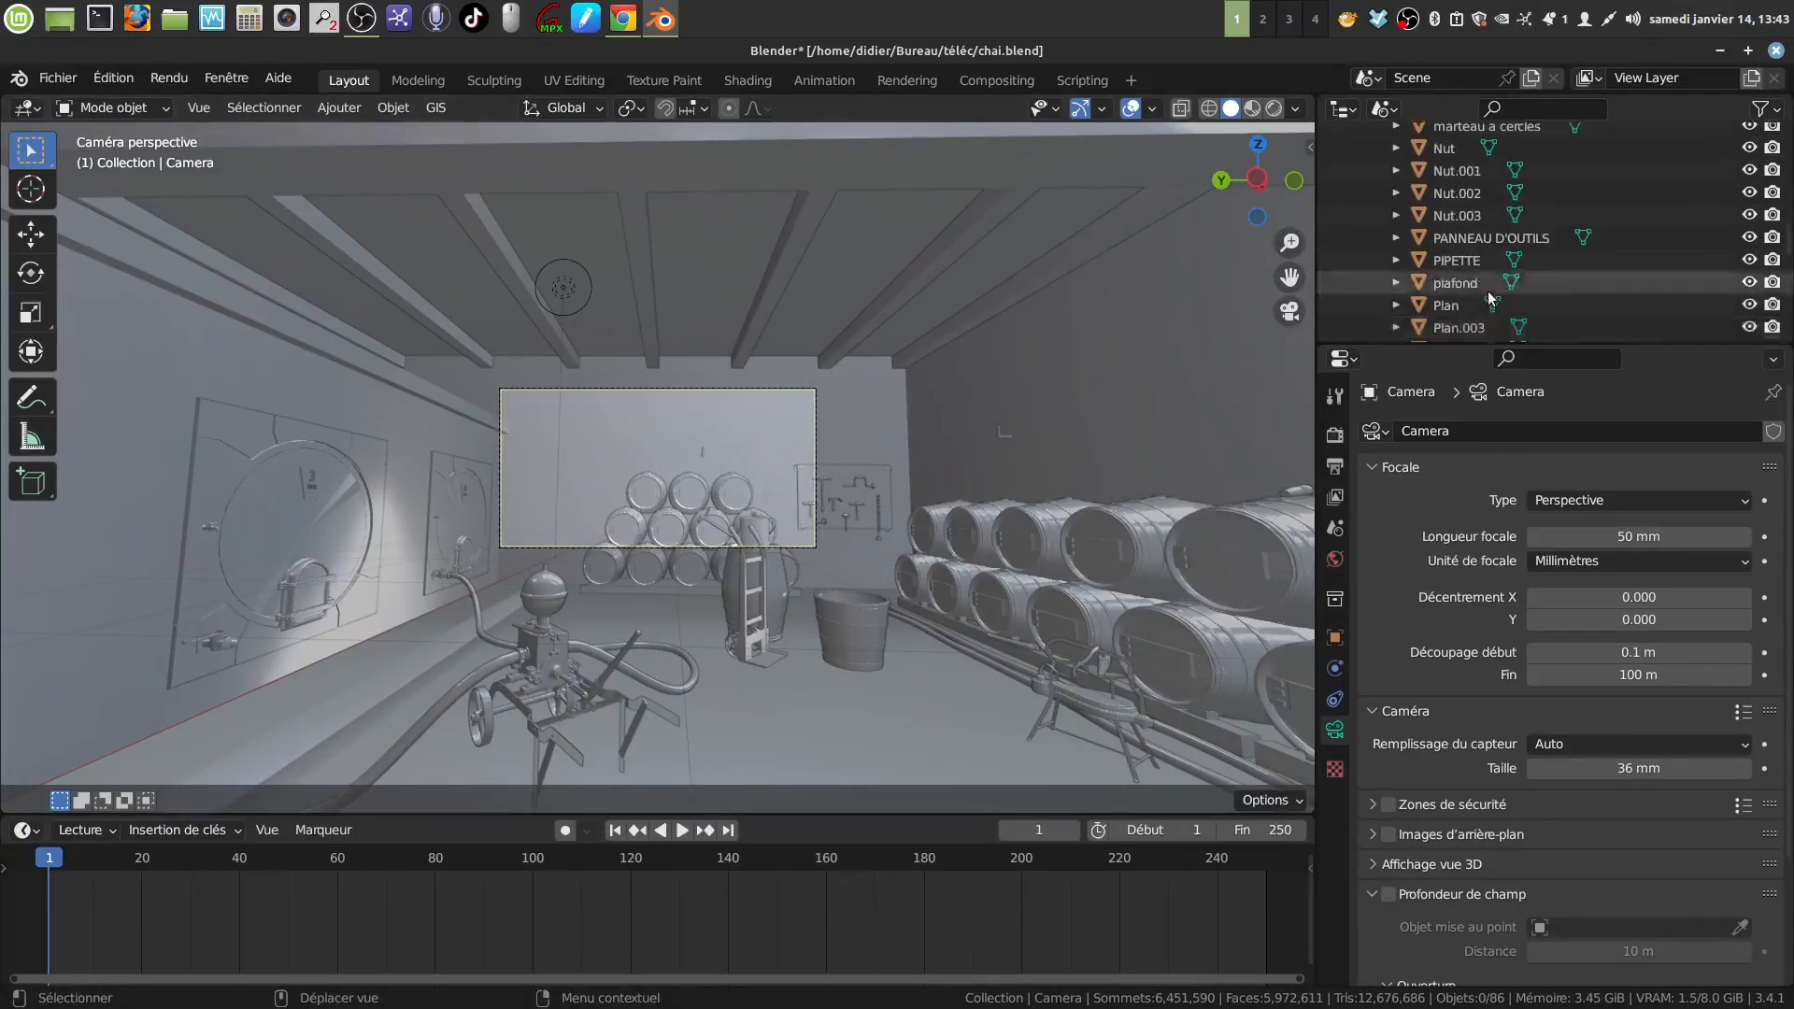
scroll(1487, 290, "up", 4)
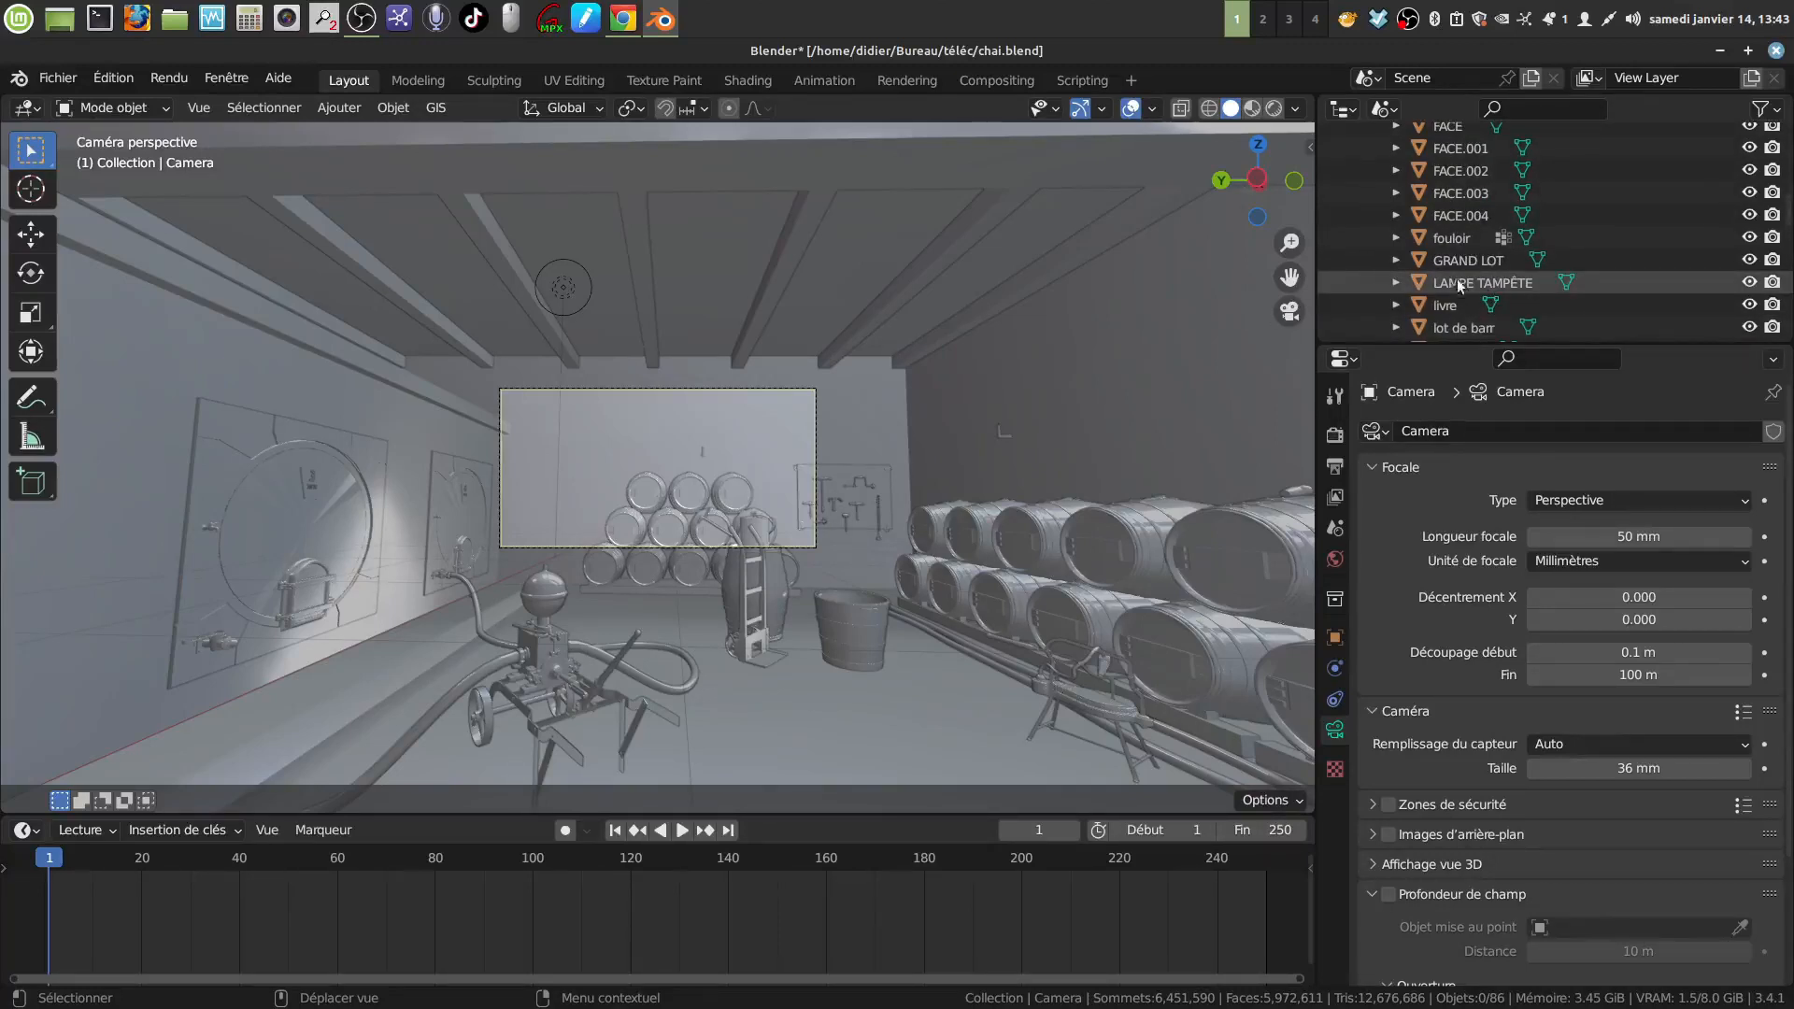
left_click(1225, 322)
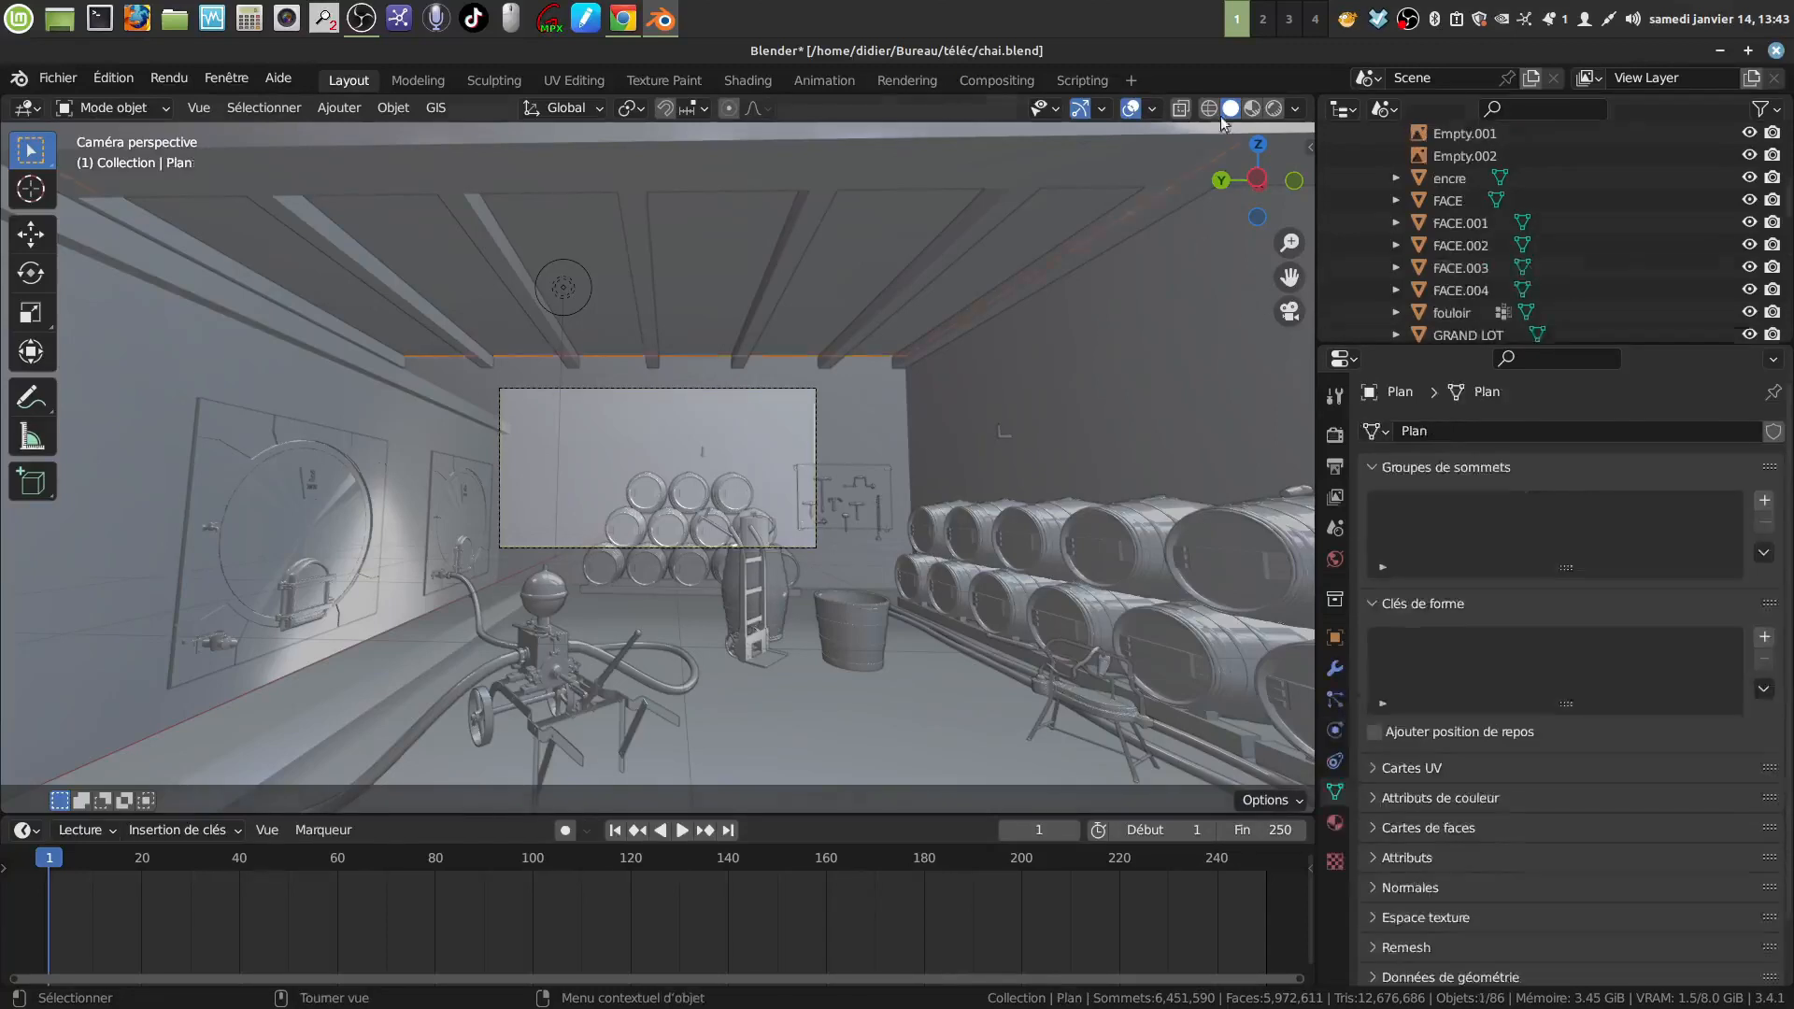
scroll(1542, 245, "up", 8)
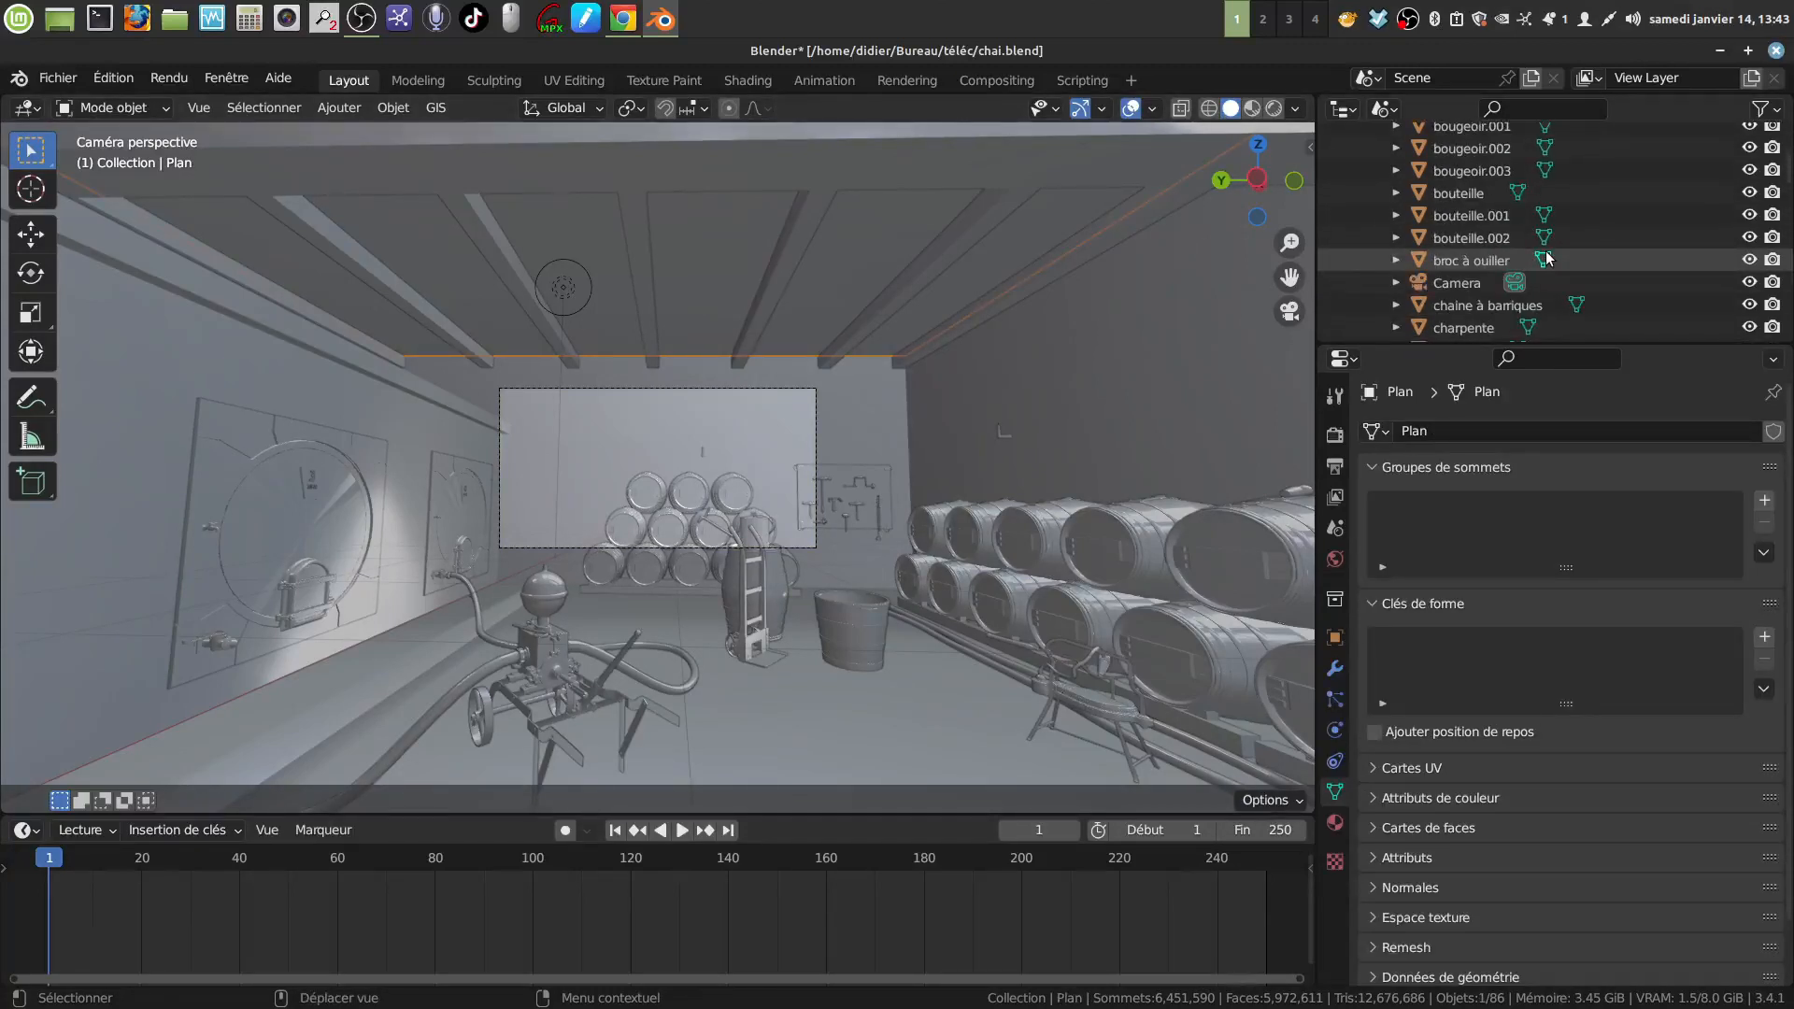
left_click(1514, 282)
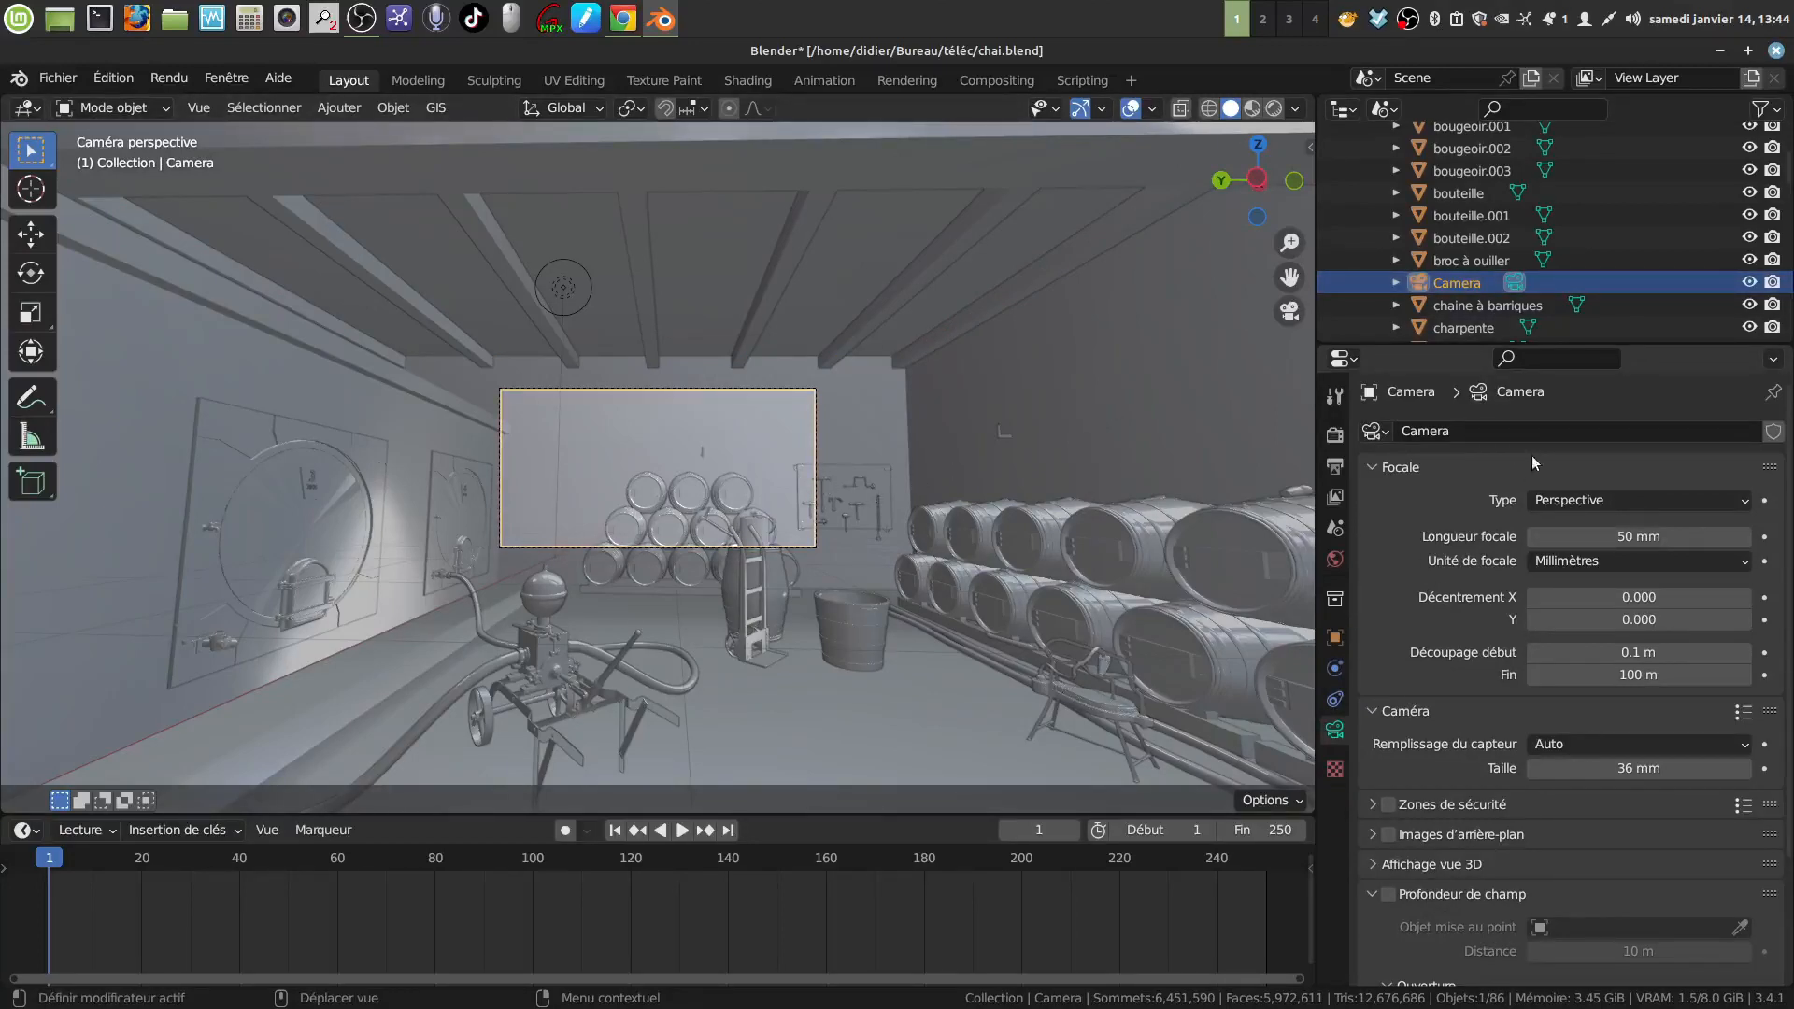
Check that the render engine is Cycles, and set the camera's type to Panoramique with an Équirectangulaire panorama
left_click(1334, 434)
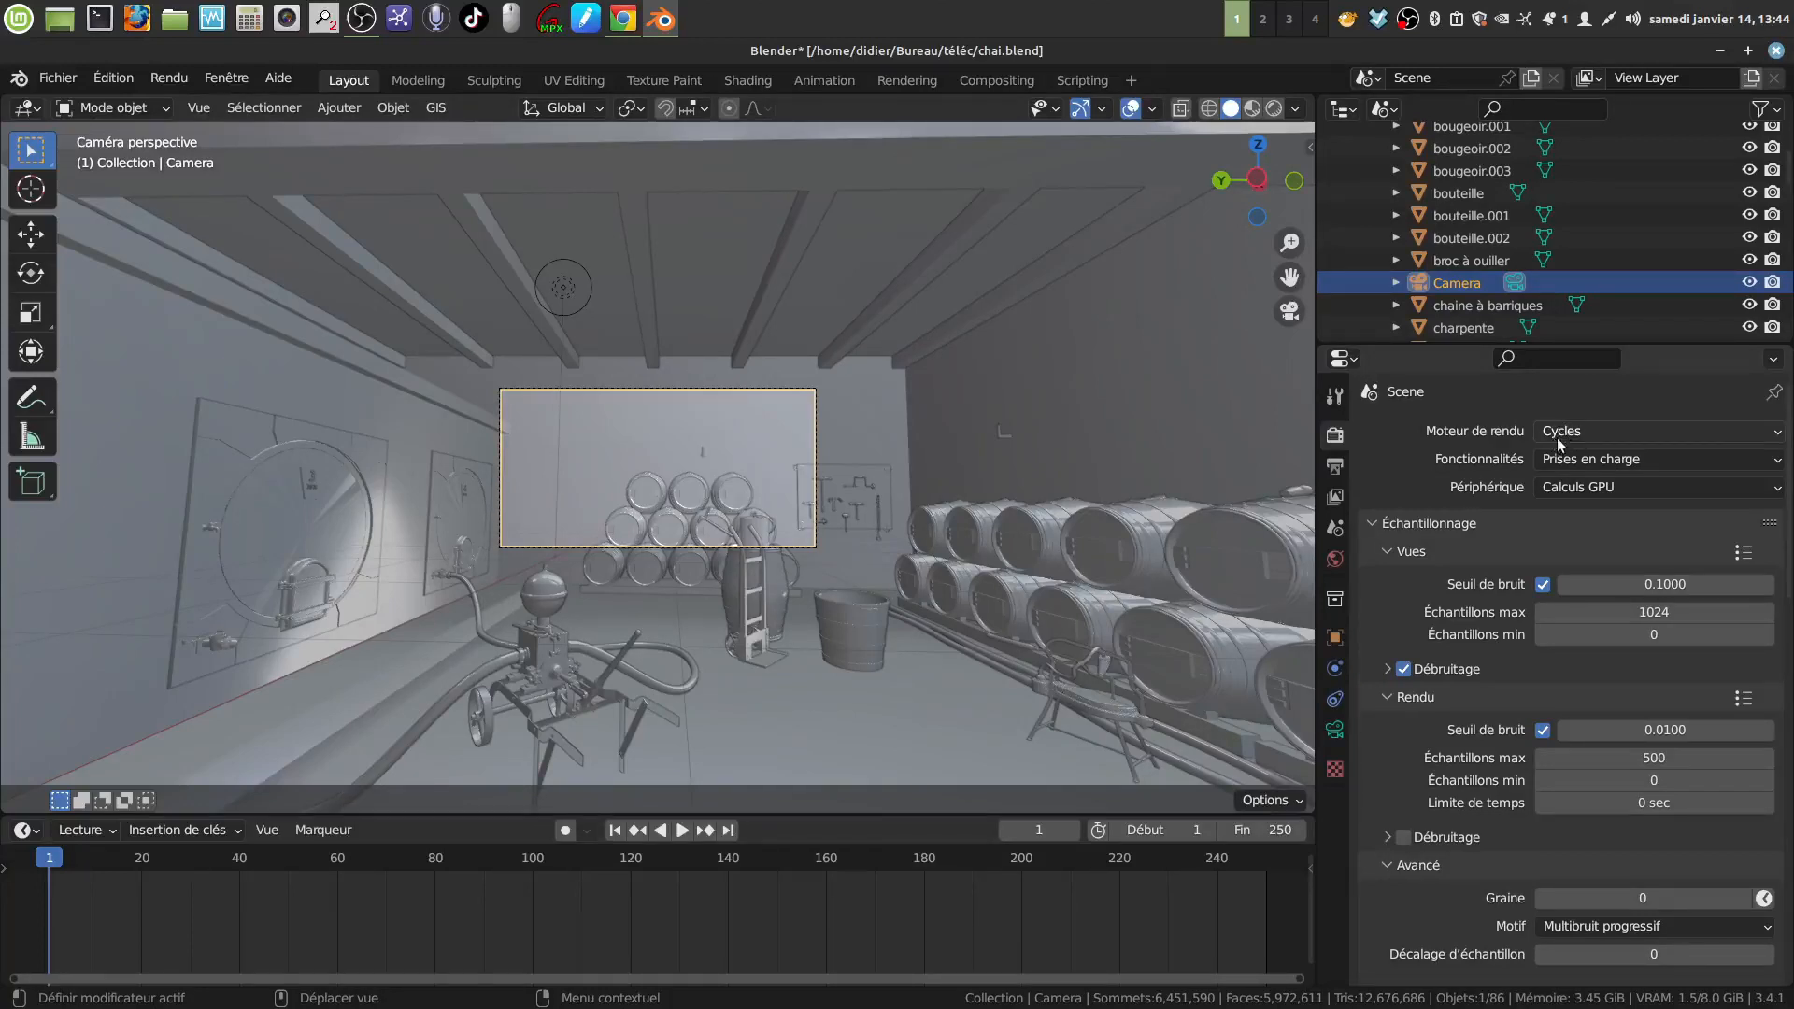
left_click(1334, 731)
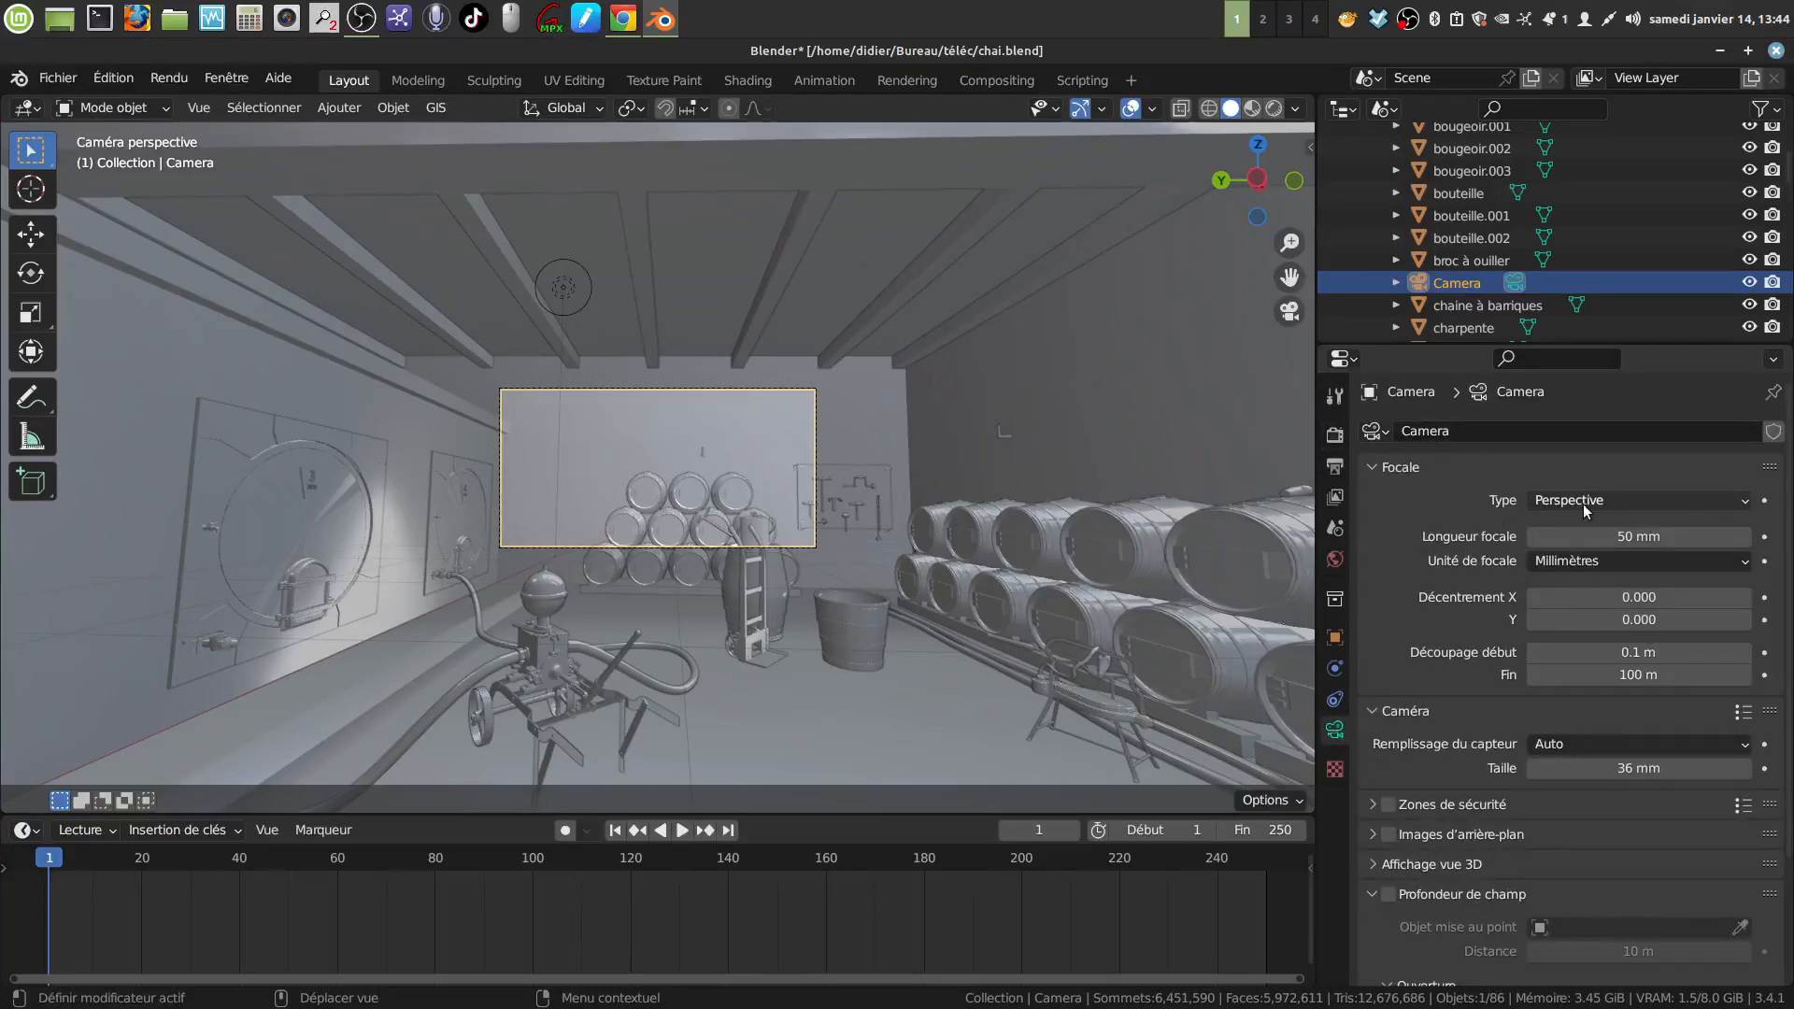
left_click(1371, 467)
left_click(1371, 469)
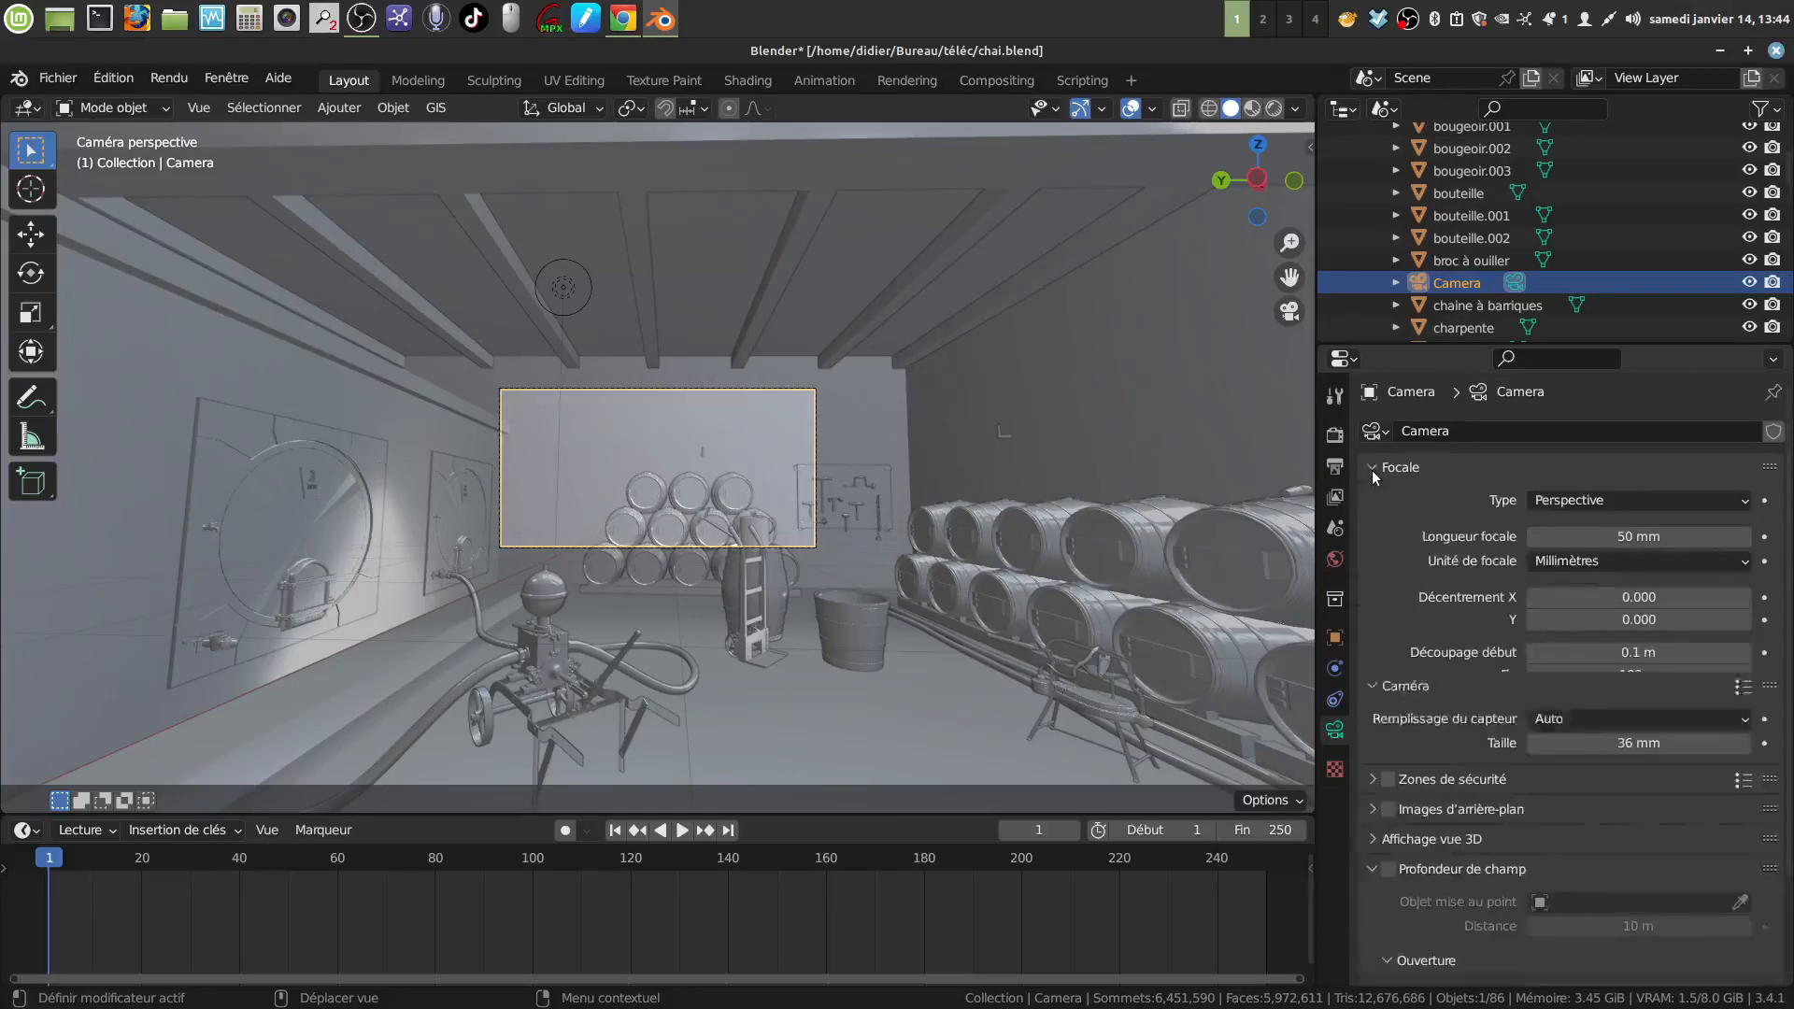
left_click(1746, 503)
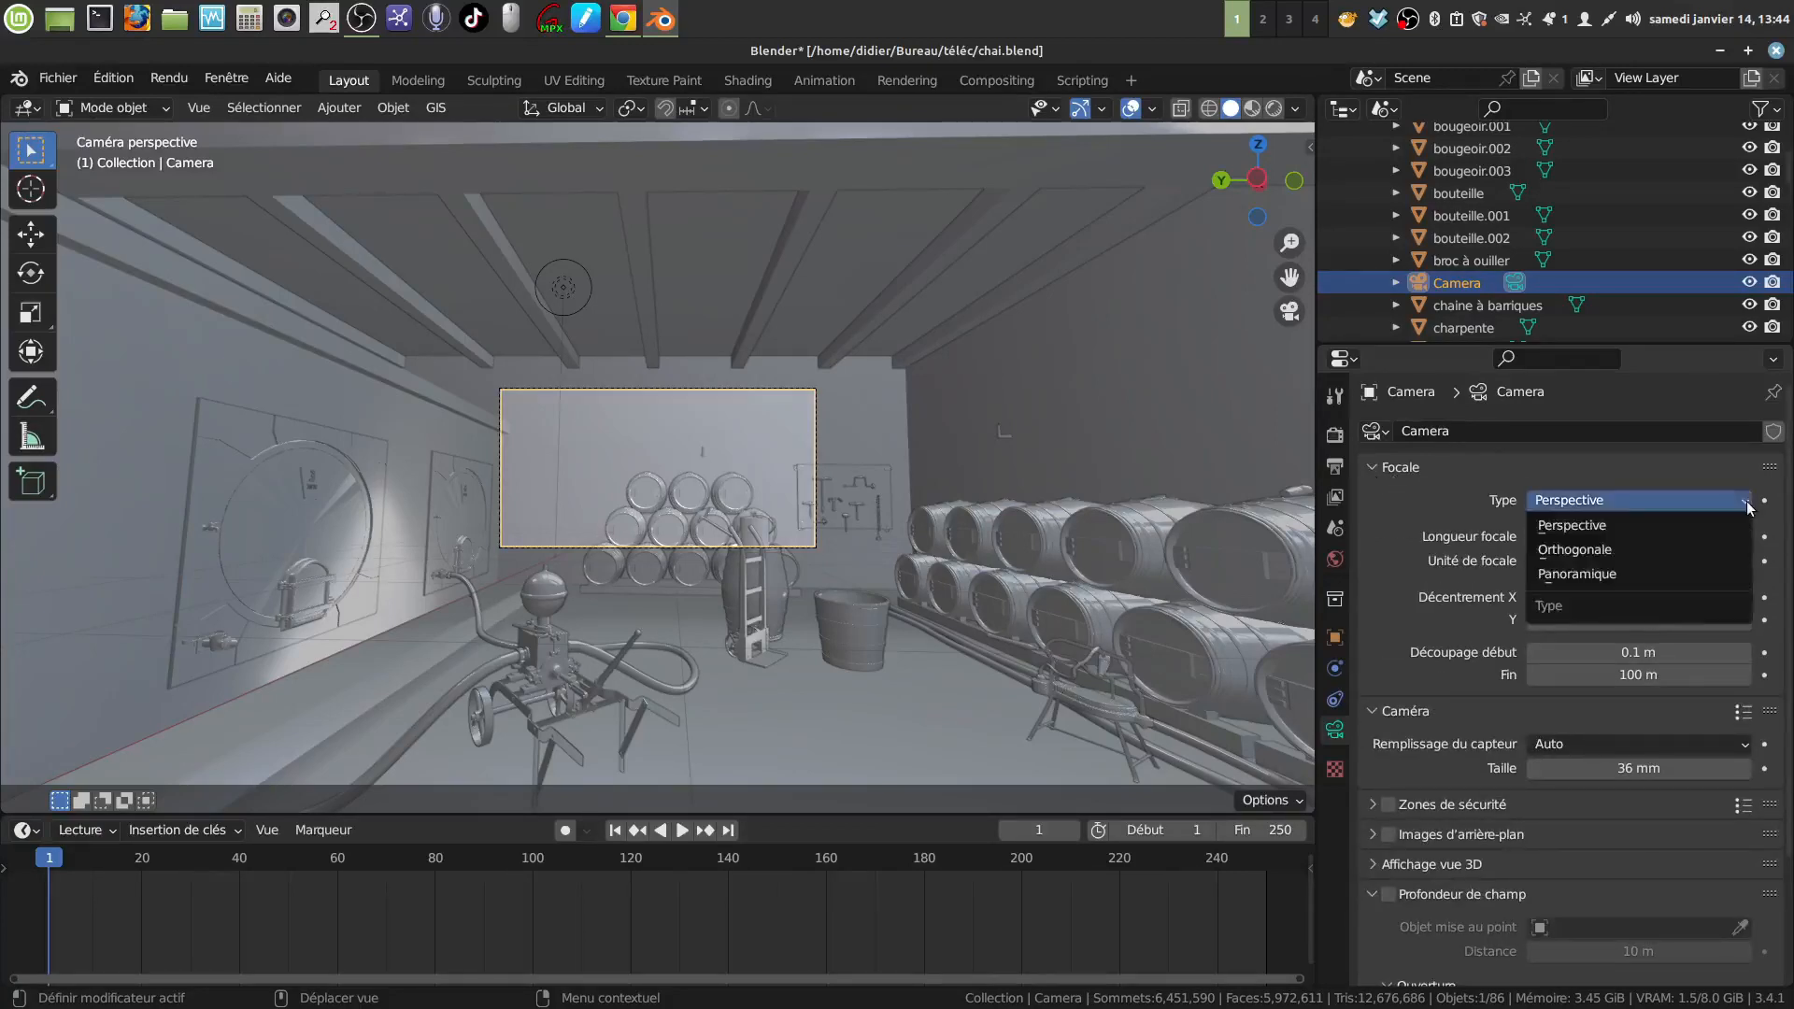
left_click(1618, 572)
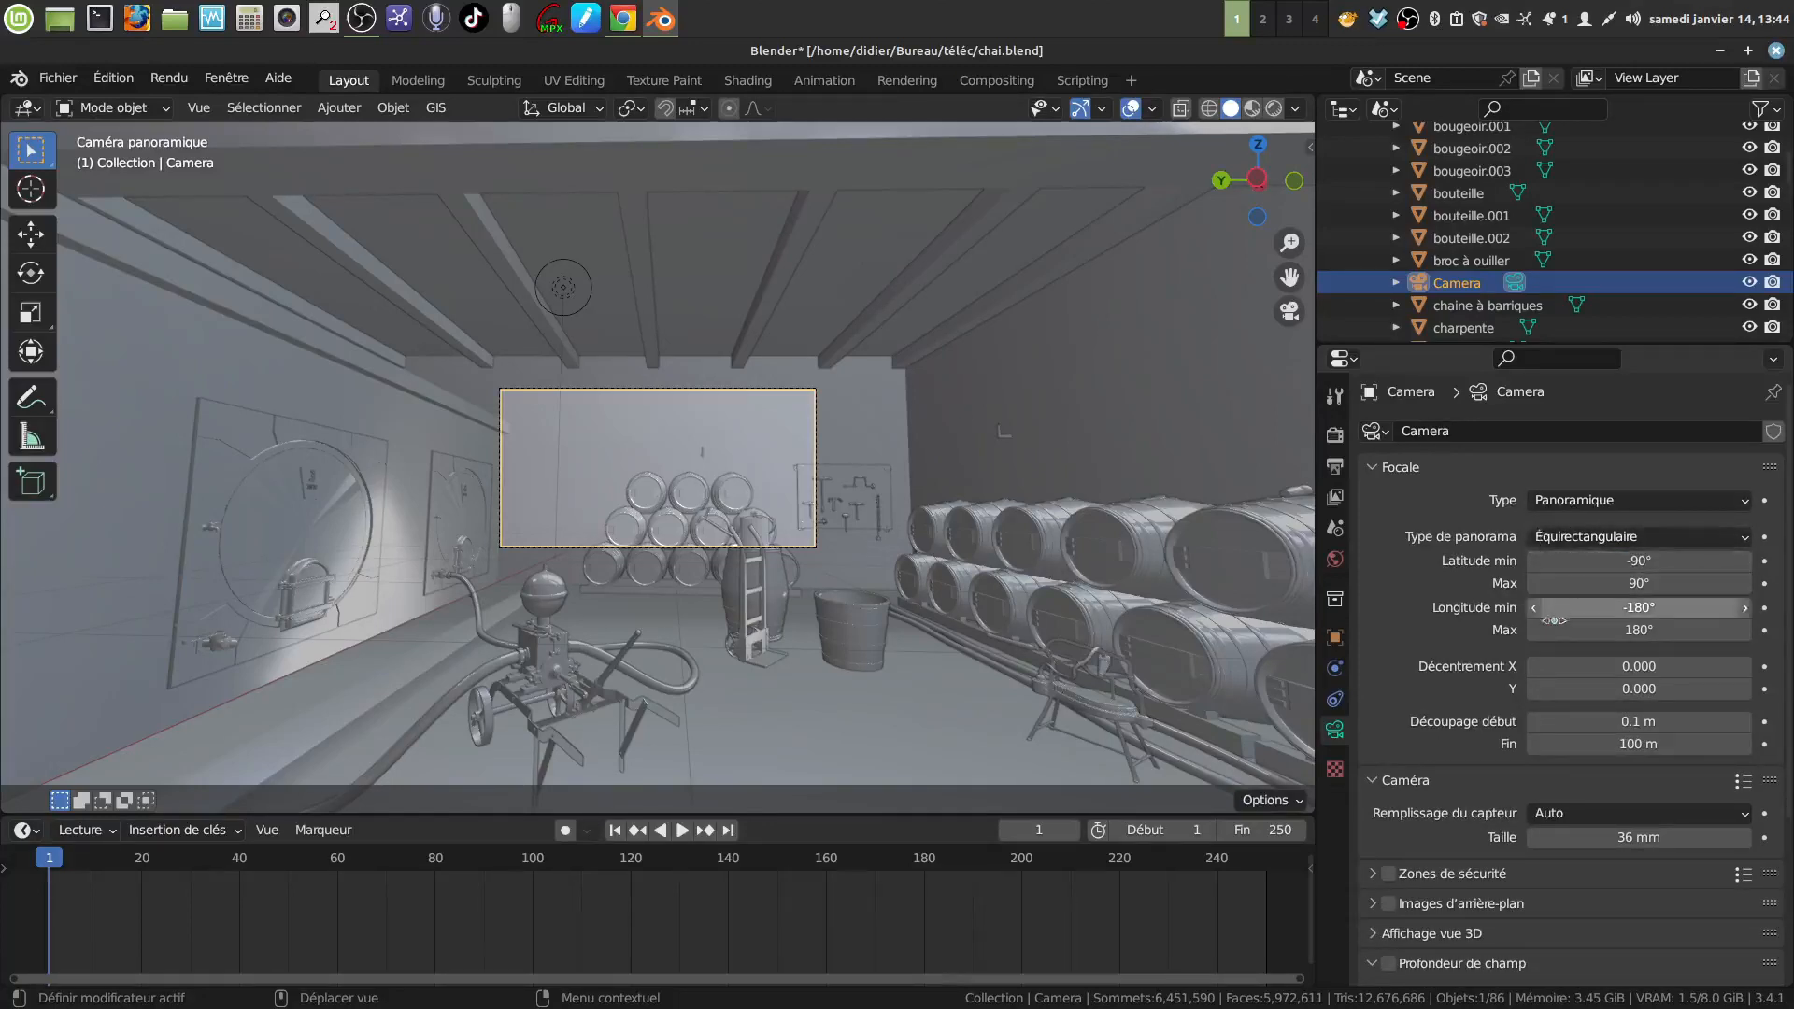
left_click(1747, 539)
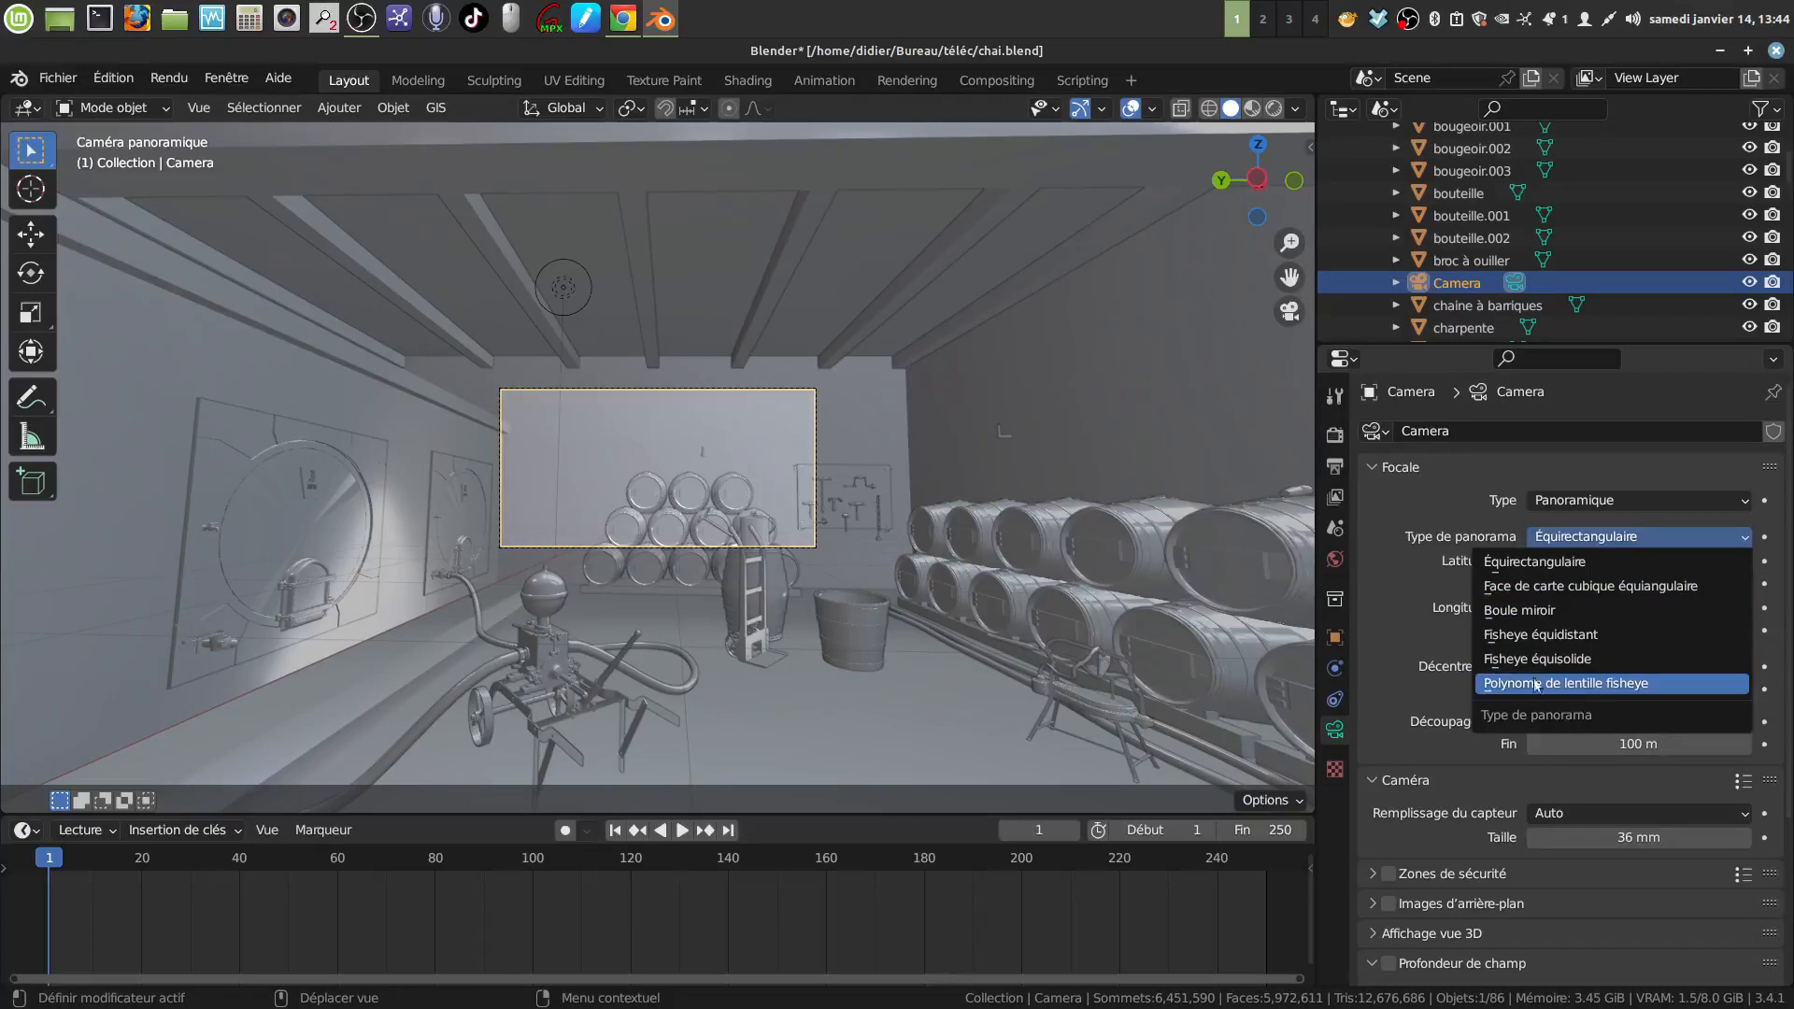
left_click(1597, 562)
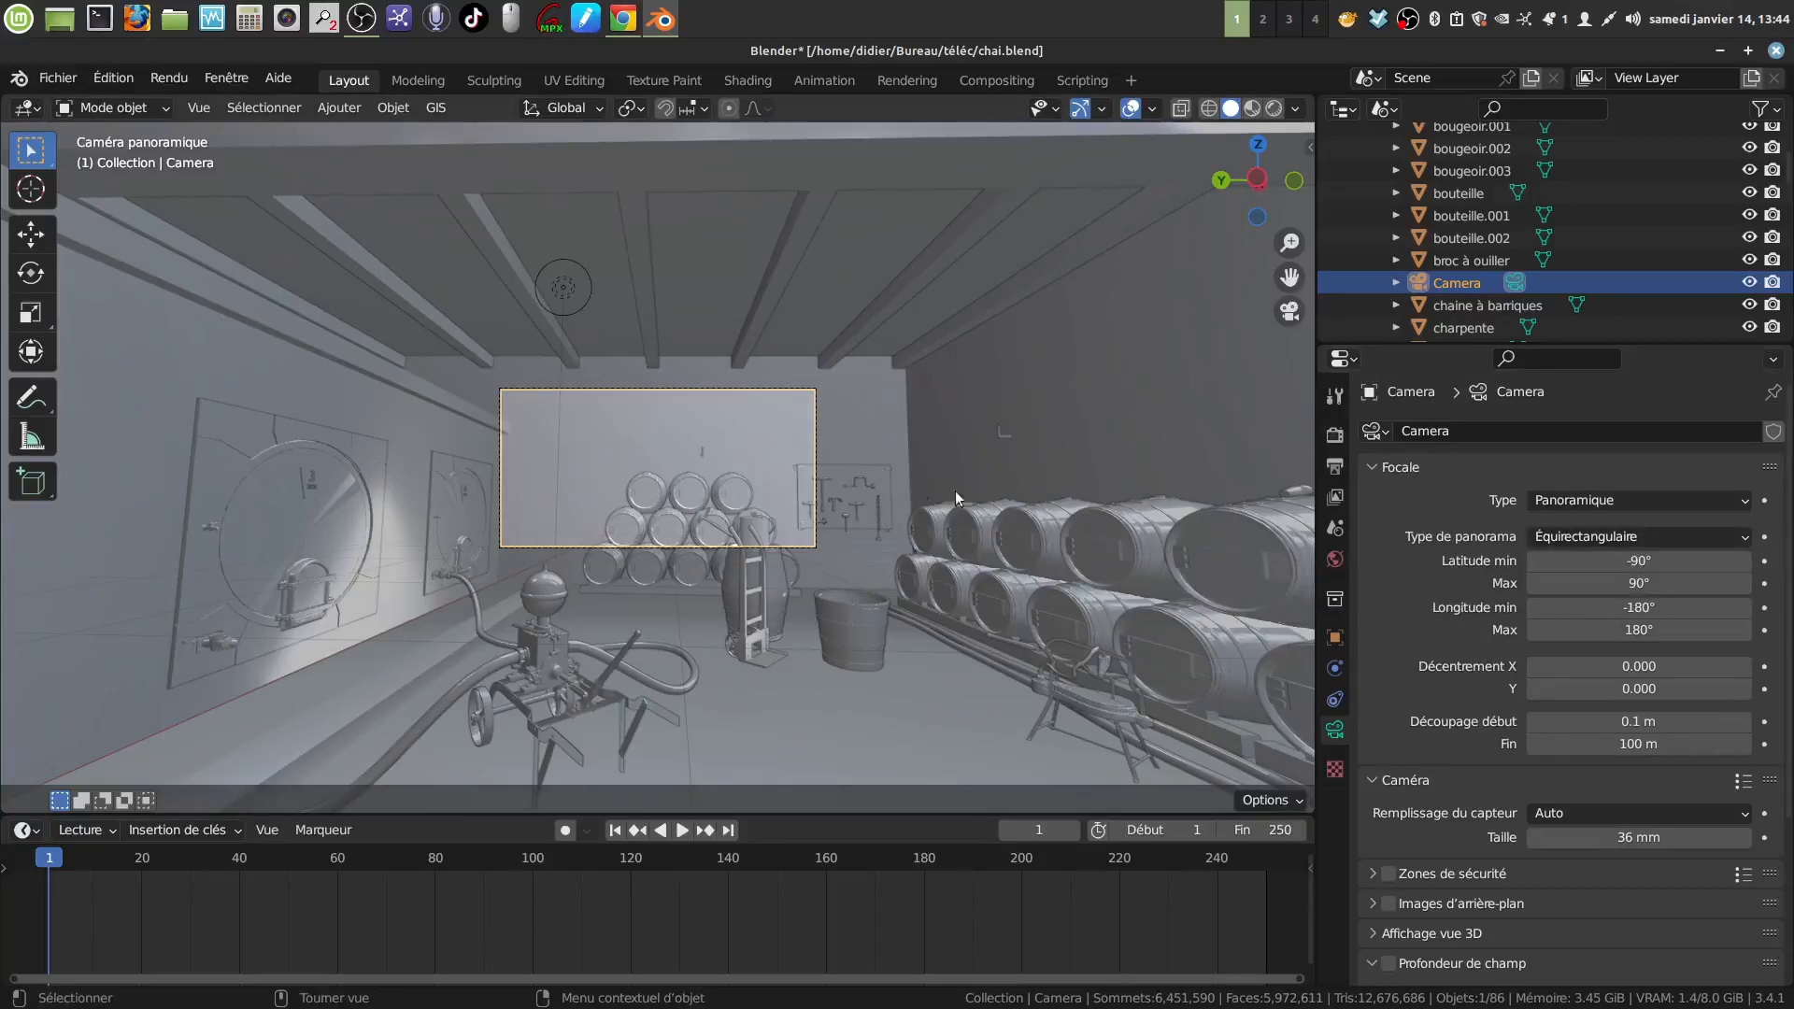
Review the output resolution and the Cycles sampling, advanced and performance settings for the panorama render
left_click(1334, 470)
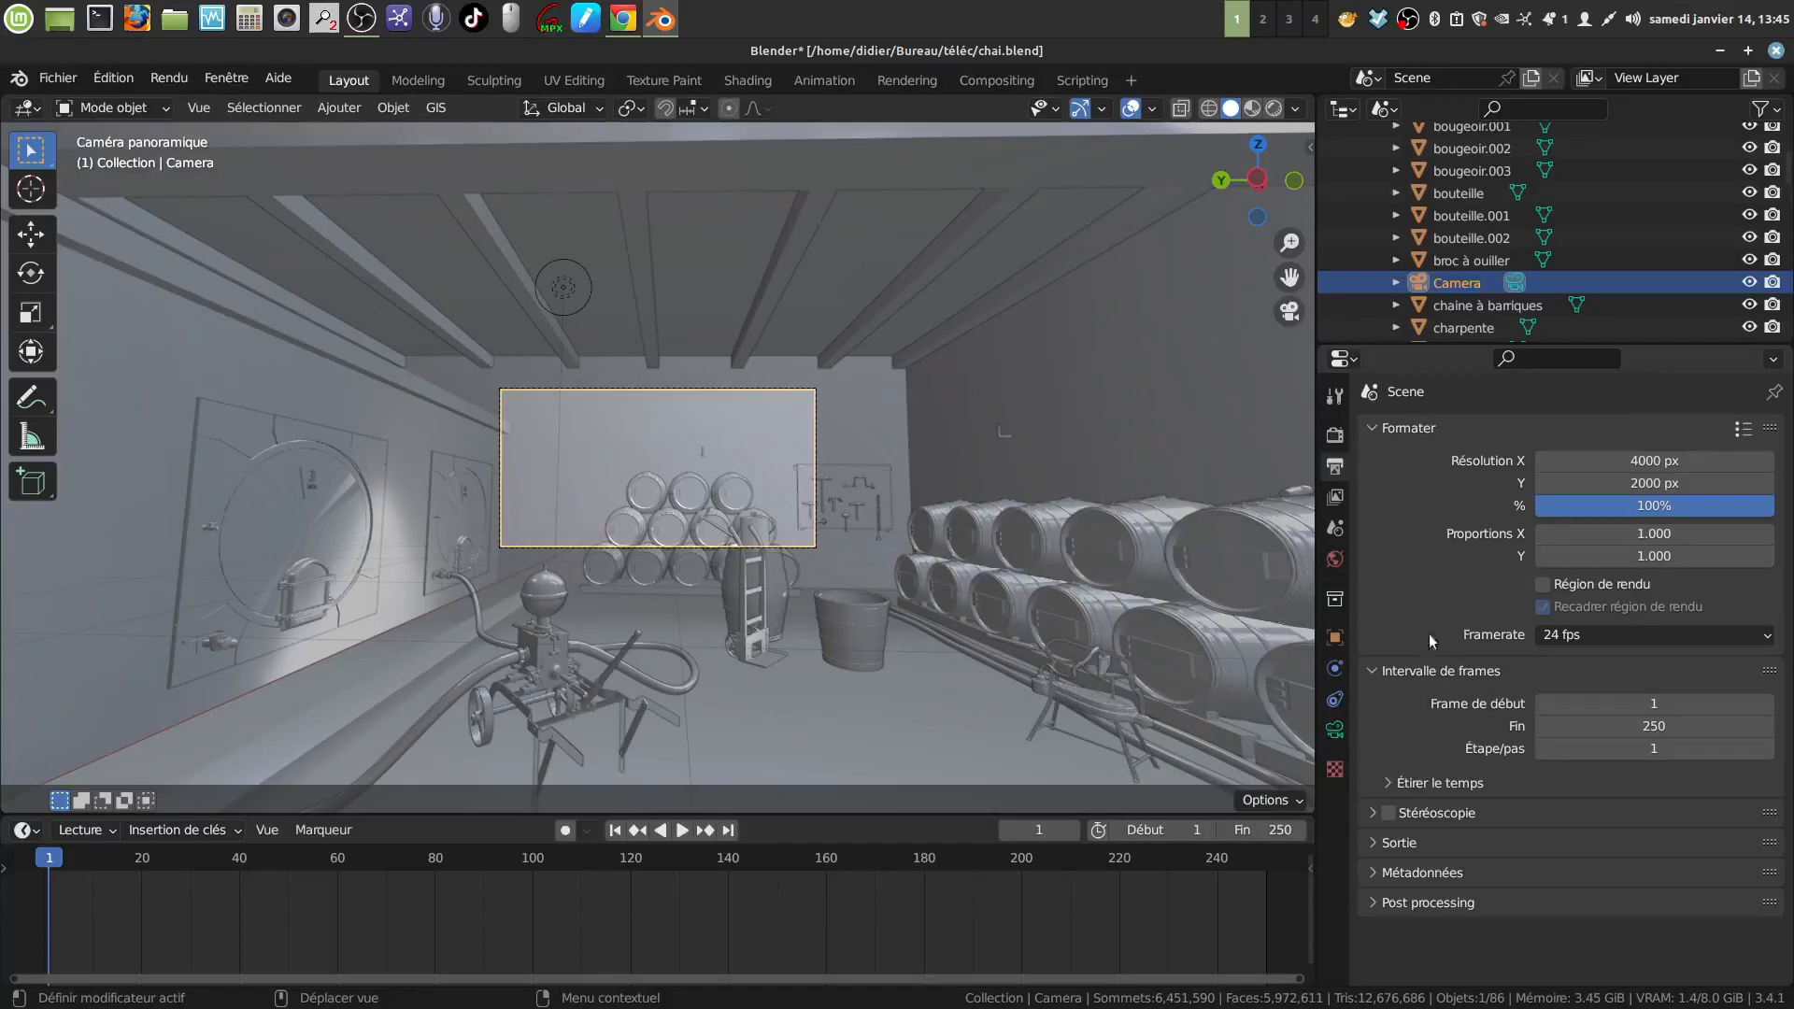
left_click(1336, 436)
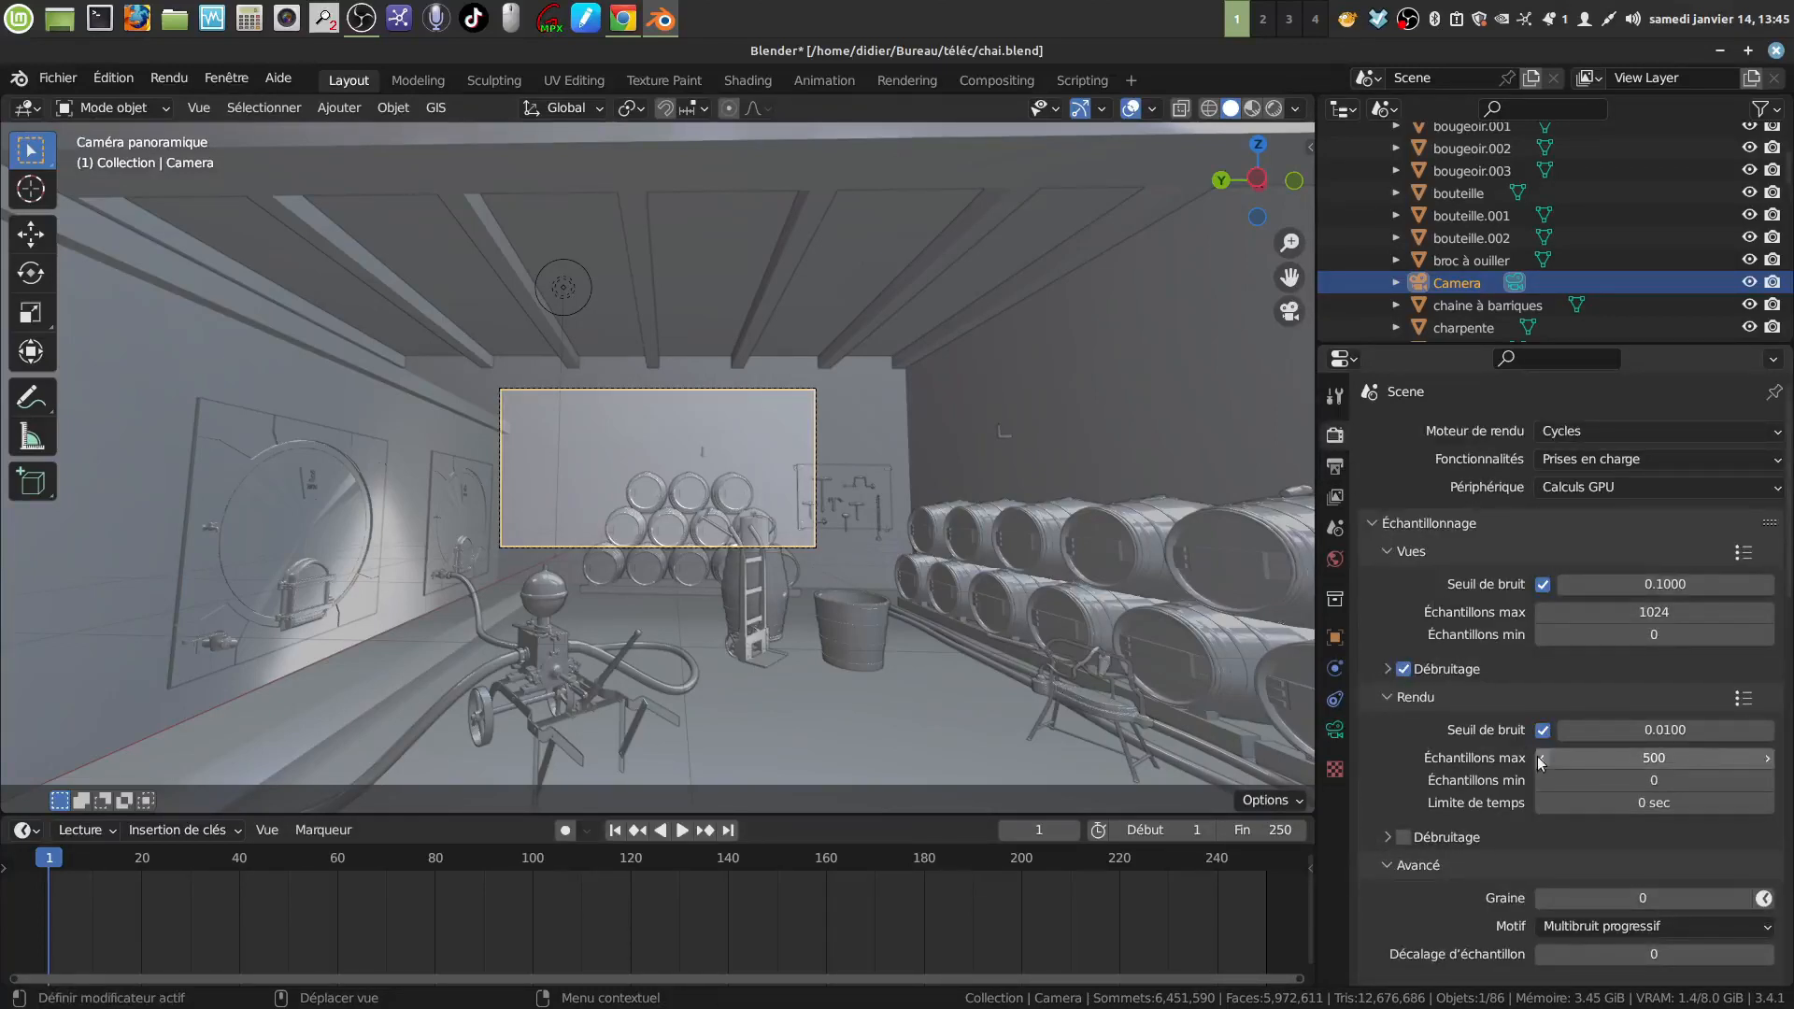
scroll(1635, 727, "down", 3)
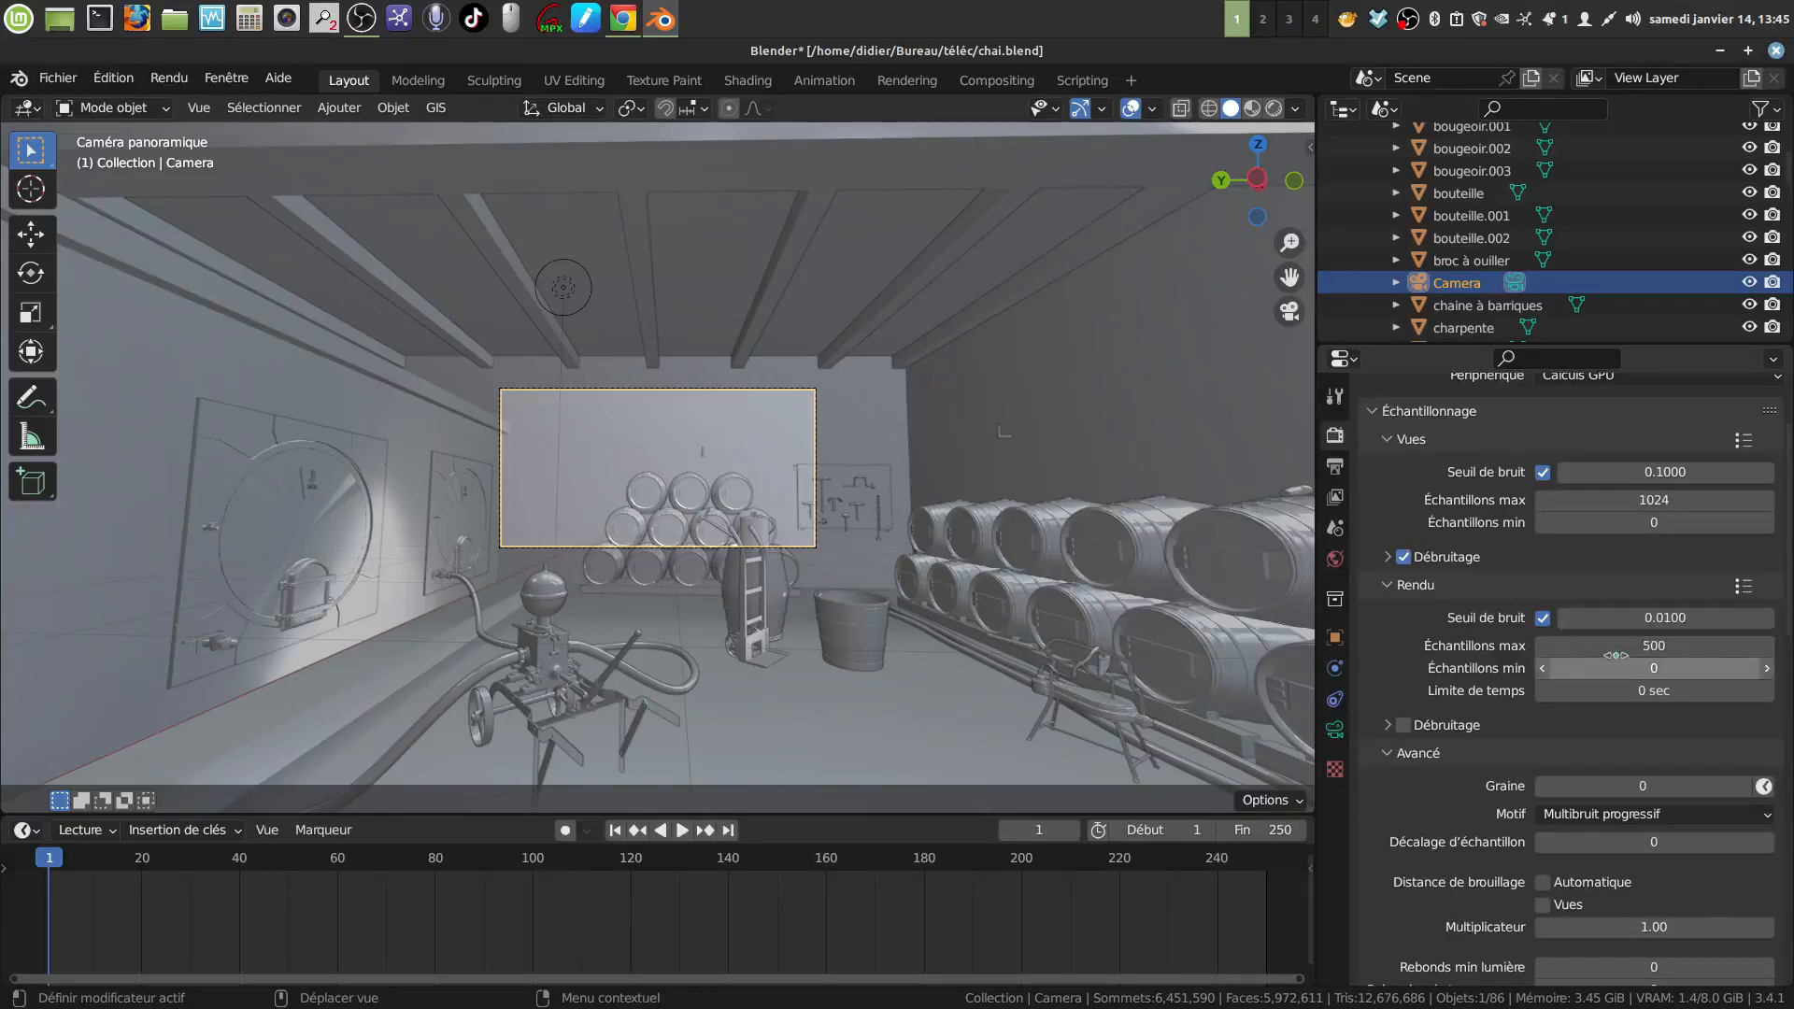
scroll(1644, 687, "down", 10)
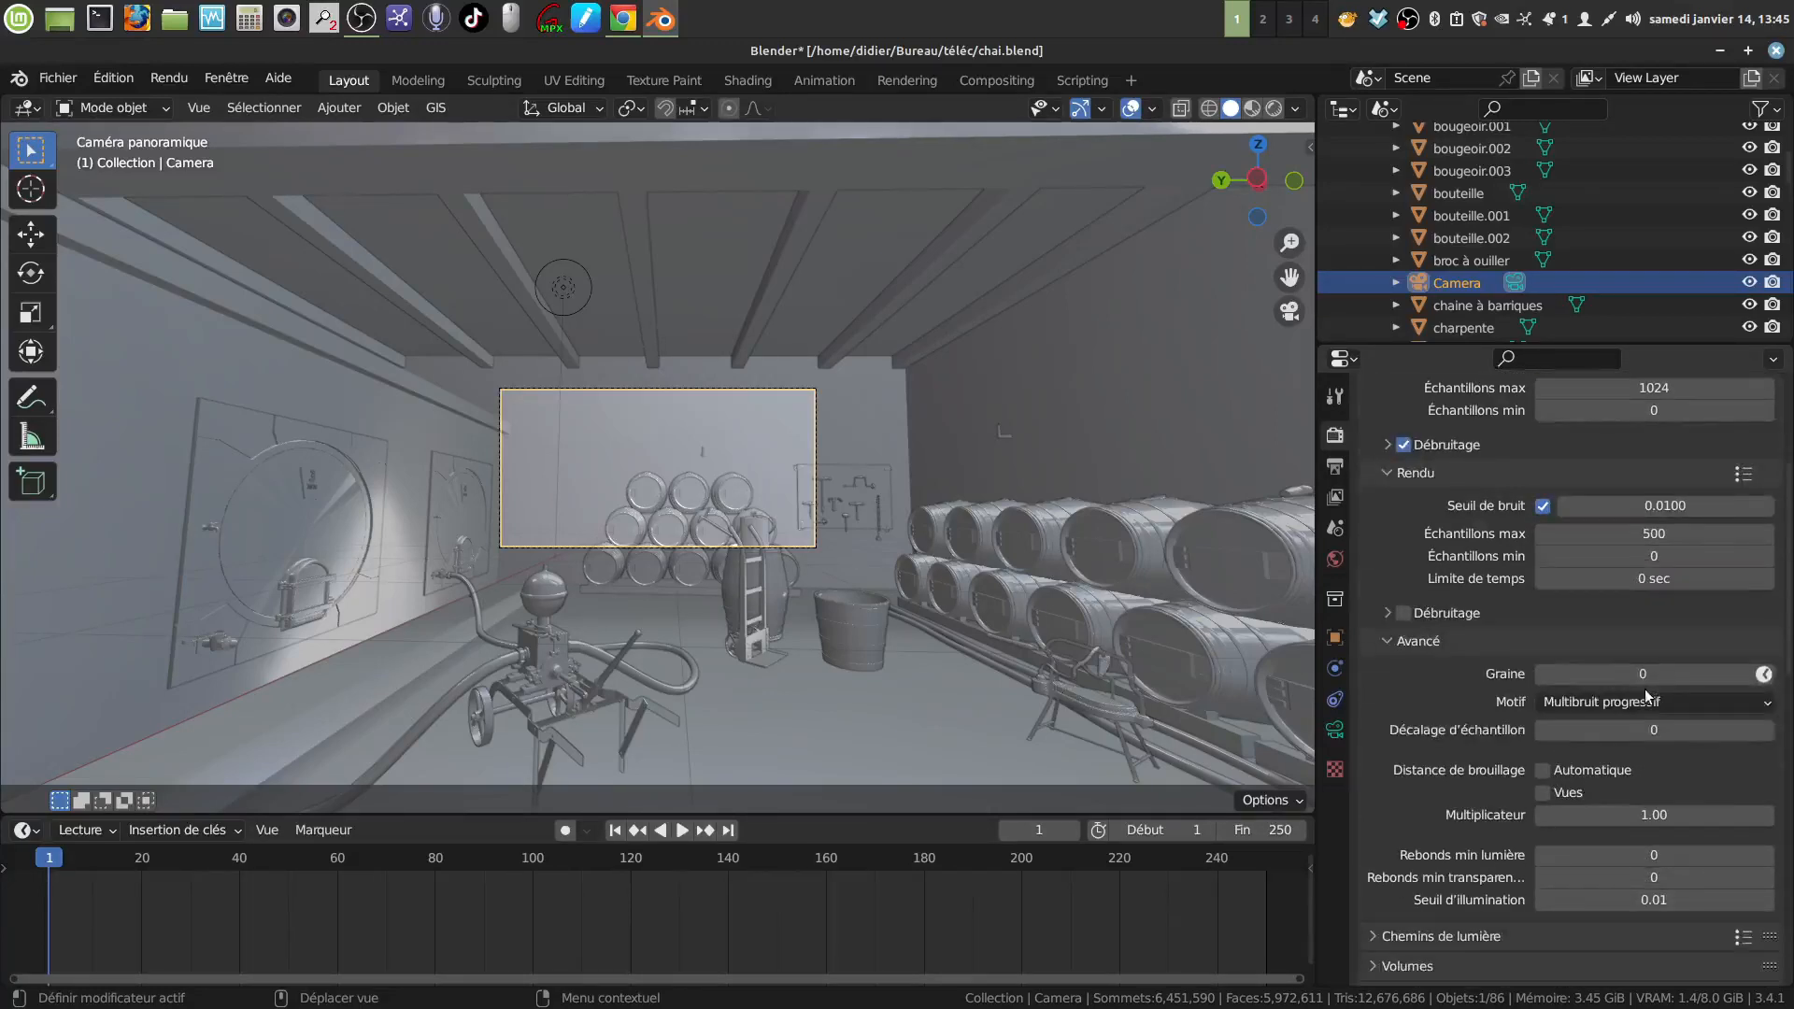
scroll(1644, 689, "down", 6)
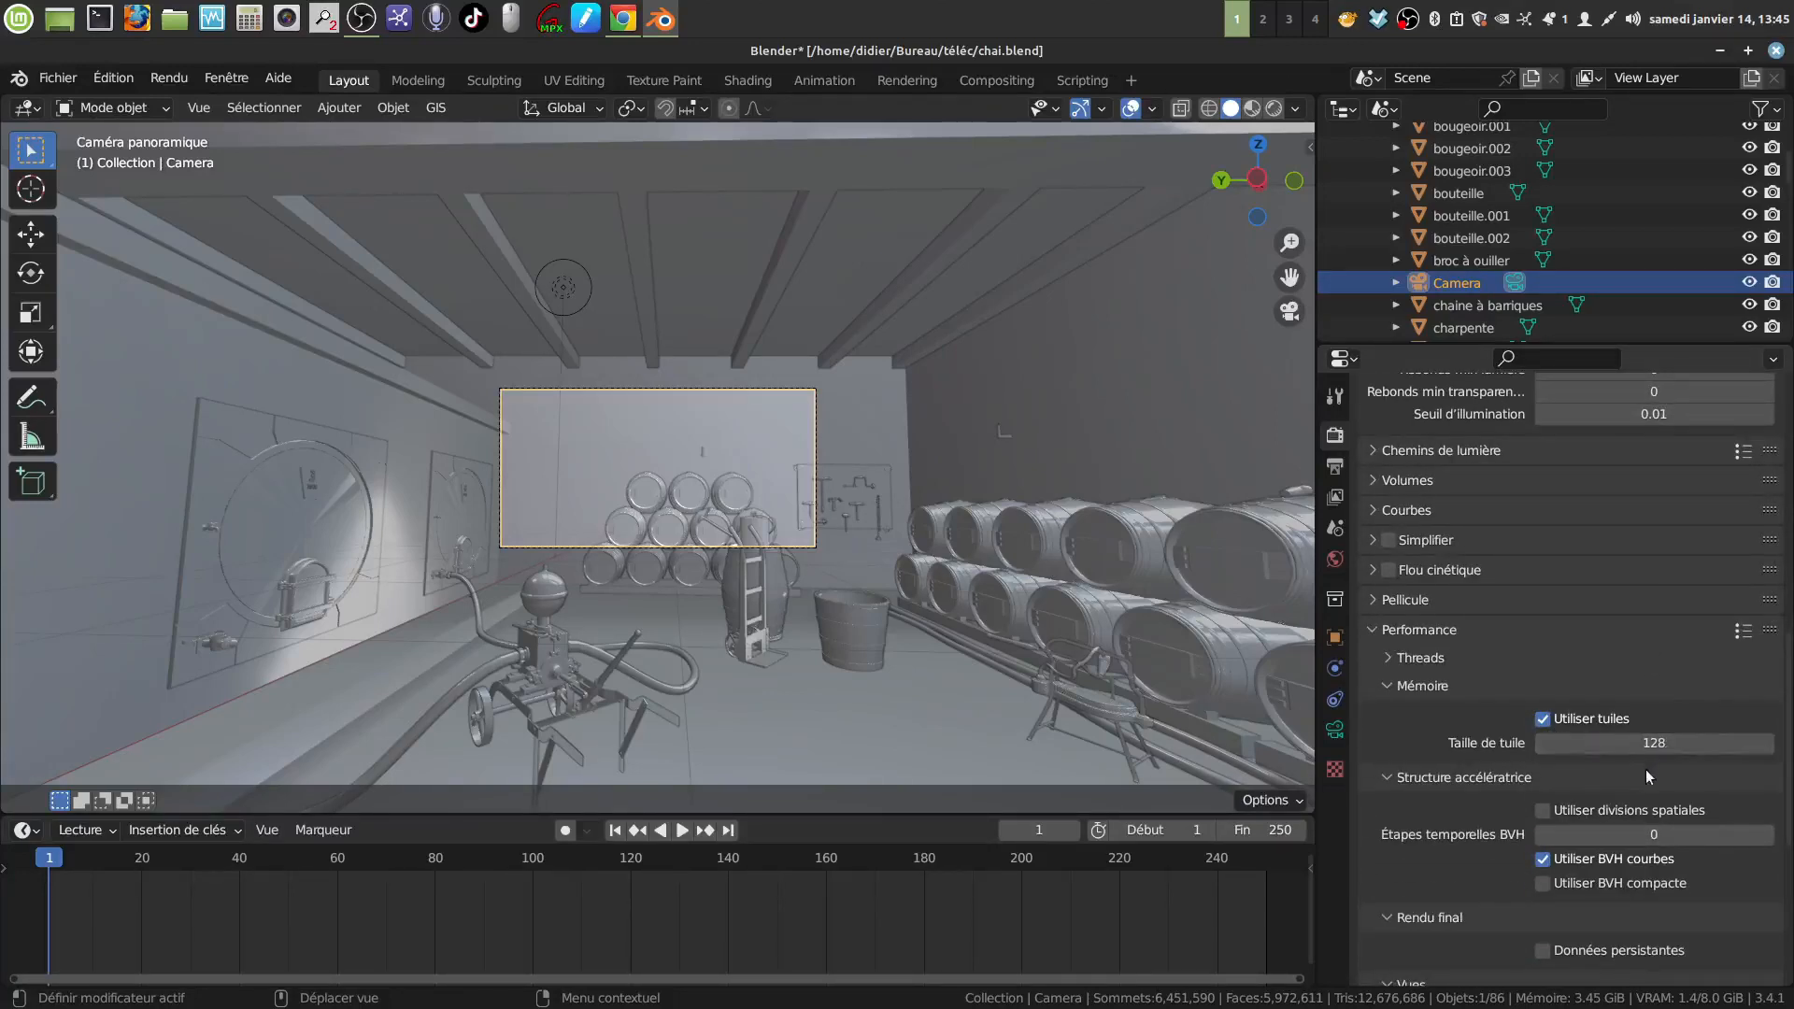
scroll(1641, 764, "up", 7)
scroll(1633, 761, "up", 10)
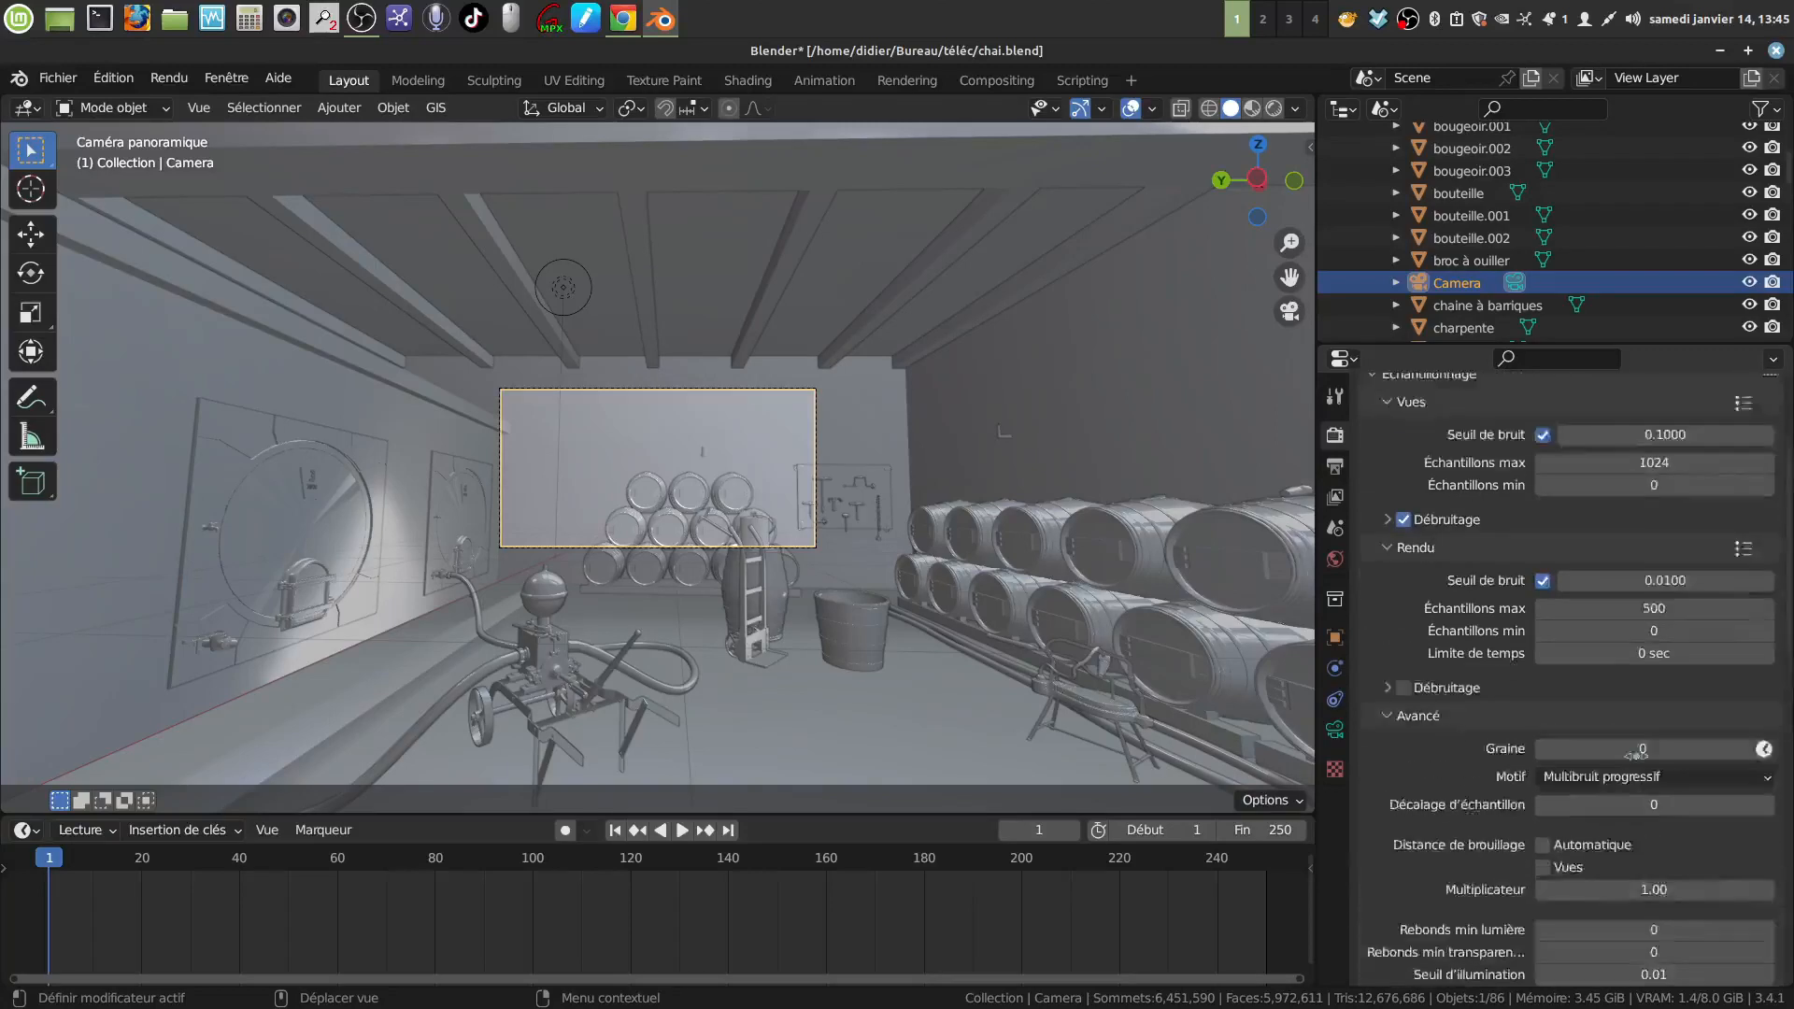
Preview the equirectangular panorama through the camera in rendered shading, inspect the framing, and return the viewport to solid shading
scroll(1661, 633, "up", 2)
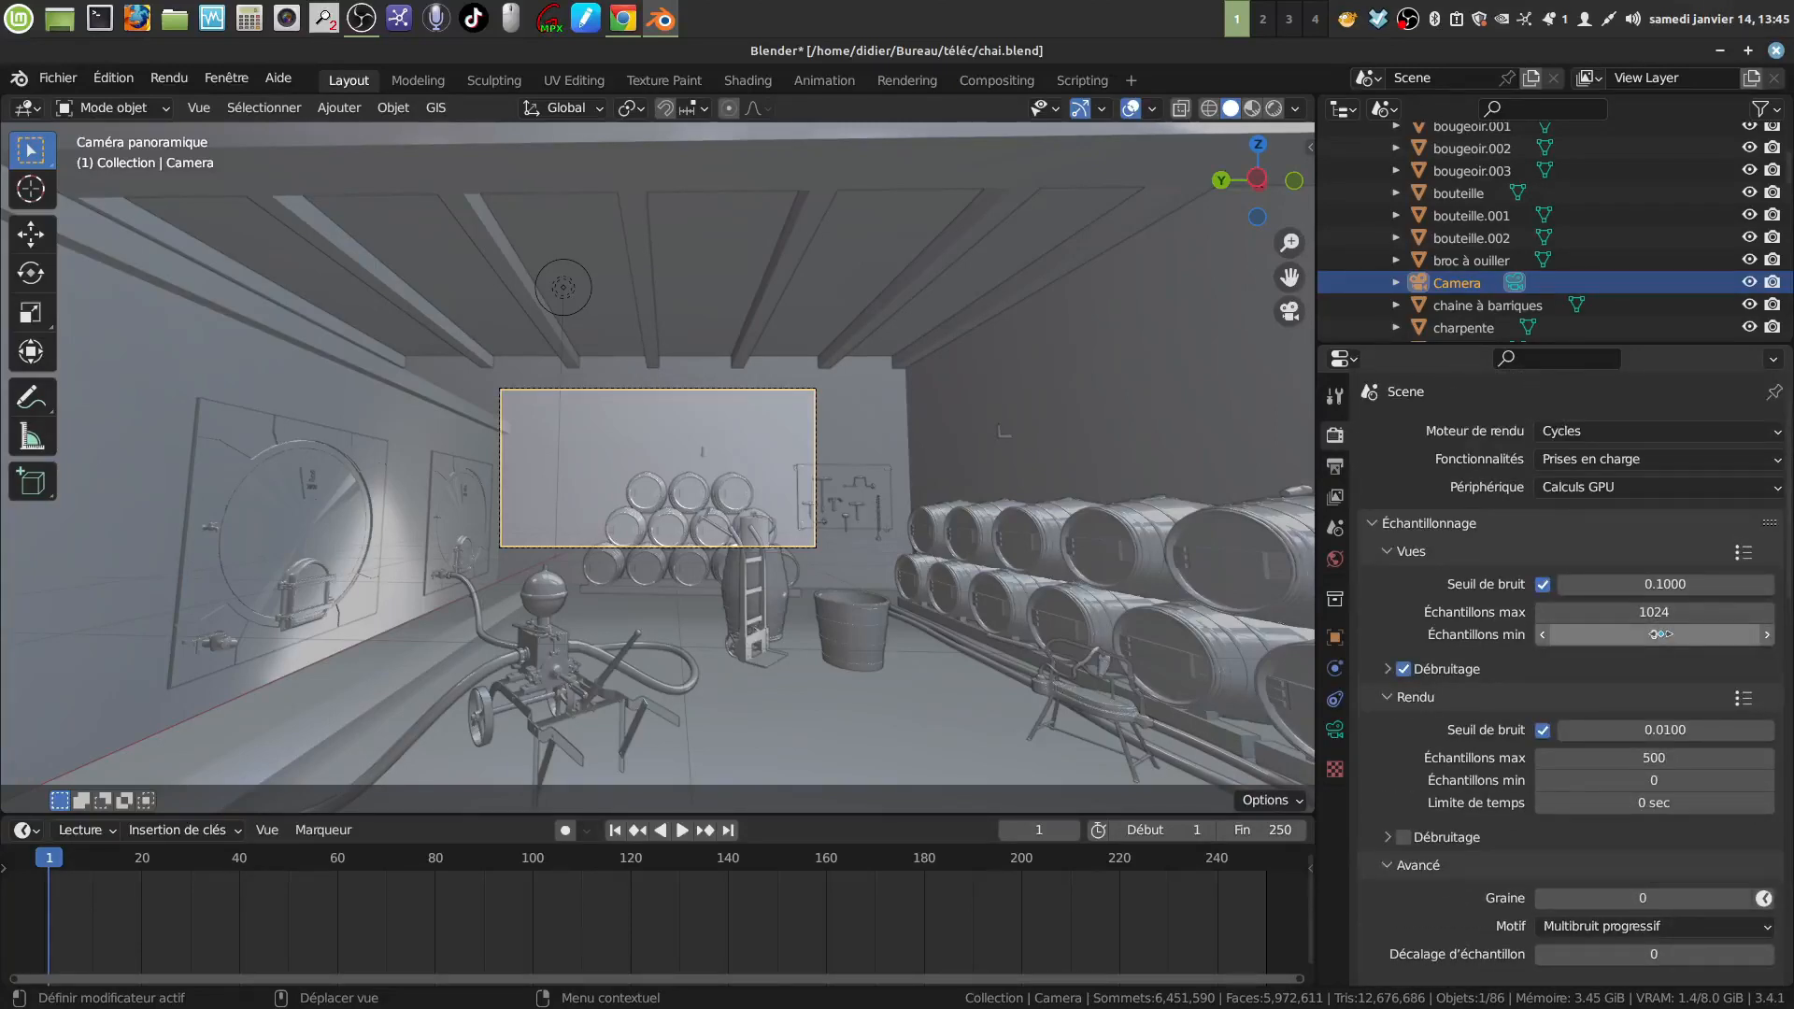
scroll(1584, 679, "down", 4)
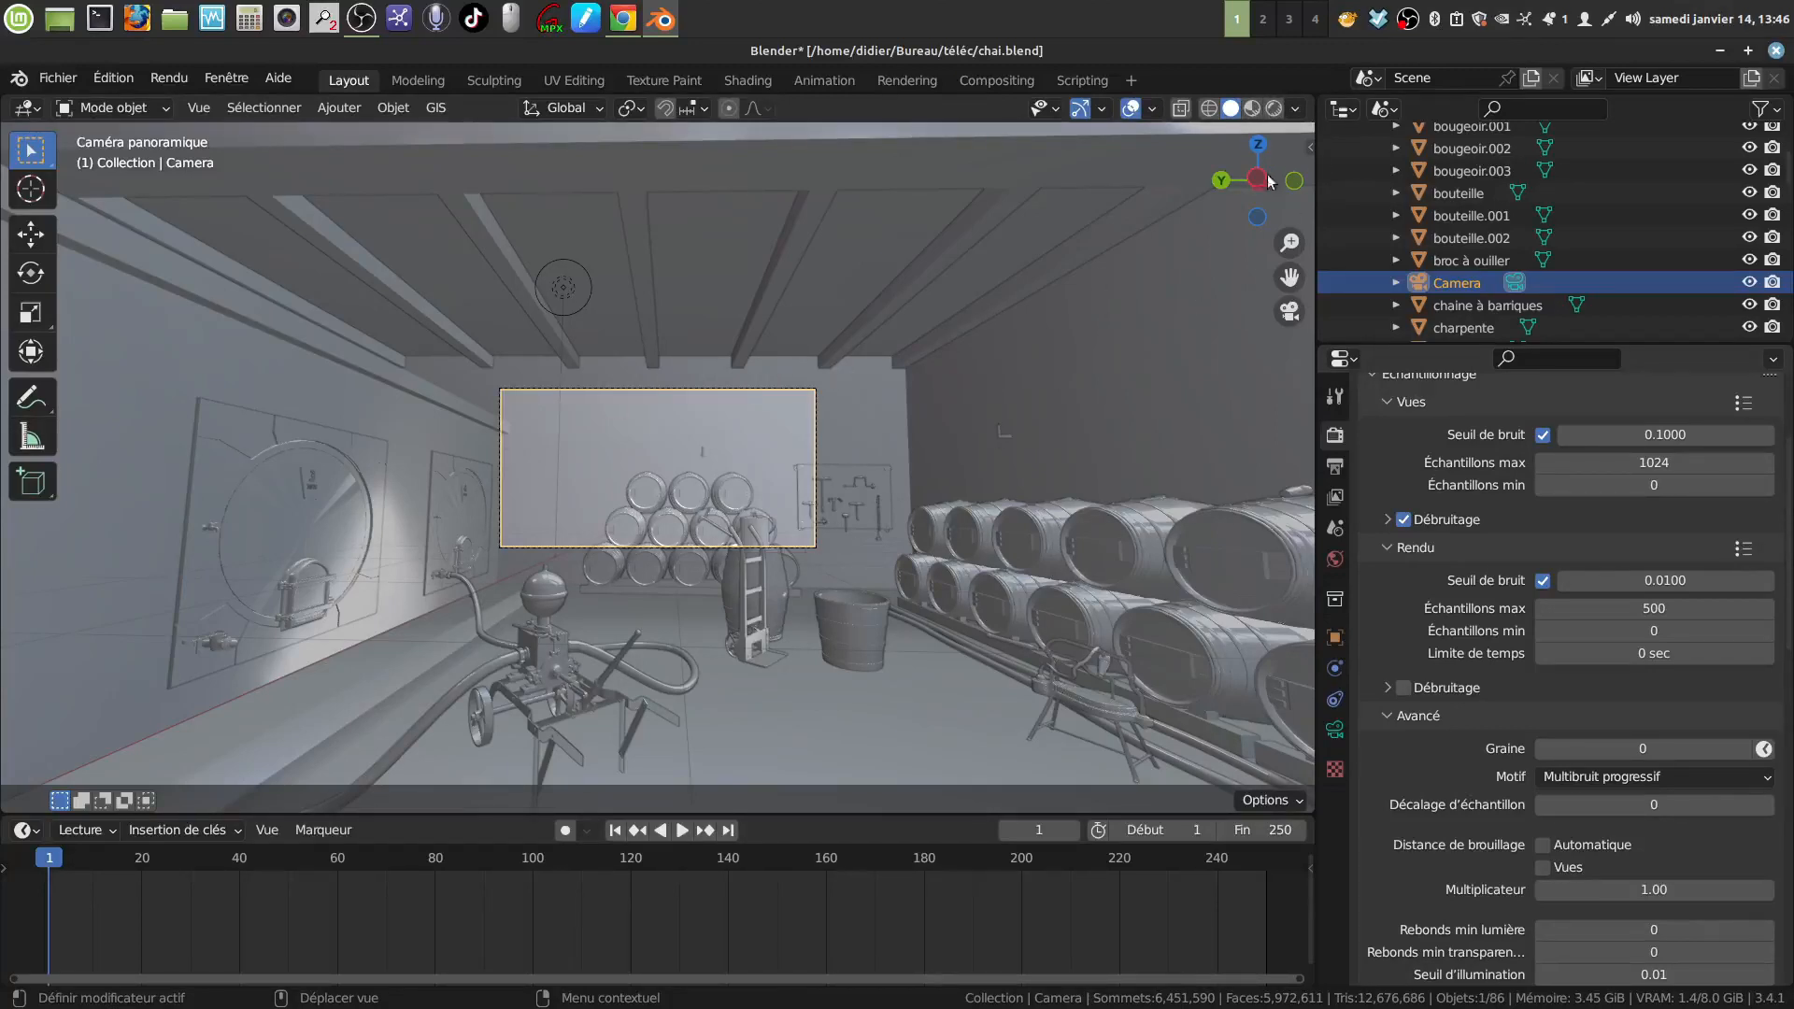
left_click(1275, 109)
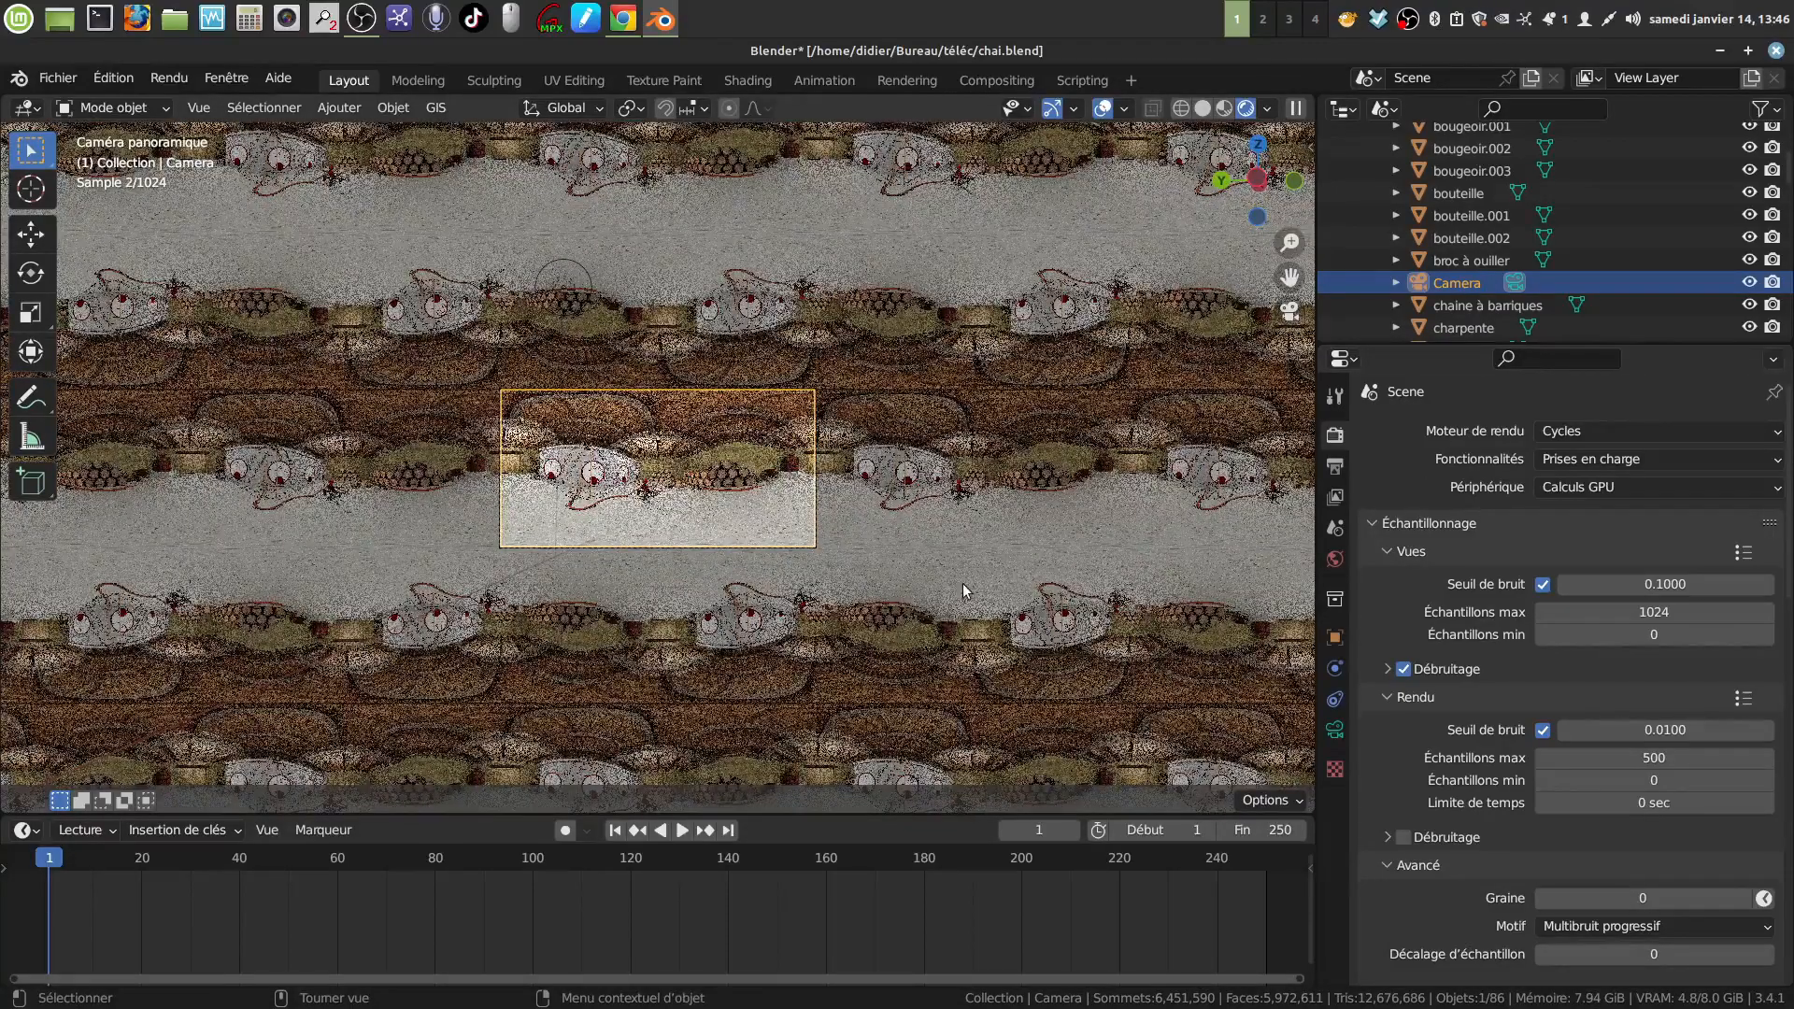
scroll(962, 583, "up", 4)
scroll(962, 584, "up", 2)
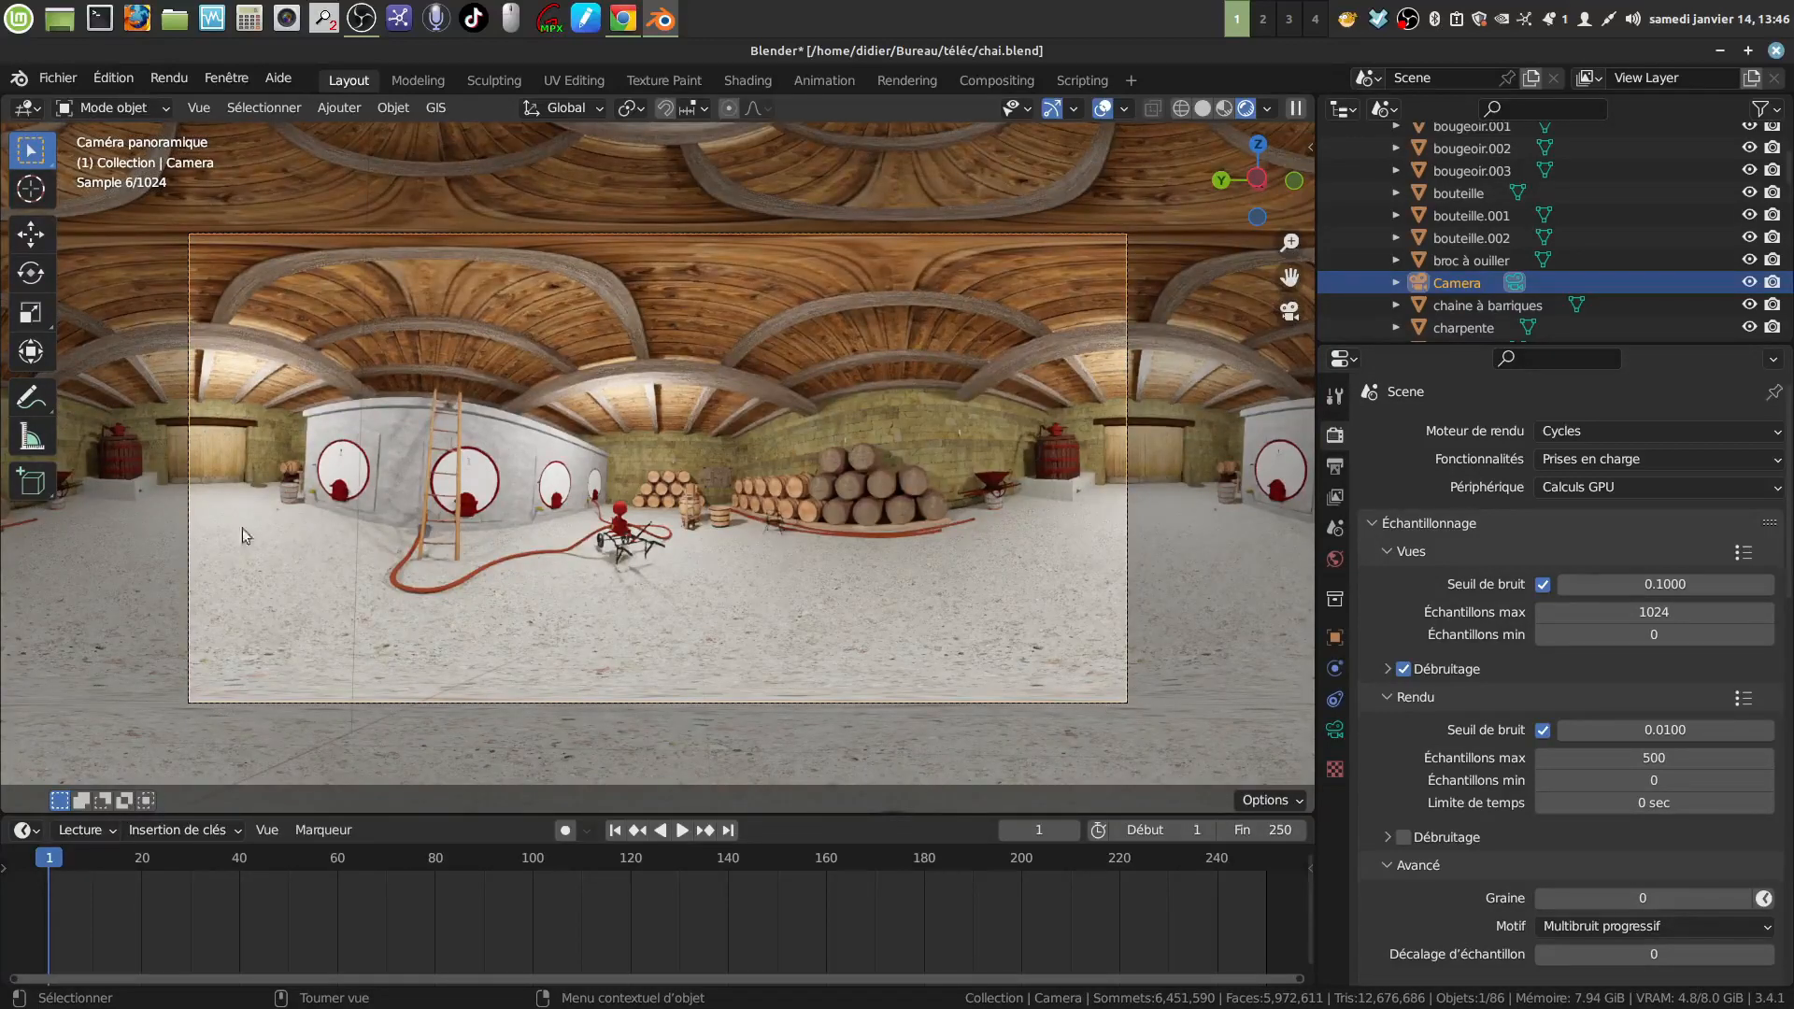
scroll(601, 480, "up", 1)
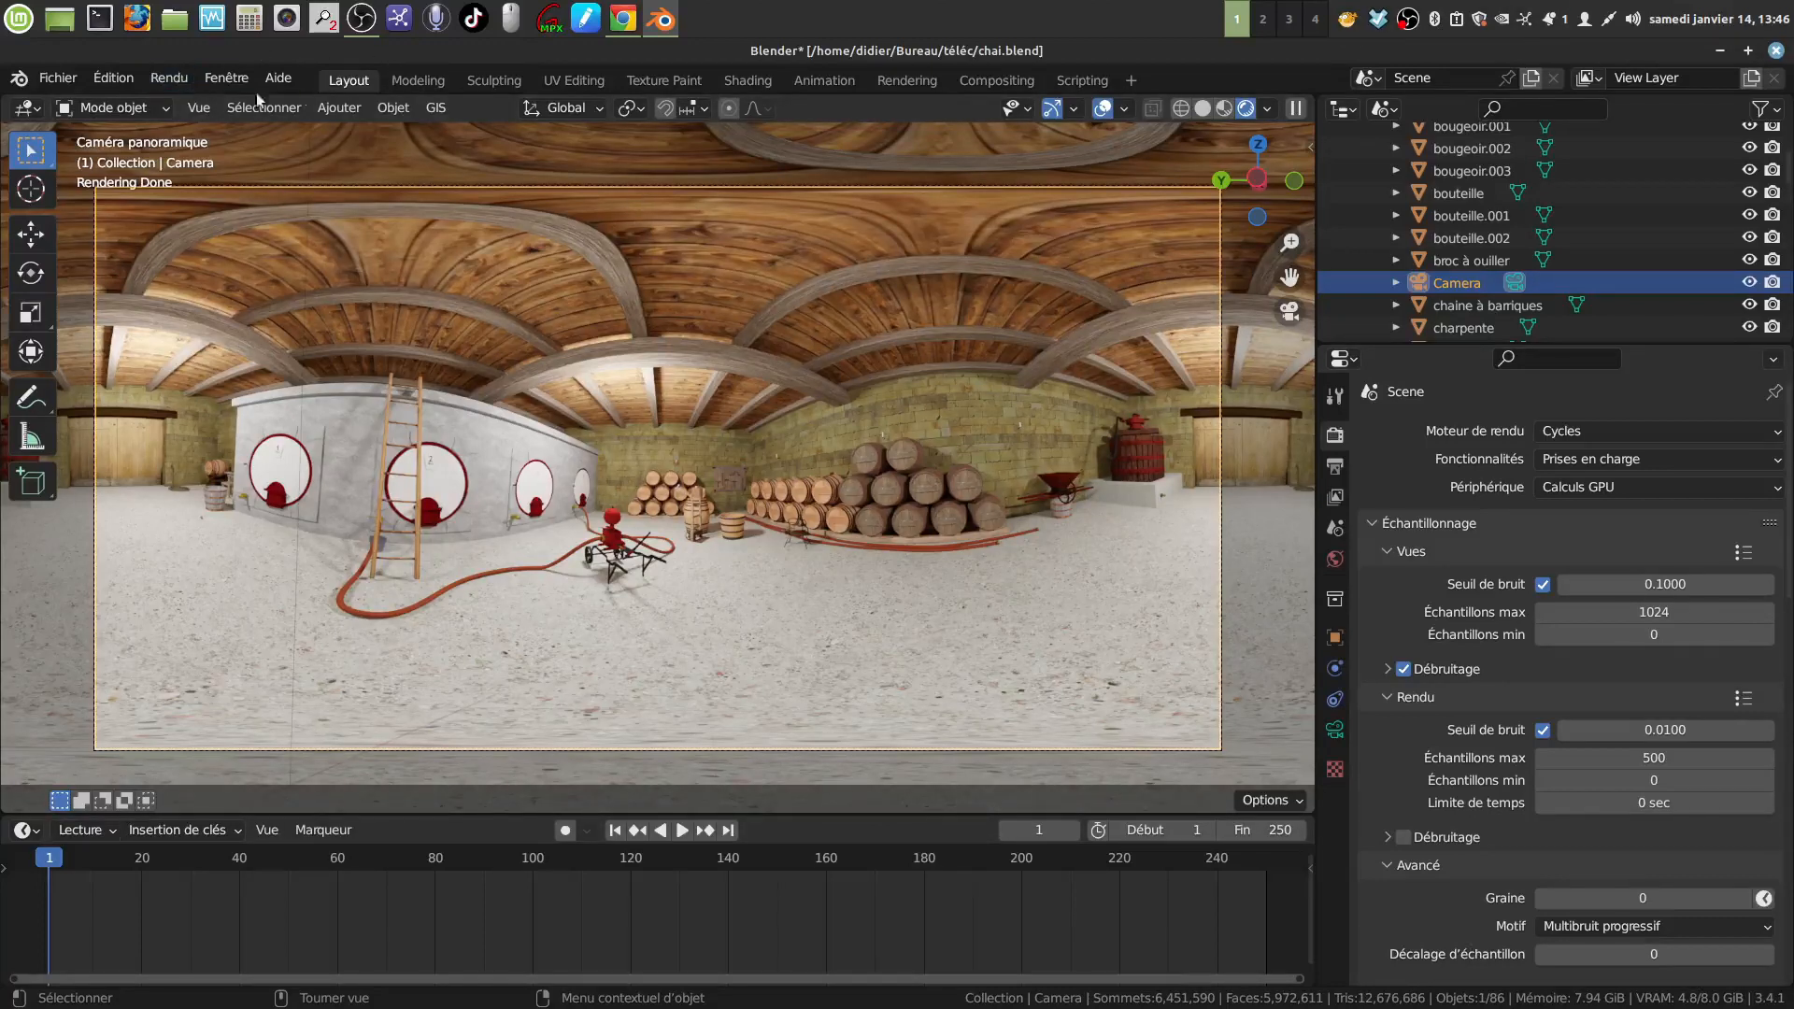
left_click(1199, 109)
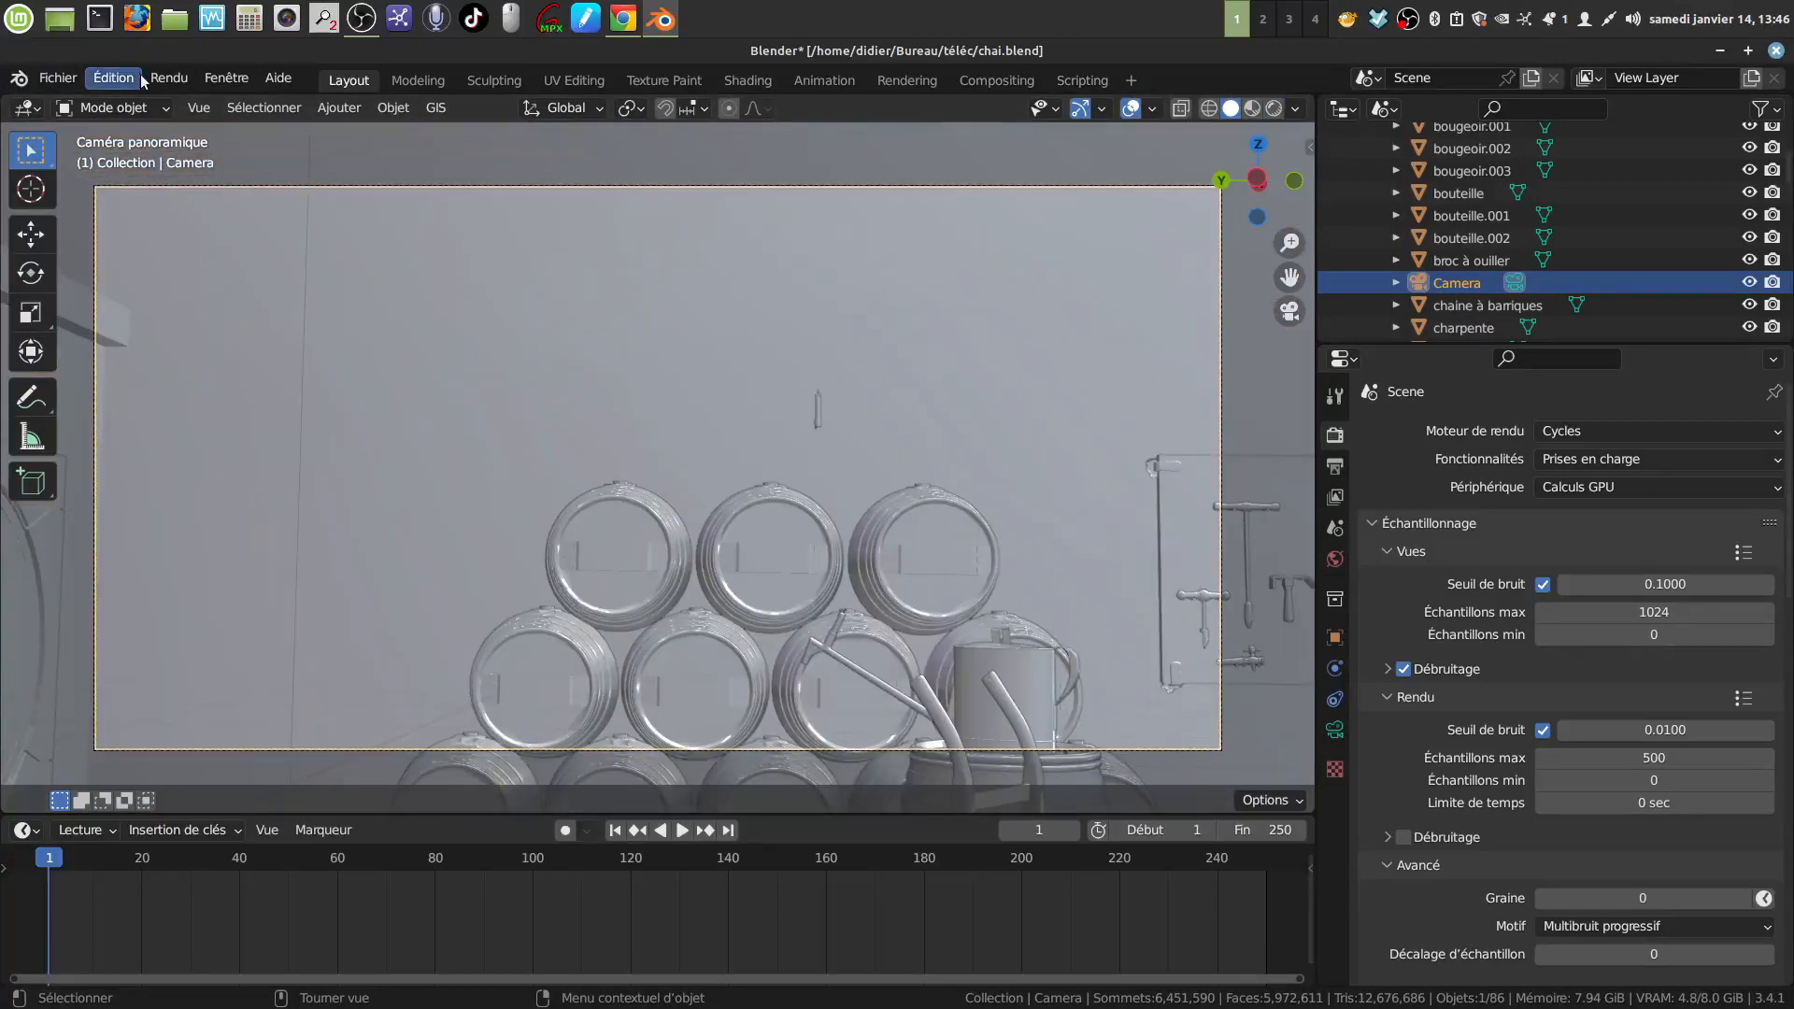
Render the current frame as a still image and fit the whole panorama in the render view
left_click(169, 79)
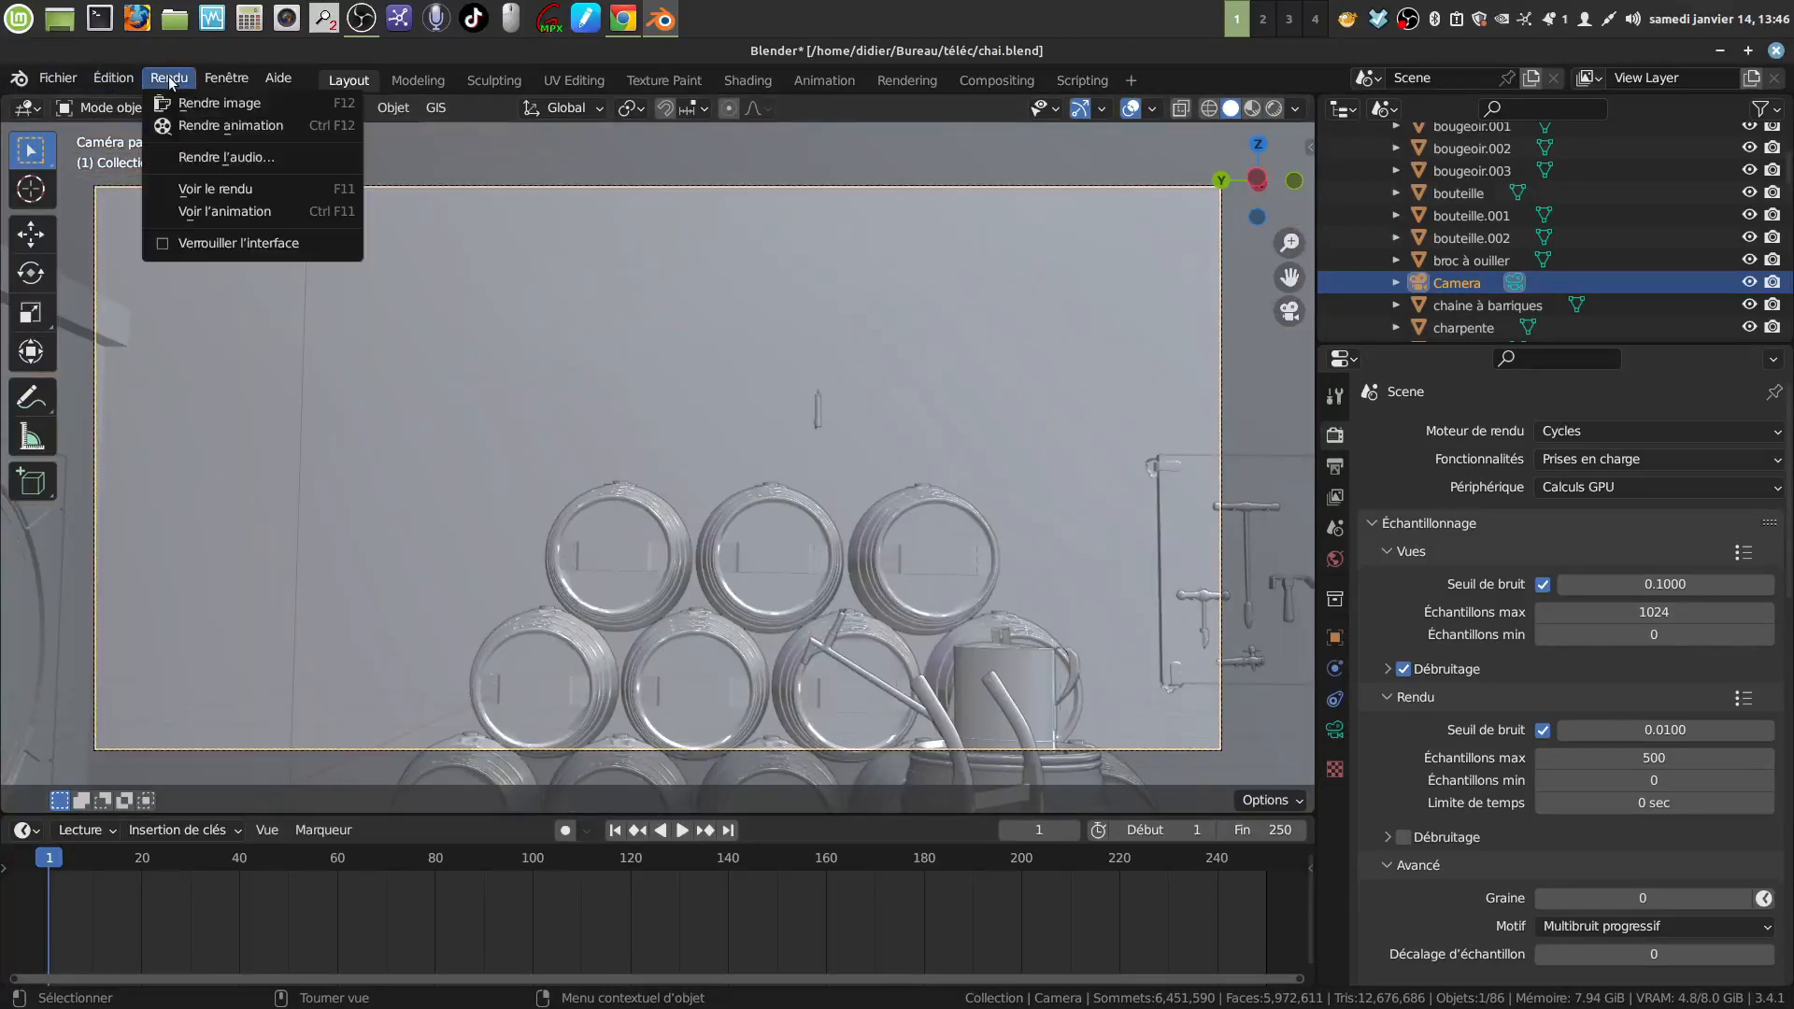
left_click(222, 105)
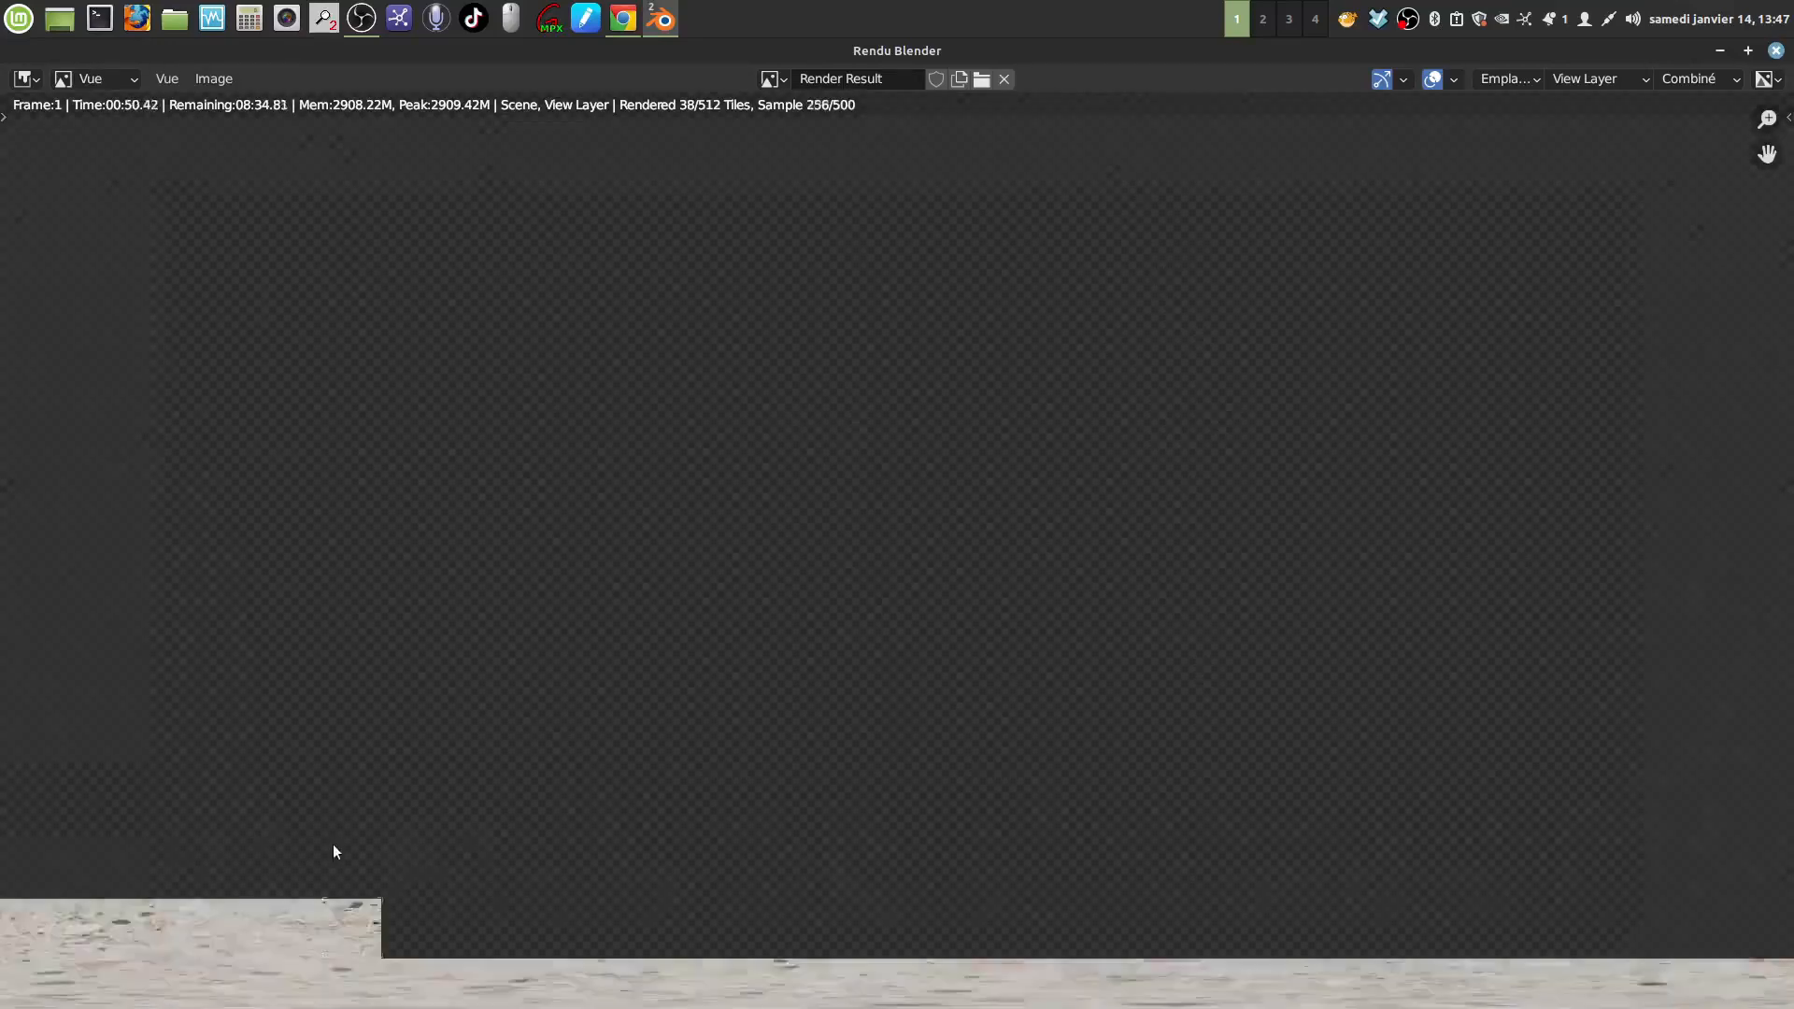
scroll(521, 787, "down", 3)
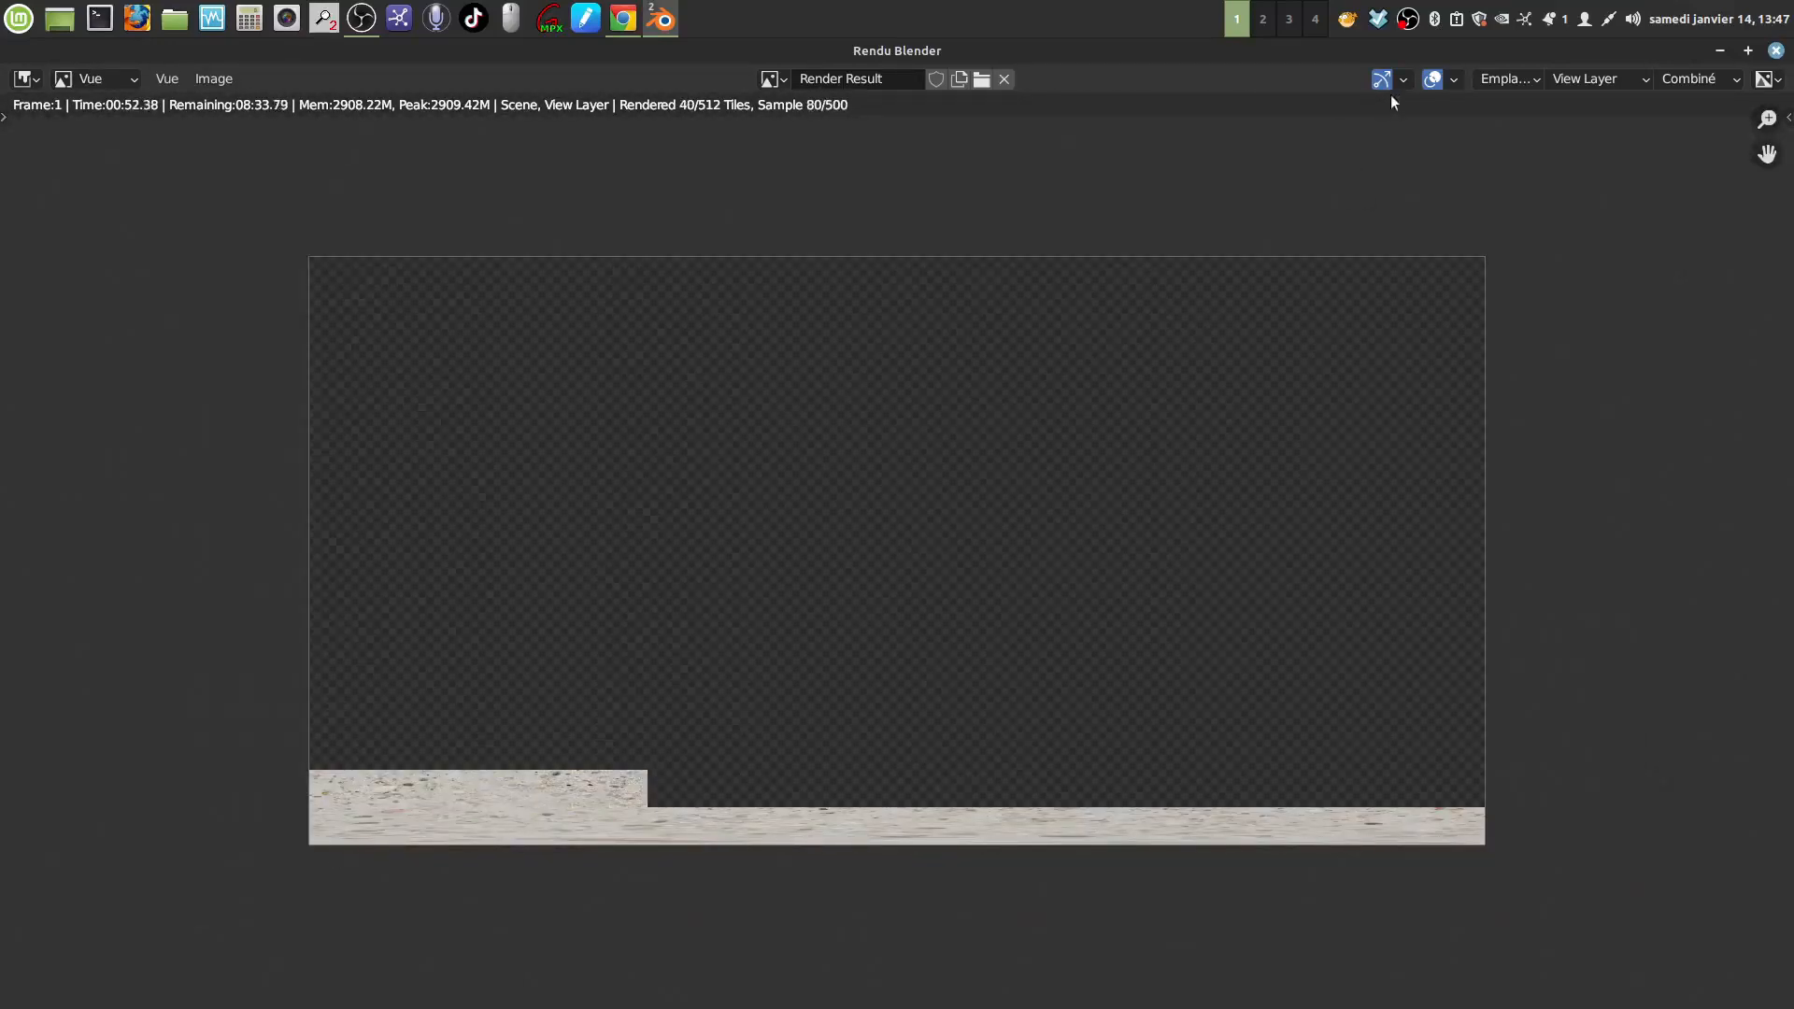
right_click(1408, 21)
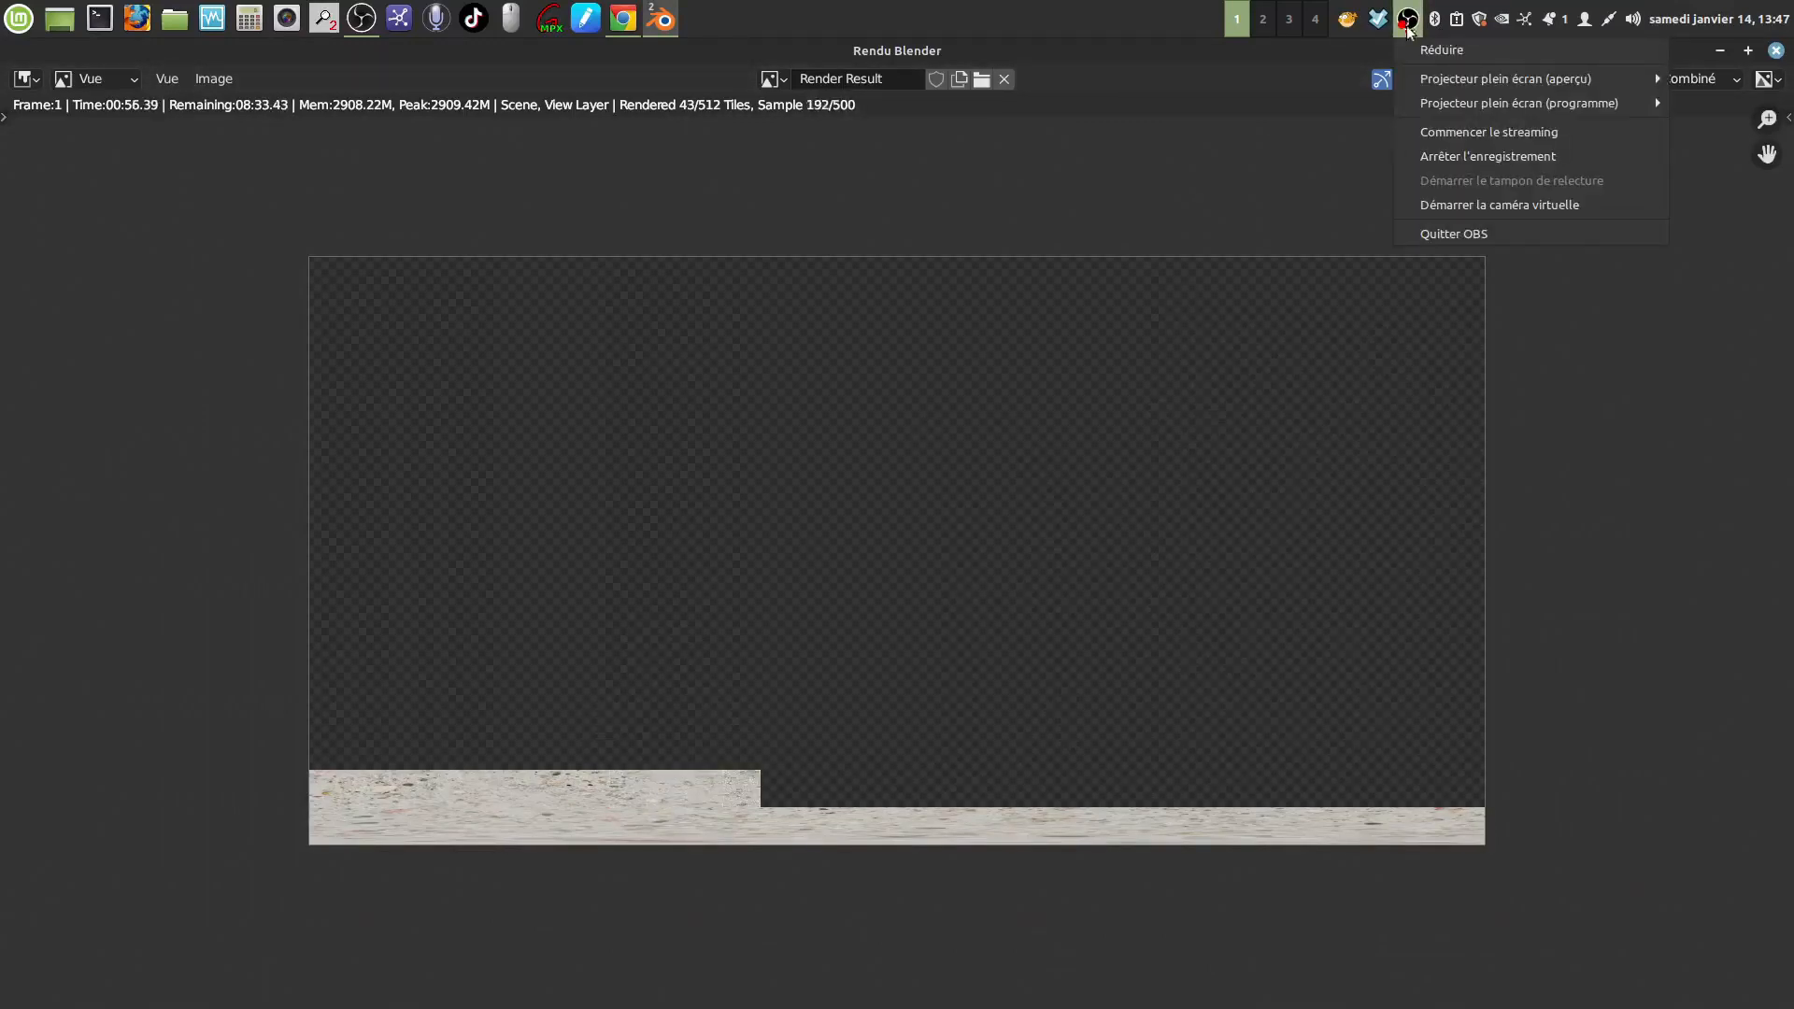
left_click(1456, 159)
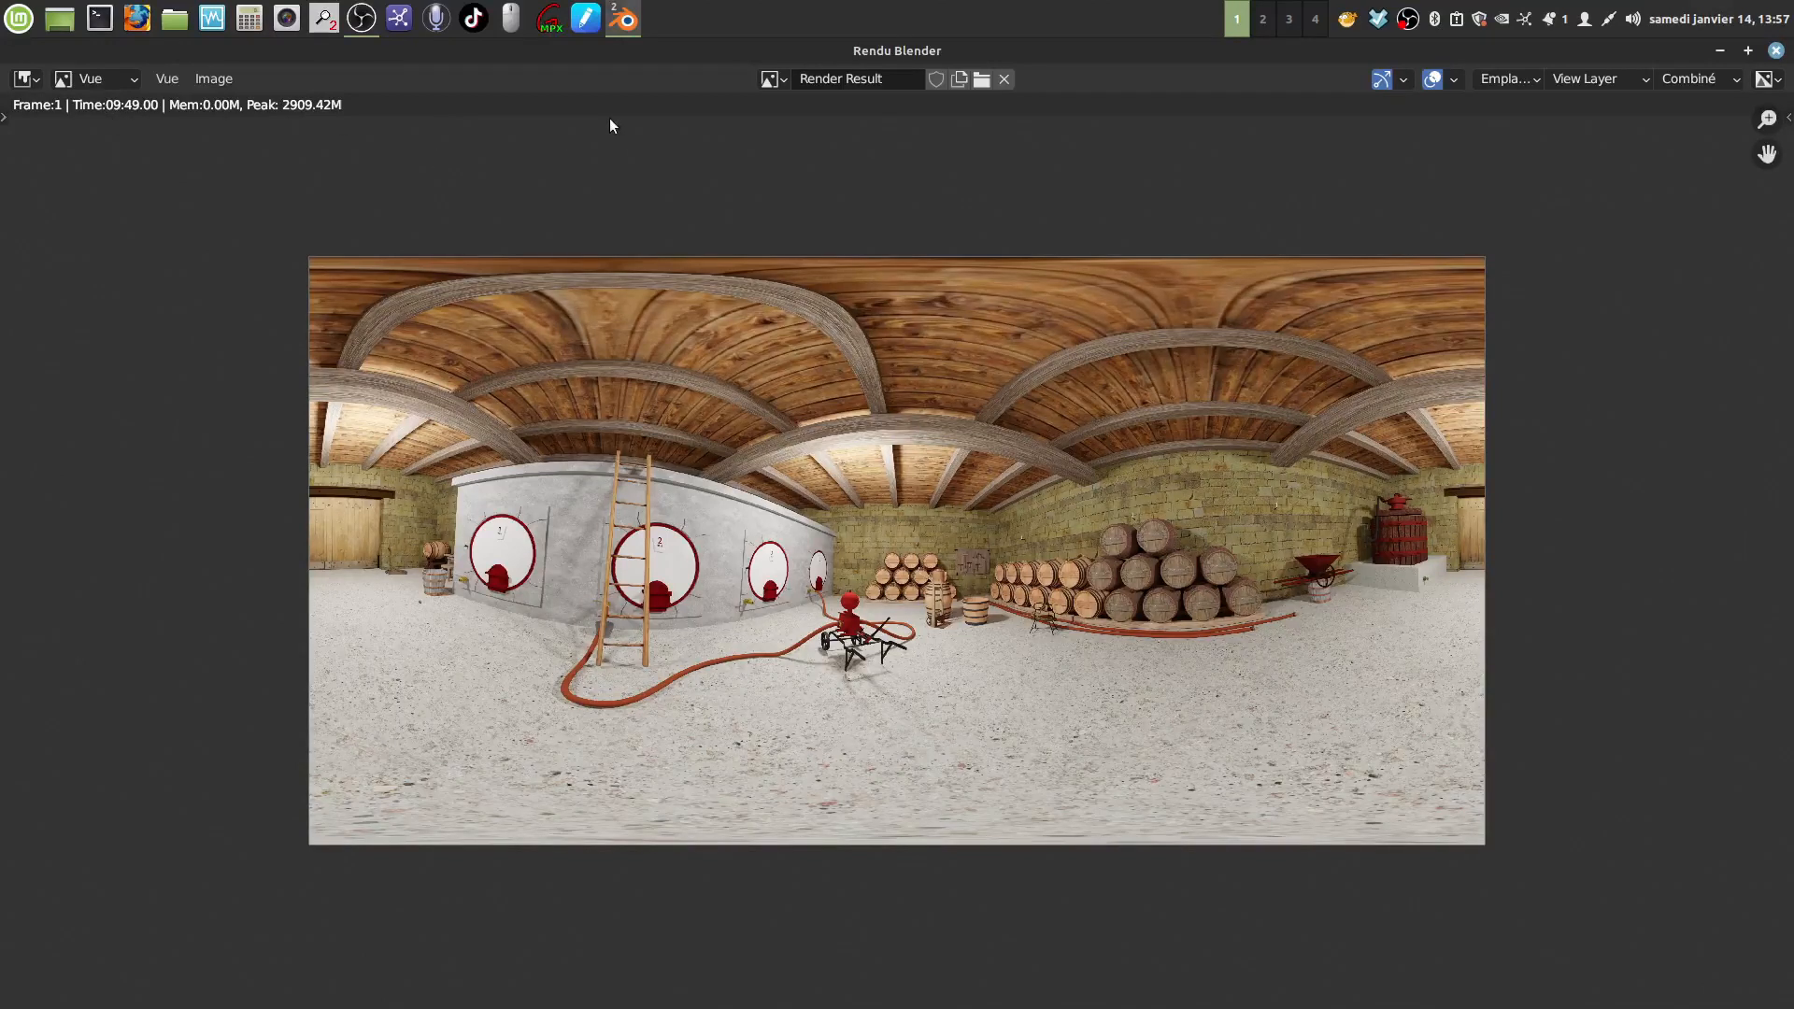
Return to the main chai.blend window and enable compositing nodes for the scene in the Compositing workspace
mouse_move(610, 21)
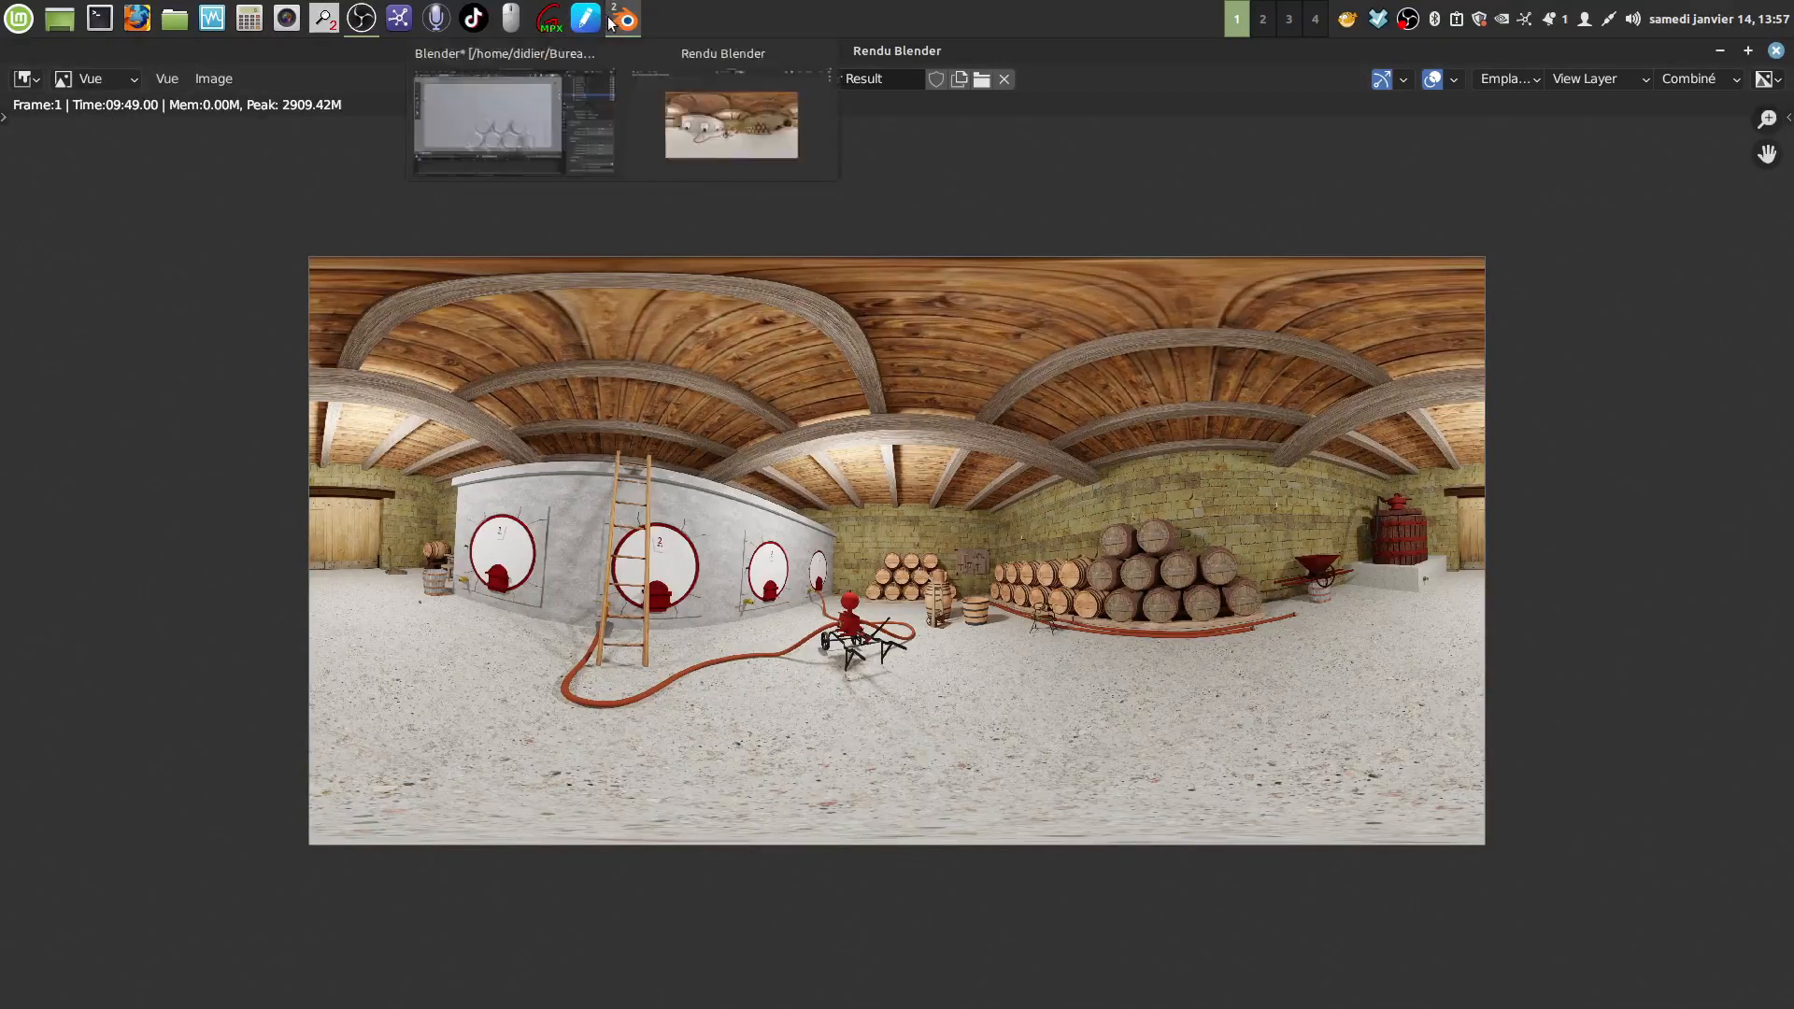
left_click(565, 58)
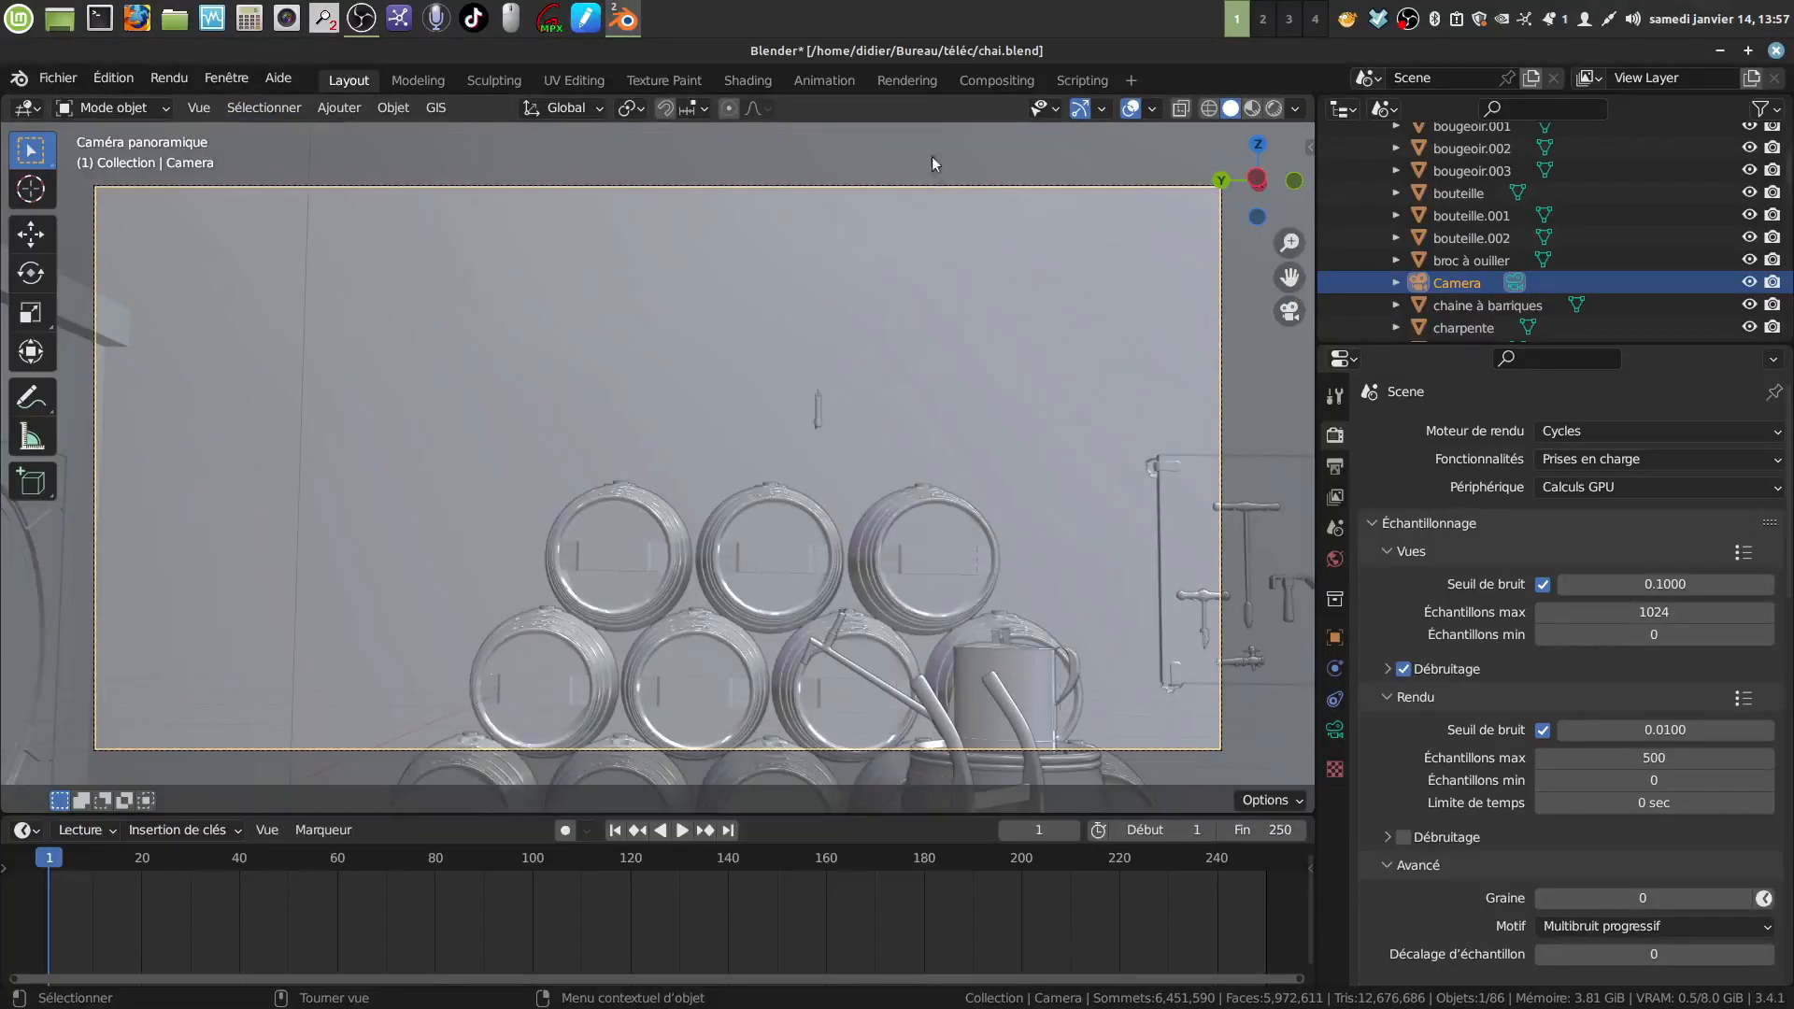
left_click(992, 78)
left_click(305, 109)
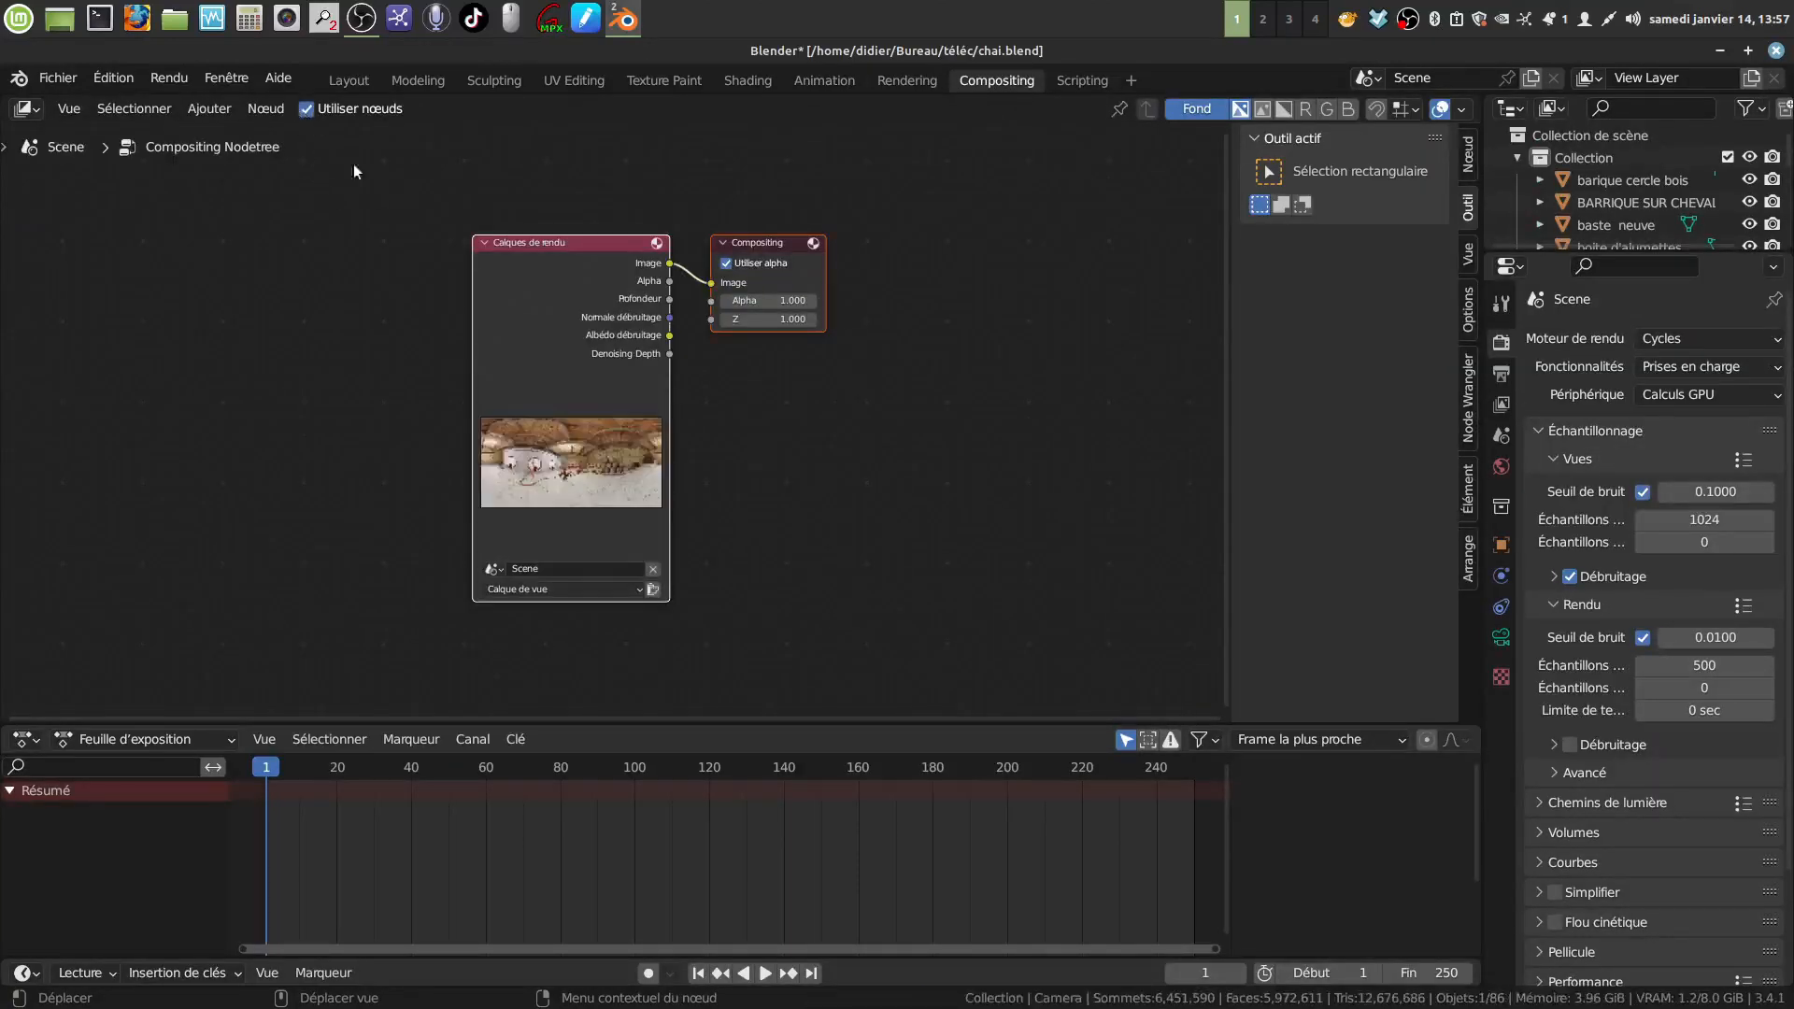
Move the Compositing node away from Calques de rendu and insert a Débruitage filter node on the link between them
left_click_drag(792, 238, 1124, 305)
left_click(216, 110)
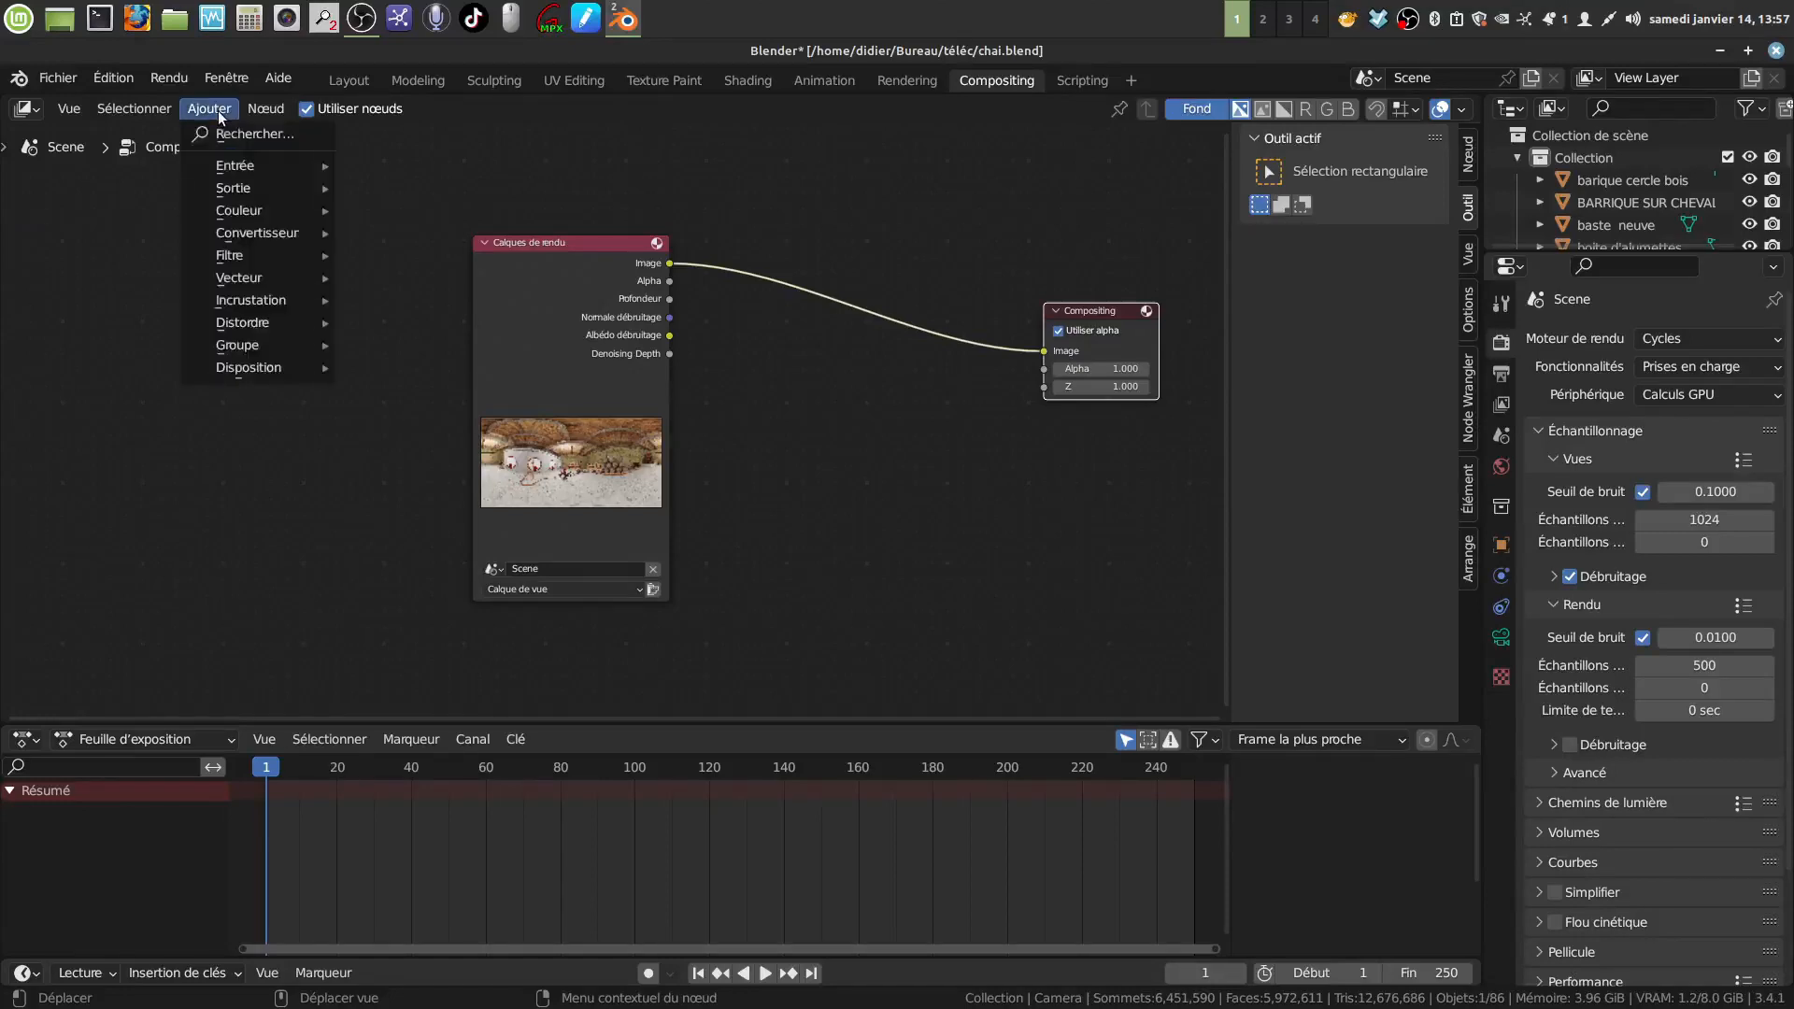
mouse_move(240, 233)
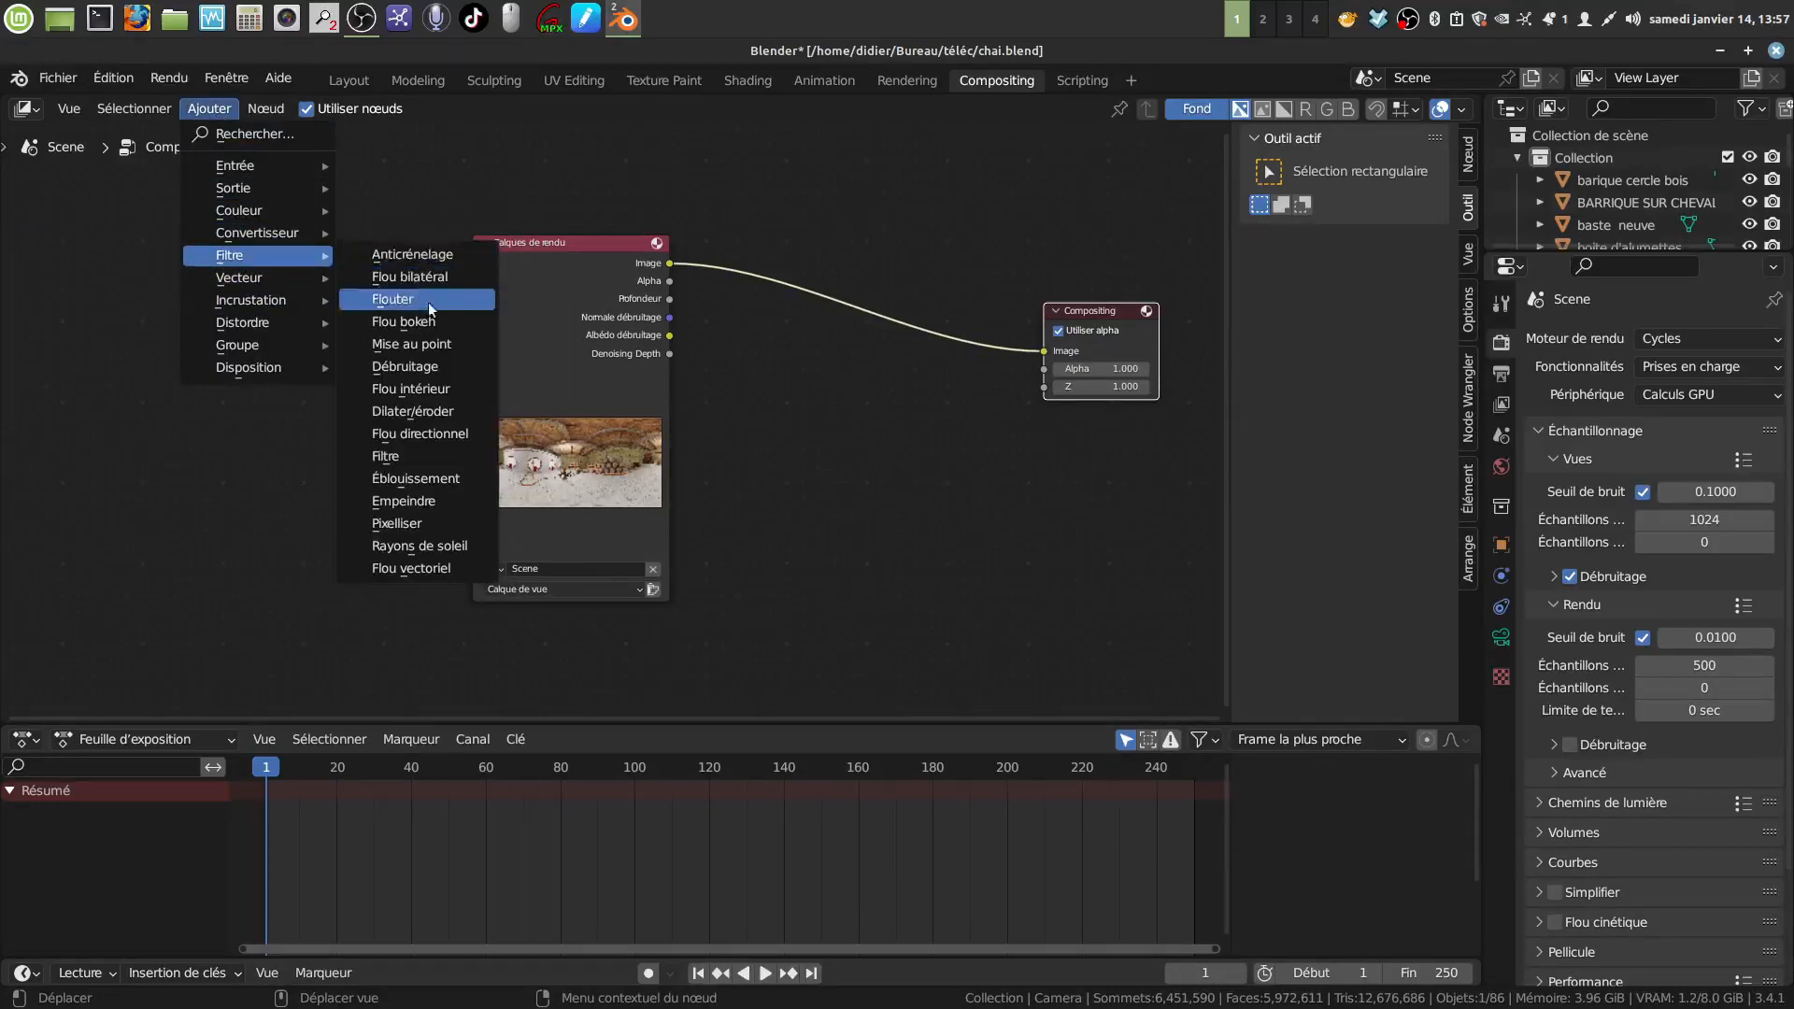
left_click(447, 368)
left_click(846, 374)
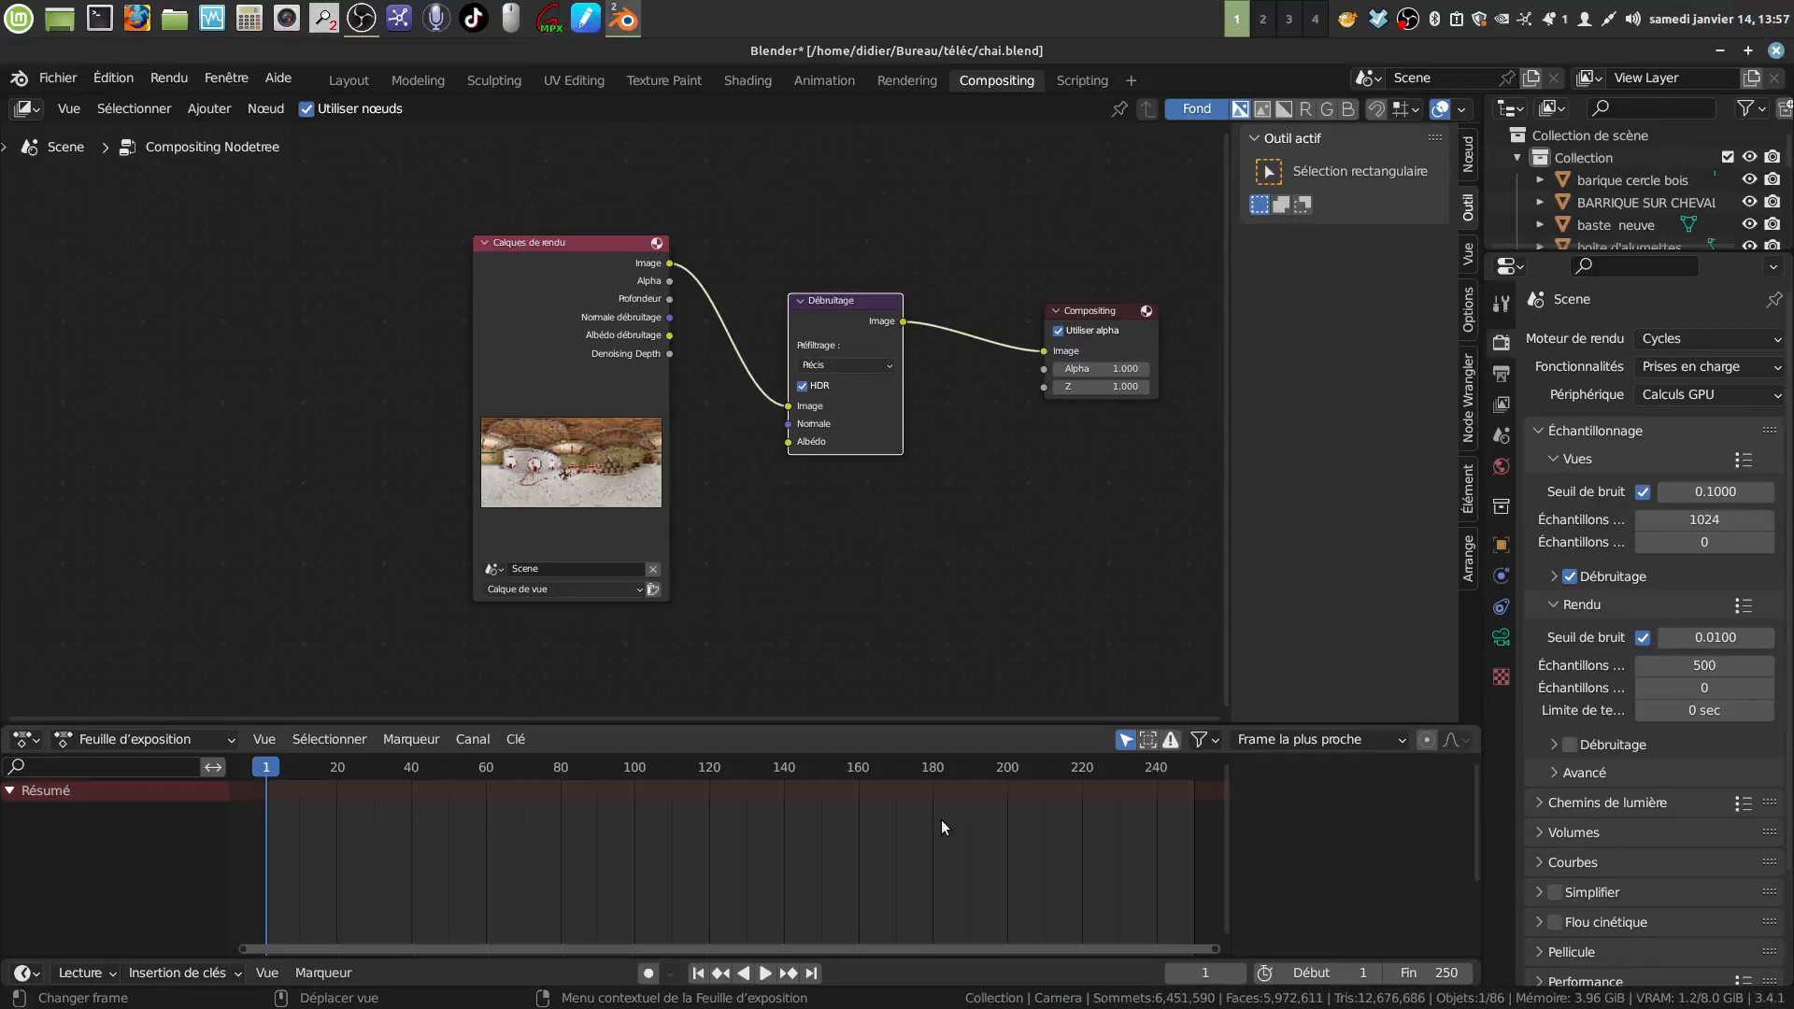
left_click(738, 198)
Start saving the denoised render result as a new file and name it HDRI chai tuto.png
mouse_move(642, 16)
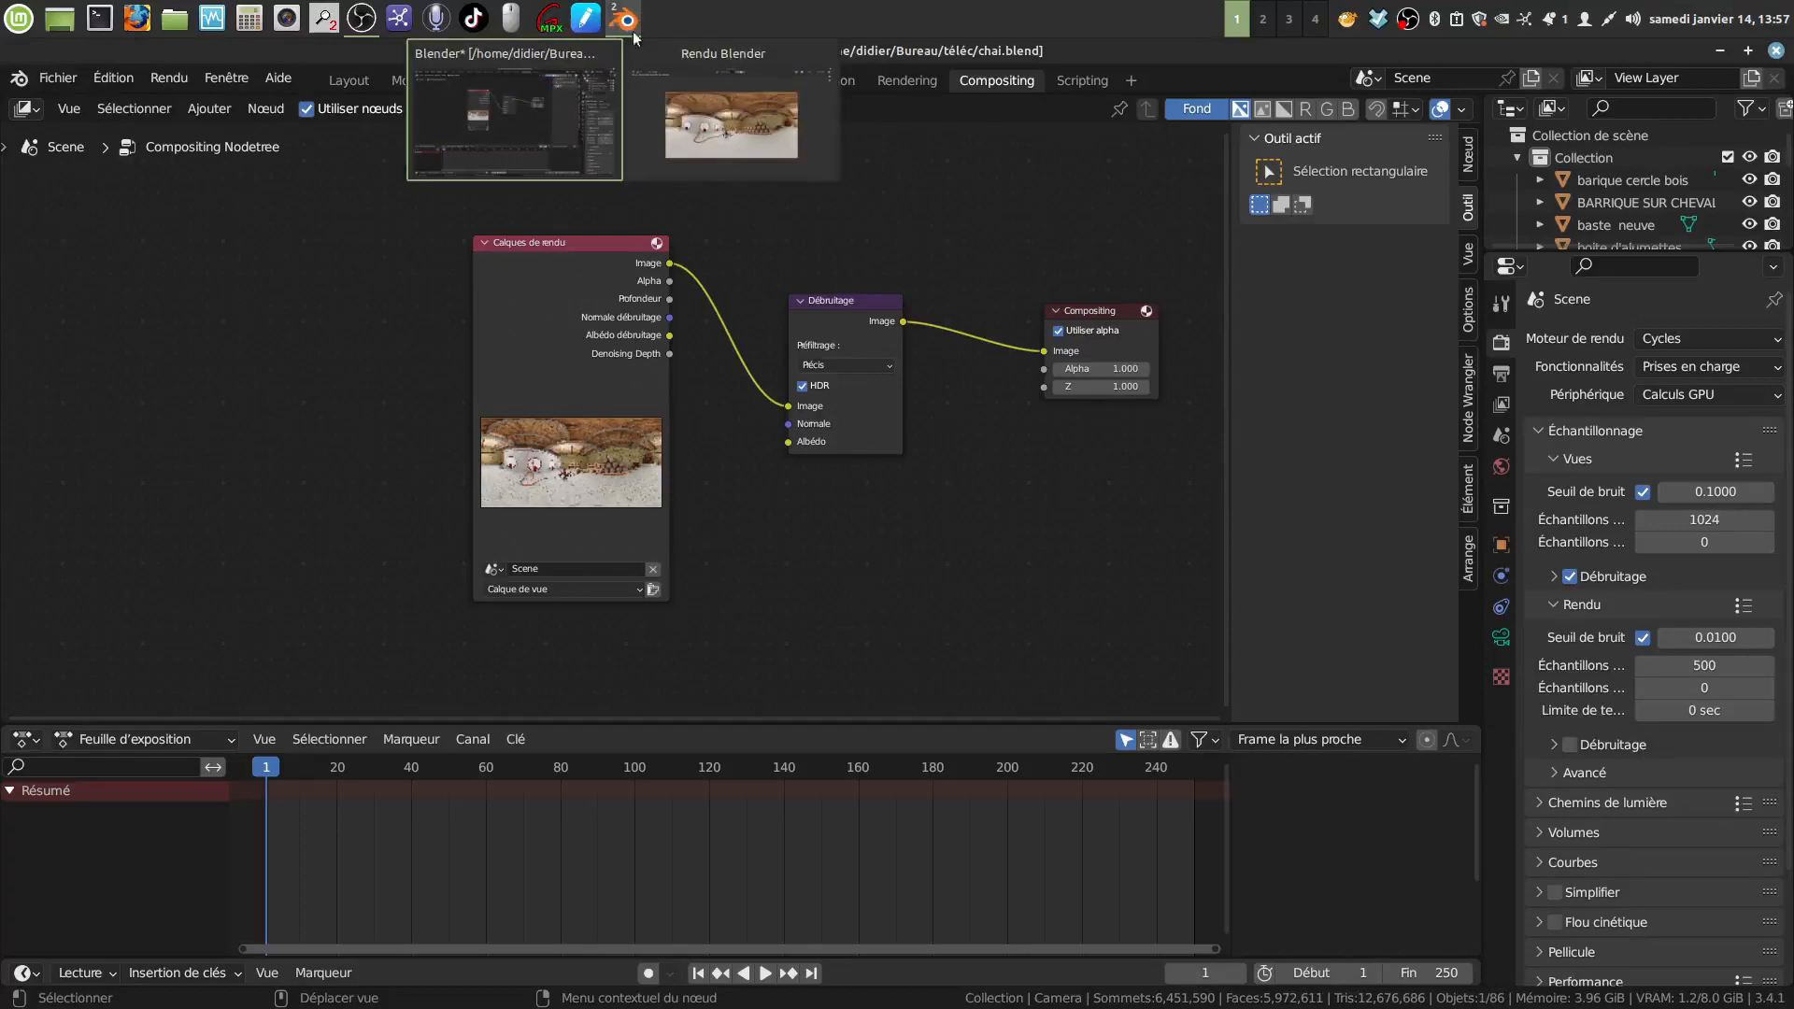
left_click(652, 49)
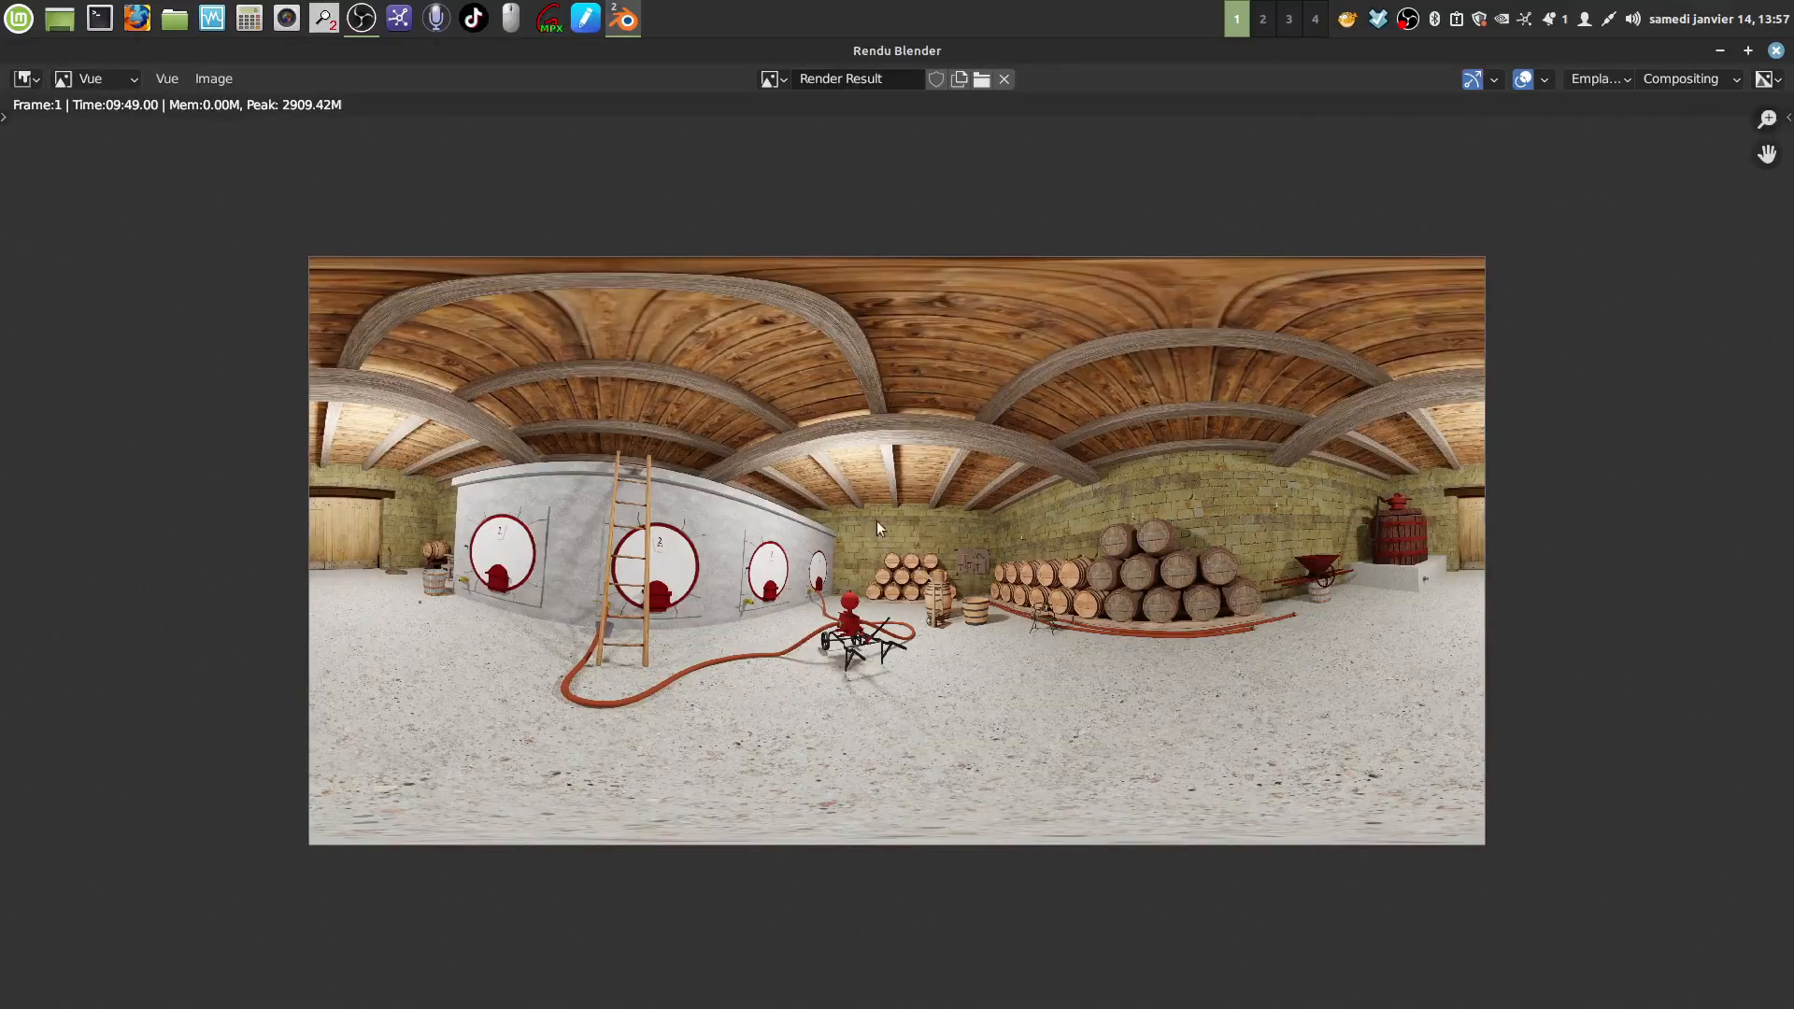
left_click(205, 78)
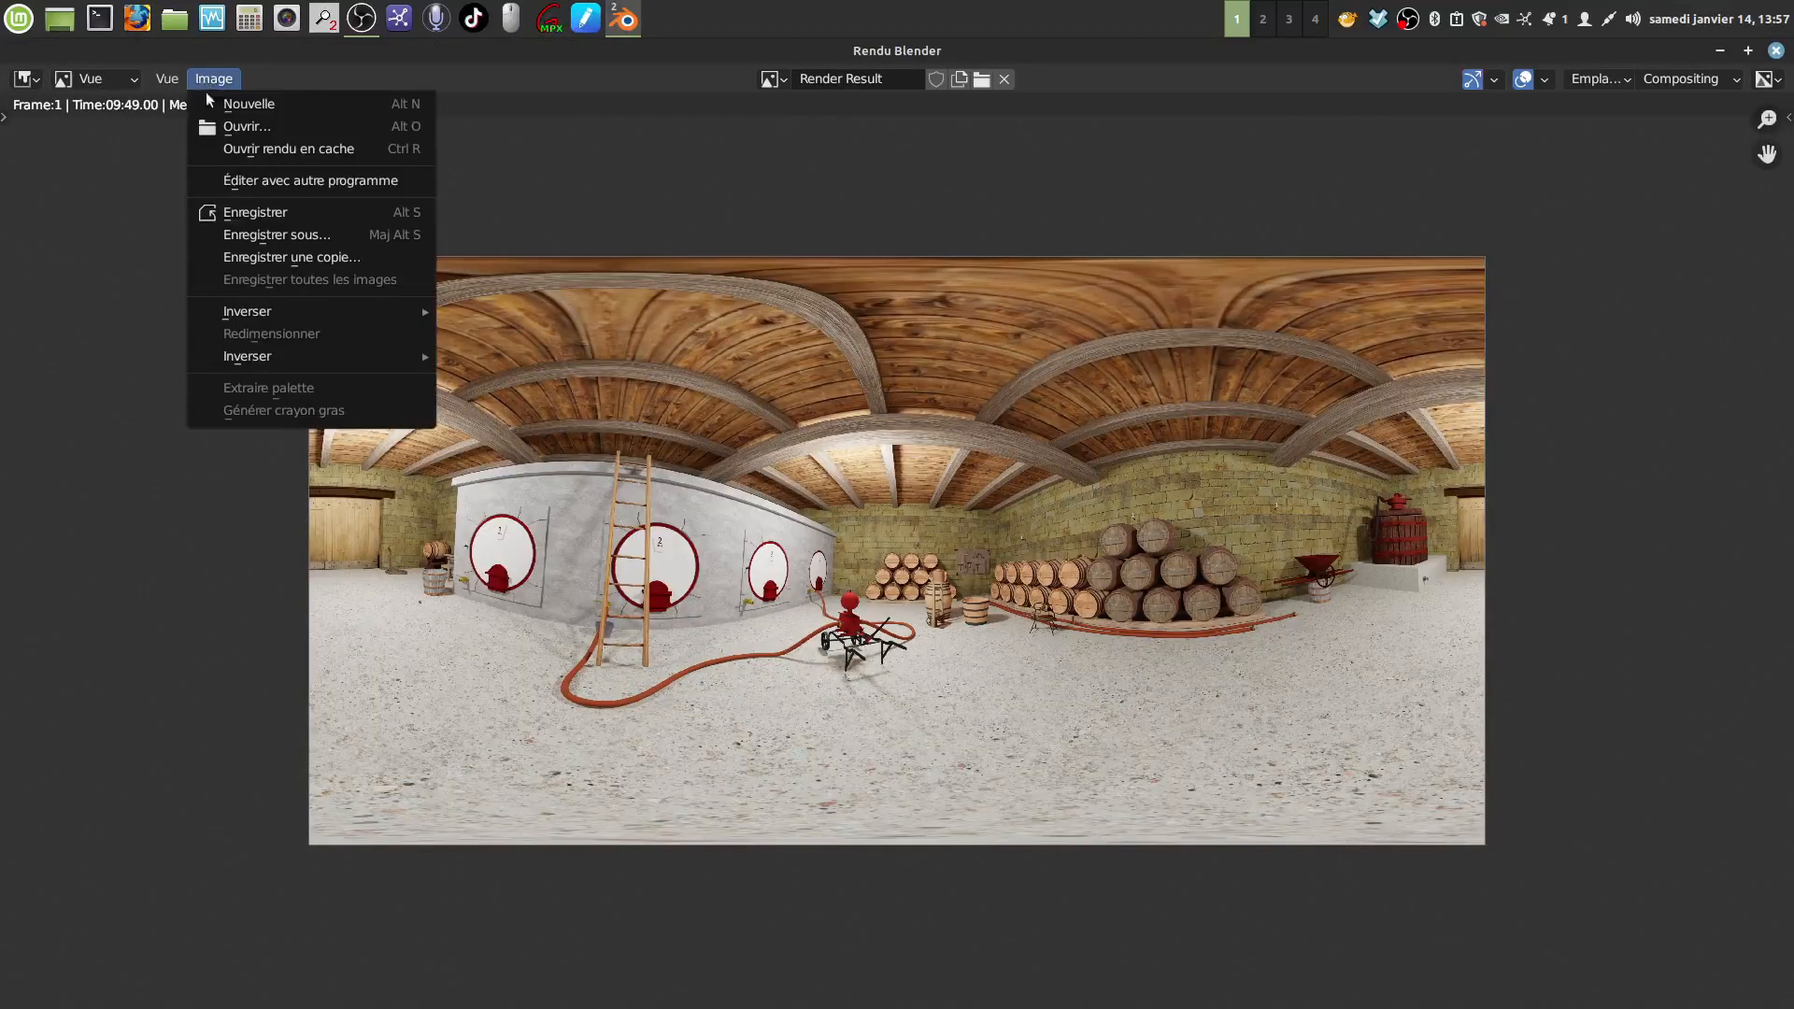
left_click(301, 235)
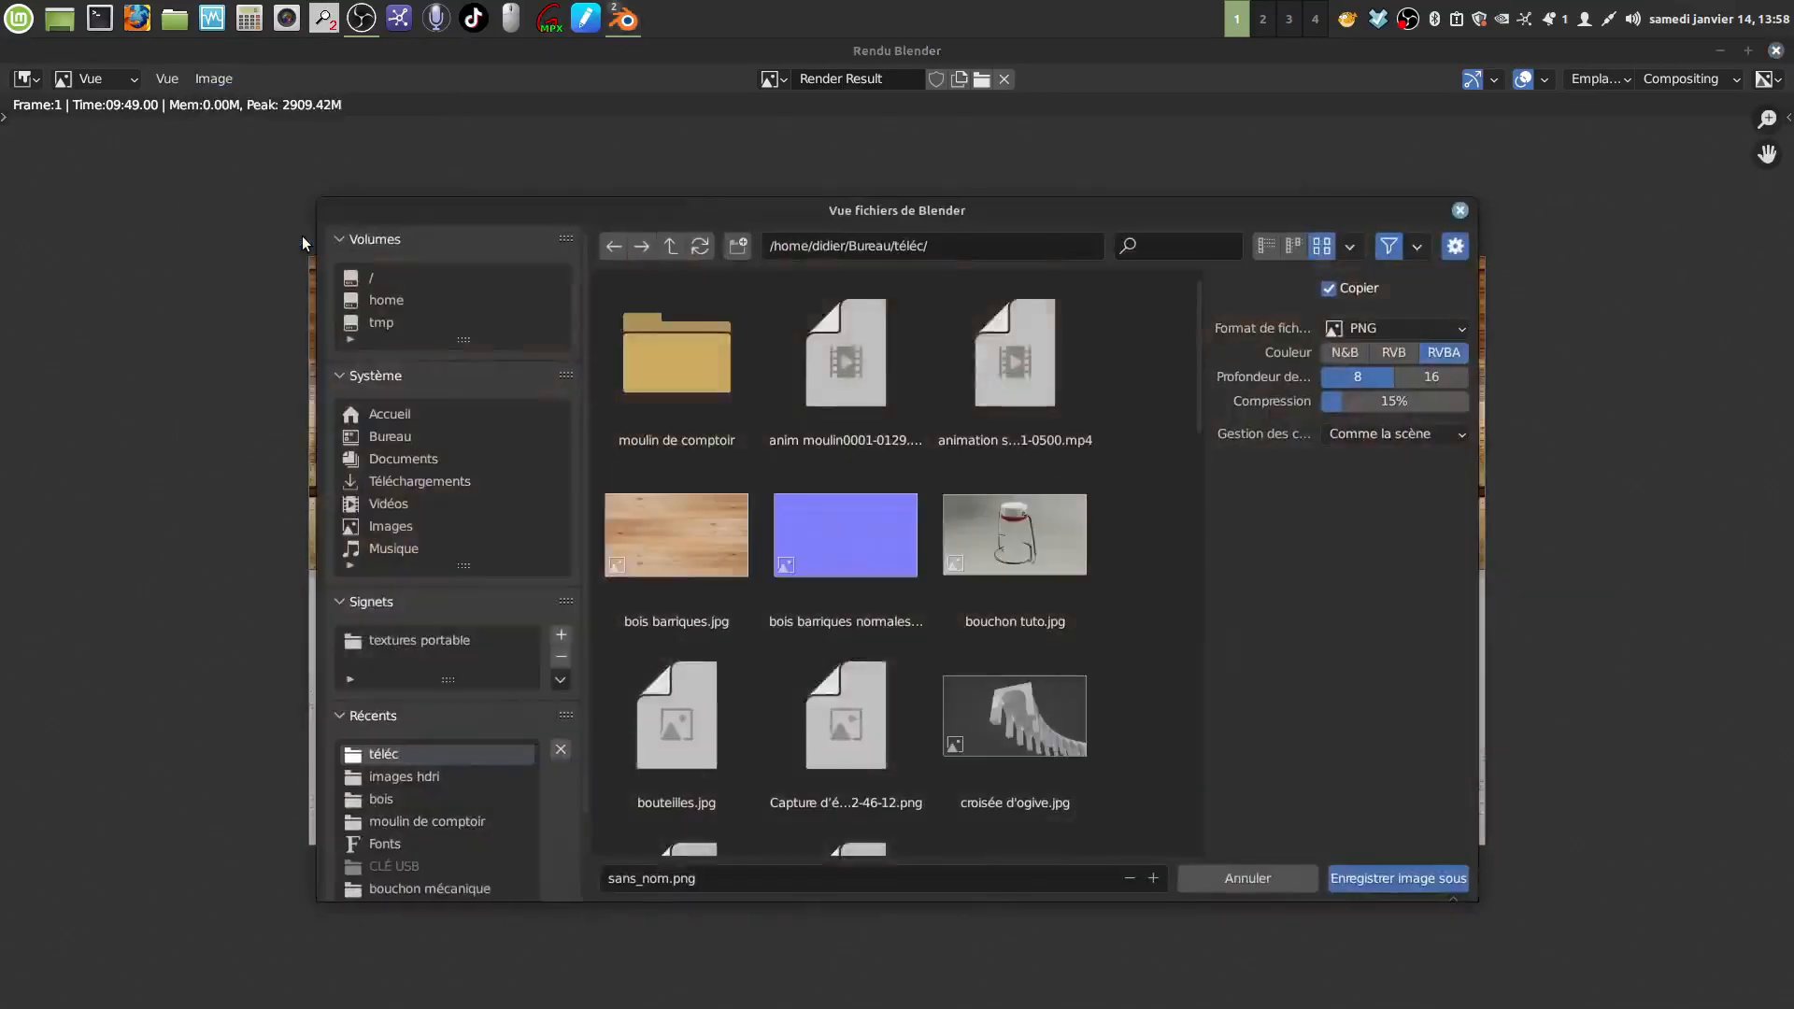
left_click(669, 878)
left_click(669, 879)
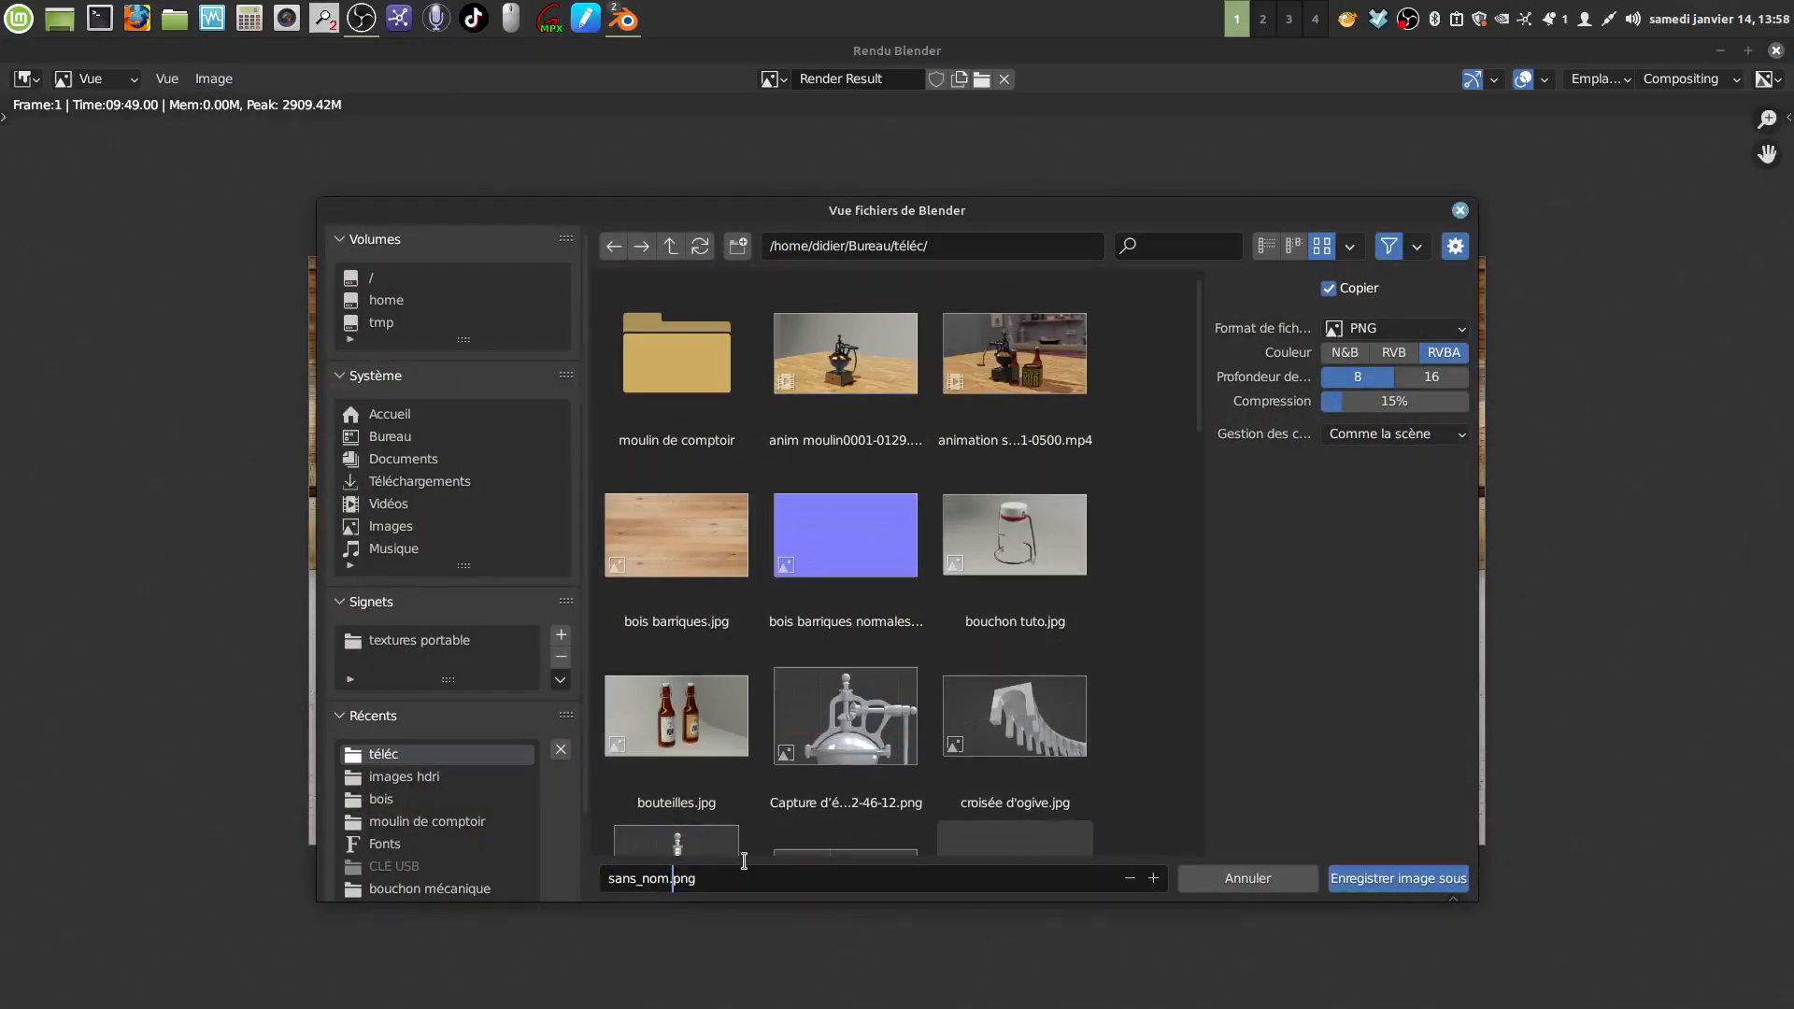
key("BackSpace")
key("BackSpace")
key("BackSpace")
key("BackSpace")
key("BackSpace")
key("BackSpace")
key("BackSpace")
key("BackSpace")
type("HDRI chai tuto")
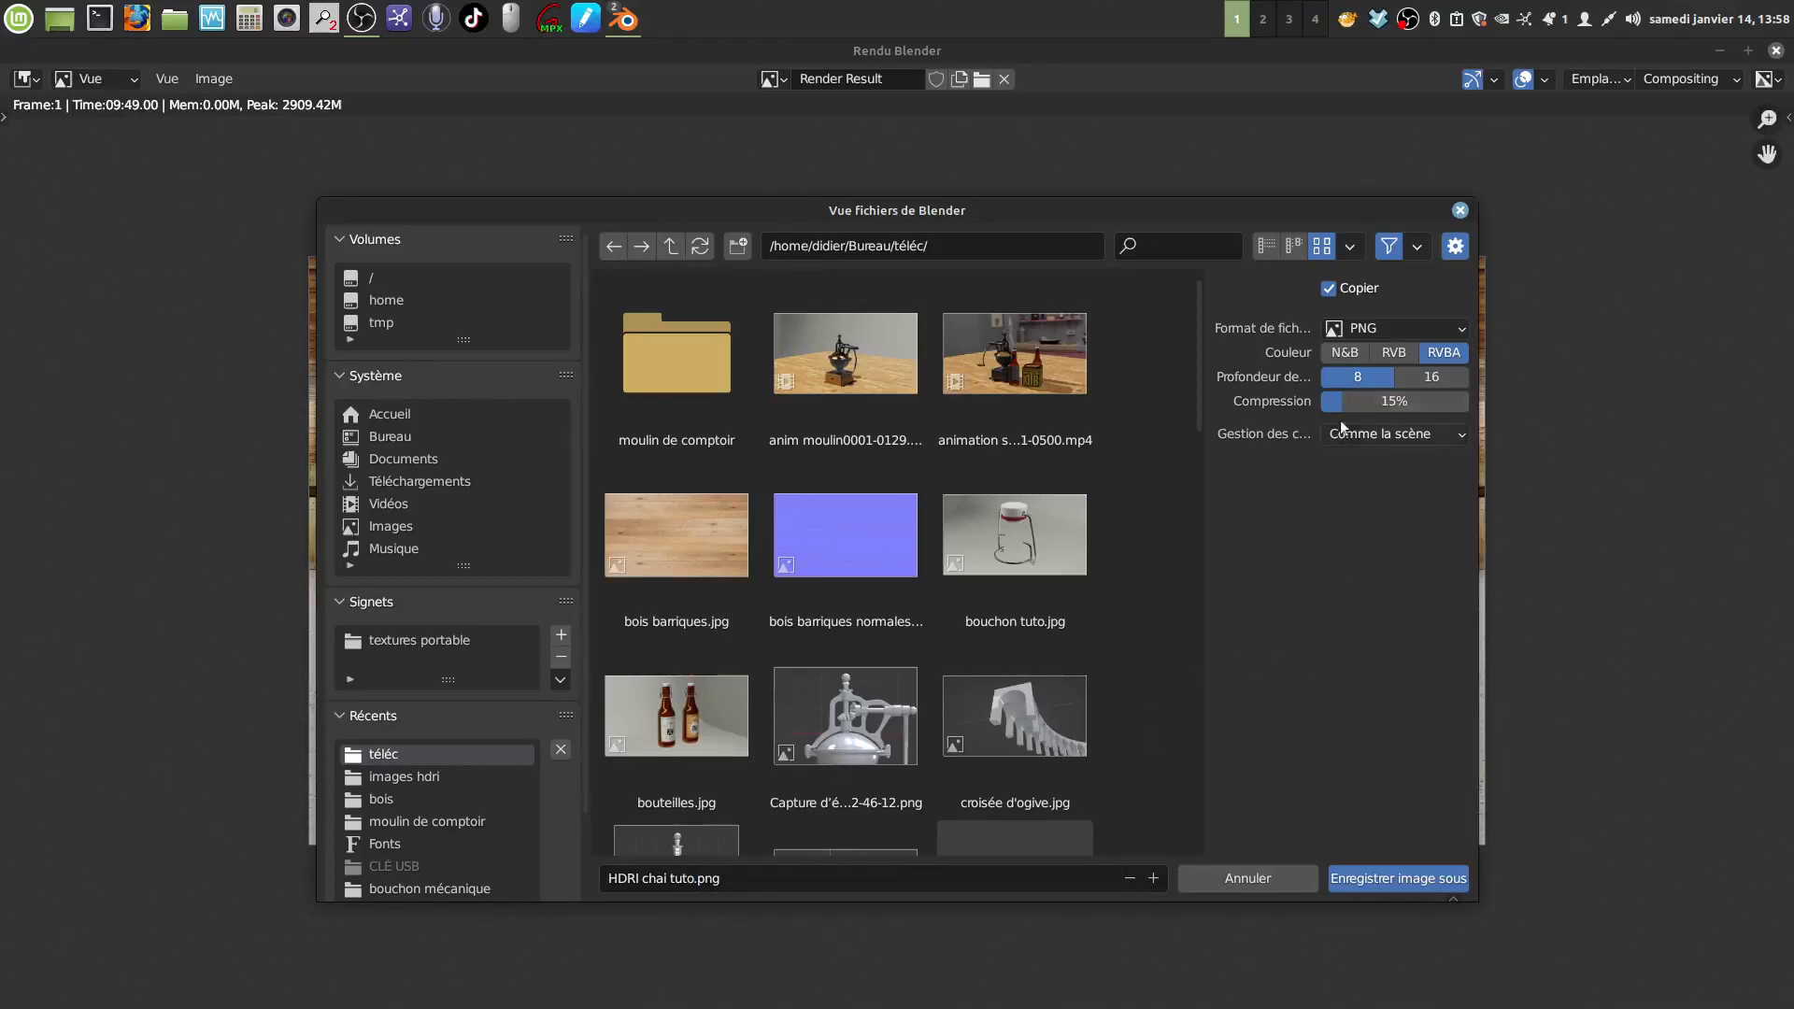
Set the PNG compression to 0% and the color depth to 16, and save the panorama in the téléc folder
left_click_drag(1366, 400, 1325, 401)
left_click(1431, 377)
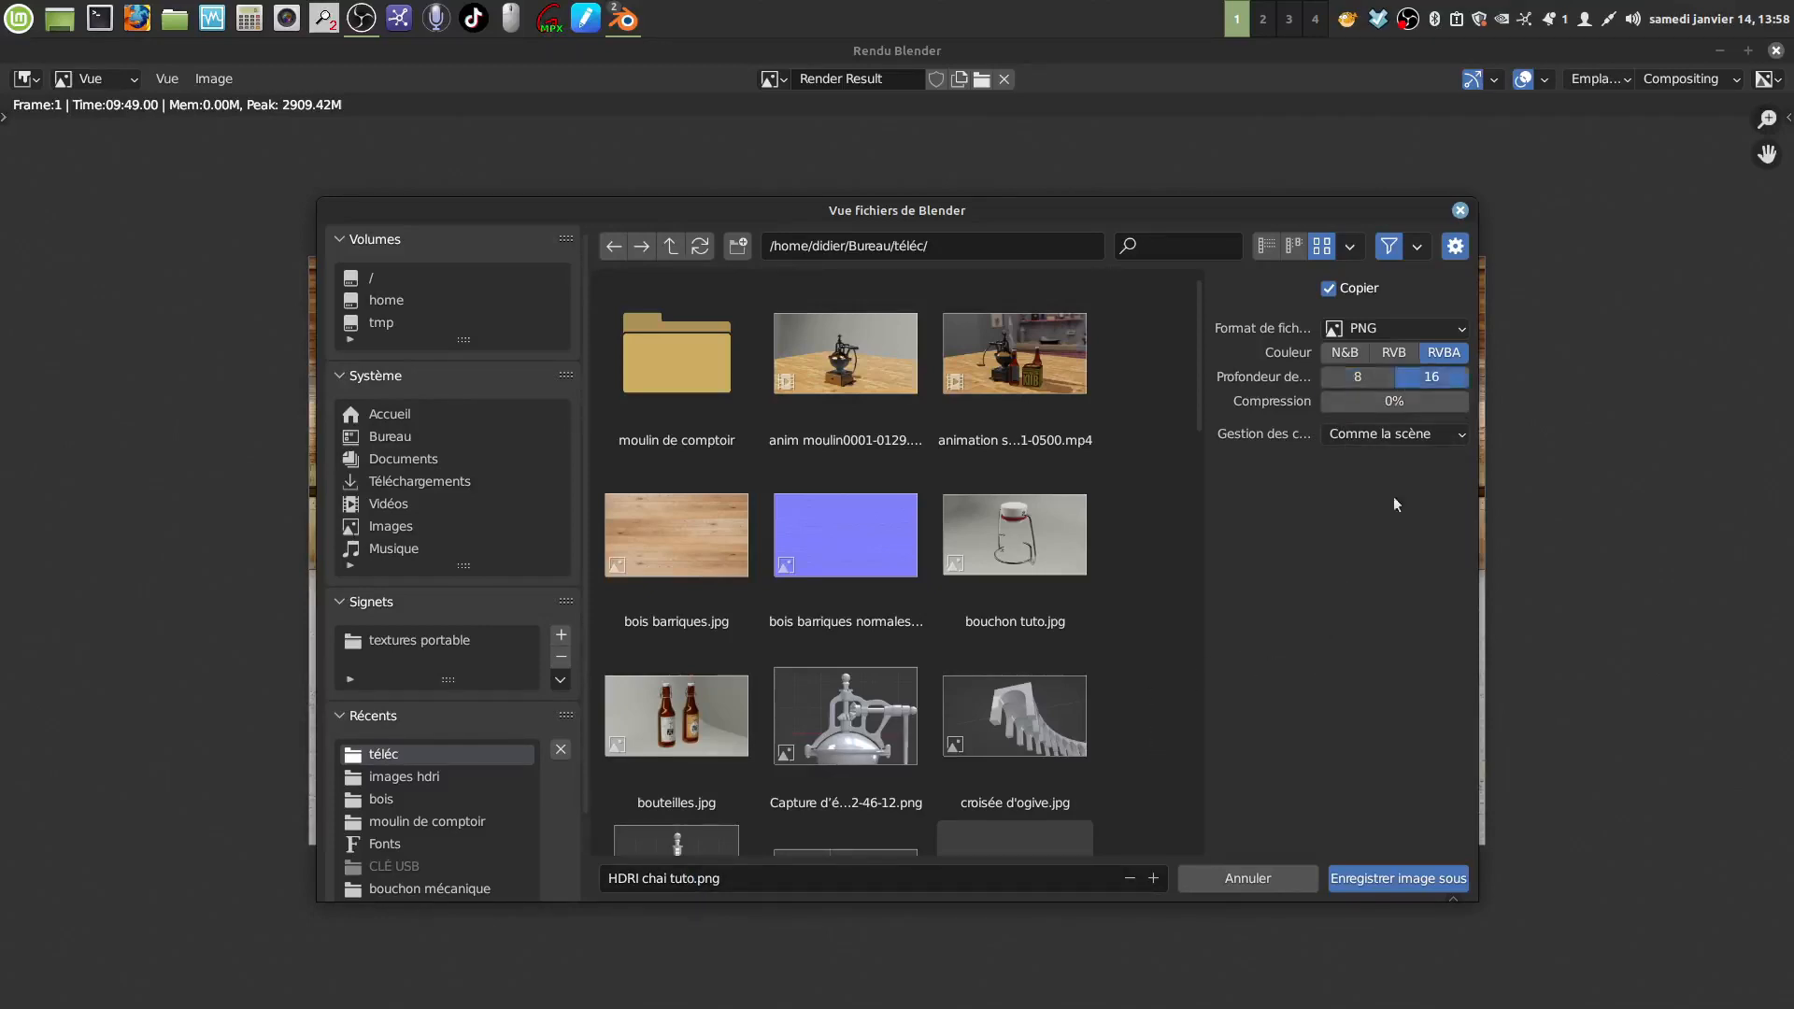
left_click(1373, 879)
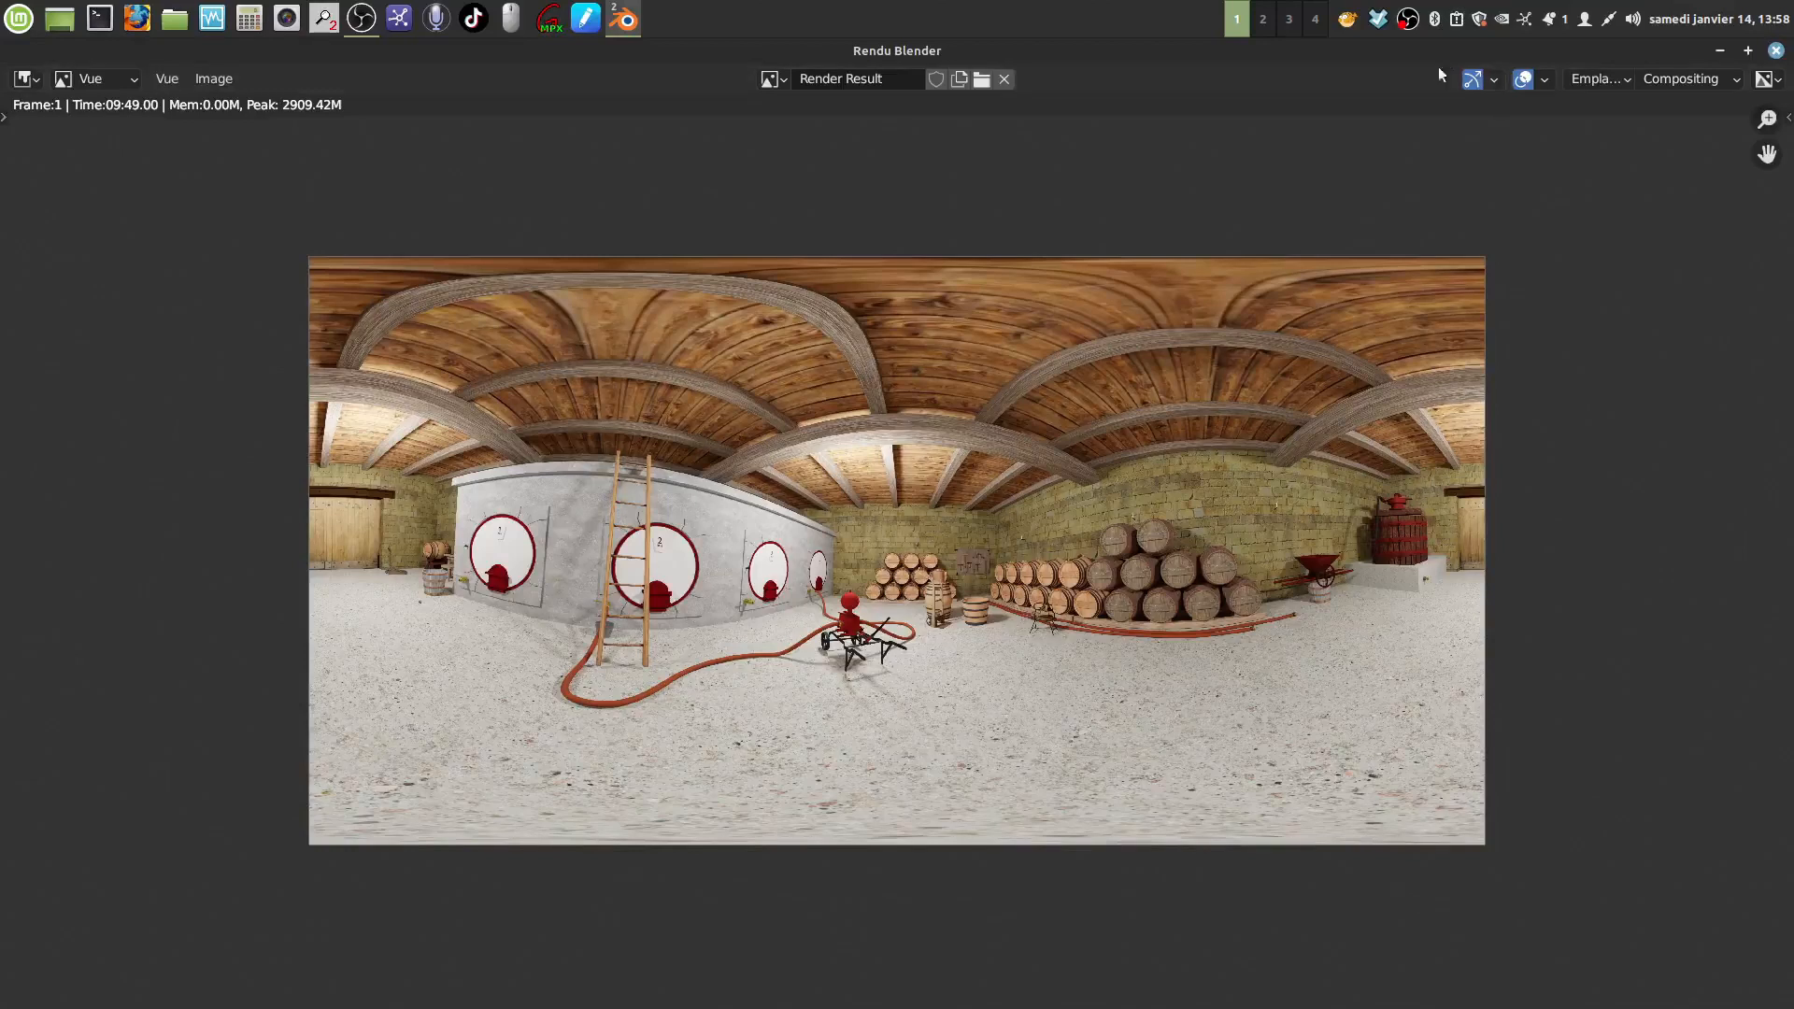
Close the render window and quit Blender without saving the changes to chai.blend
left_click(1775, 51)
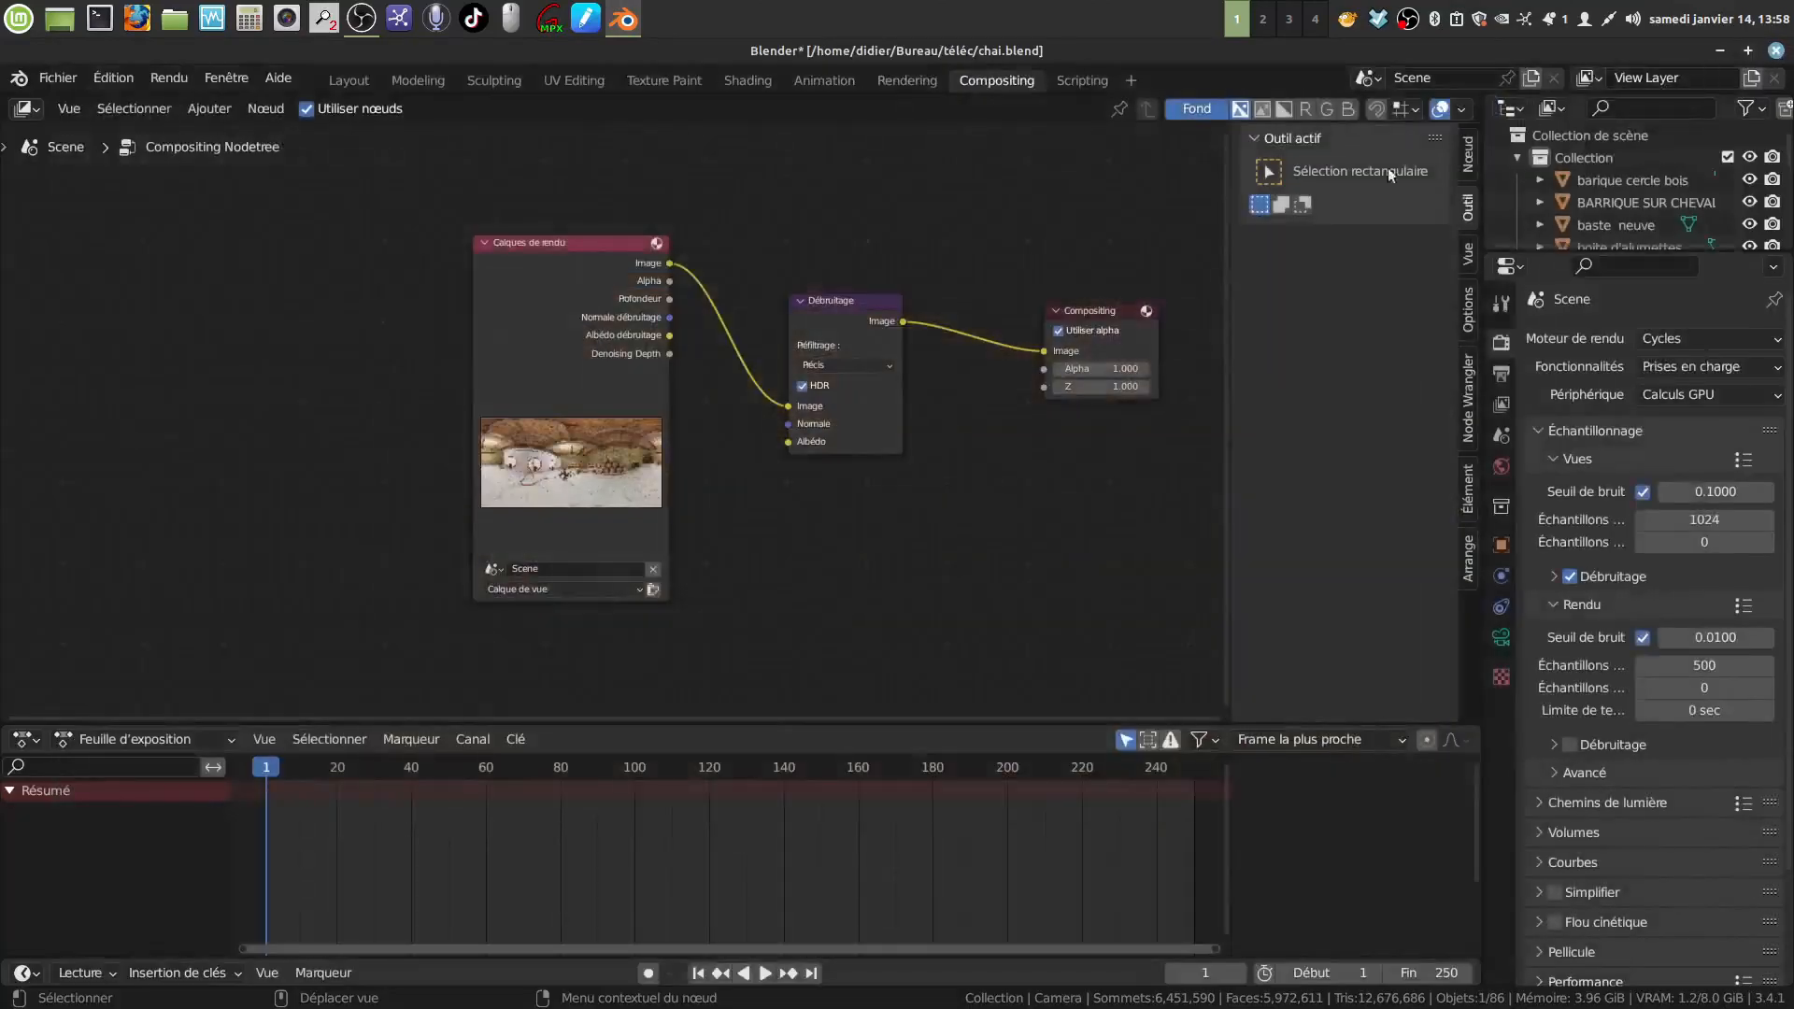
left_click(1775, 50)
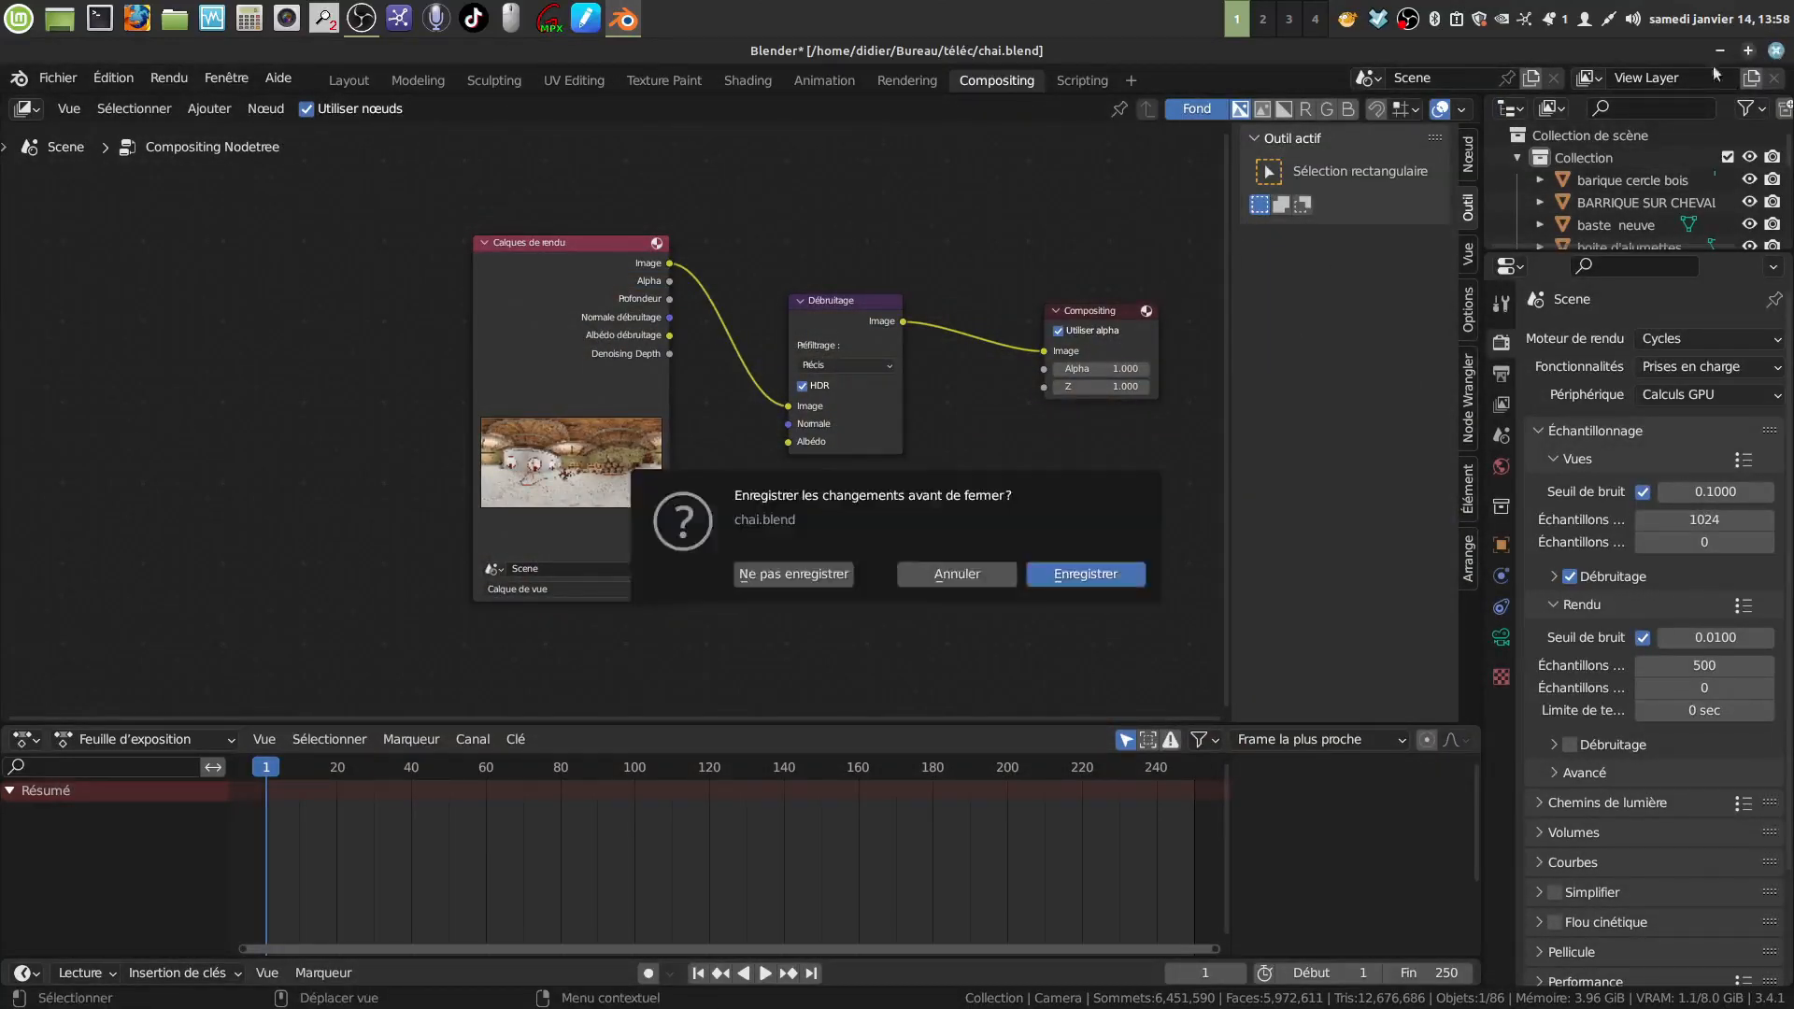
left_click(809, 575)
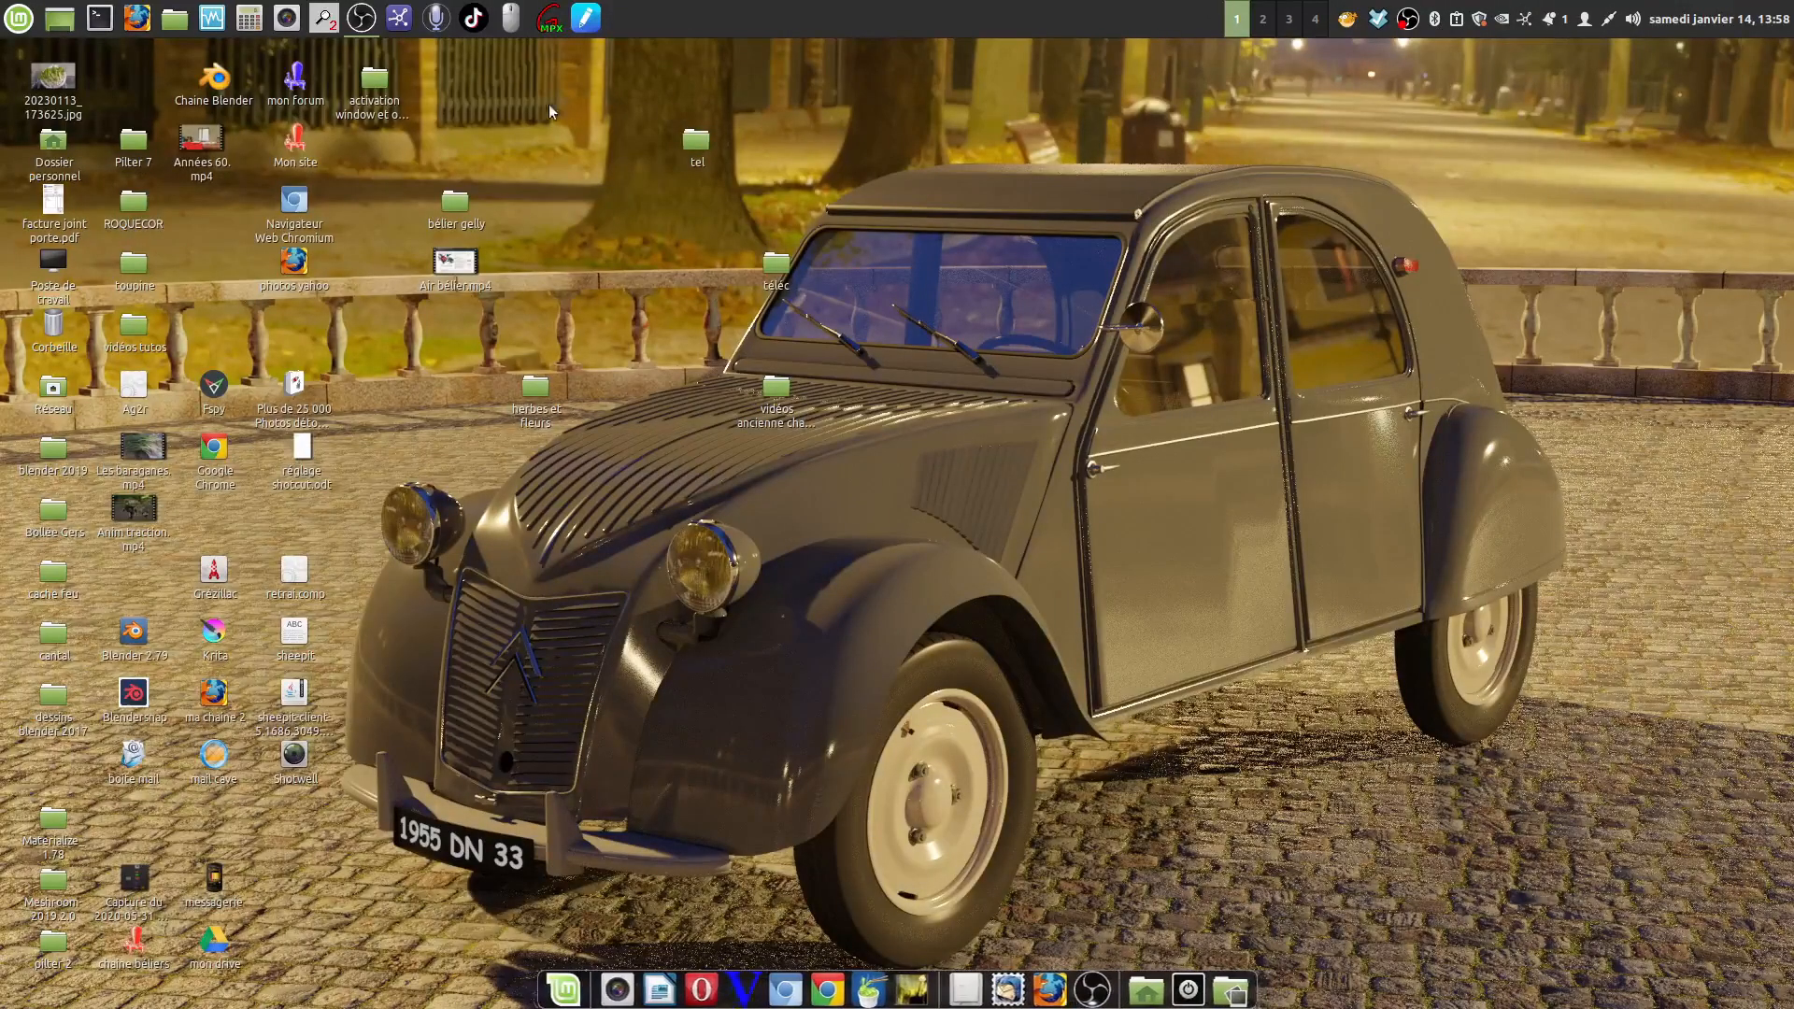
View HDRI chai tuto.png from the téléc folder on the desktop, and close the image viewer and the file manager
left_click(770, 269)
double_click(770, 268)
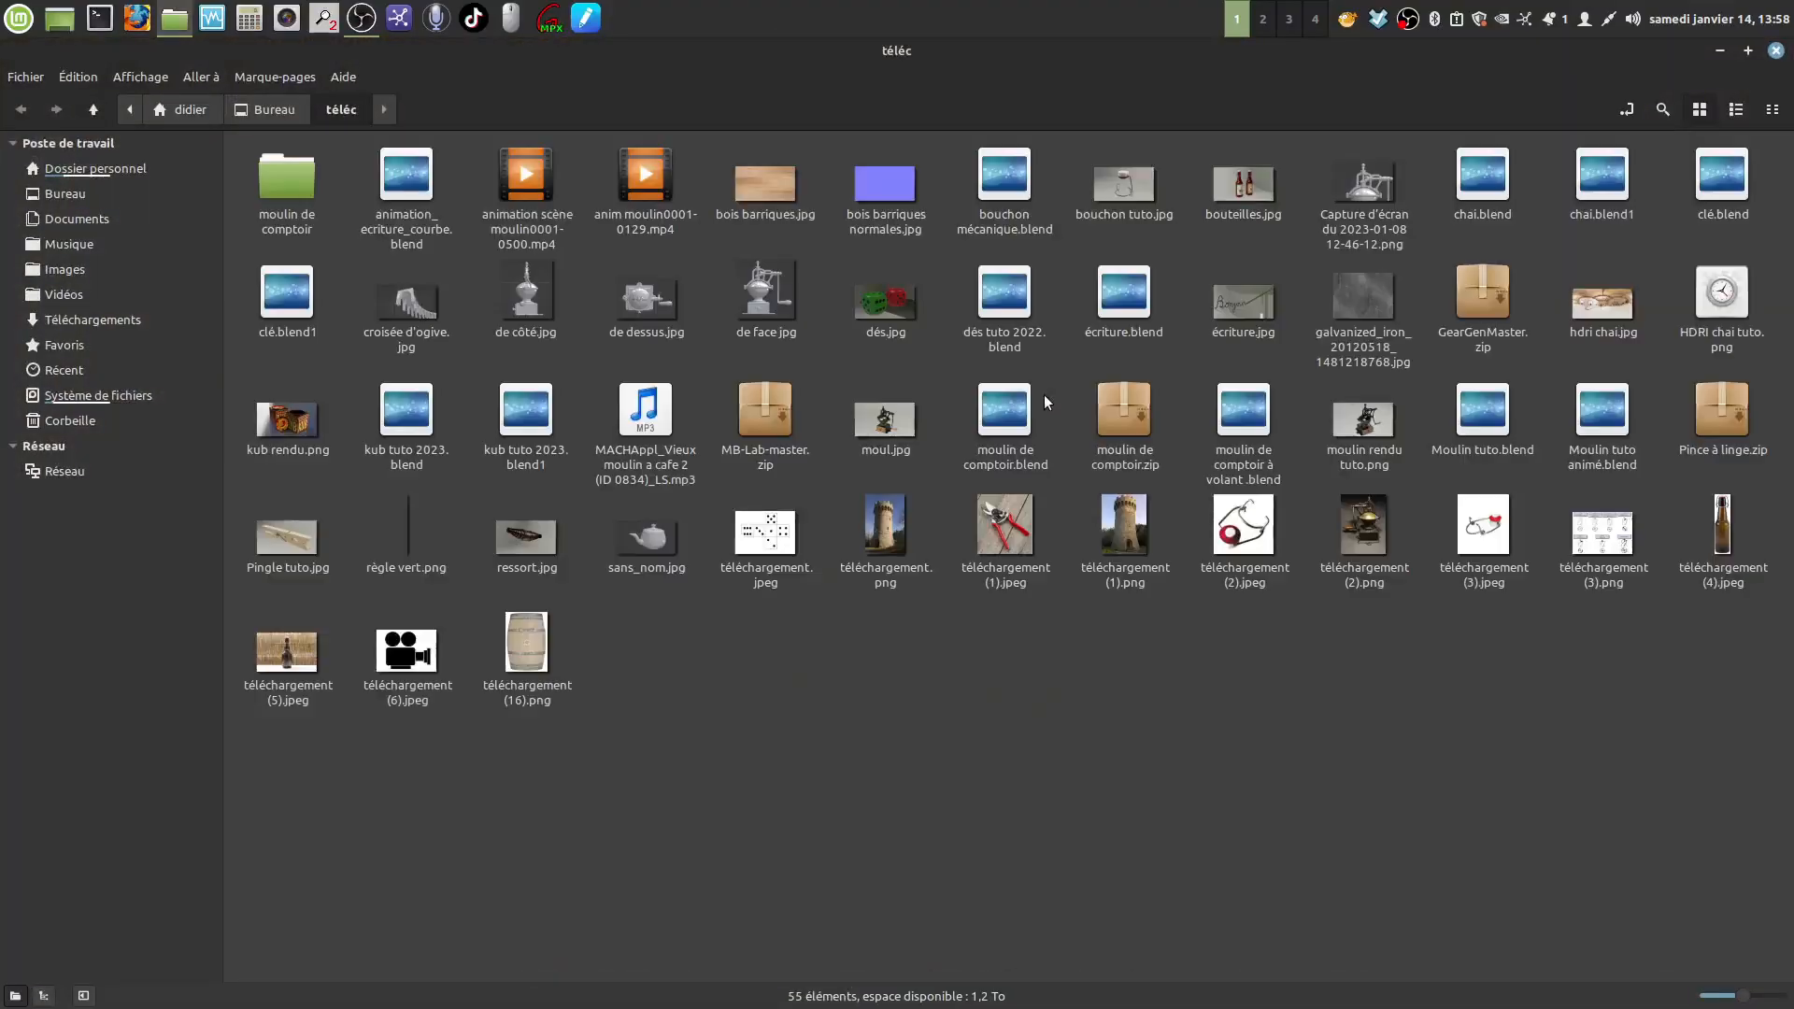
left_click(1725, 308)
double_click(1725, 308)
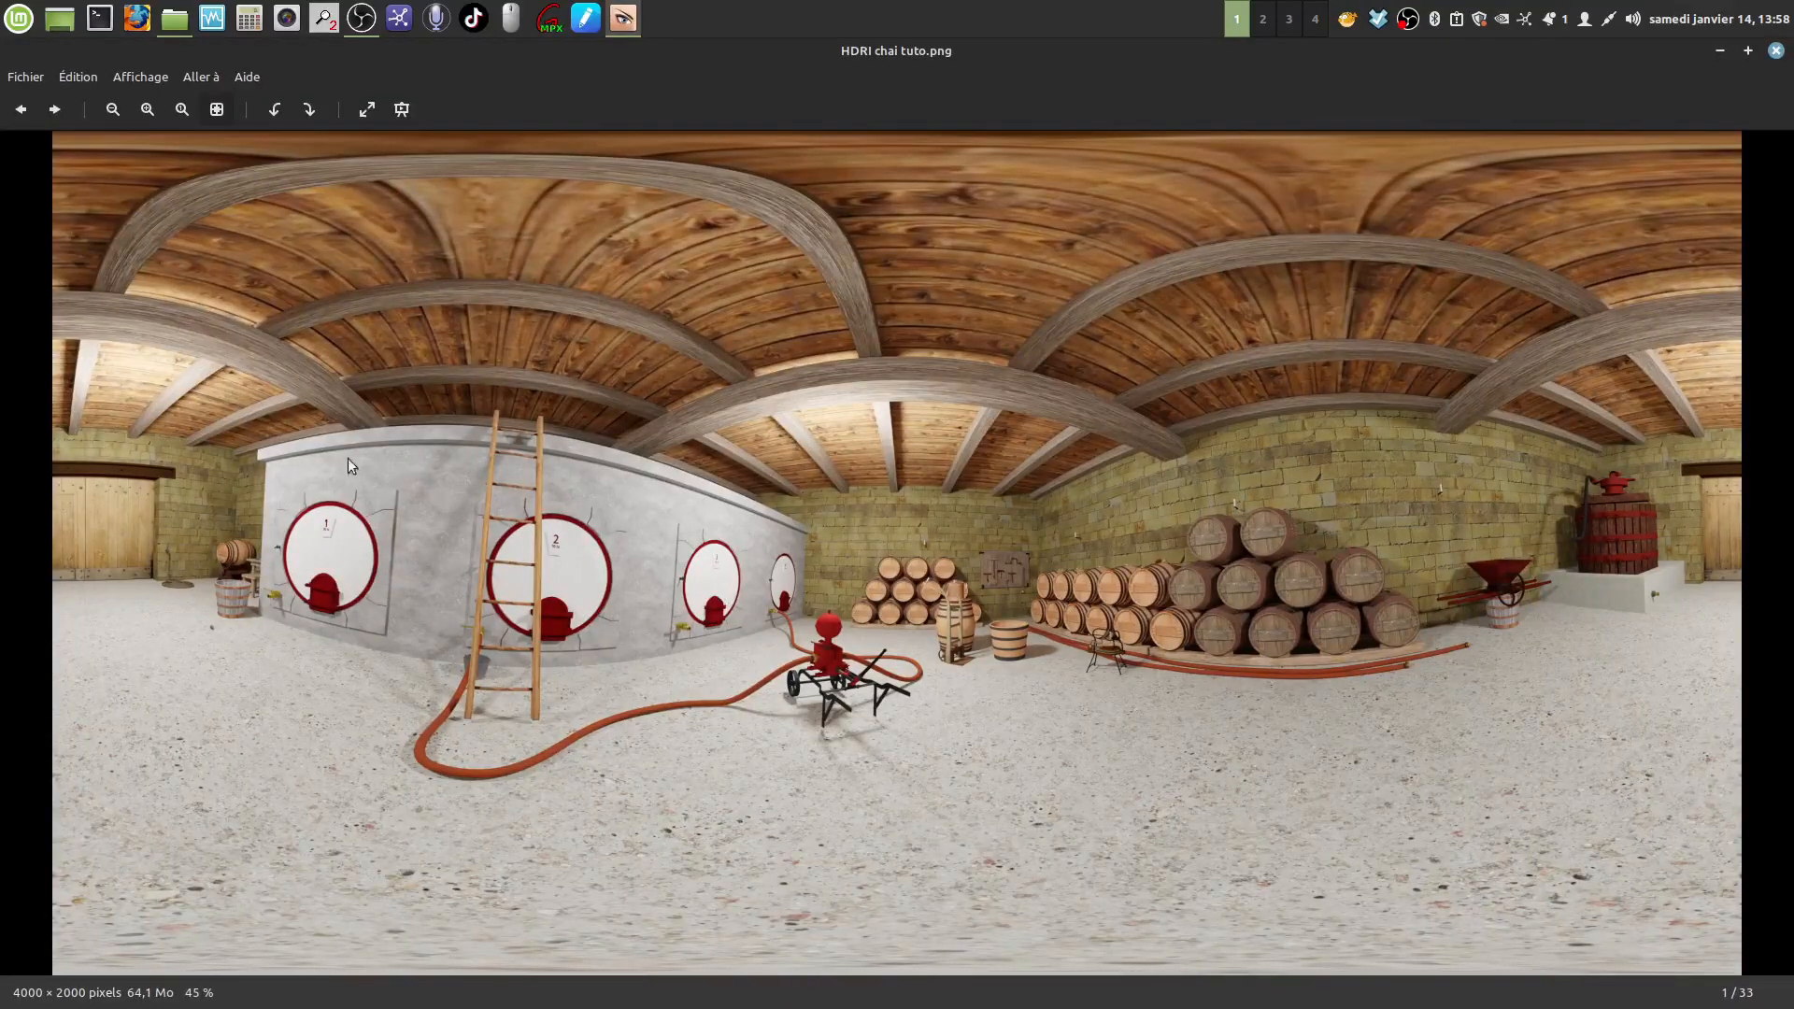
left_click(1775, 51)
left_click(935, 575)
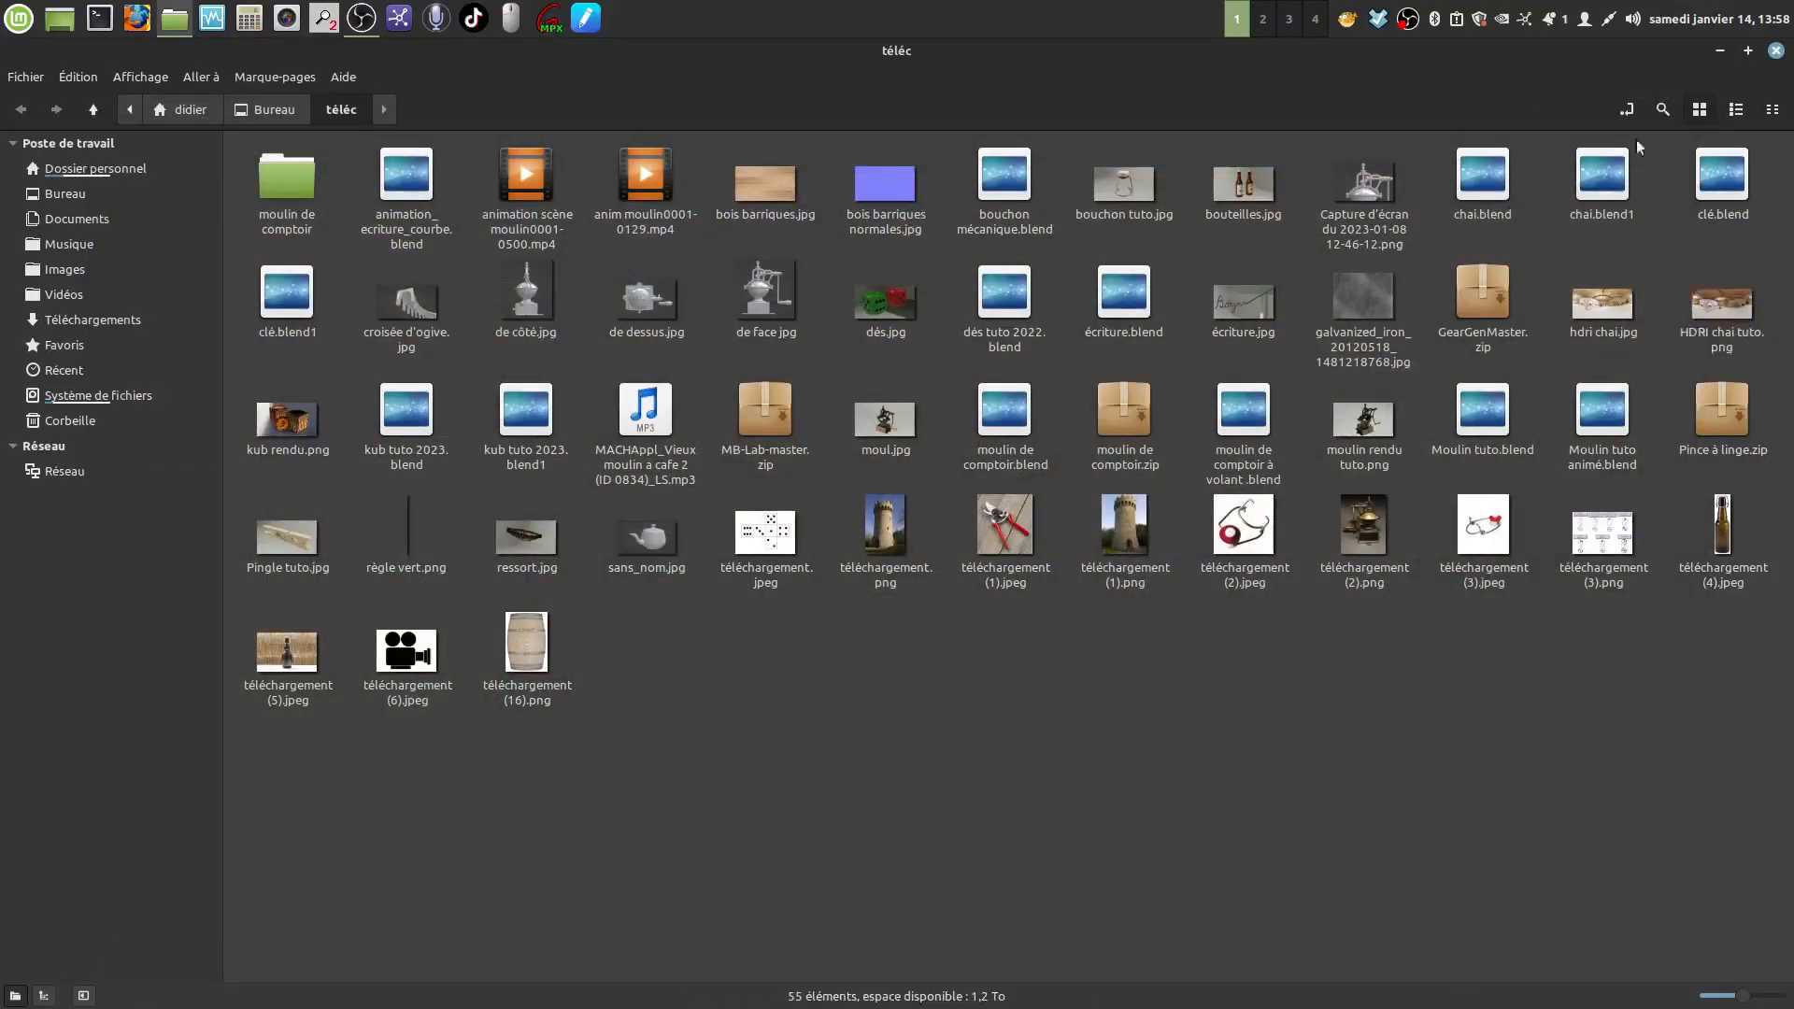
left_click(1775, 51)
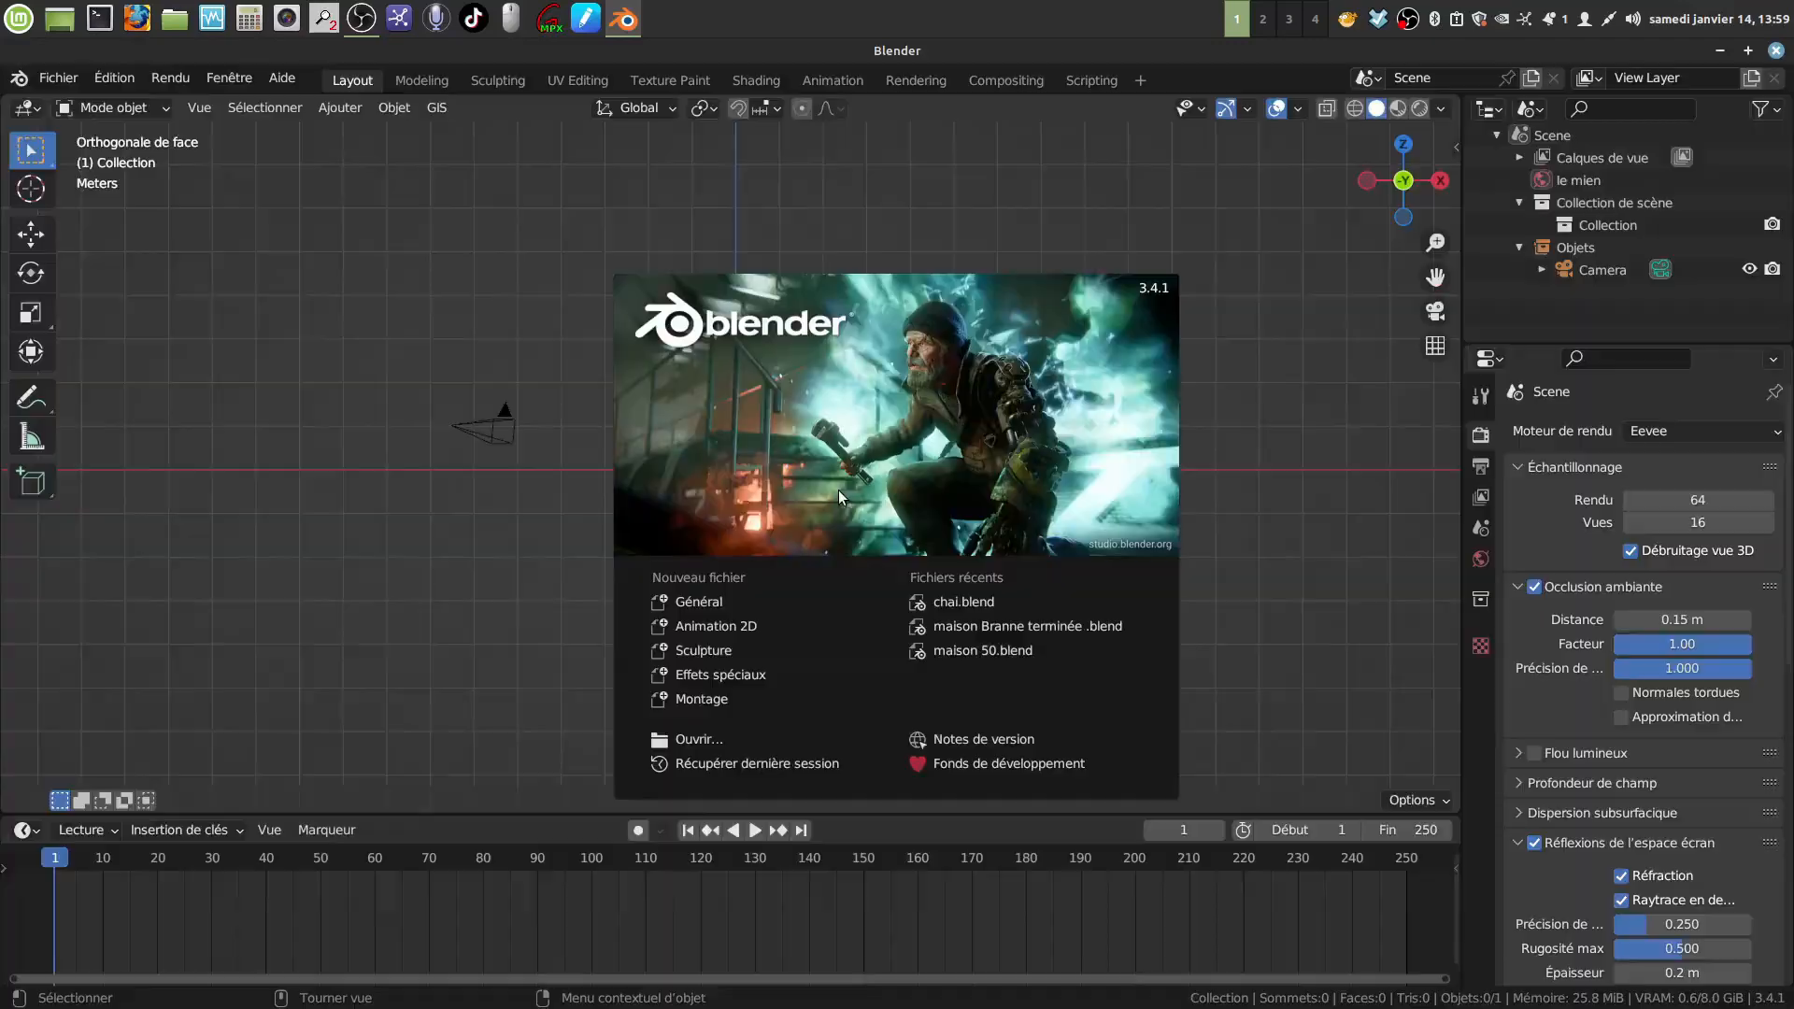
In a new Blender session, dismiss the splash screen, show the world settings and switch the viewport to rendered shading
left_click(412, 299)
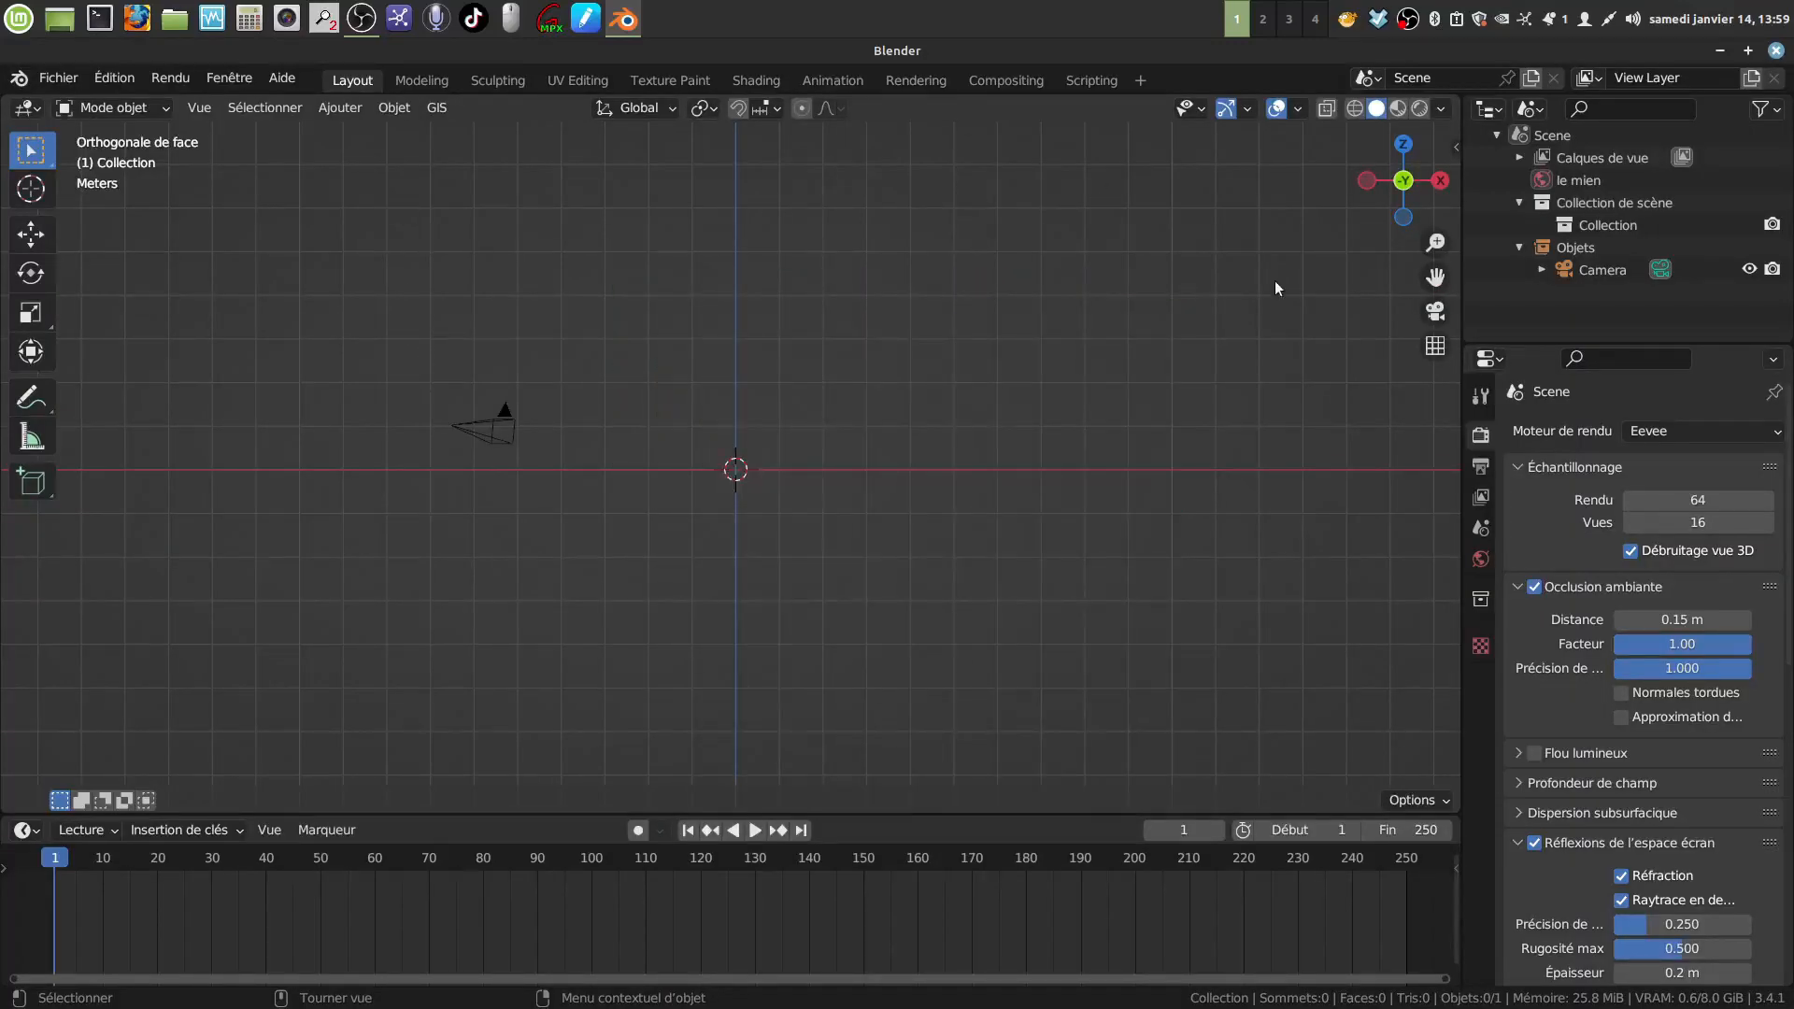
left_click(1479, 559)
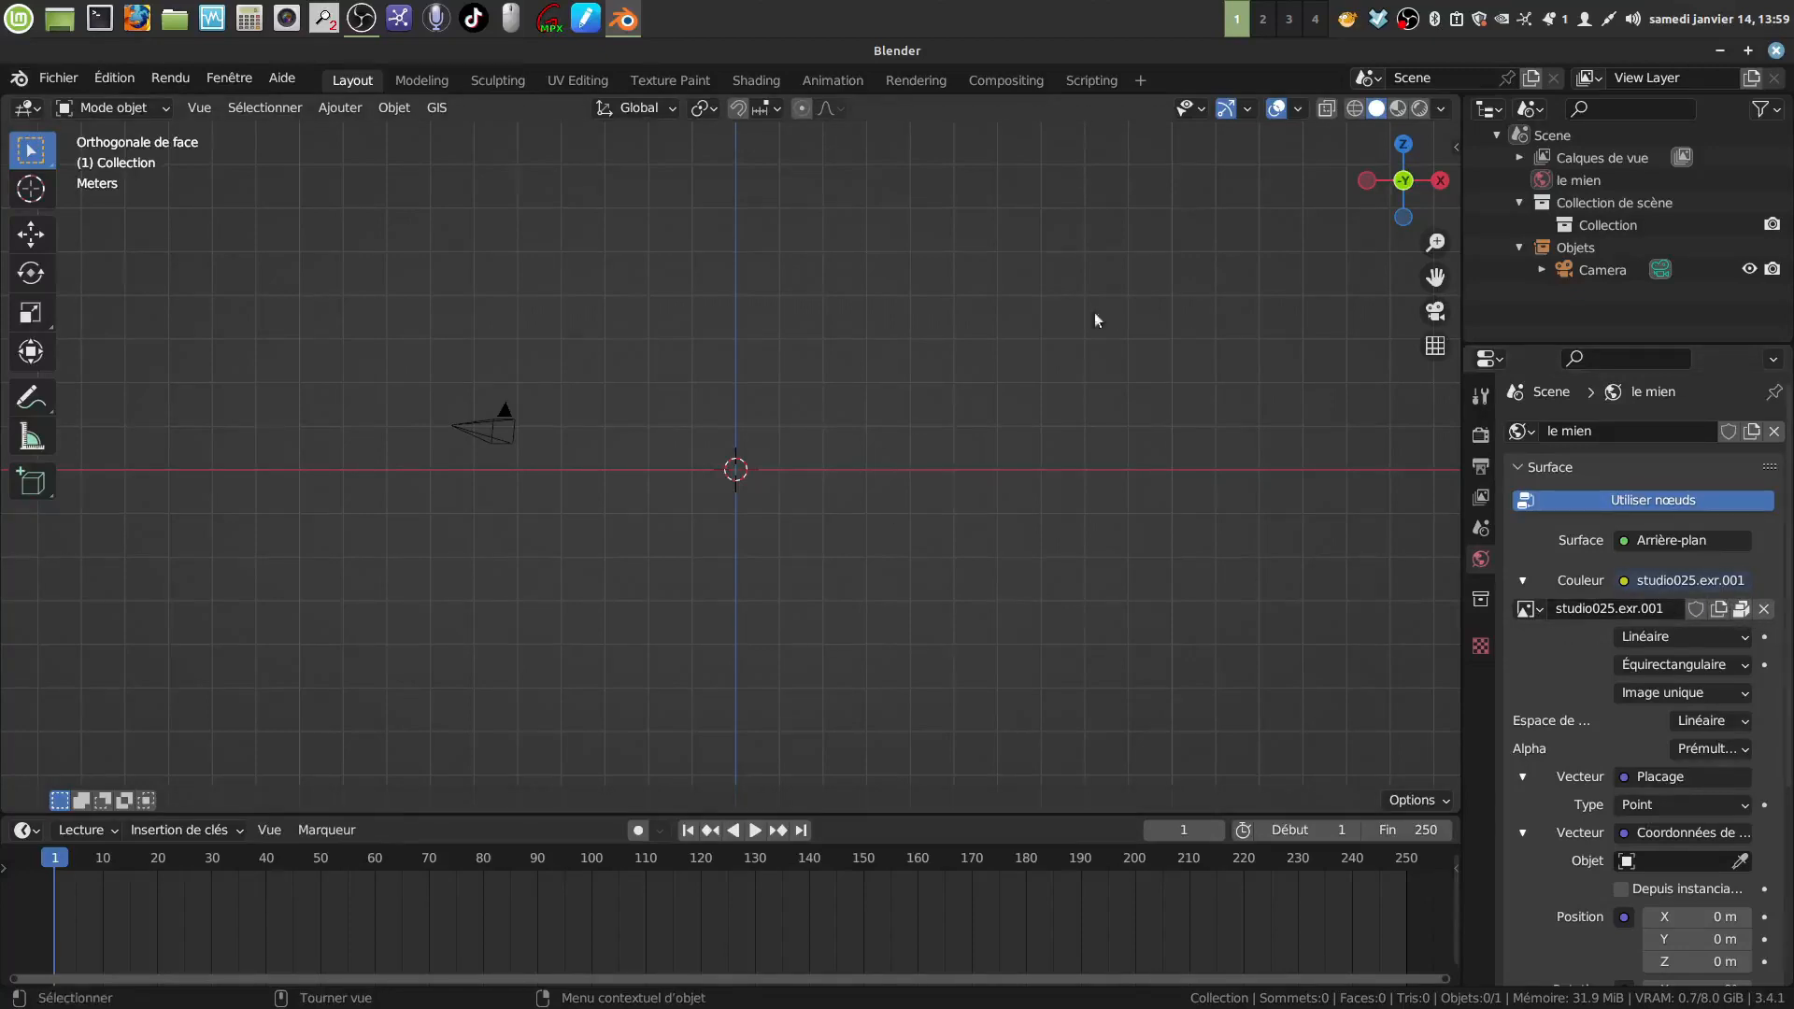
left_click(1419, 110)
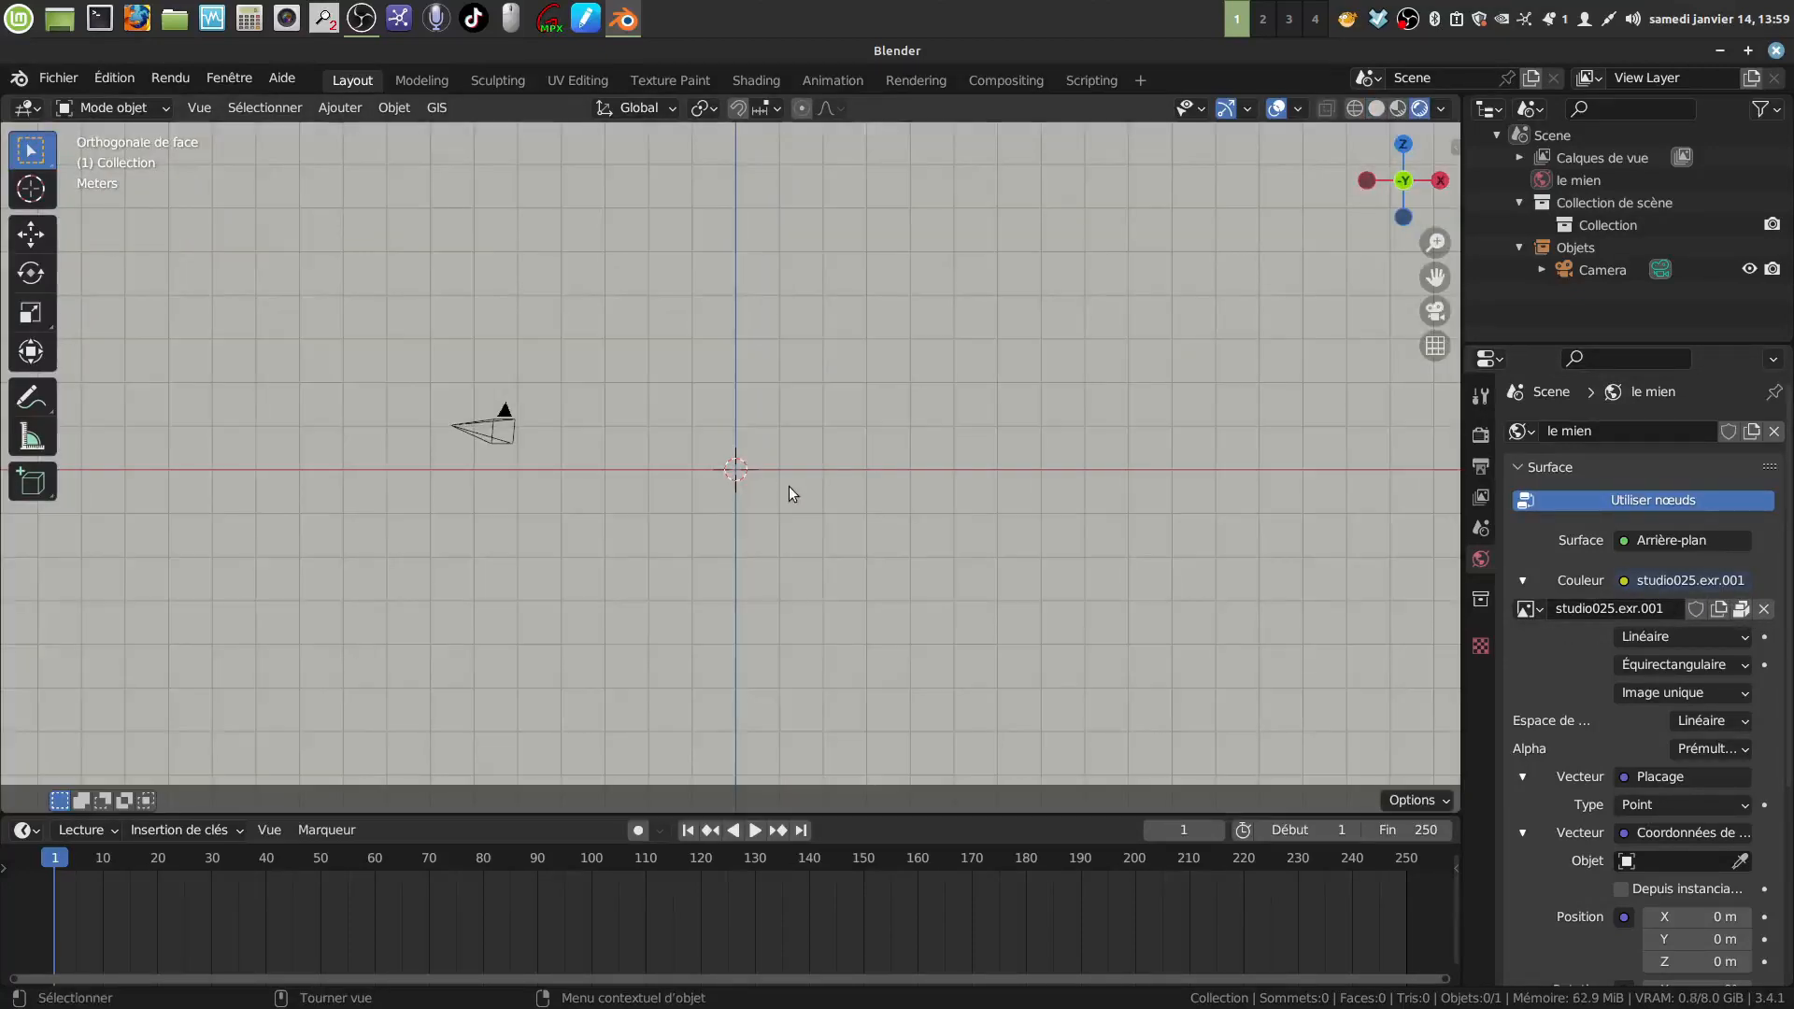
Replace the world's studio environment texture with HDRI chai tuto.png from the téléc folder
mouse_move(788, 486)
middle_mouse_down()
mouse_move(822, 440)
mouse_move(587, 457)
mouse_move(981, 404)
mouse_move(916, 451)
mouse_move(814, 465)
mouse_move(832, 460)
middle_mouse_up()
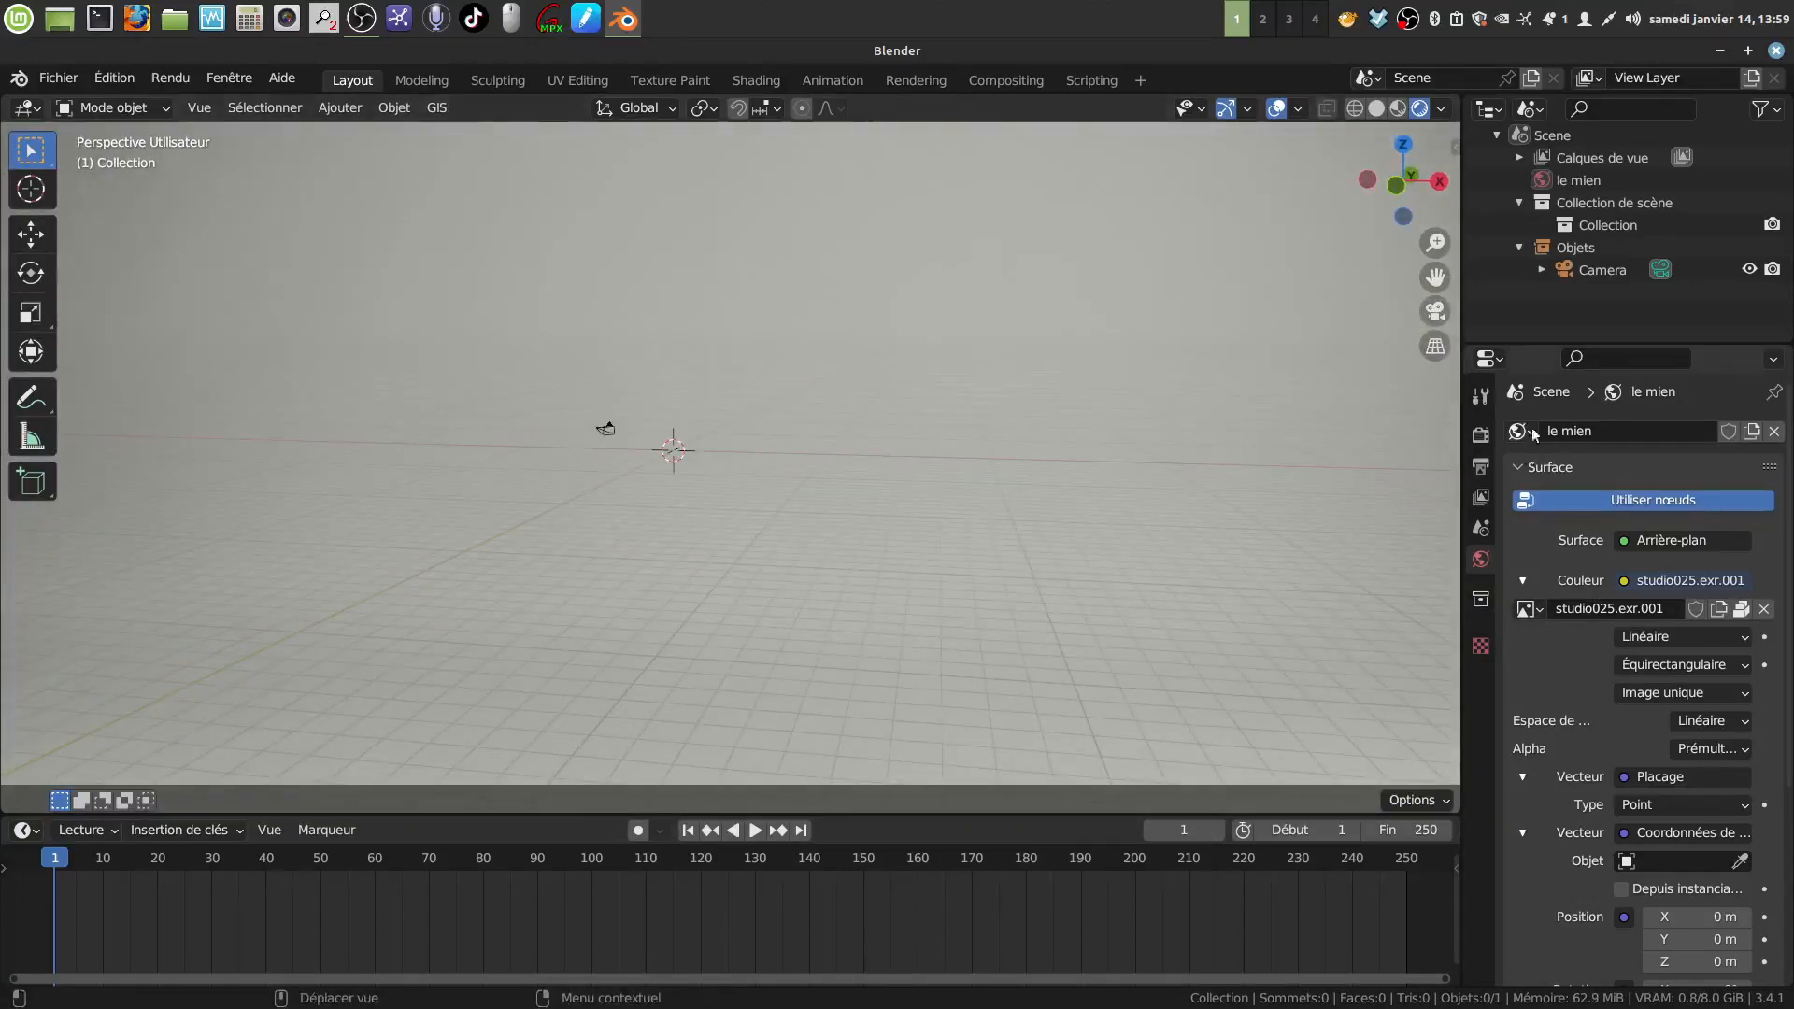
left_click(1763, 608)
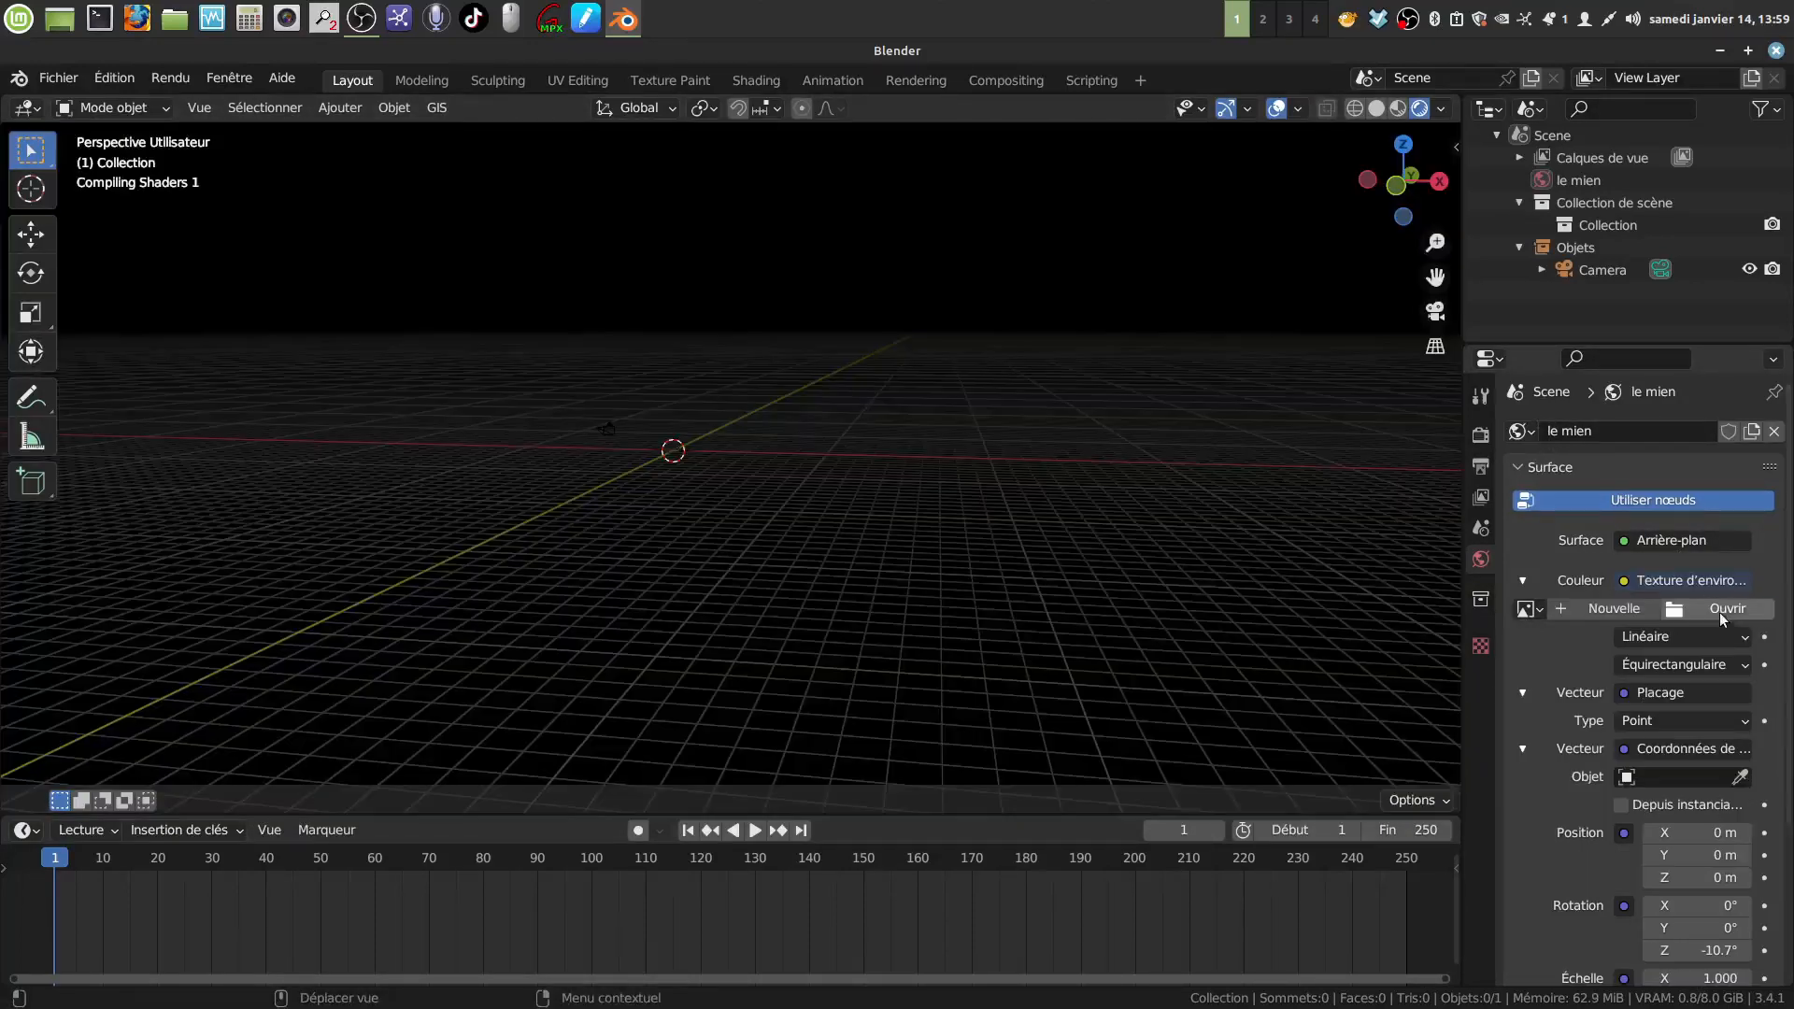
left_click(1677, 612)
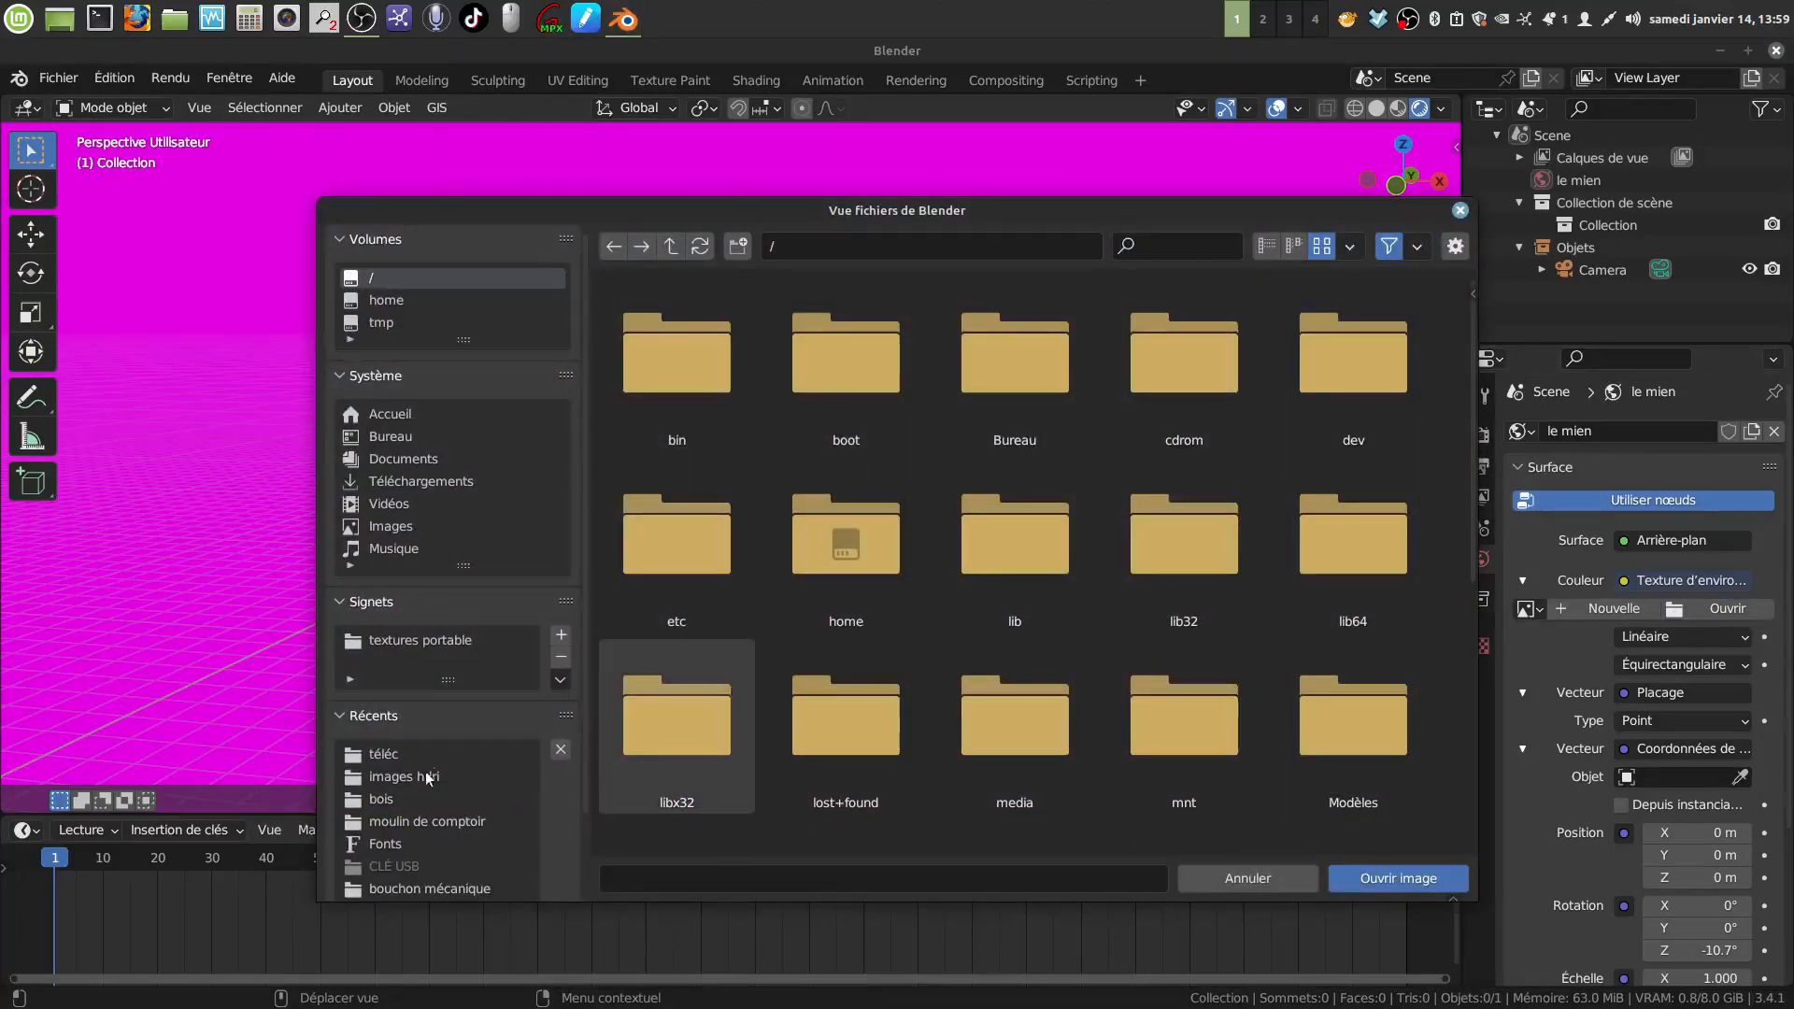
left_click(424, 755)
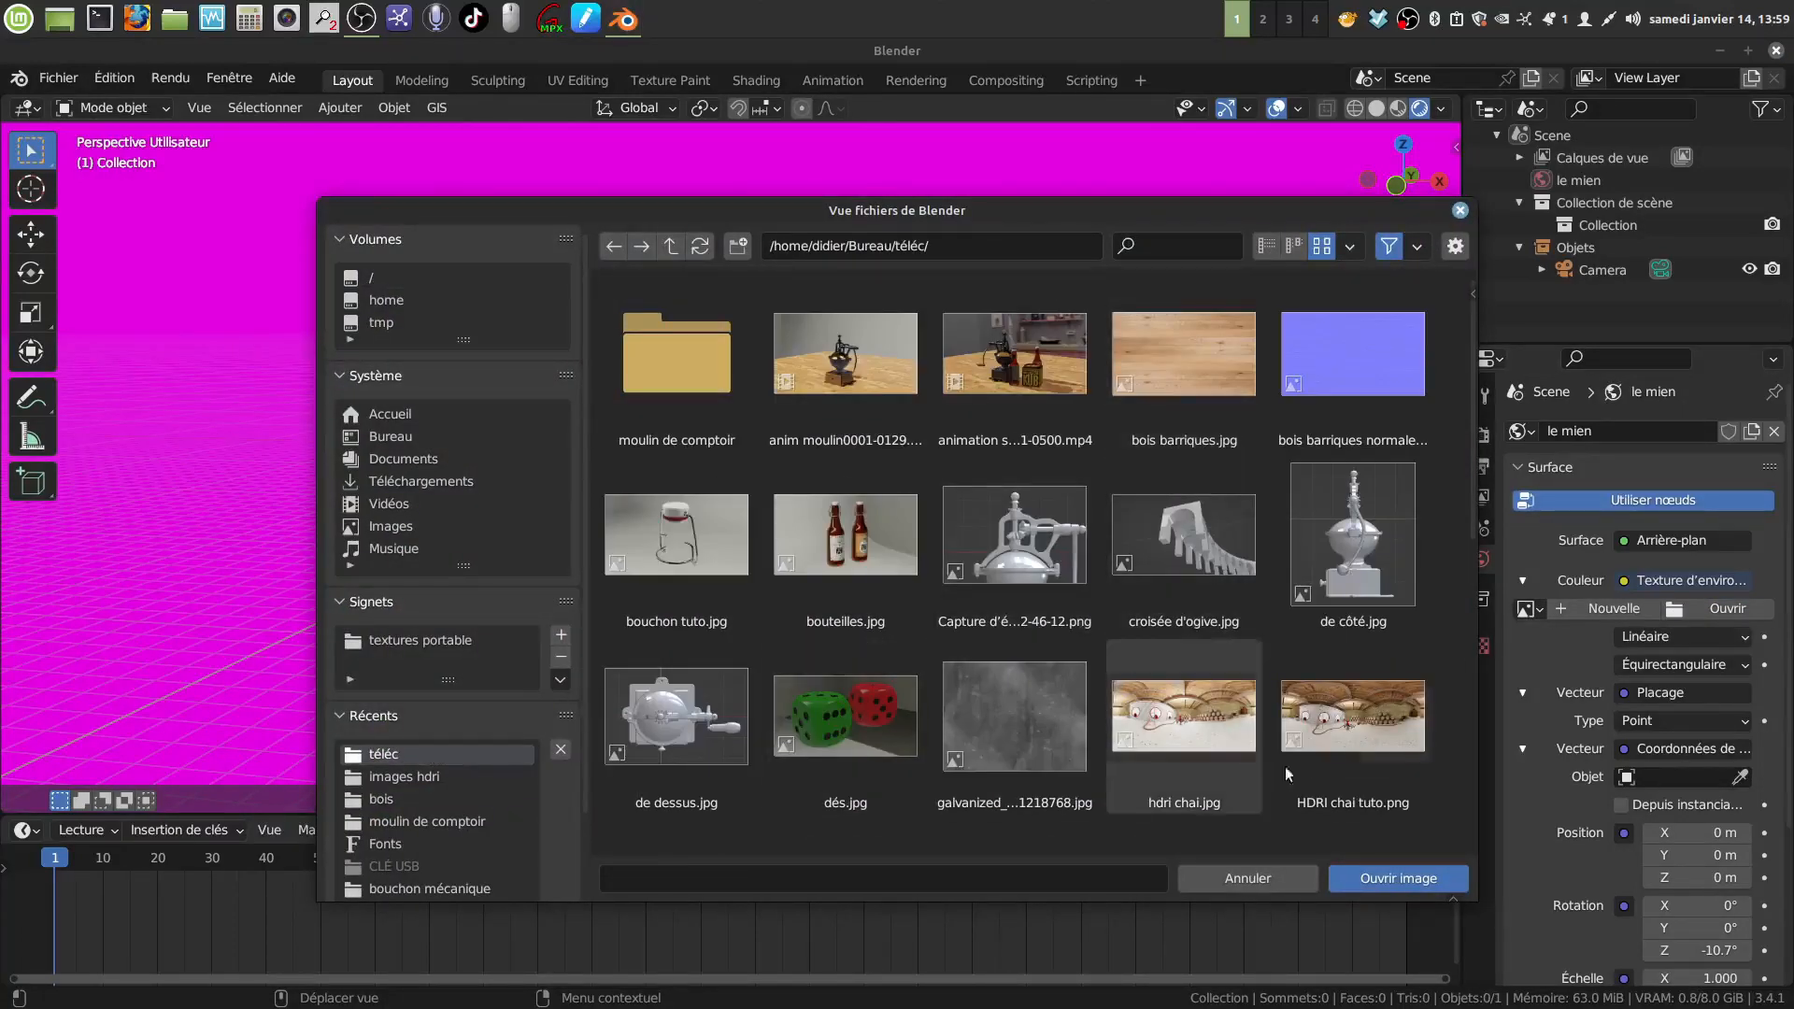
left_click(1377, 709)
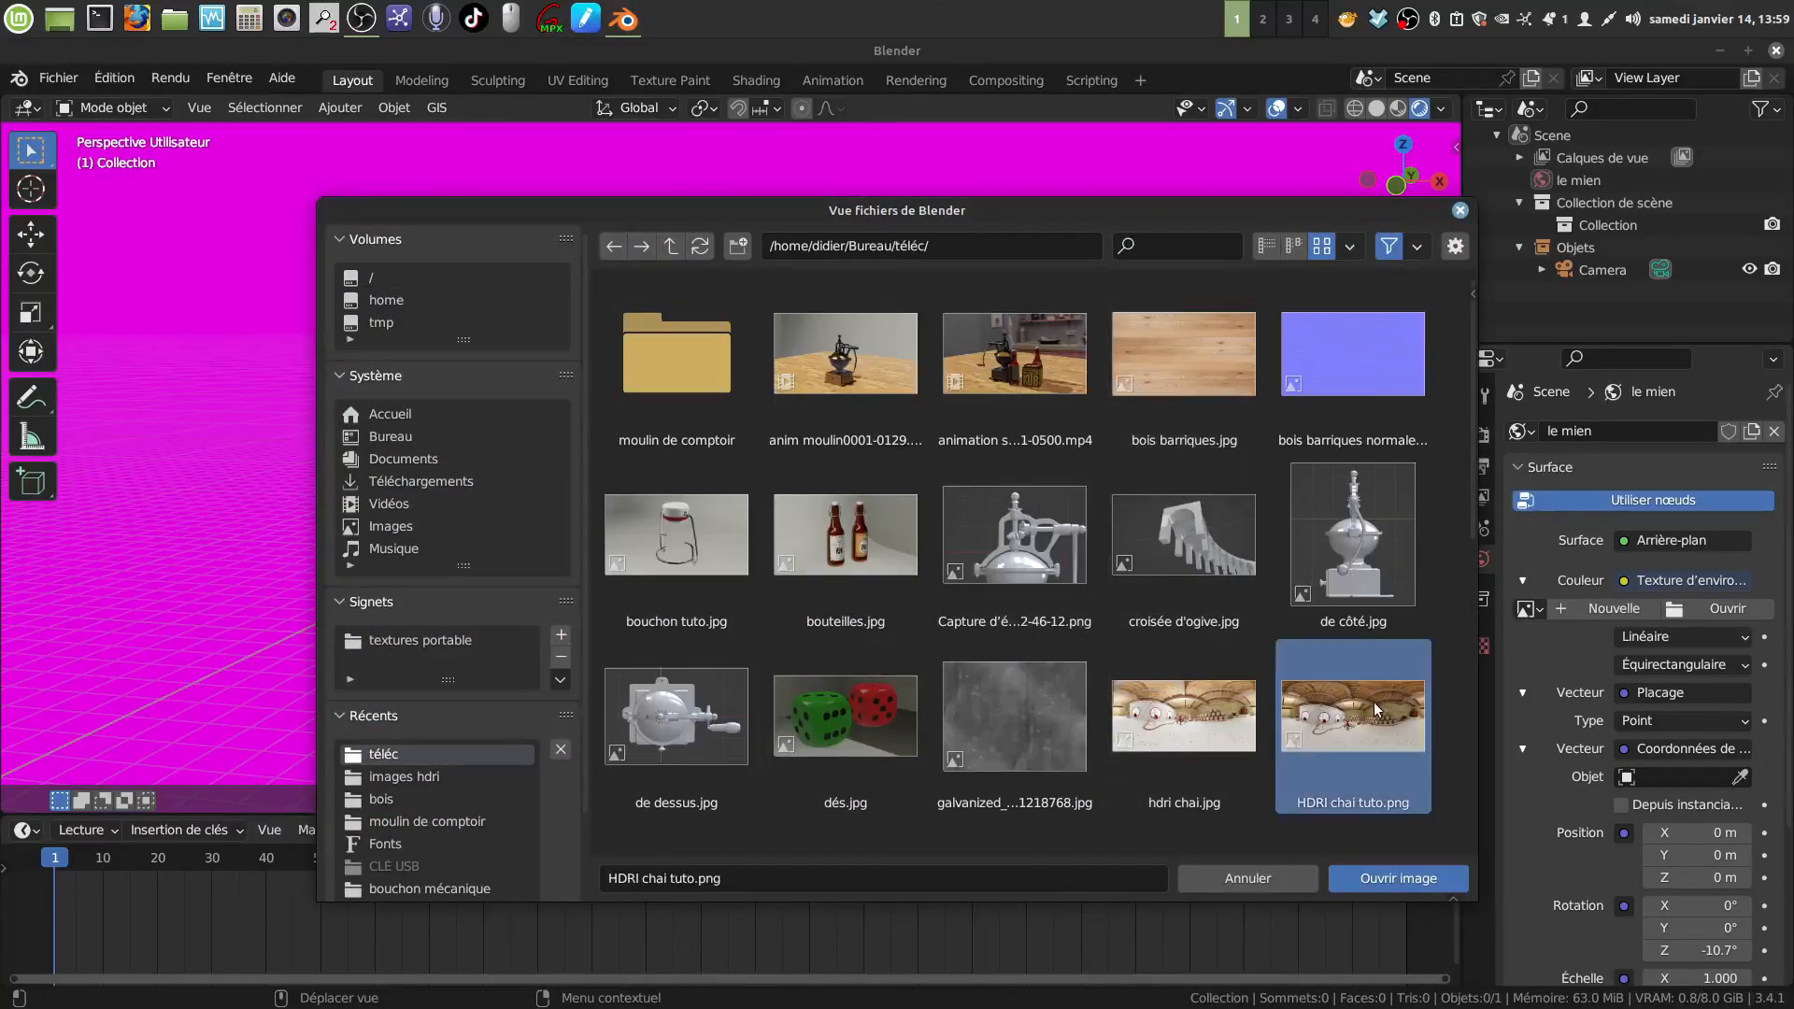
left_click(1398, 878)
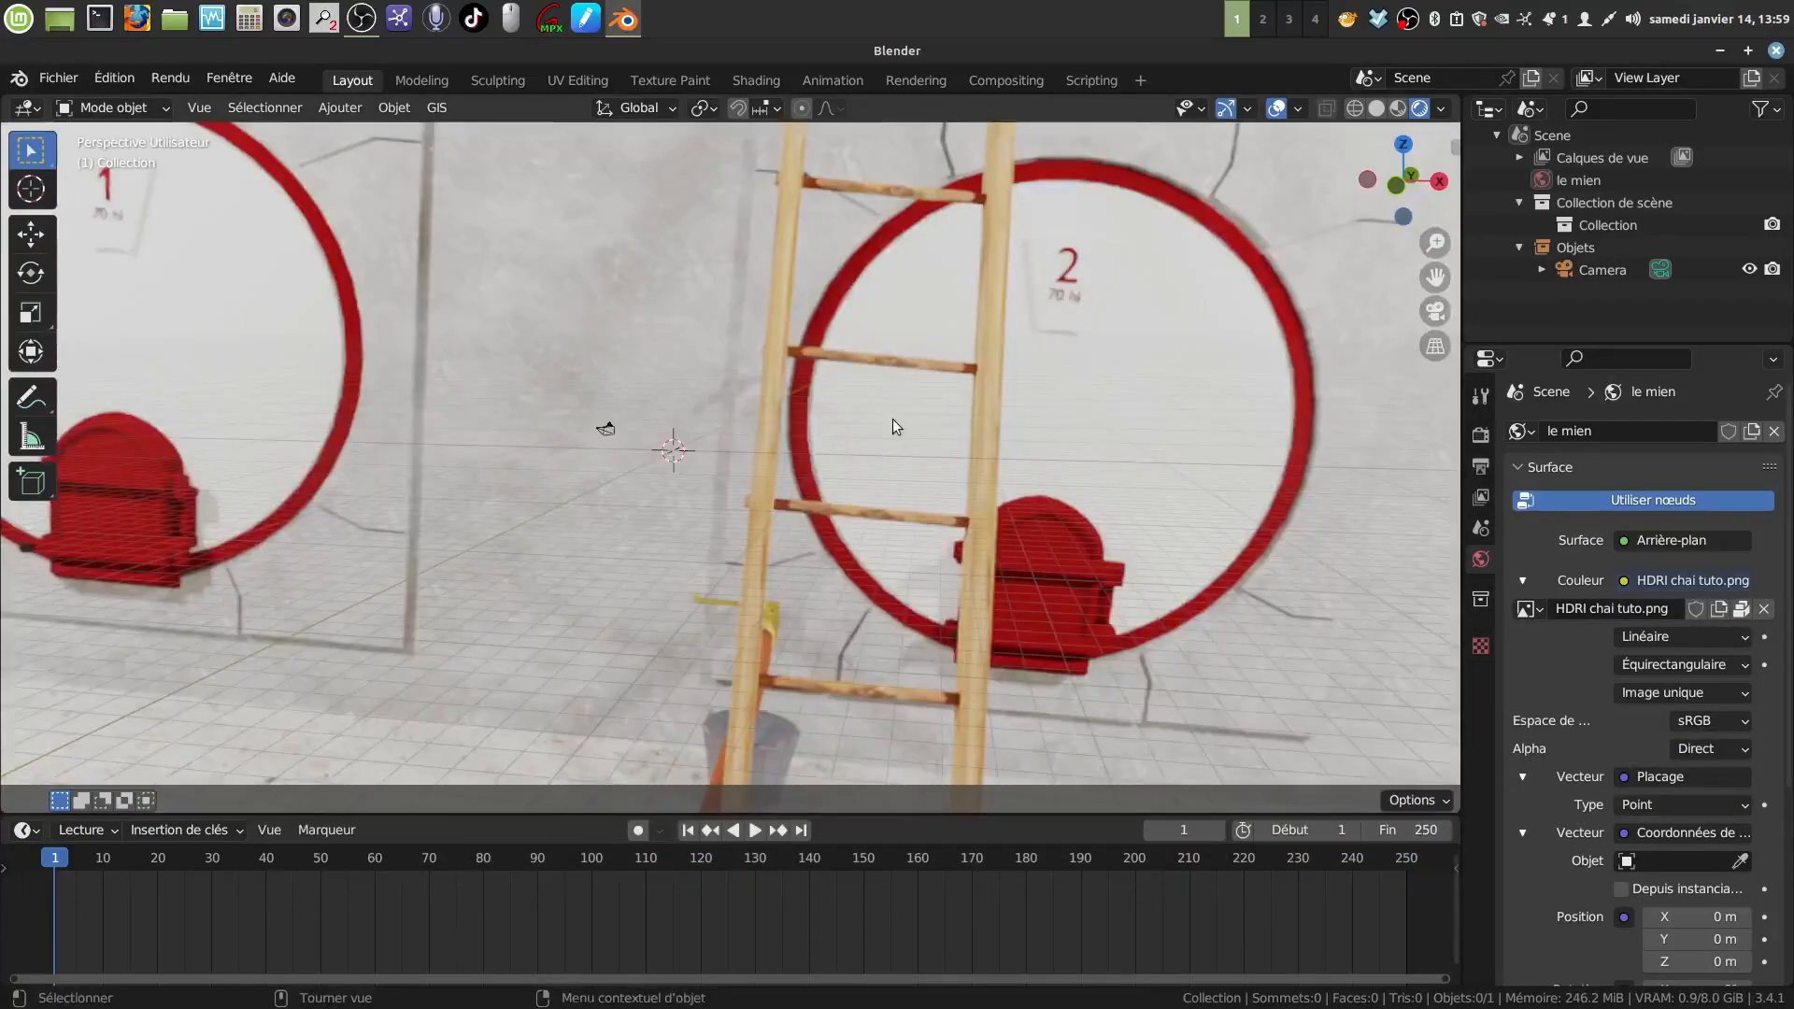
Examine the wine cellar panorama all around in the rendered viewport, including the vats, barrels, wine press and wooden door
middle_click_drag(893, 419, 851, 420)
middle_click_drag(975, 529, 561, 472)
middle_click_drag(1117, 492, 469, 516)
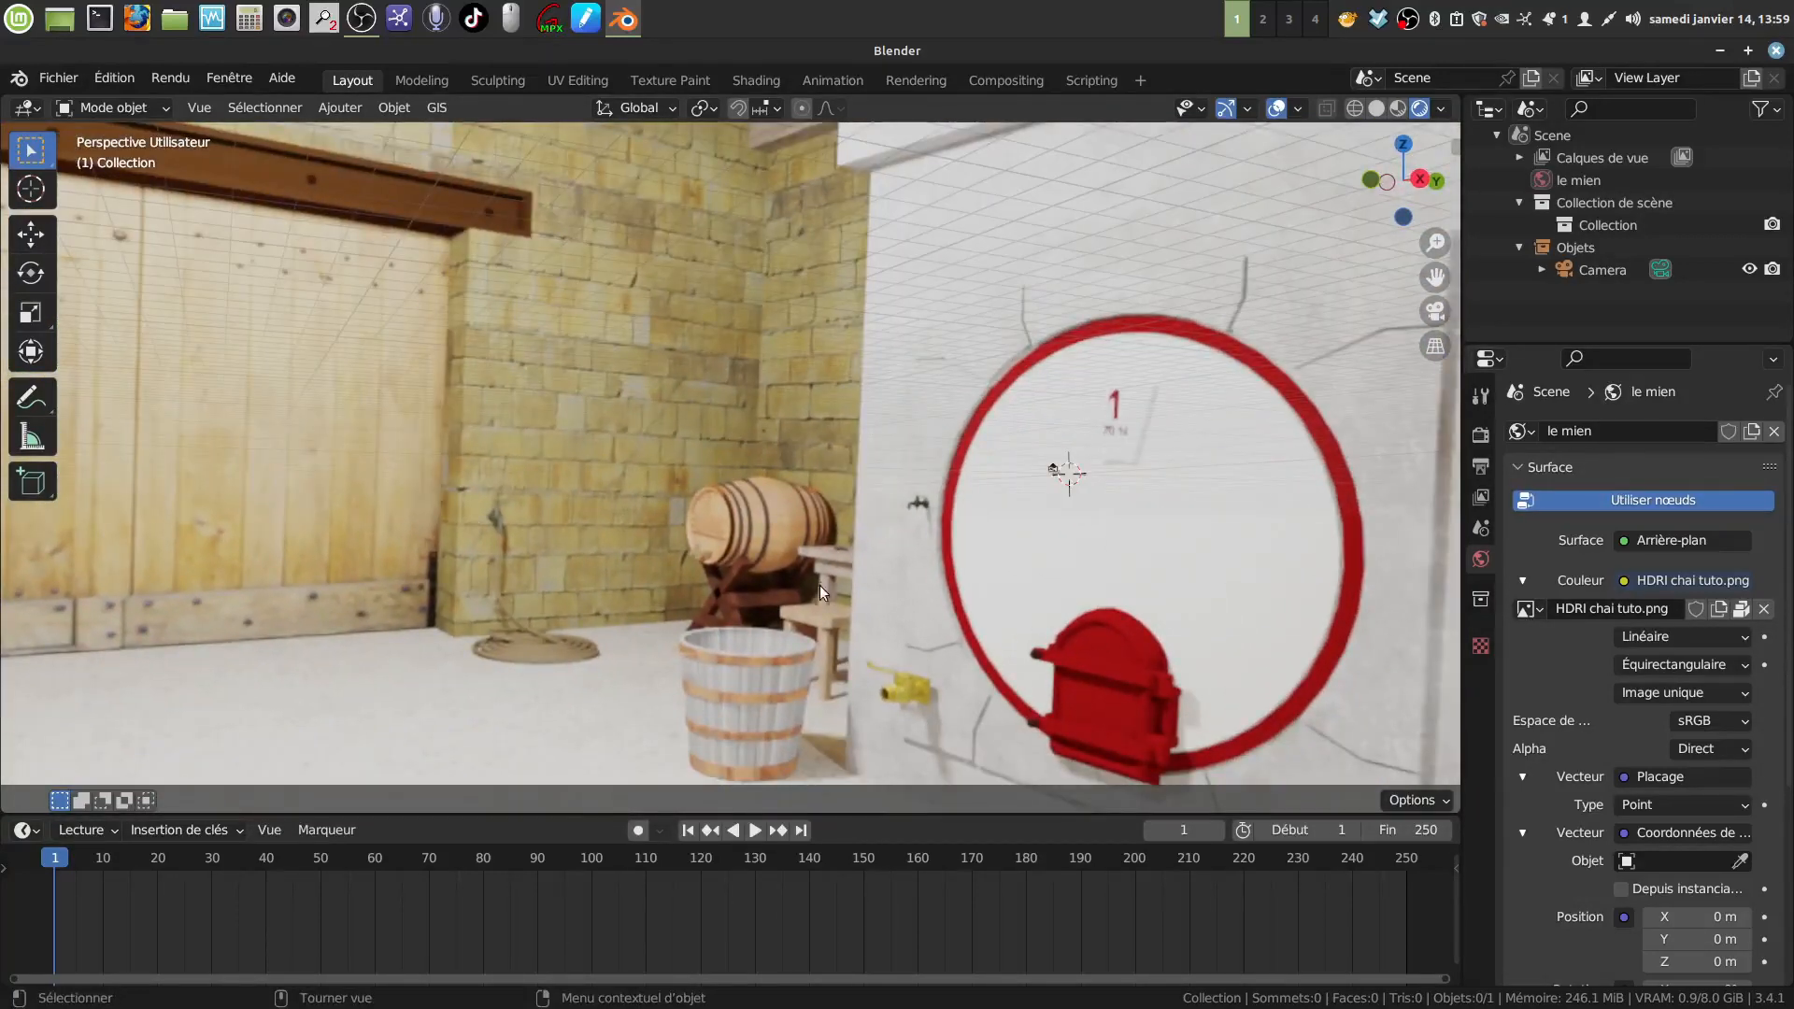
middle_click_drag(826, 562, 1241, 620)
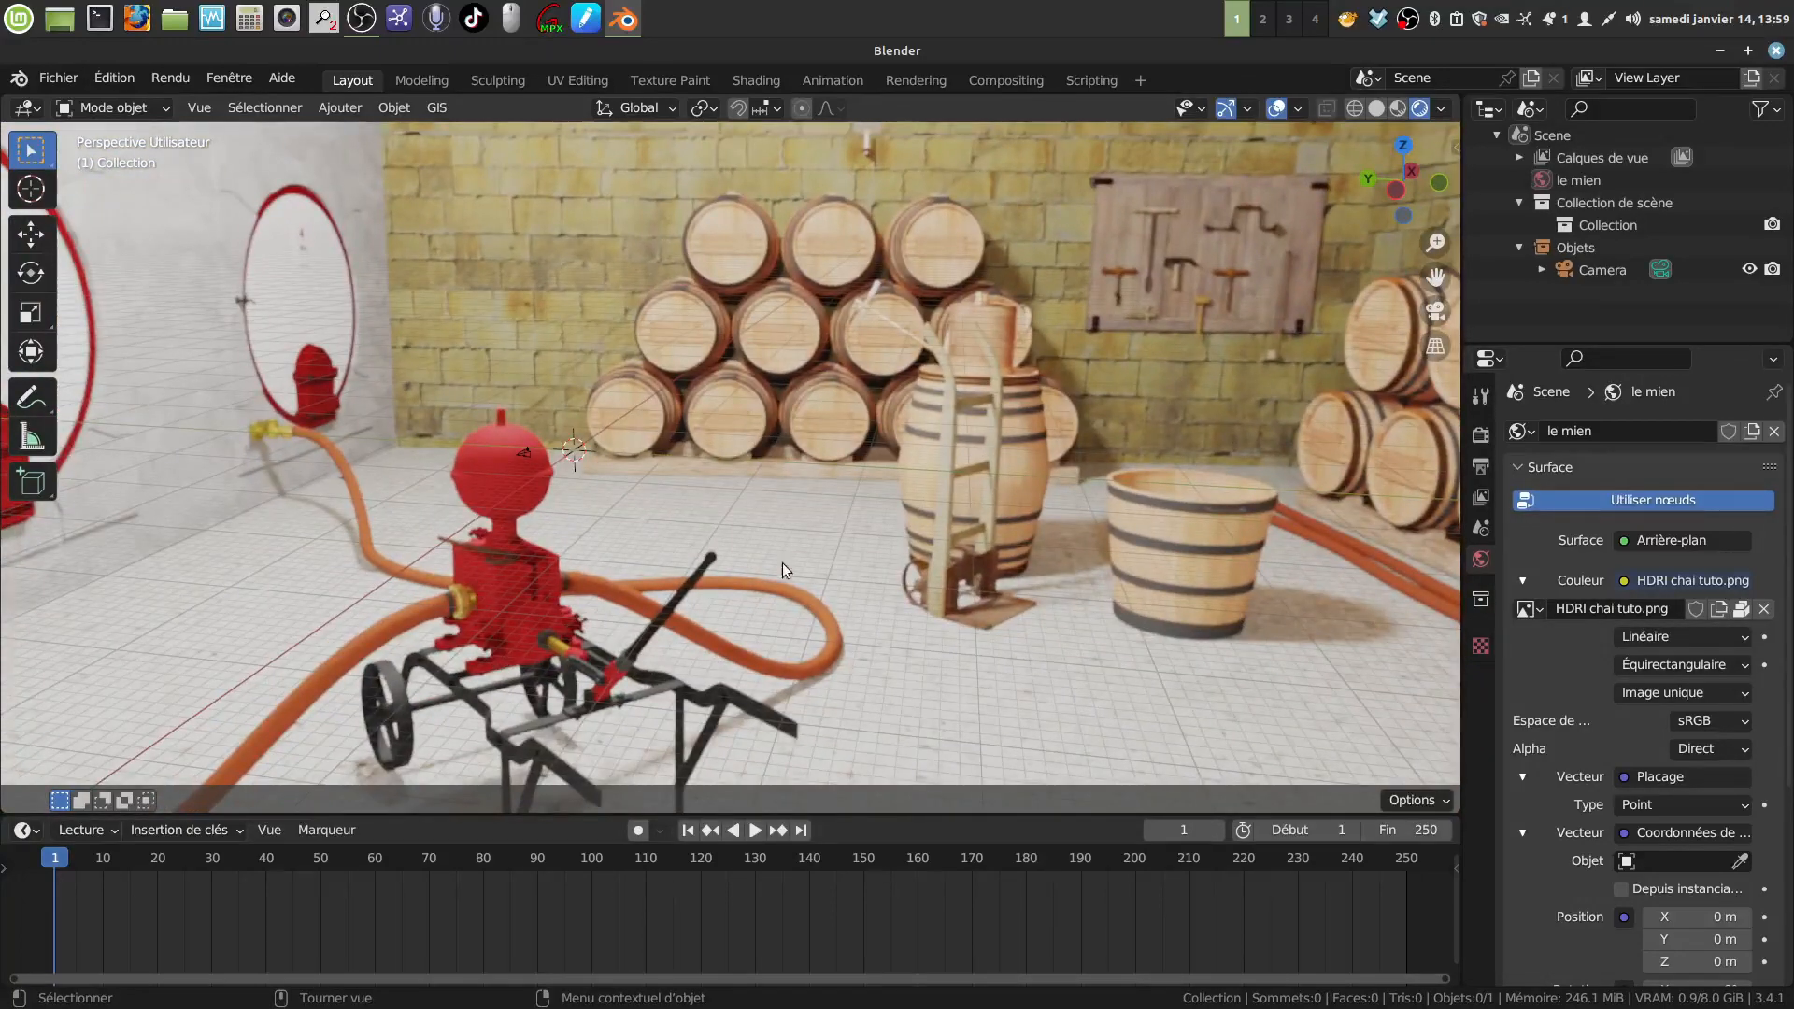
middle_click_drag(782, 562, 732, 441)
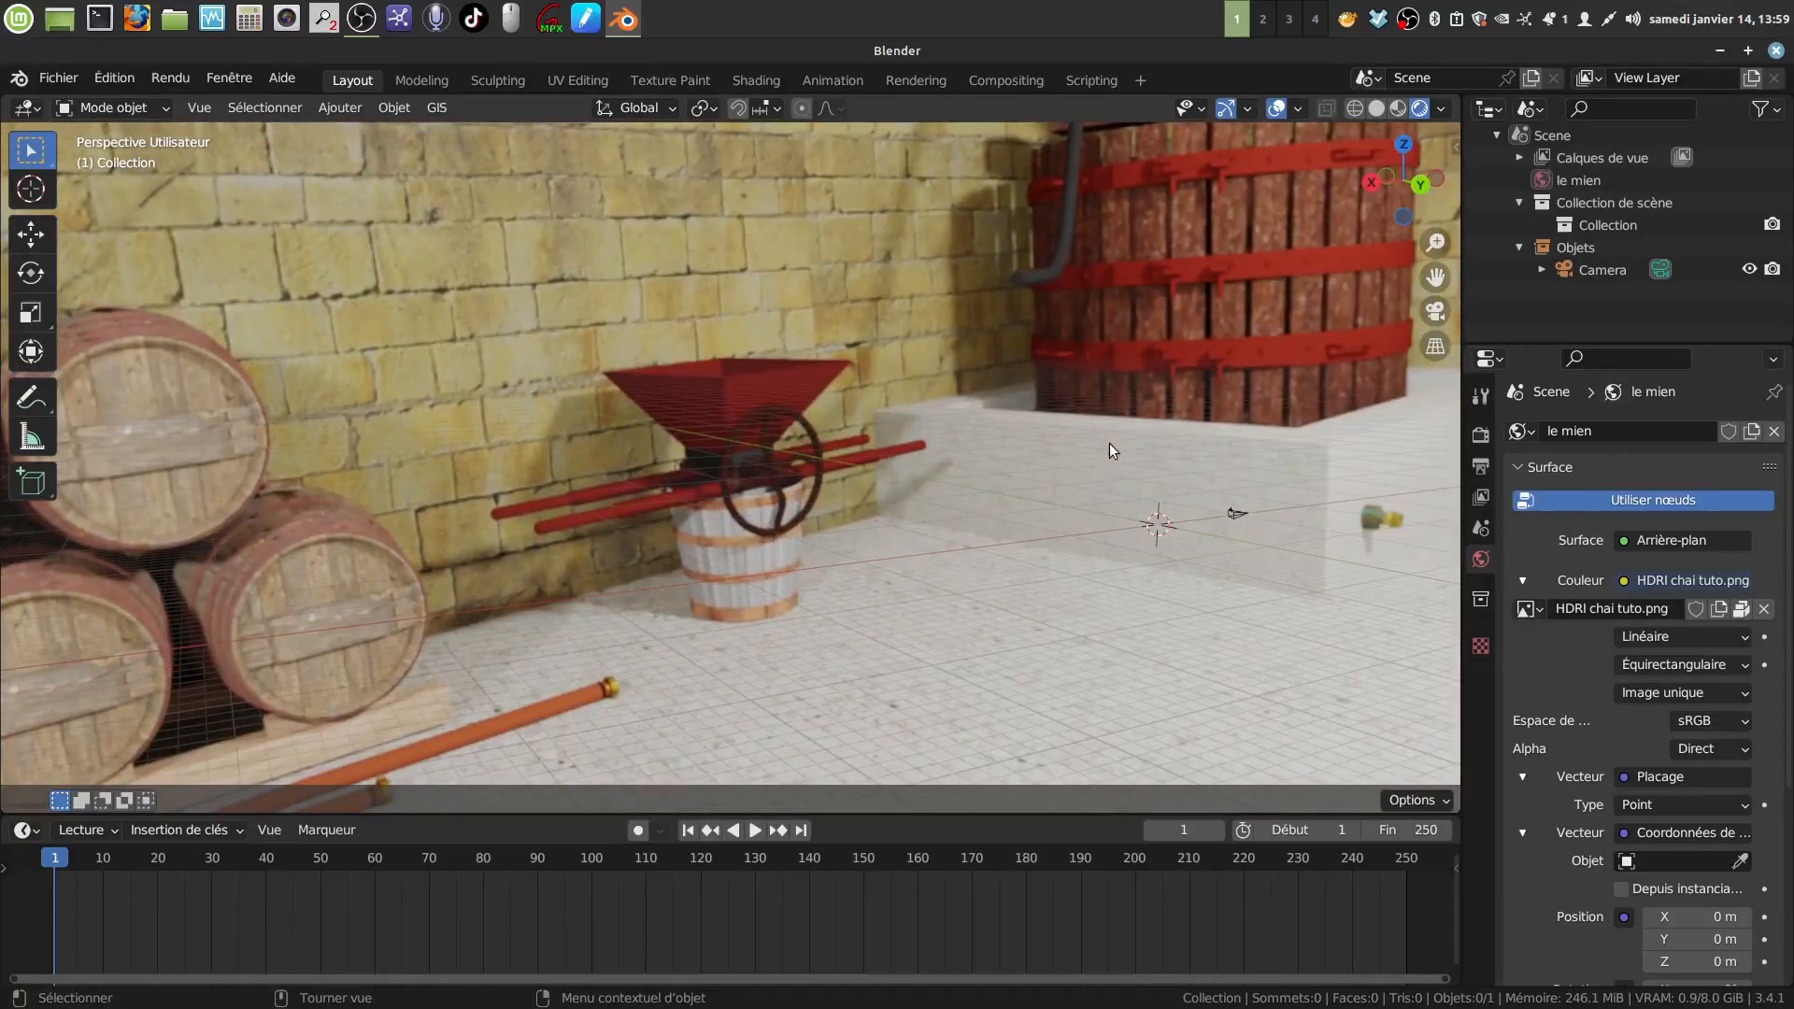
middle_click_drag(1108, 443, 1173, 413)
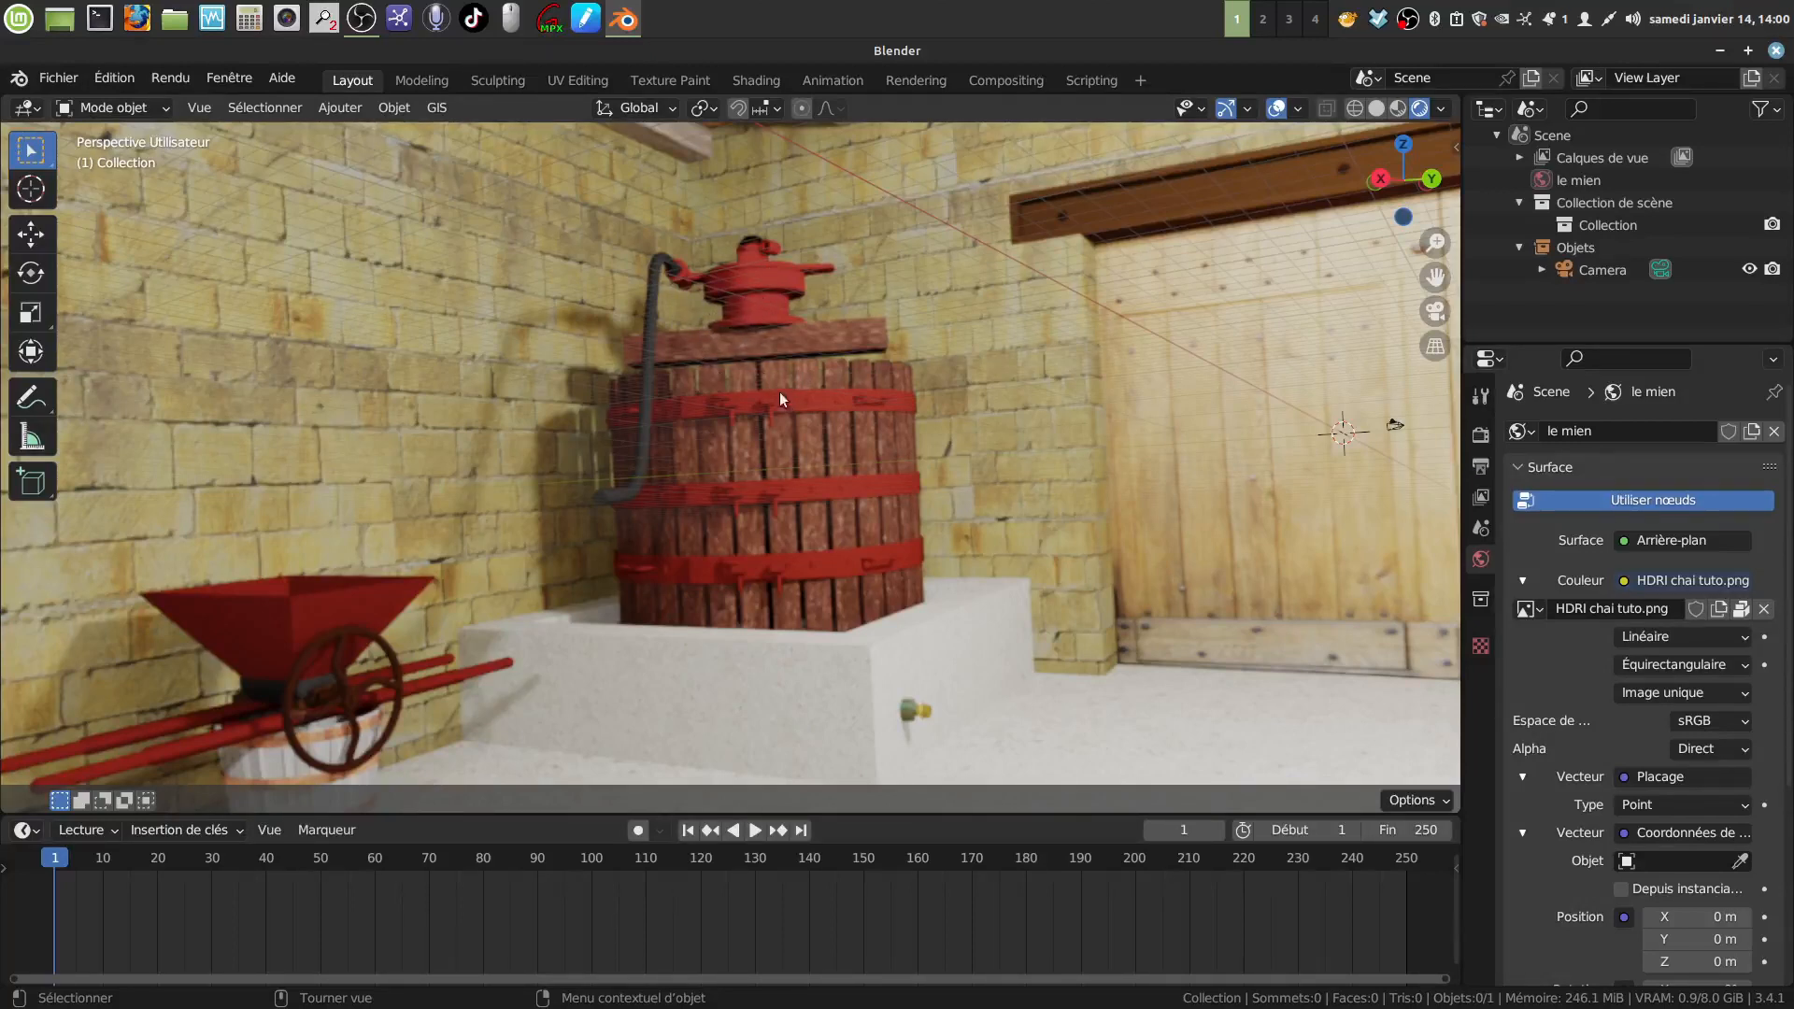
middle_click_drag(948, 507, 1072, 530)
middle_click_drag(983, 574, 1308, 559)
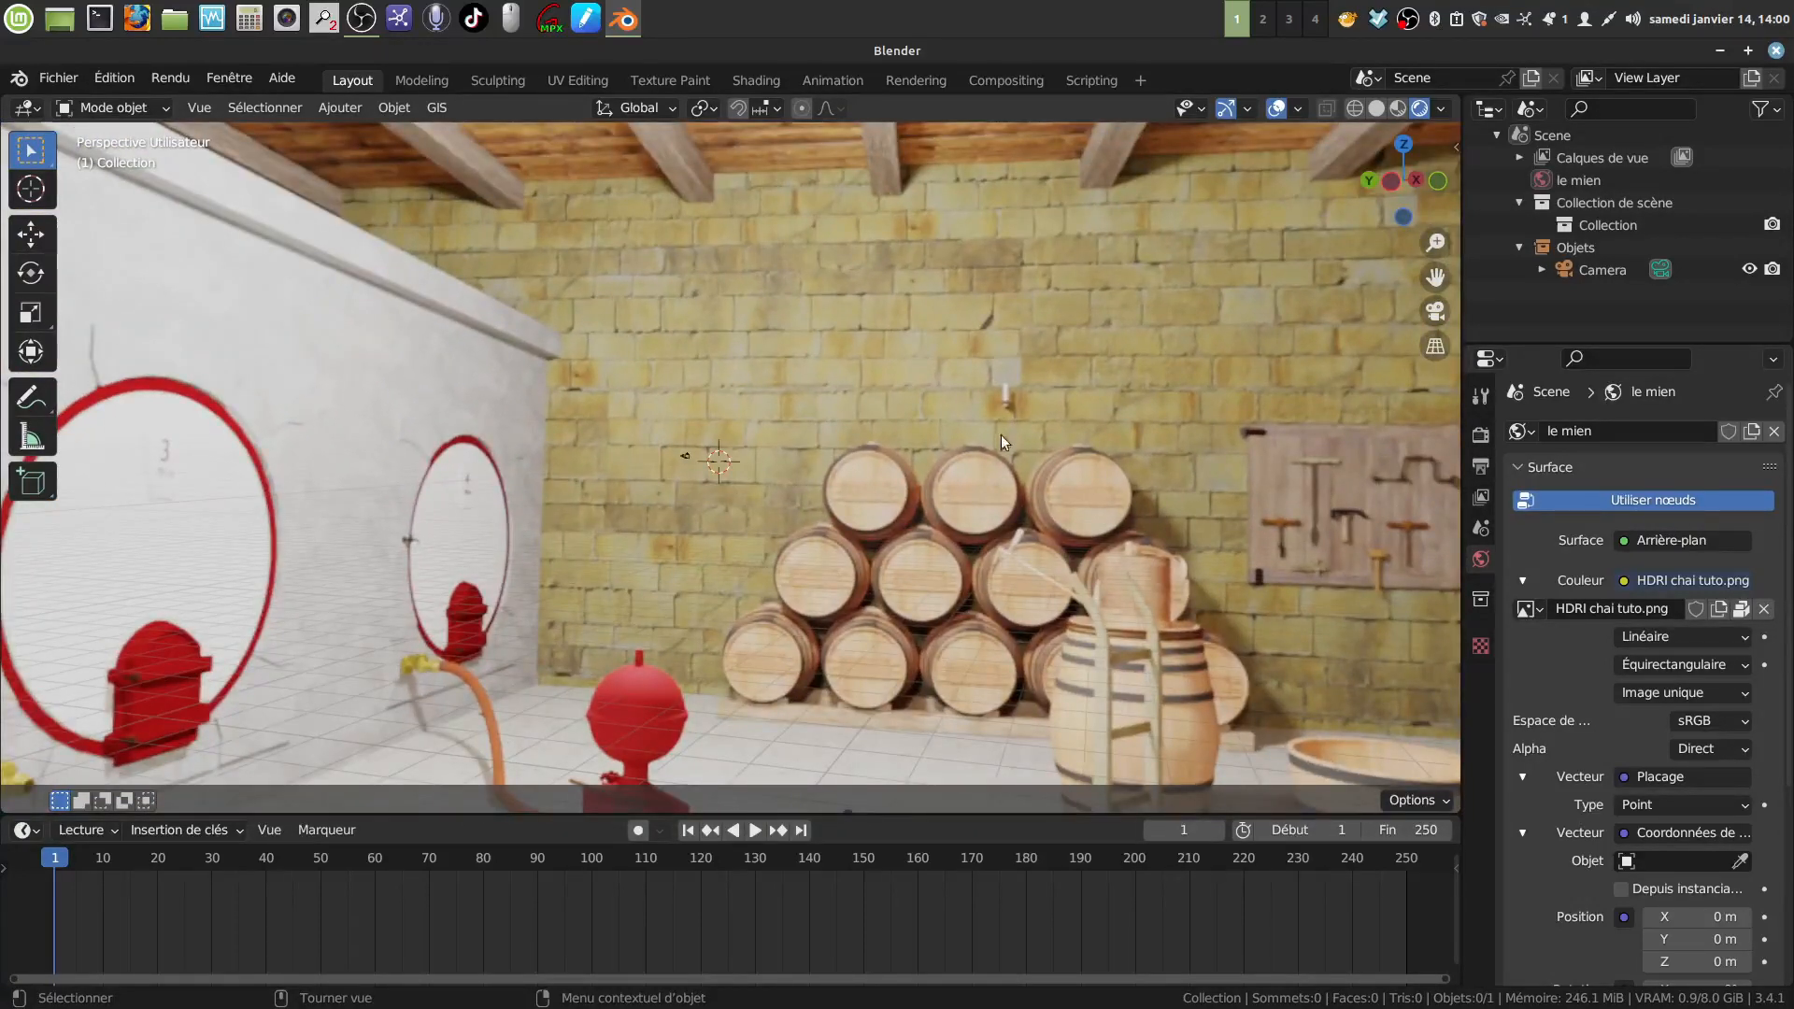
middle_click_drag(1000, 434, 964, 456)
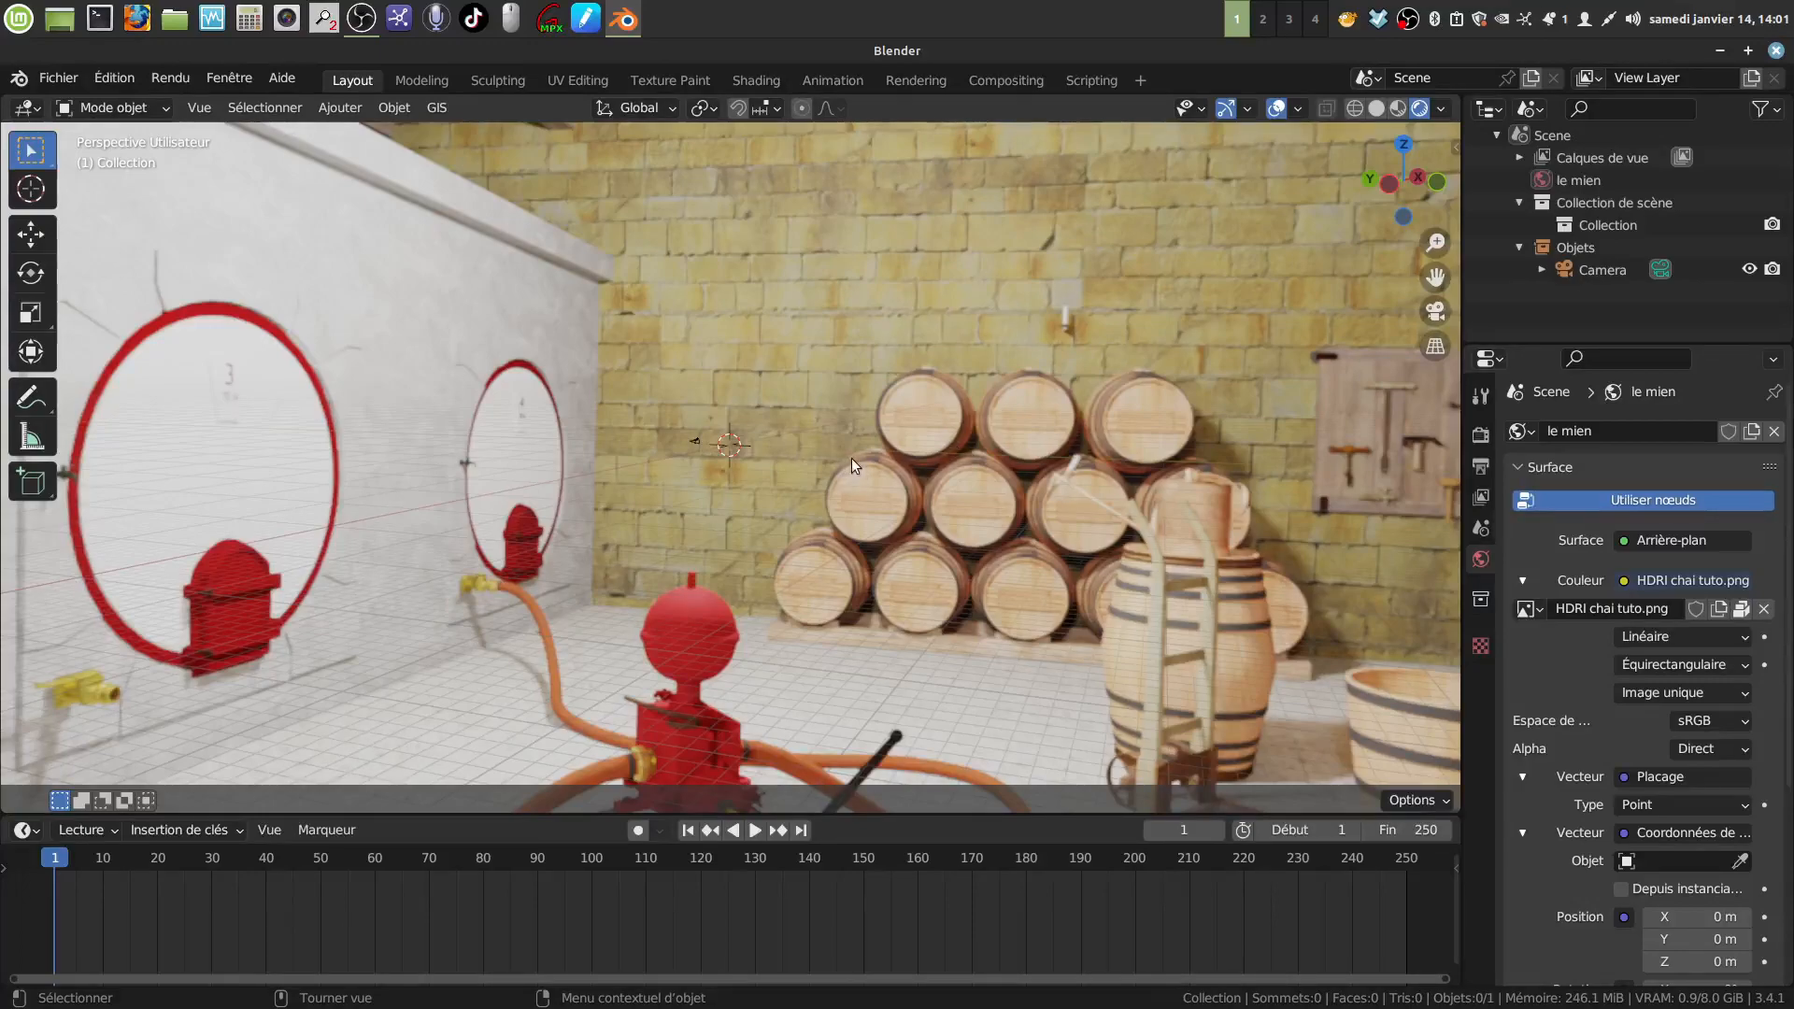
middle_click_drag(850, 458, 540, 415)
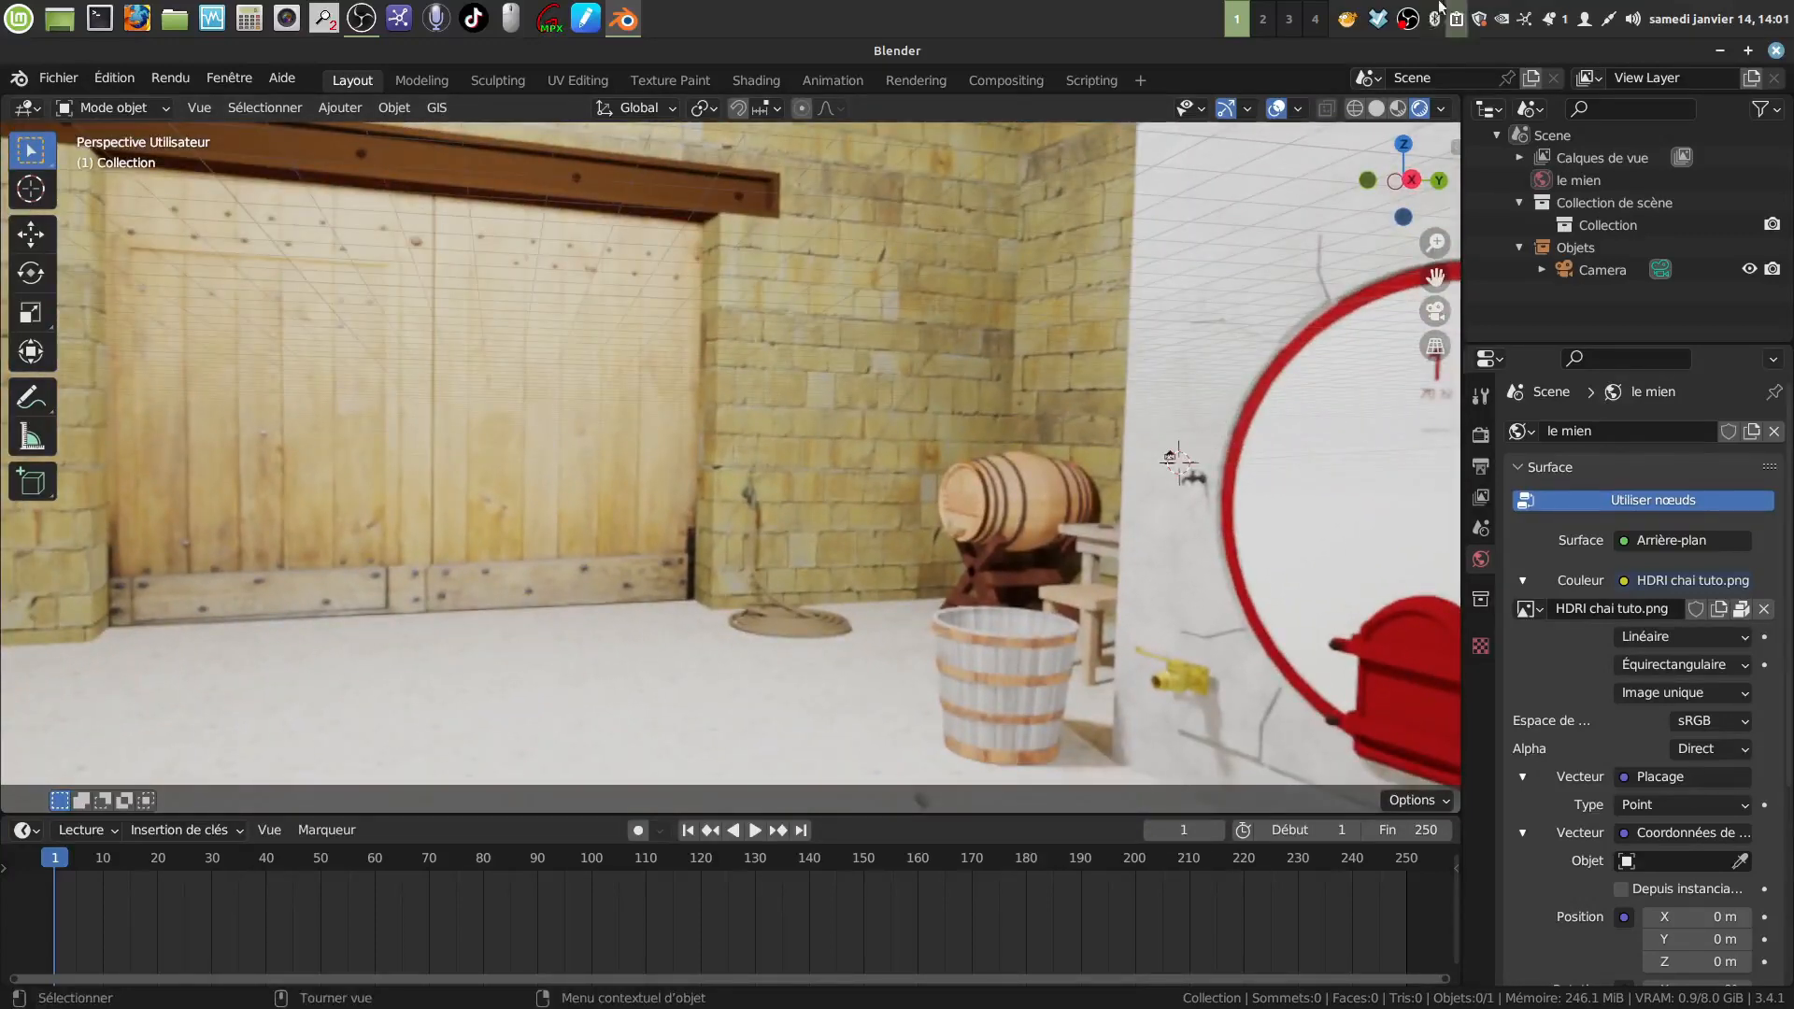